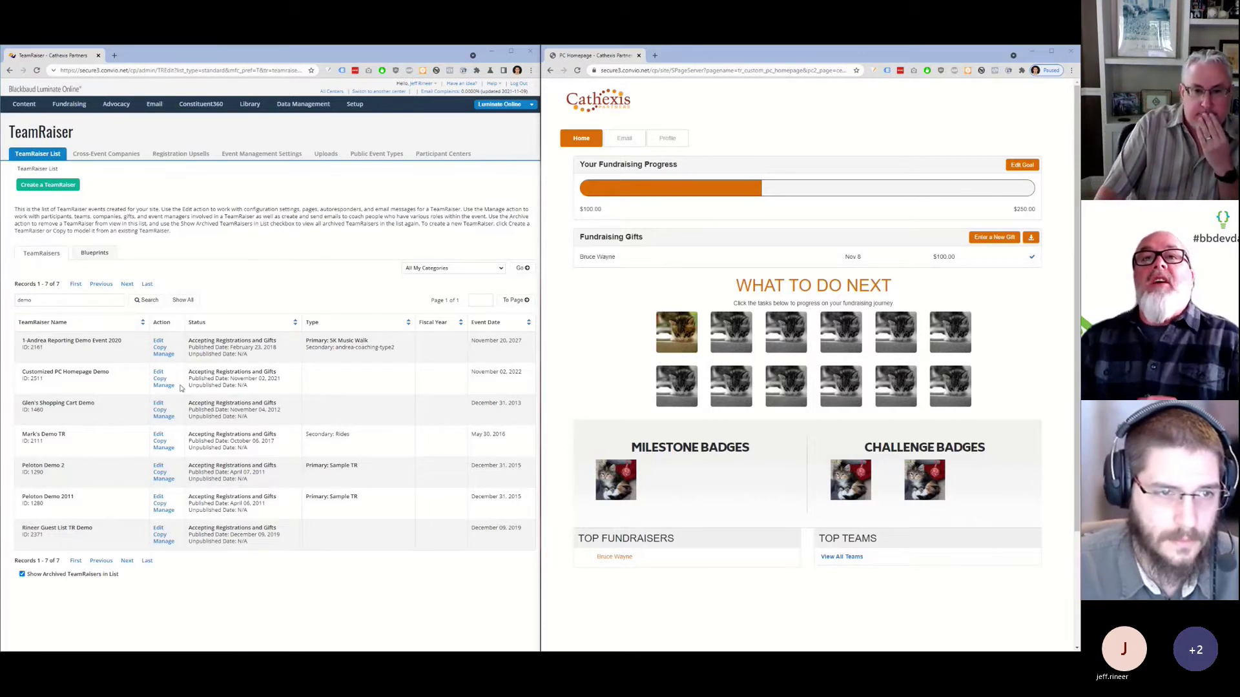
Open the Customized PC Homepage Demo TeamRaiser for editing, and load PageBuilder and the Participant Centers list in separate tabs.
left_click(162, 373)
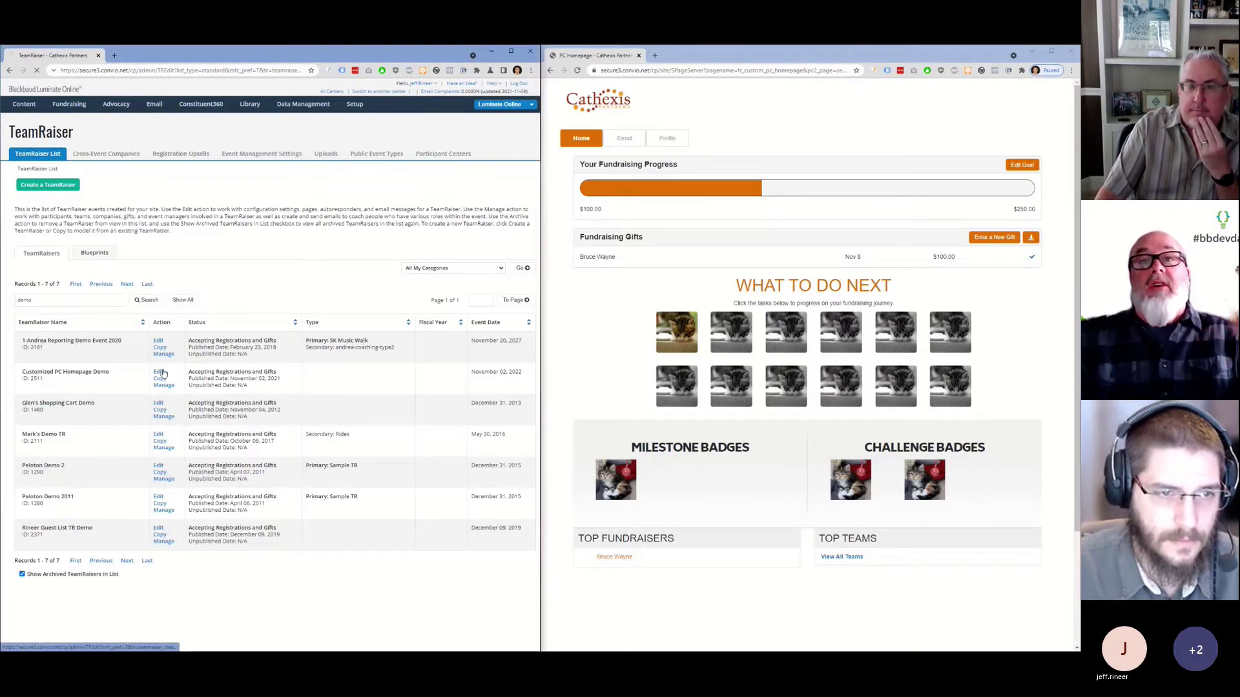
key("alt+Left")
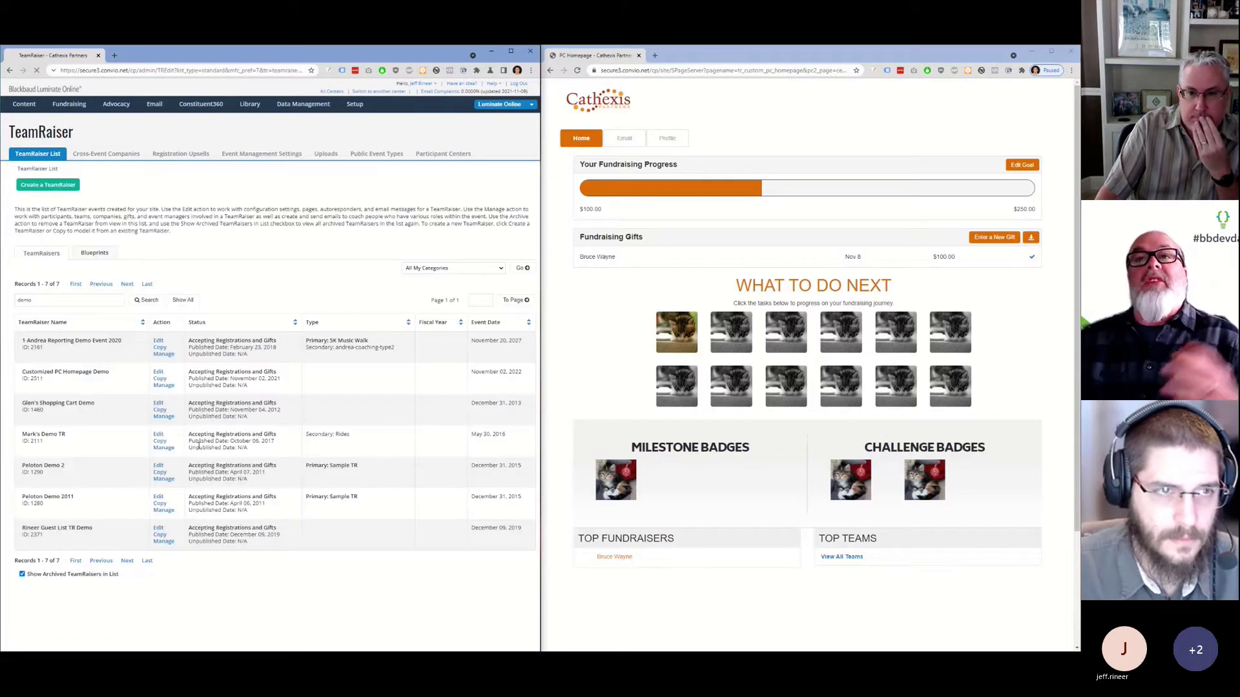
middle_click(30, 132)
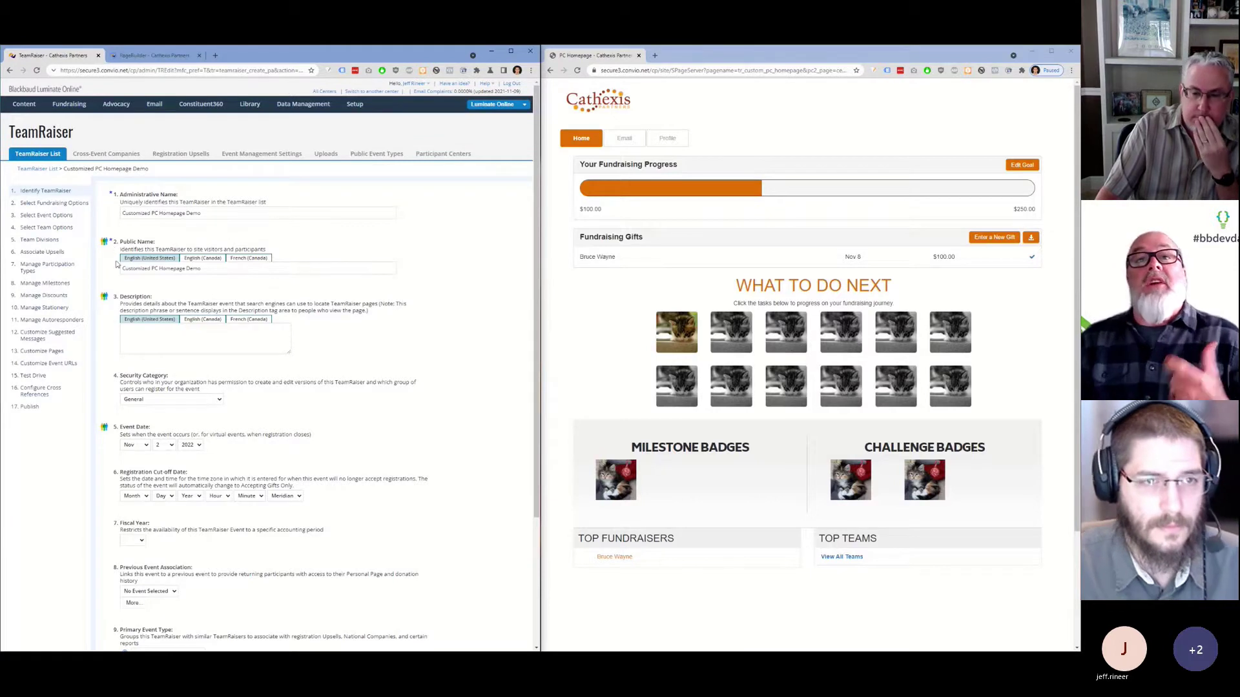
middle_click(306, 106)
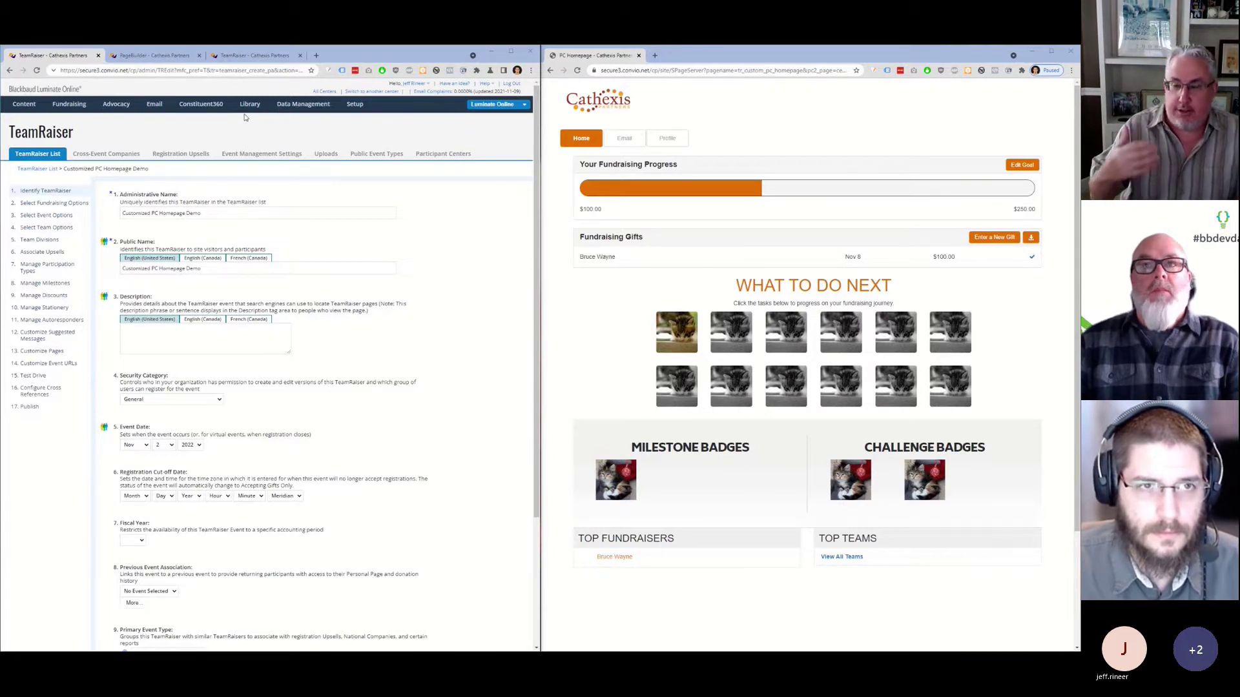
Search the Participant Centers list for "demo" and open the Custom PC Homepage Demo center for editing.
left_click(246, 56)
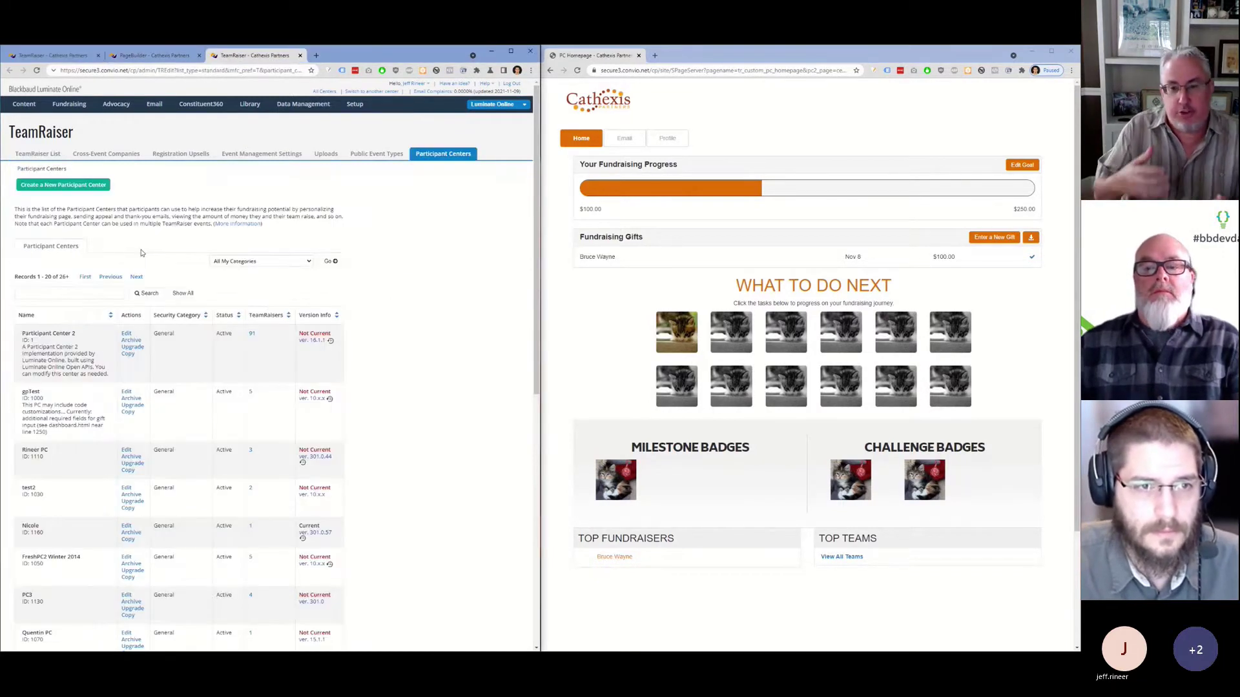
left_click(102, 298)
type("dmo")
key("Return")
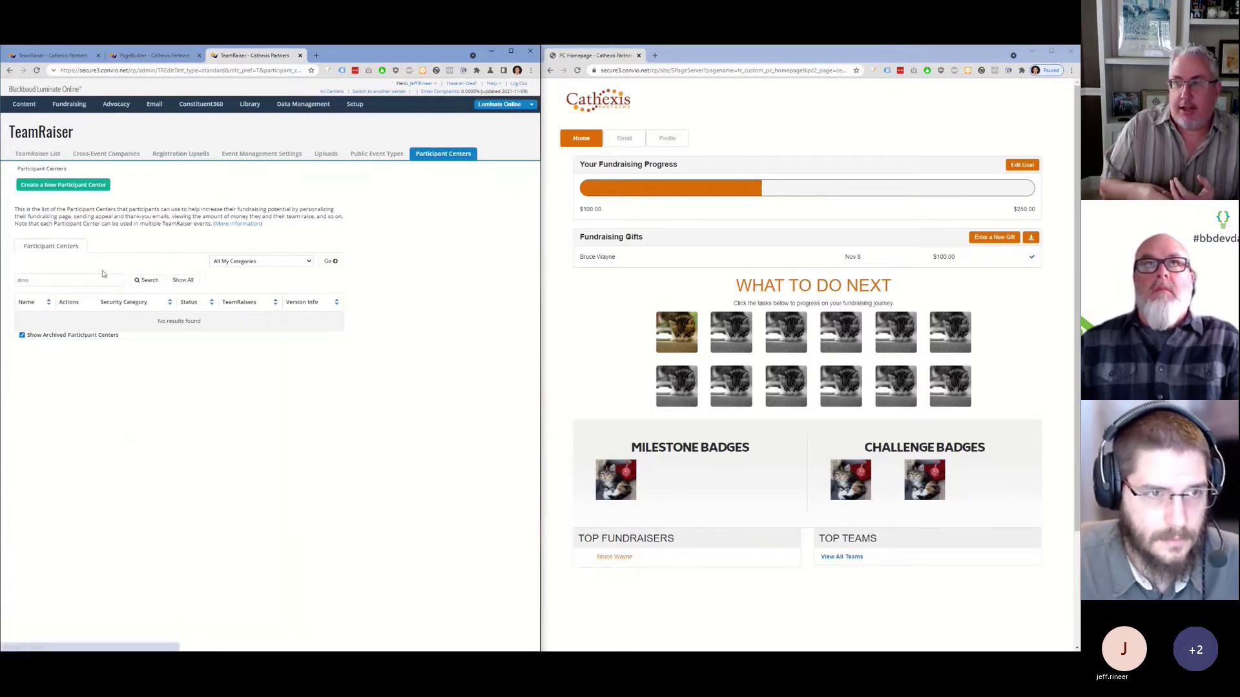
double_click(26, 280)
type("demo")
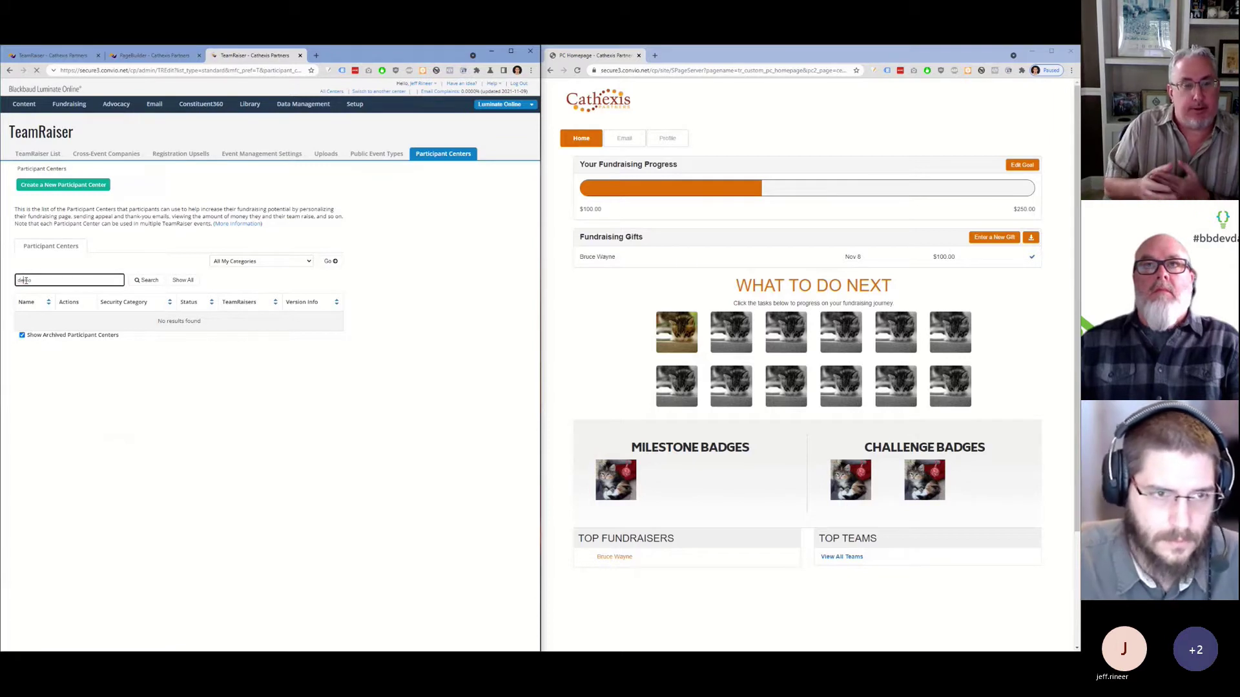
key("Return")
left_click(117, 333)
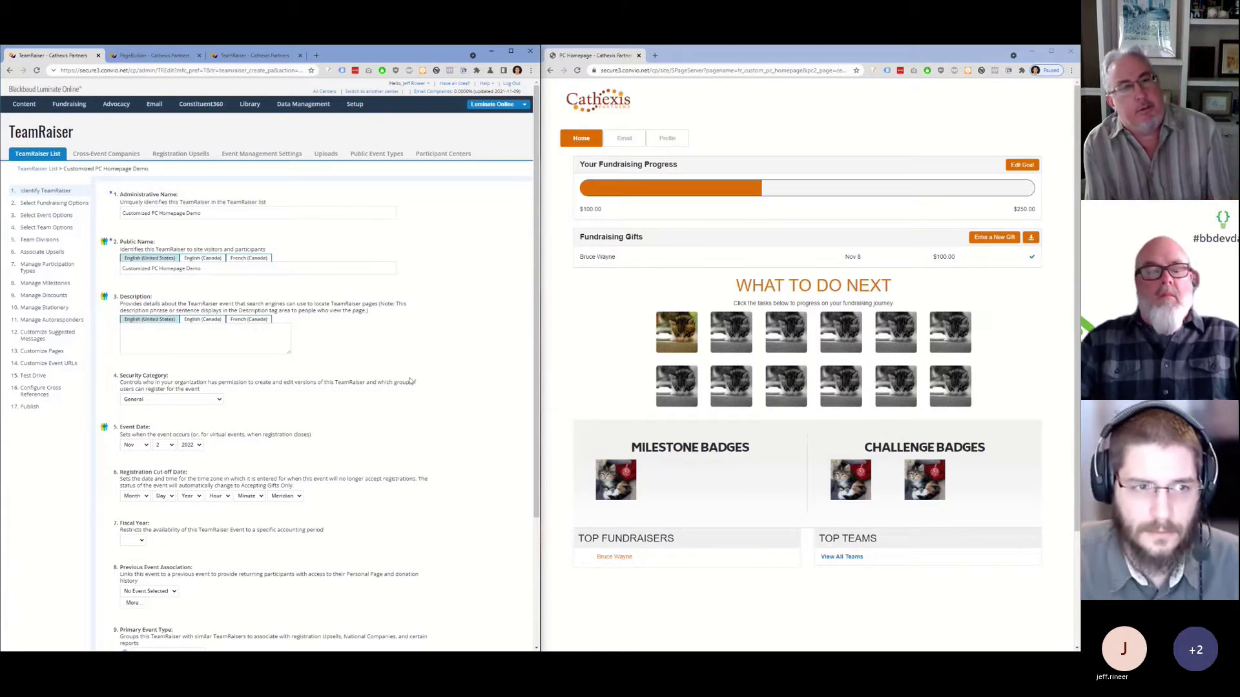
Open the event's Customize Pages section and examine the task and badge labels on the participant homepage.
left_click(82, 354)
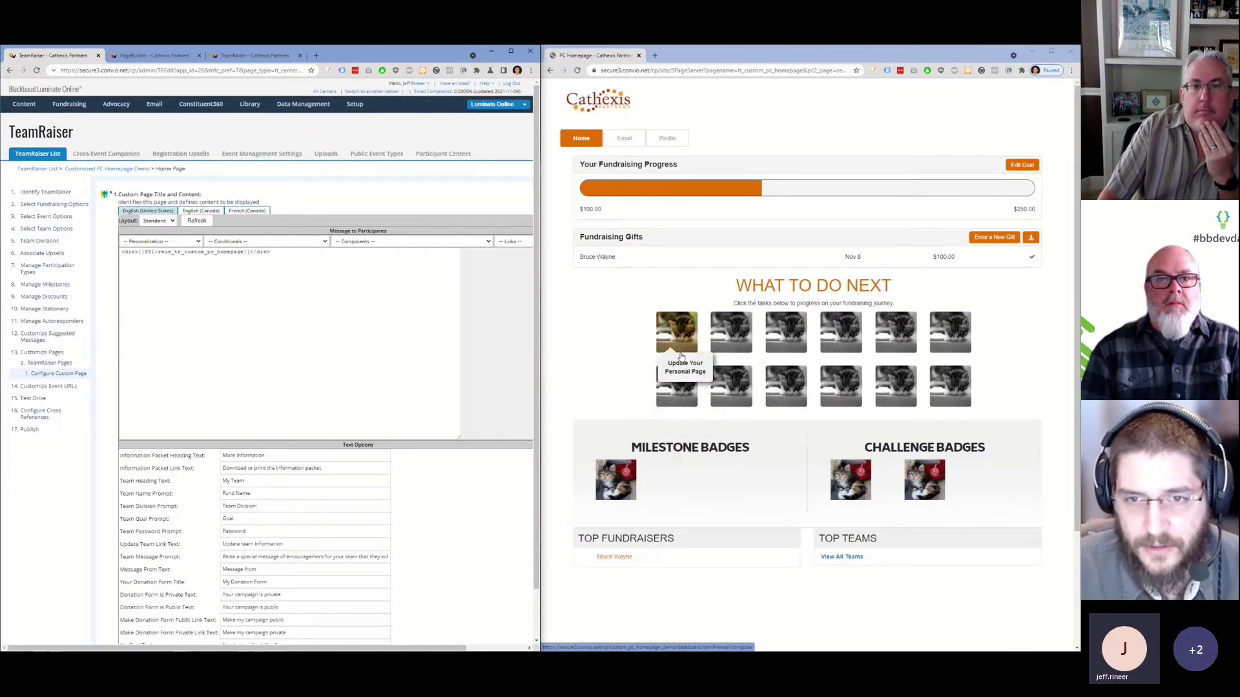
scroll(628, 359, "down", 2)
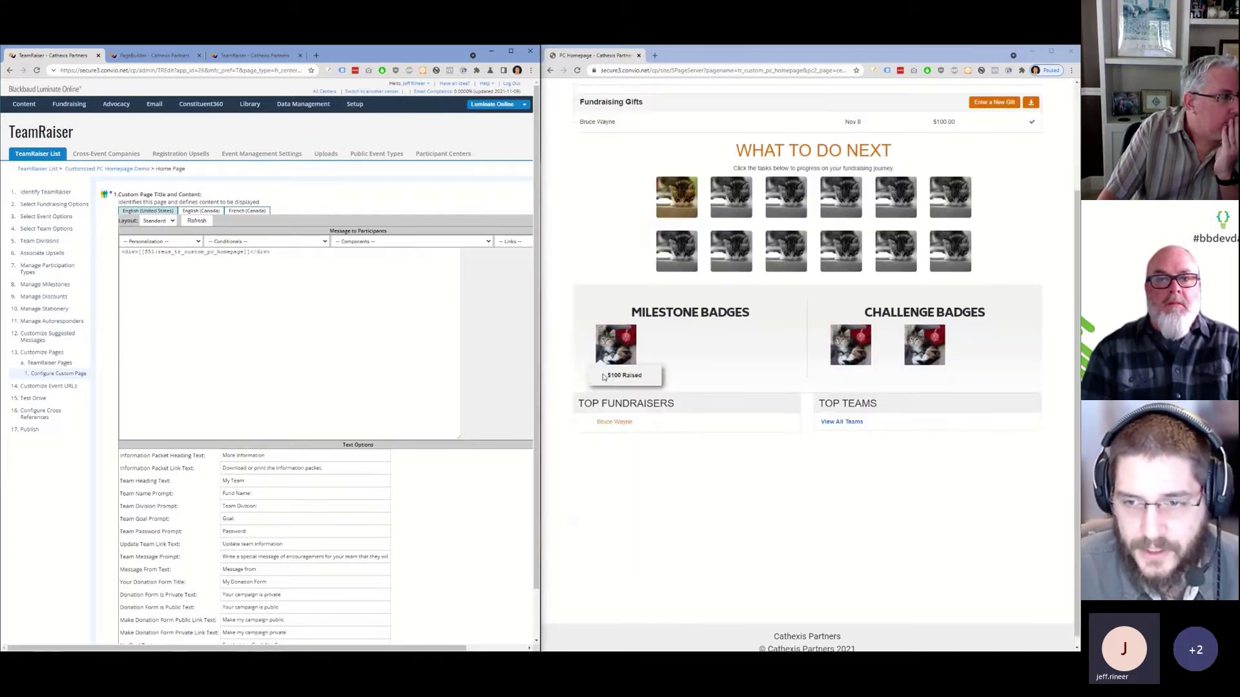
scroll(665, 415, "up", 1)
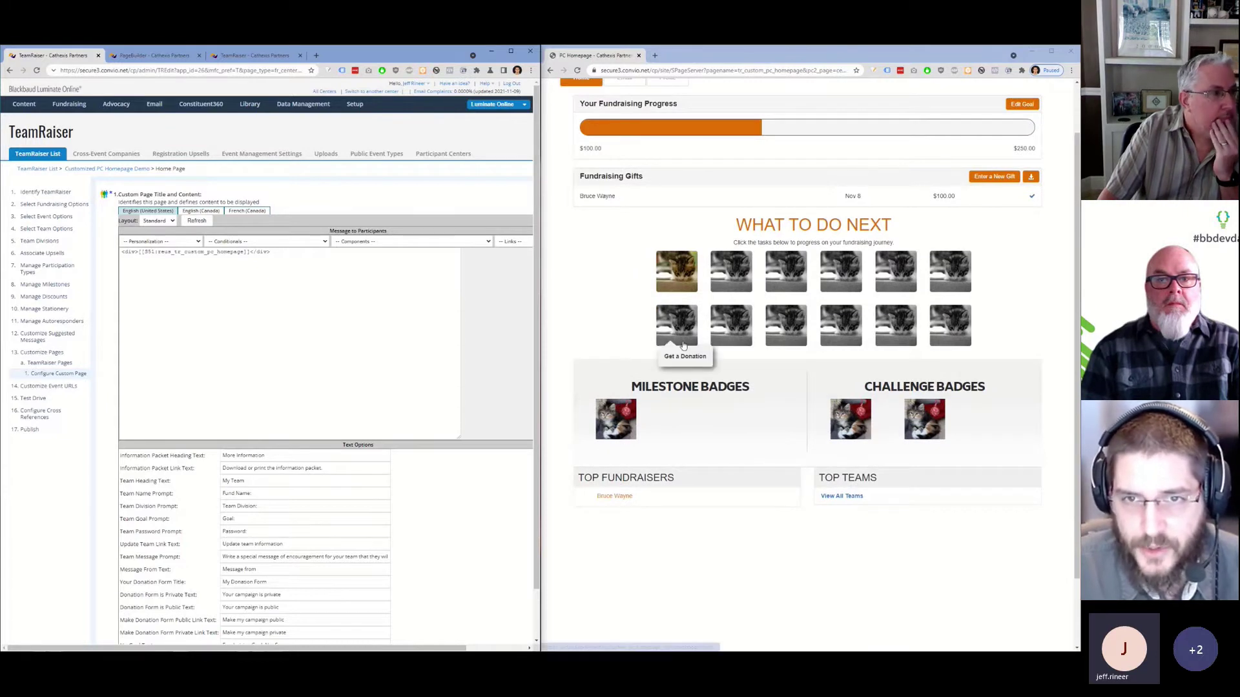
scroll(678, 356, "up", 1)
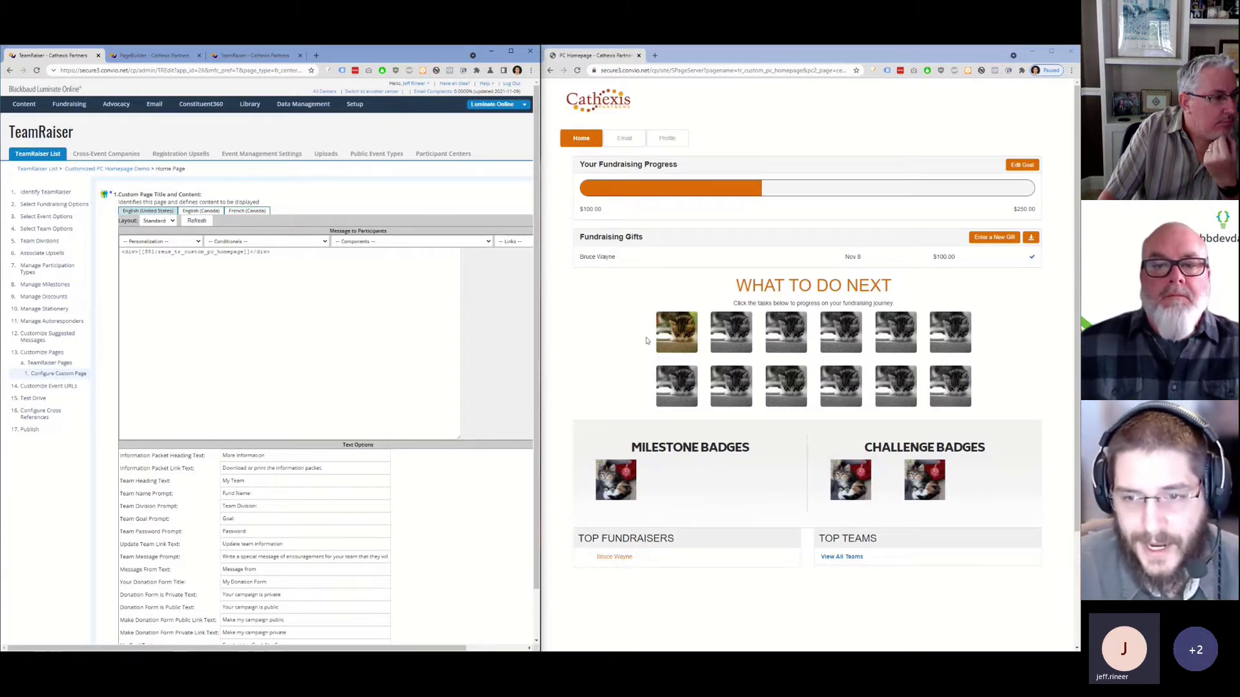
Through the Update Your Personal Page task, append "Lorem ipsum." to the personal page body, save it and return to the PC homepage.
scroll(616, 355, "down", 1)
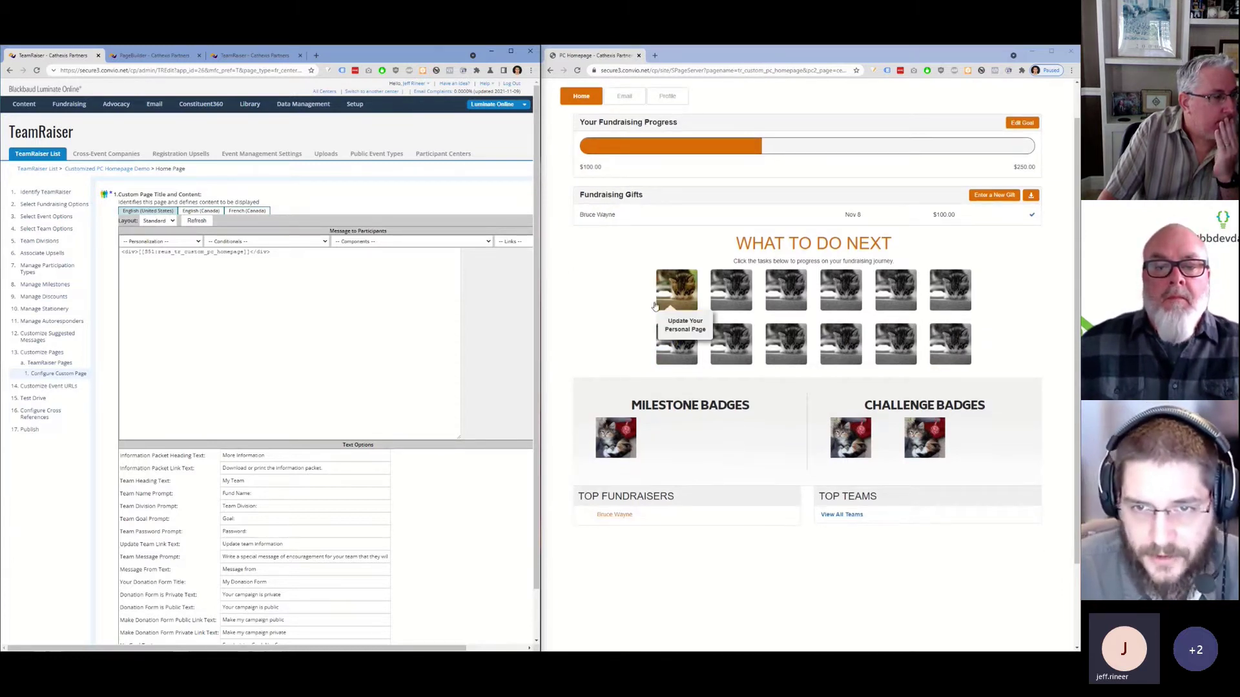
left_click(676, 292)
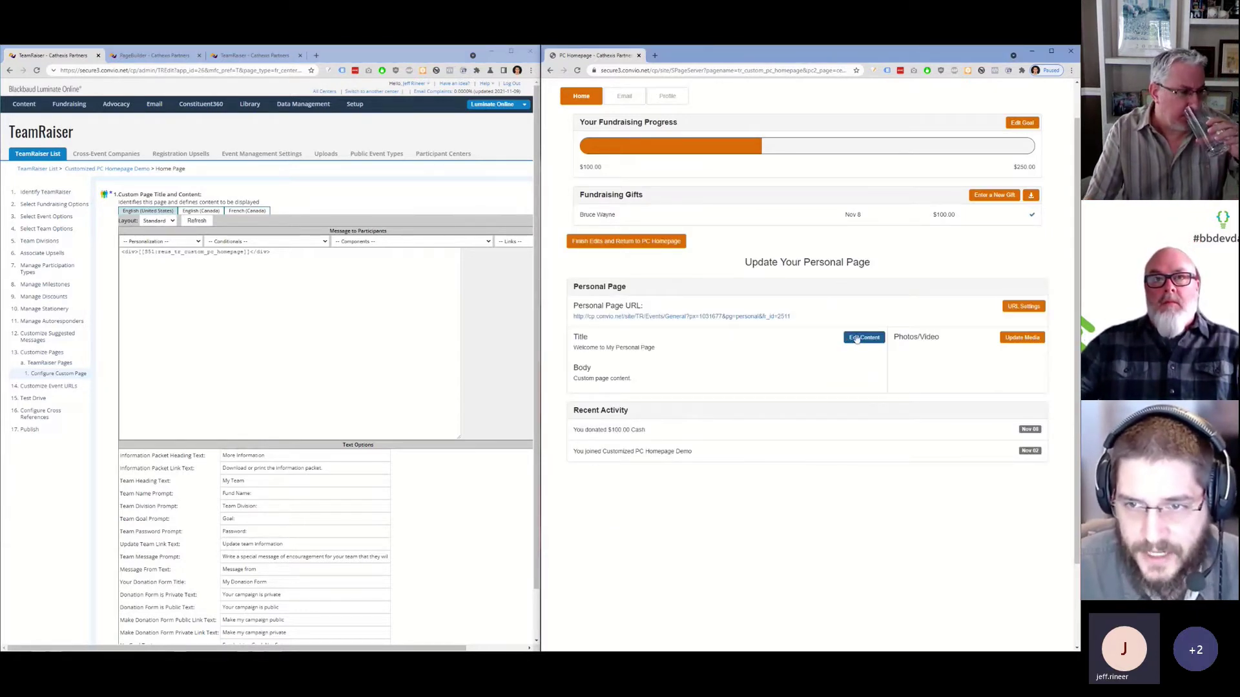
left_click(865, 338)
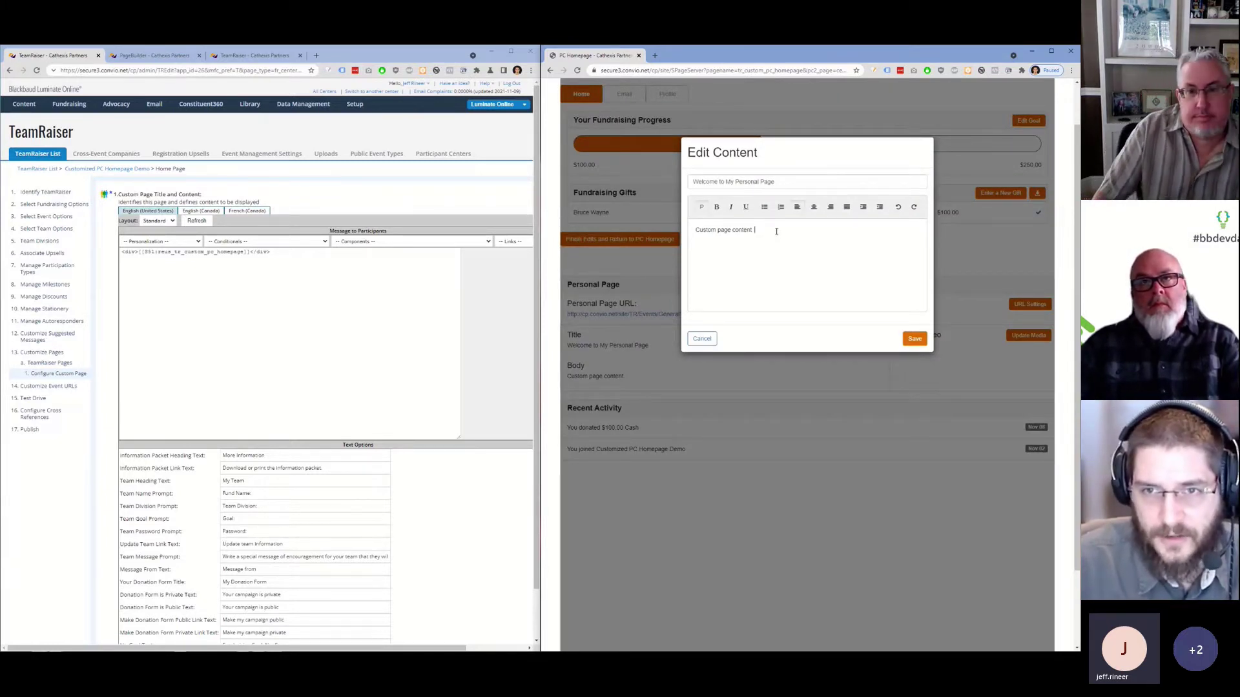
type("Lorem ipsum")
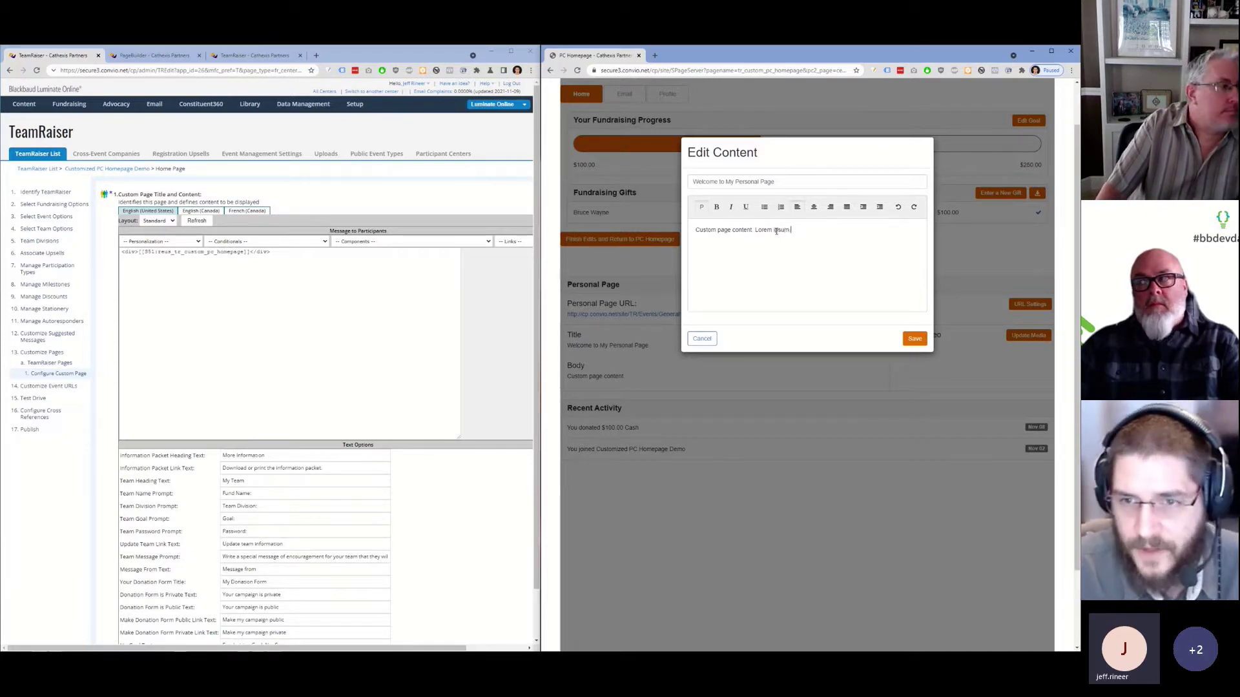
type(".")
left_click(915, 338)
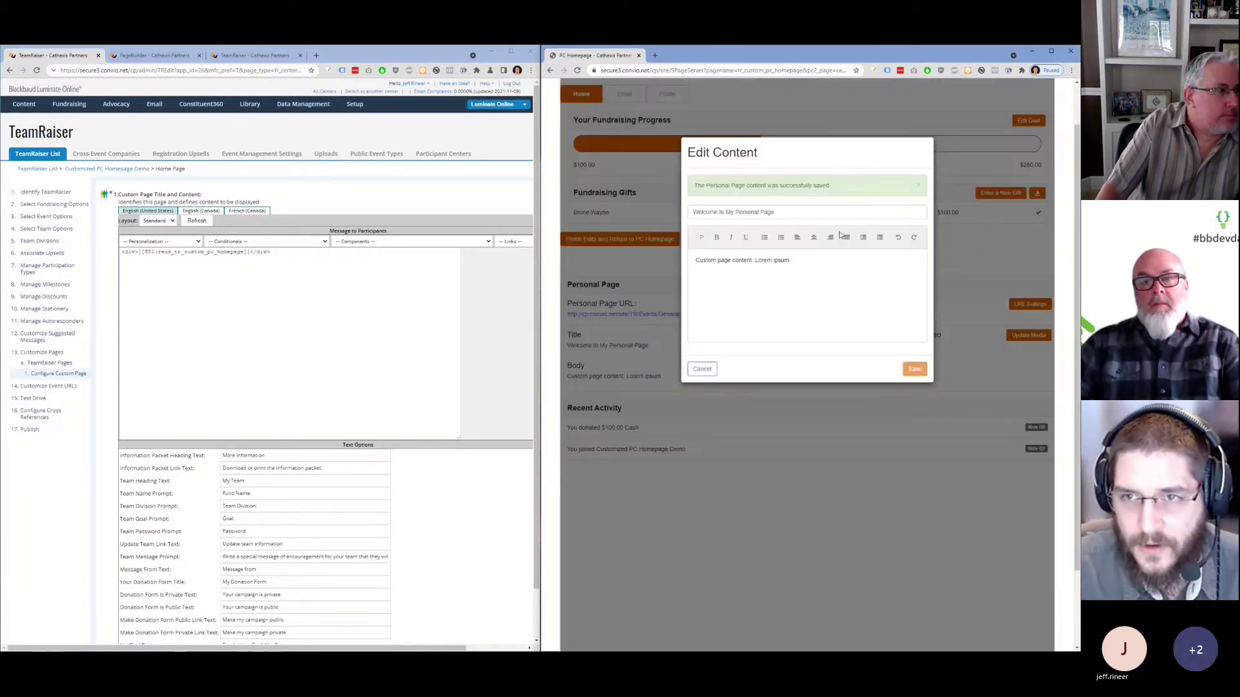
left_click(916, 235)
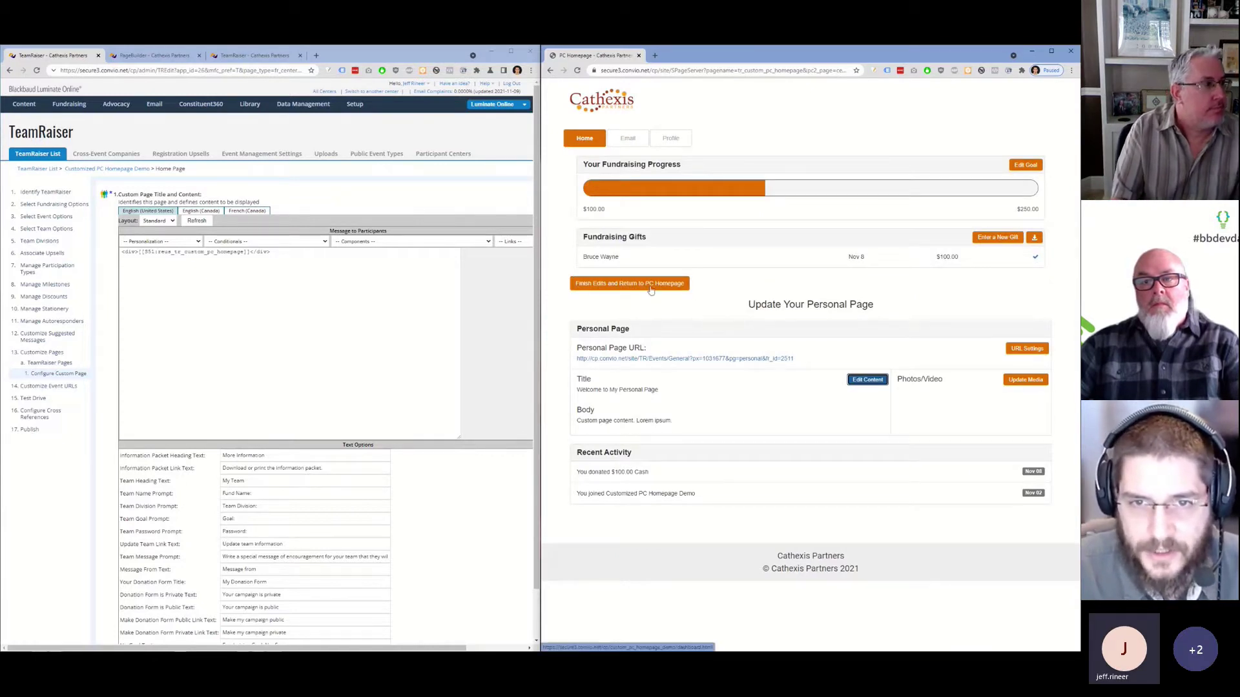
left_click(629, 288)
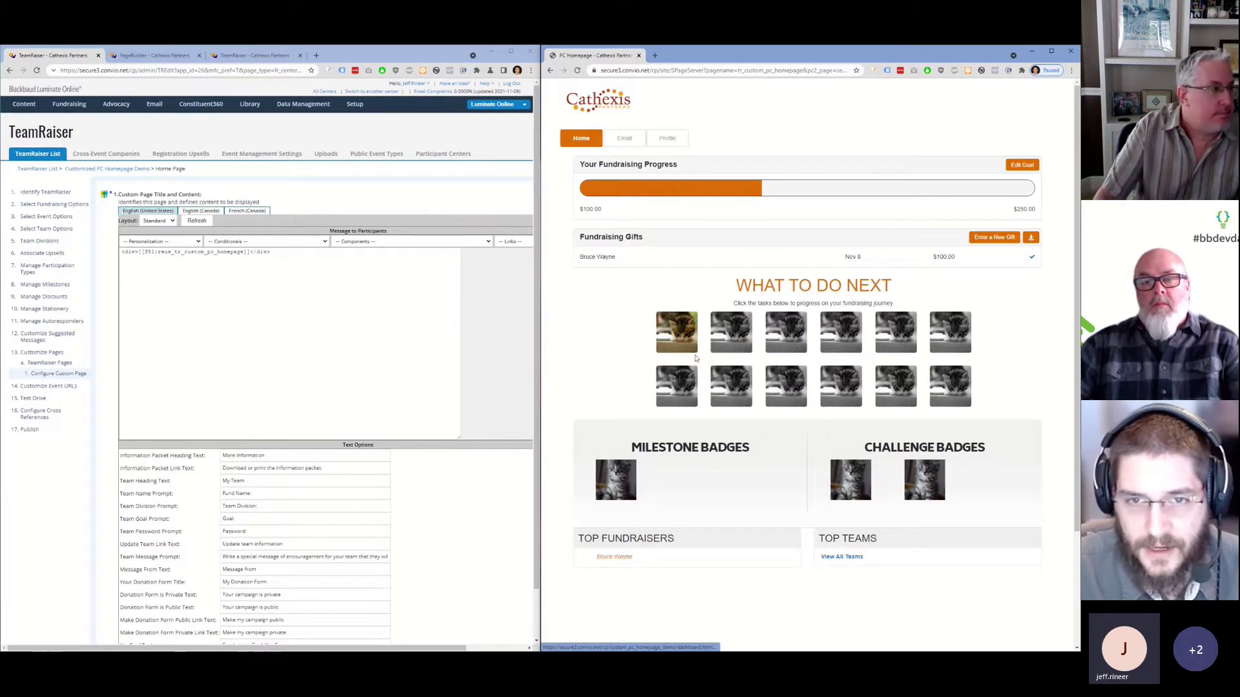
Open the email composer through the Thank Your Donors task on the participant homepage.
scroll(736, 317, "down", 1)
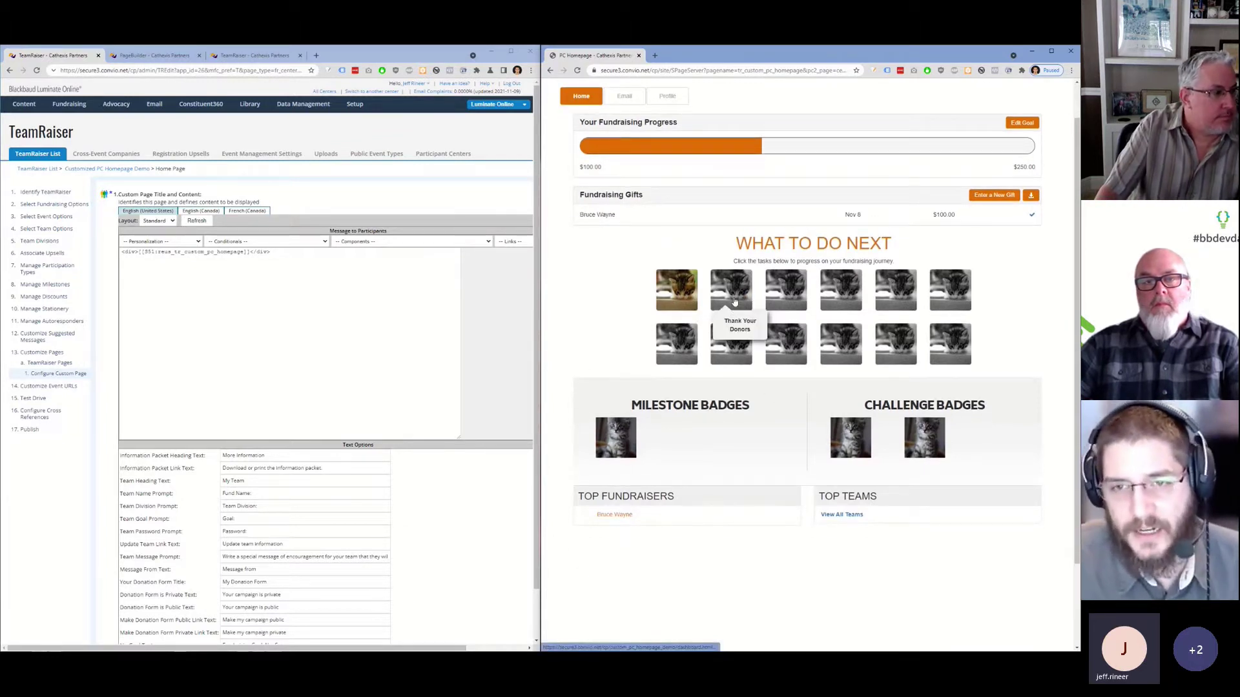
left_click(735, 301)
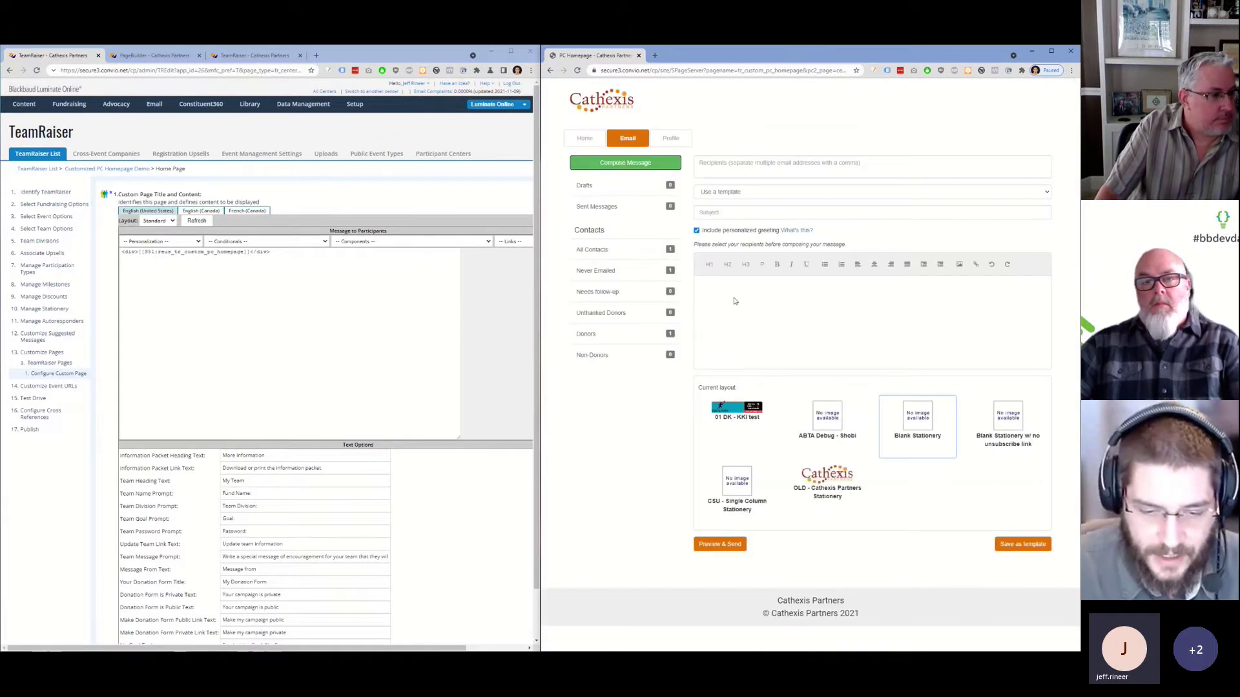
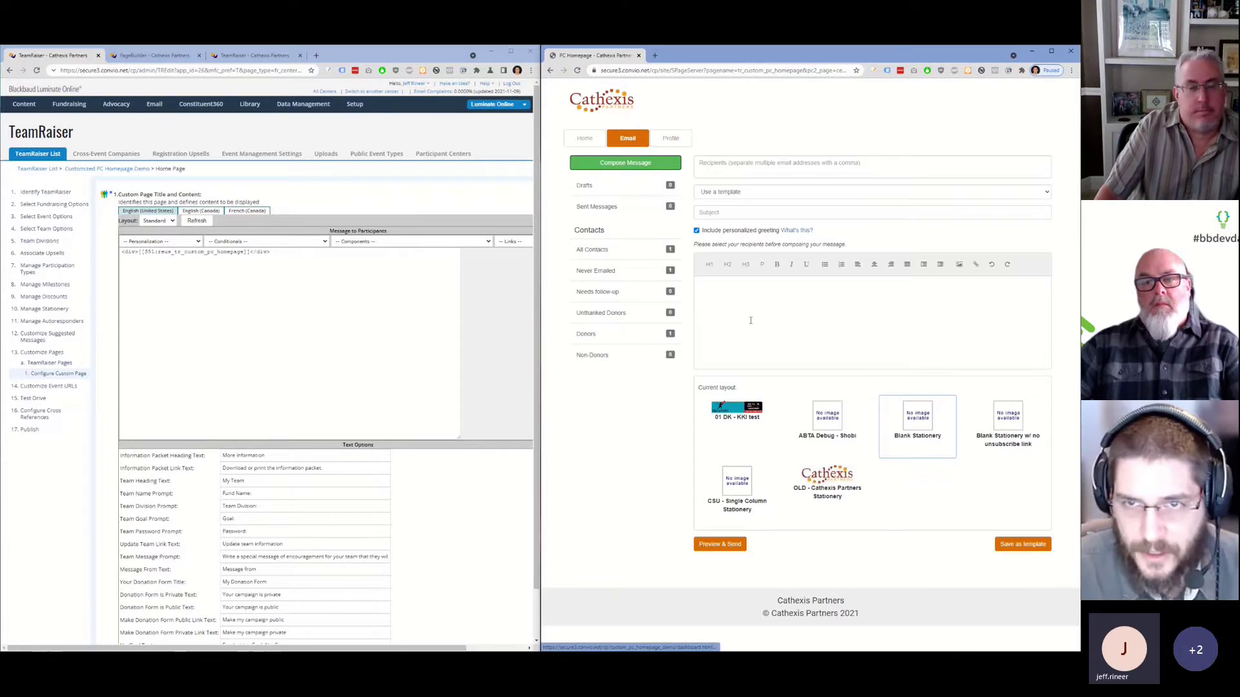
Examine the participant's profile form and the event privacy options, and return to the participant homepage.
left_click(675, 140)
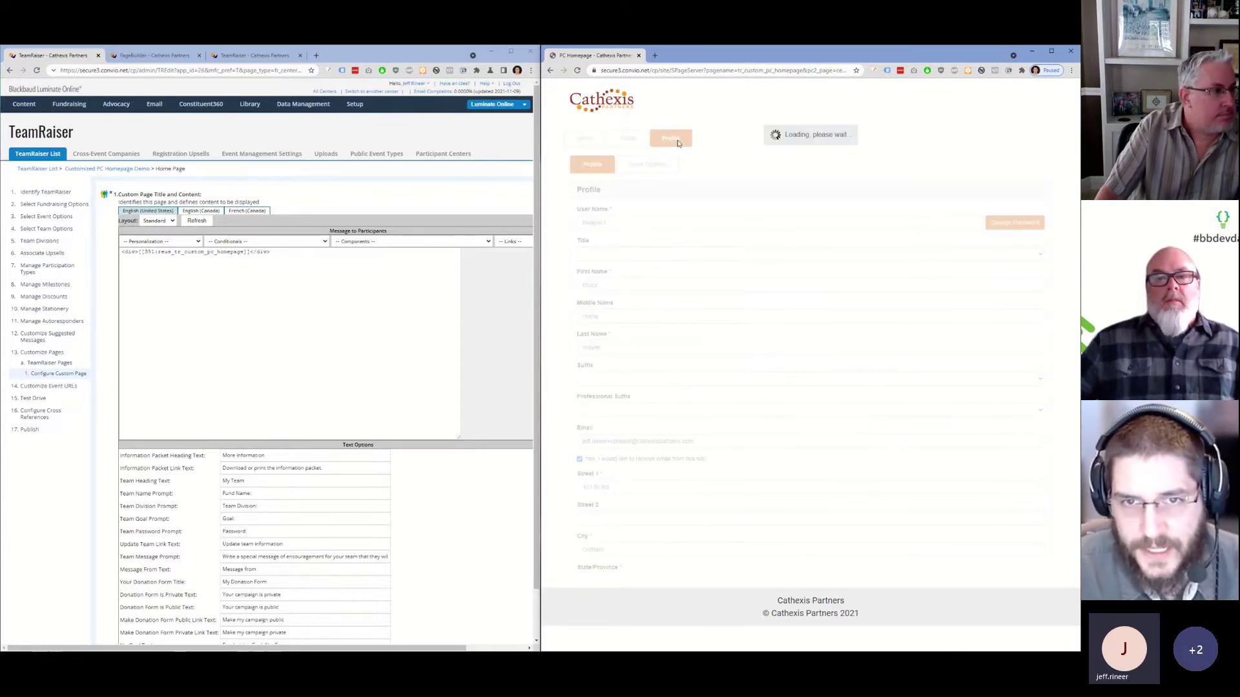
scroll(688, 209, "down", 1)
scroll(689, 209, "down", 3)
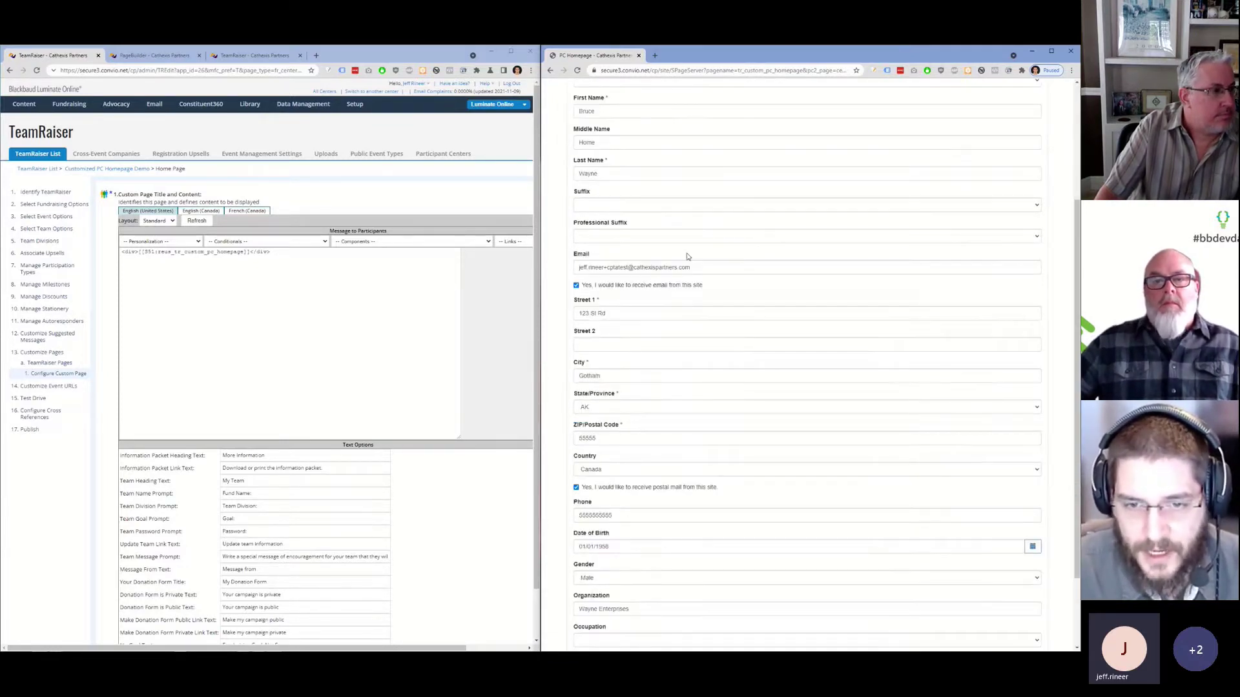
scroll(665, 223, "up", 4)
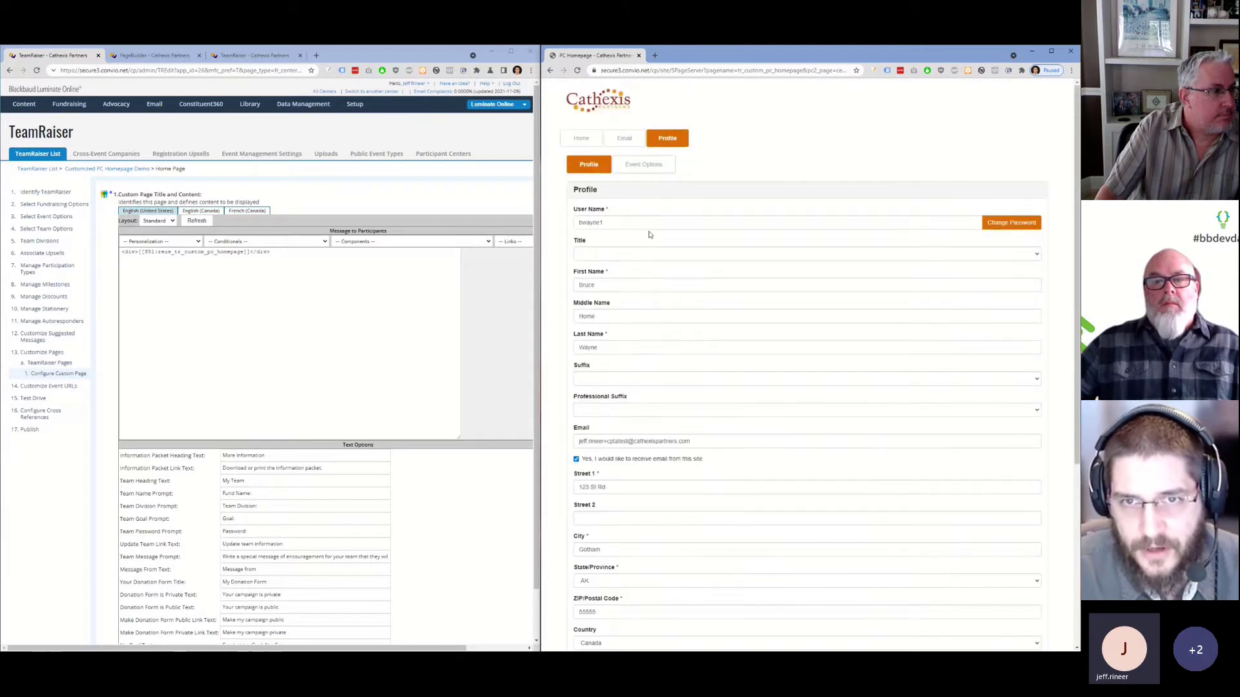
left_click(645, 166)
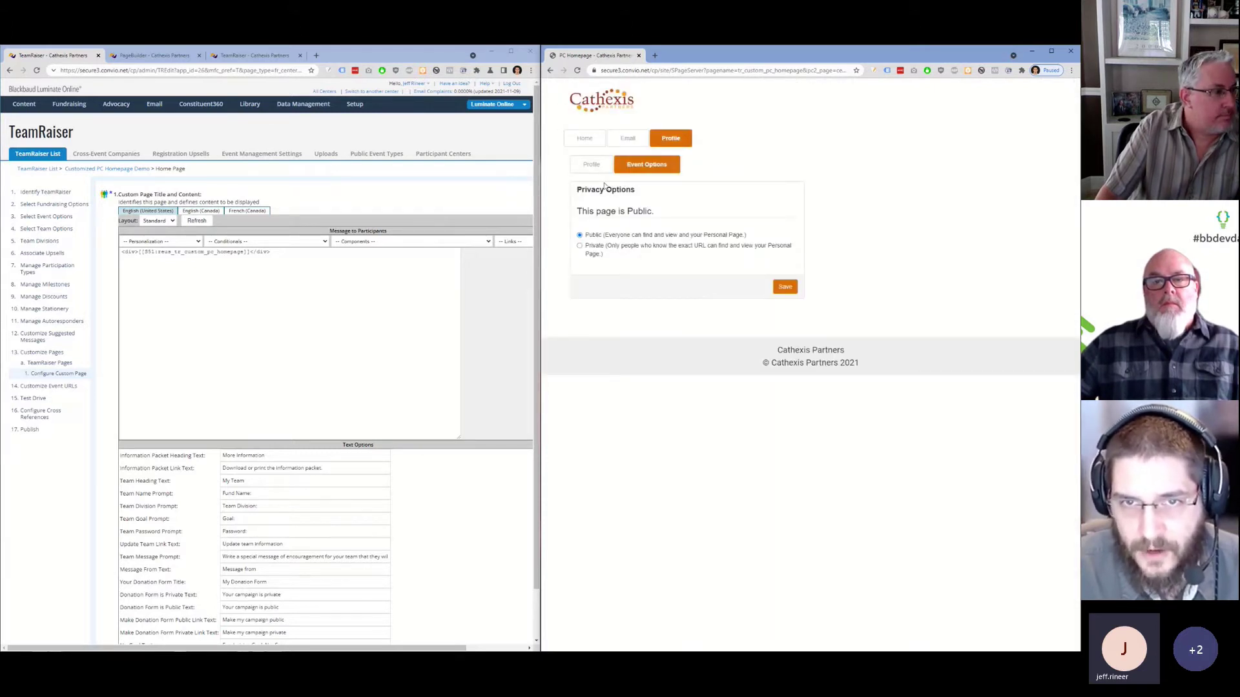
left_click(587, 166)
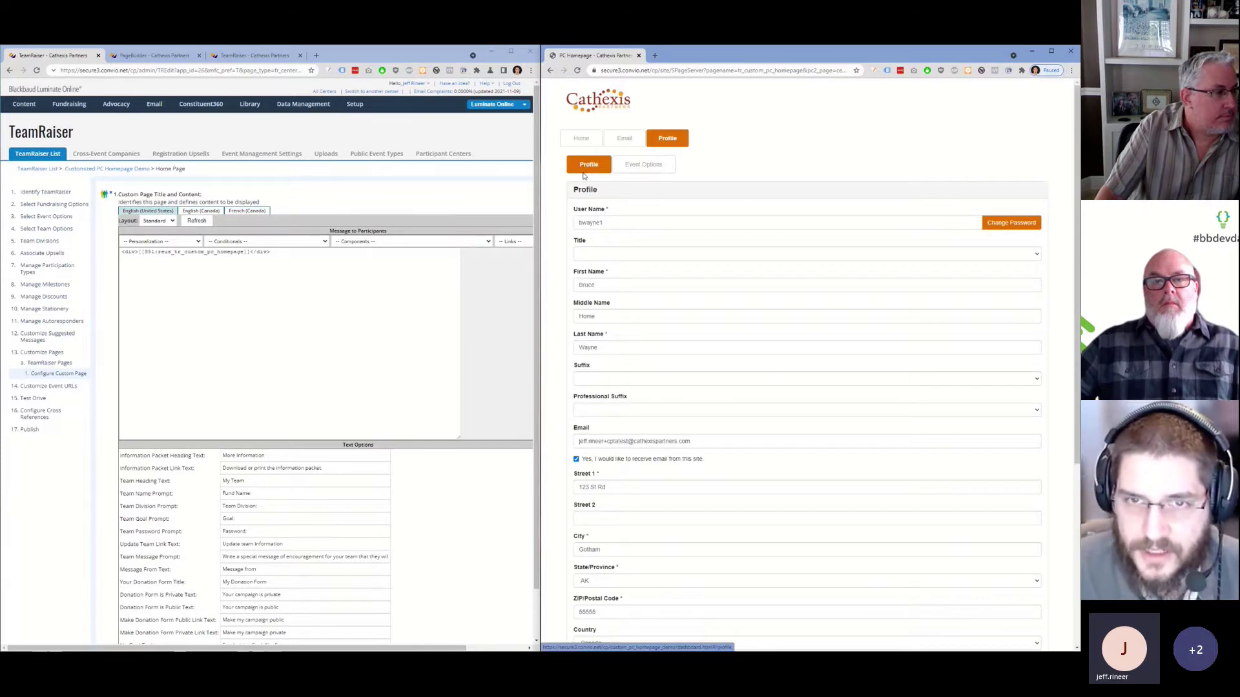
left_click(581, 139)
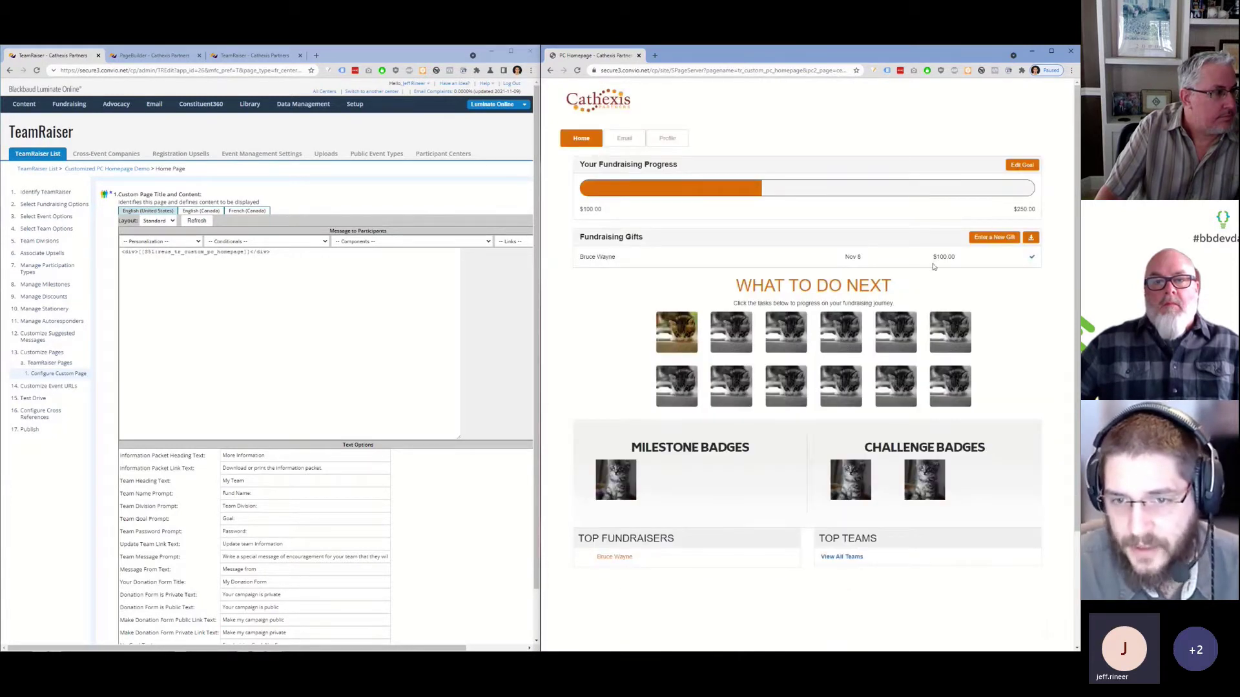
Examine the milestone and challenge badge descriptions and the Top Fundraisers and Top Teams lists on the participant homepage.
mouse_move(856, 471)
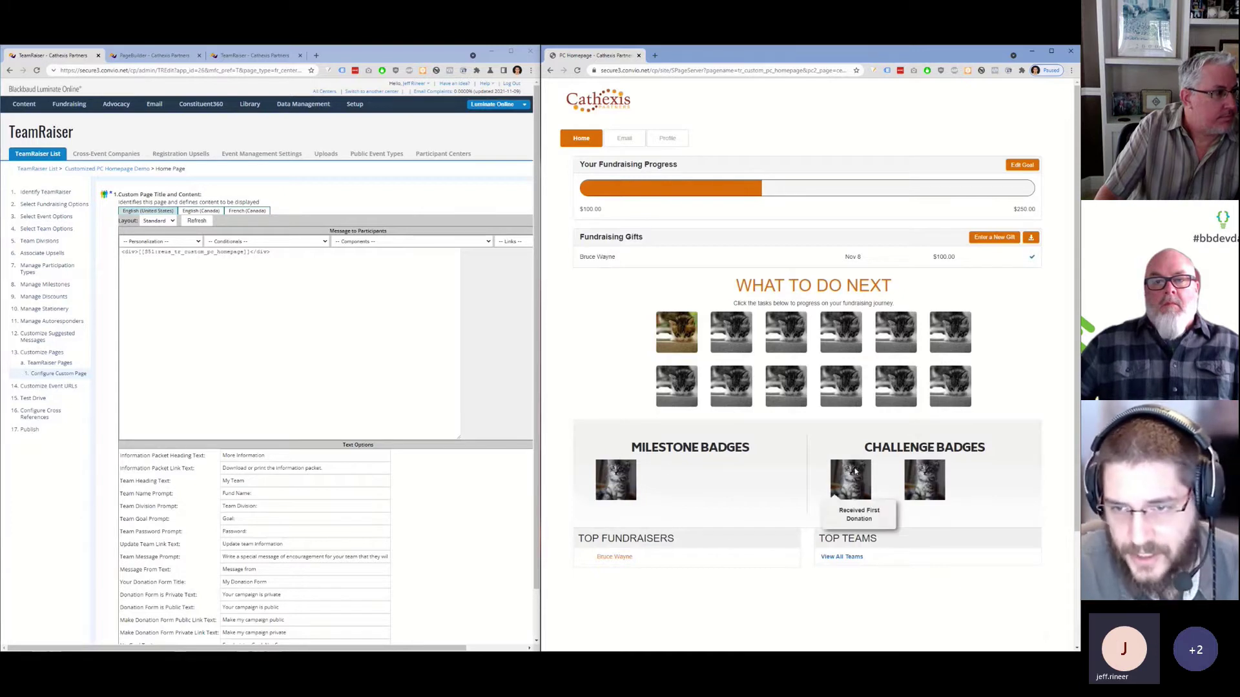
mouse_move(950, 482)
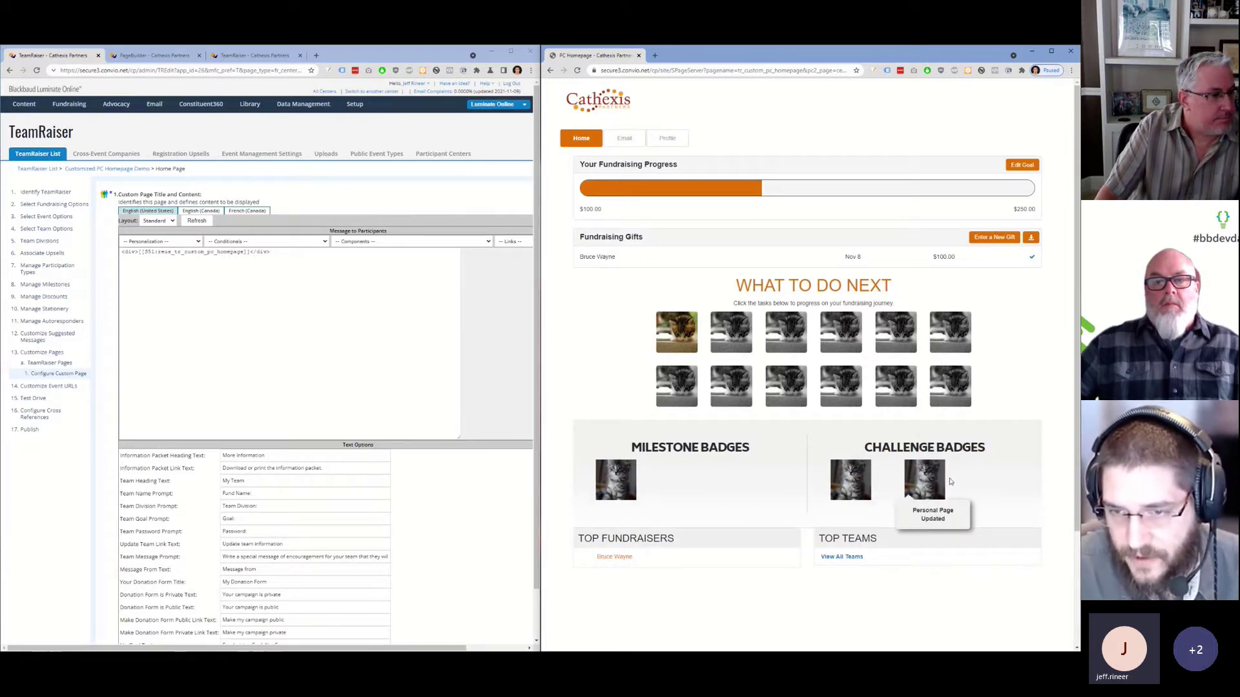
mouse_move(586, 491)
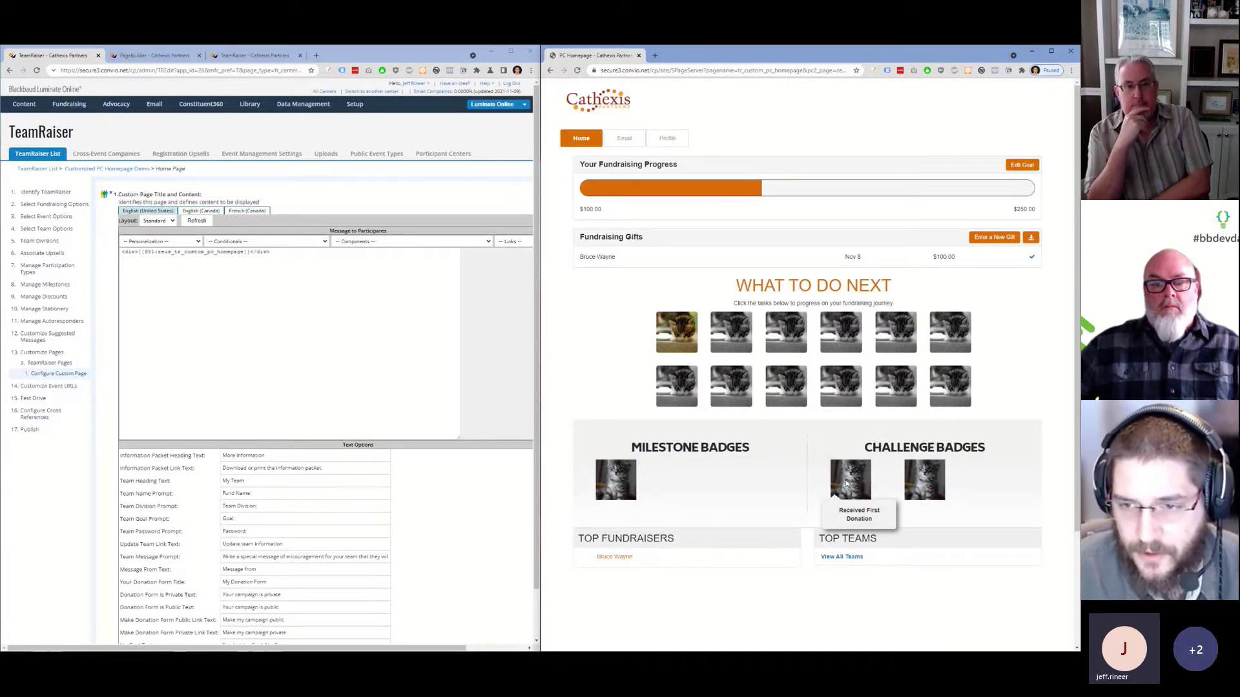
mouse_move(902, 487)
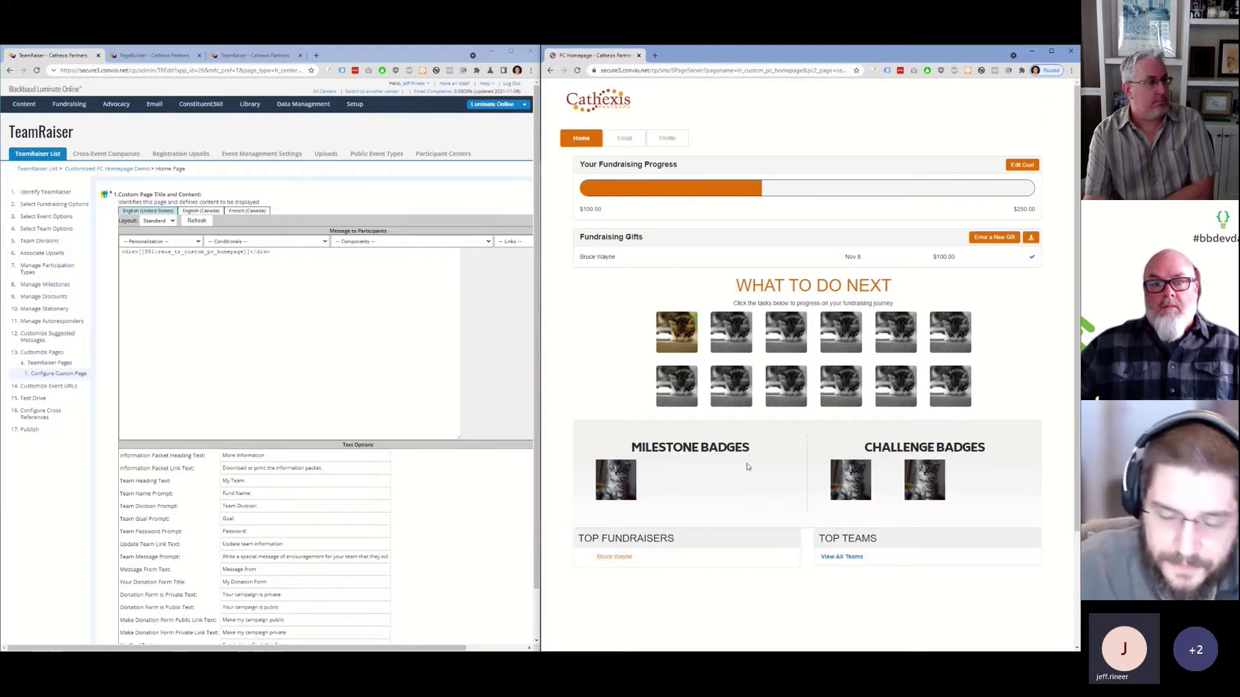
scroll(756, 462, "down", 1)
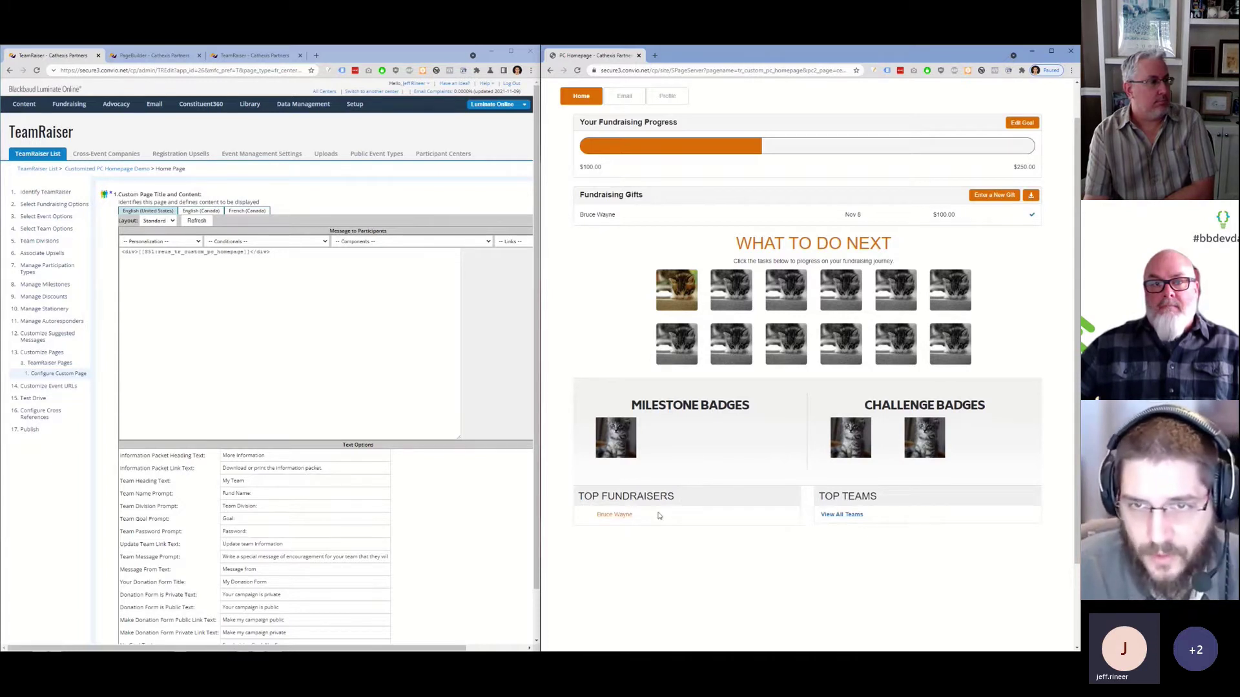
scroll(662, 523, "up", 1)
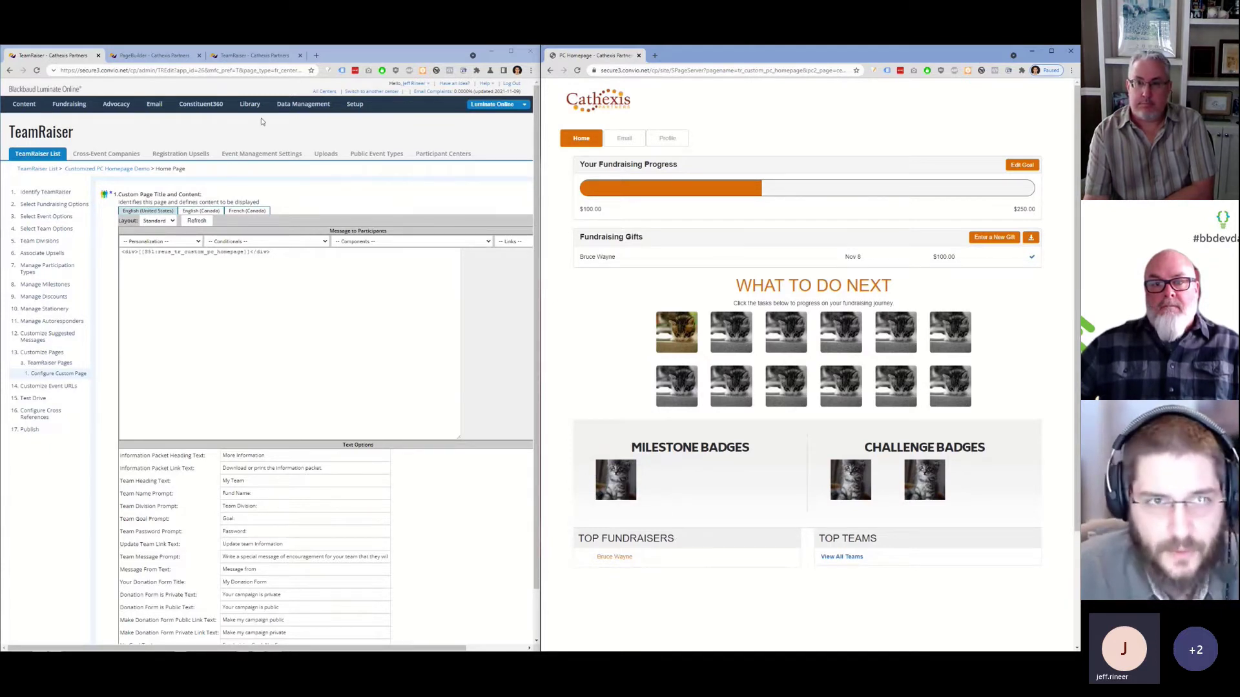
In the Custom PC Homepage Demo participant center's options, copy the page name tr_custom_pc_homepage from the Participant Center Home Page setting.
left_click(236, 55)
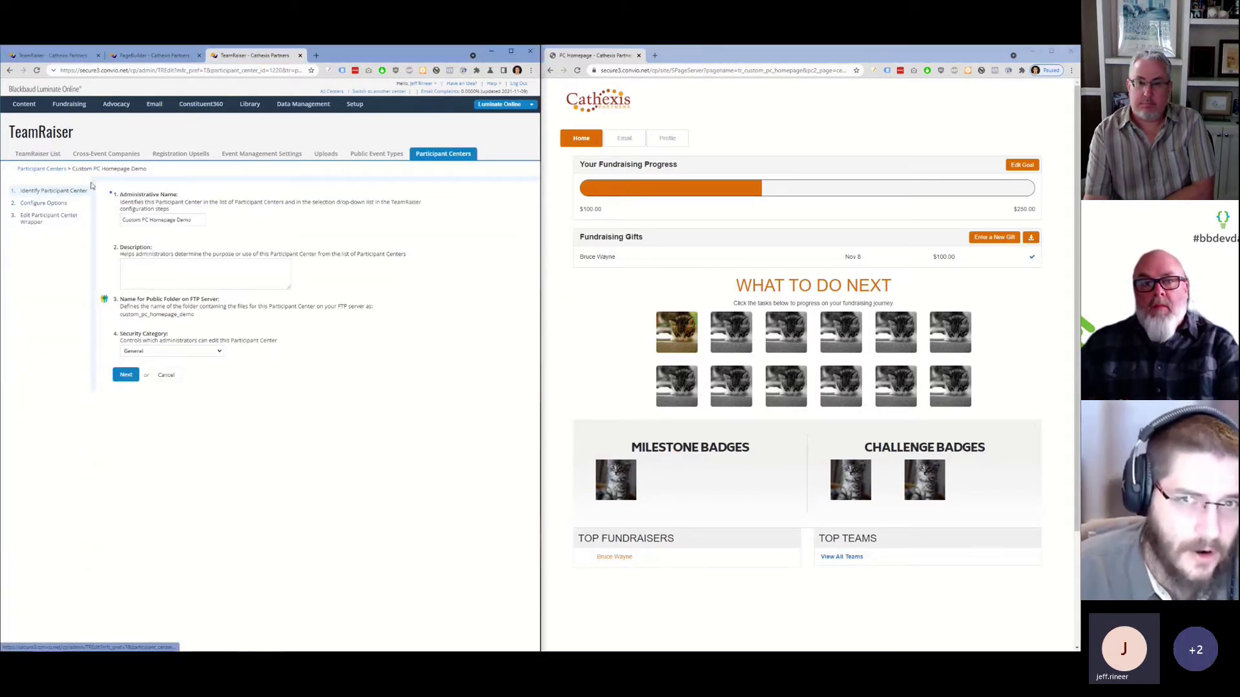
left_click(74, 218)
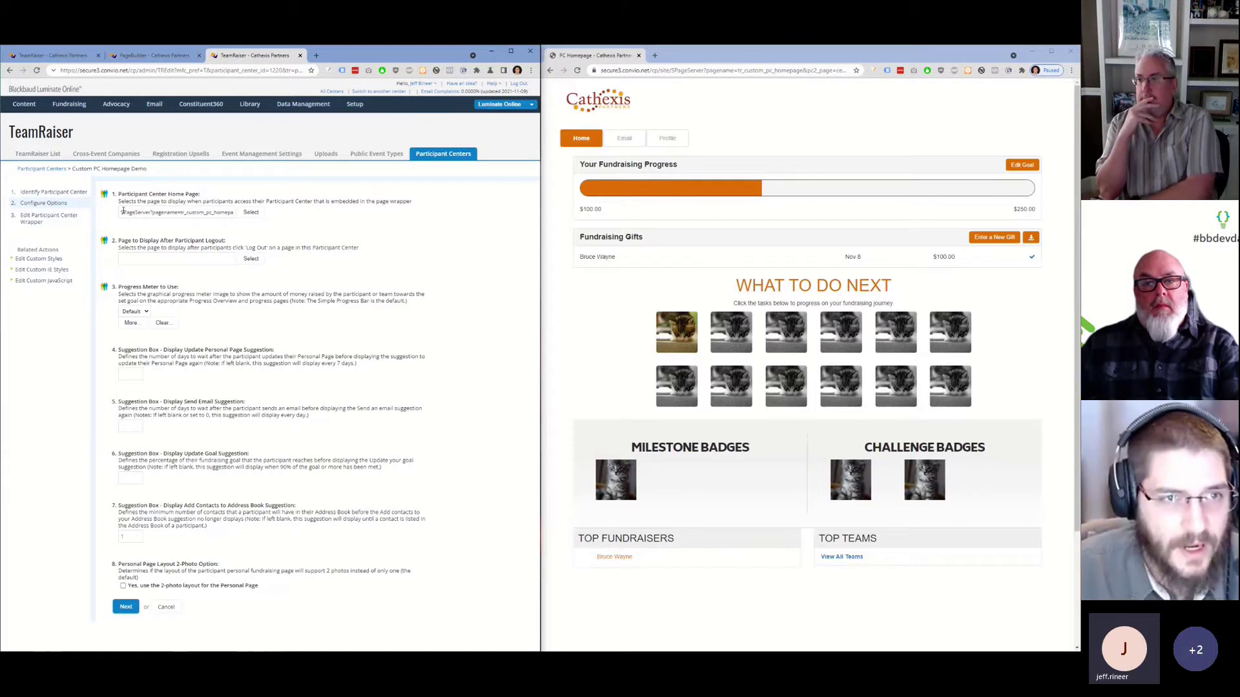
left_click_drag(120, 213, 284, 273)
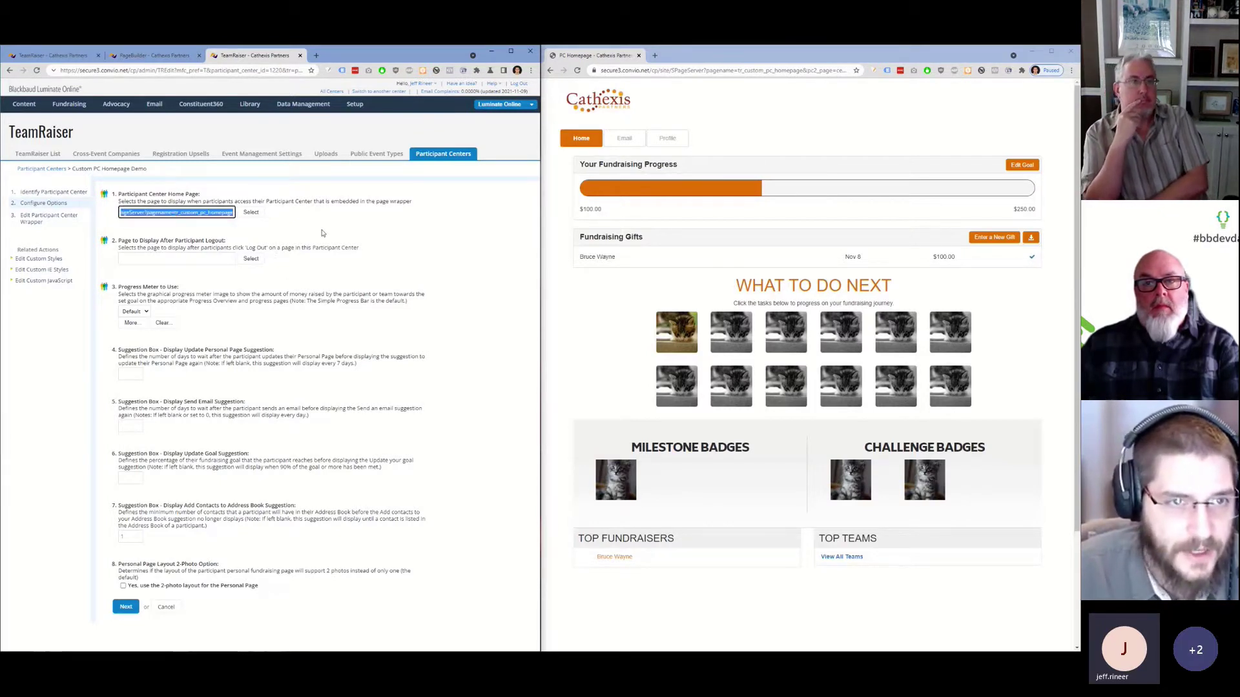
left_click(270, 218)
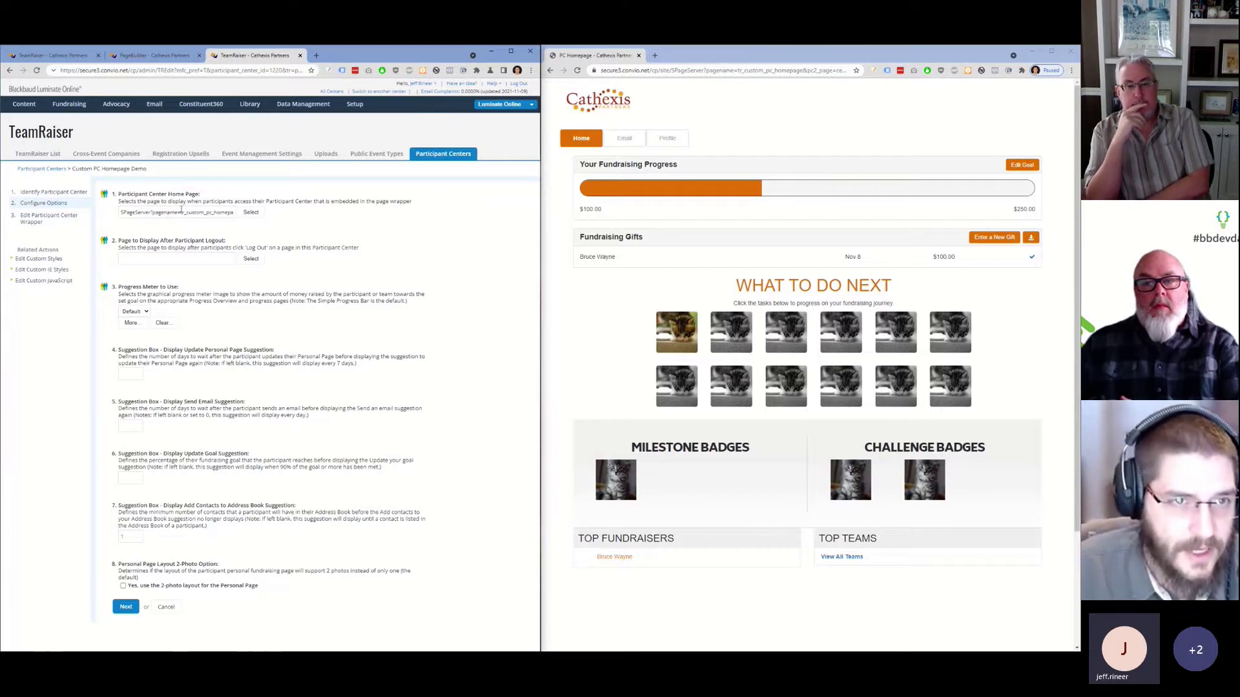
left_click_drag(171, 214, 245, 220)
key("ctrl+c")
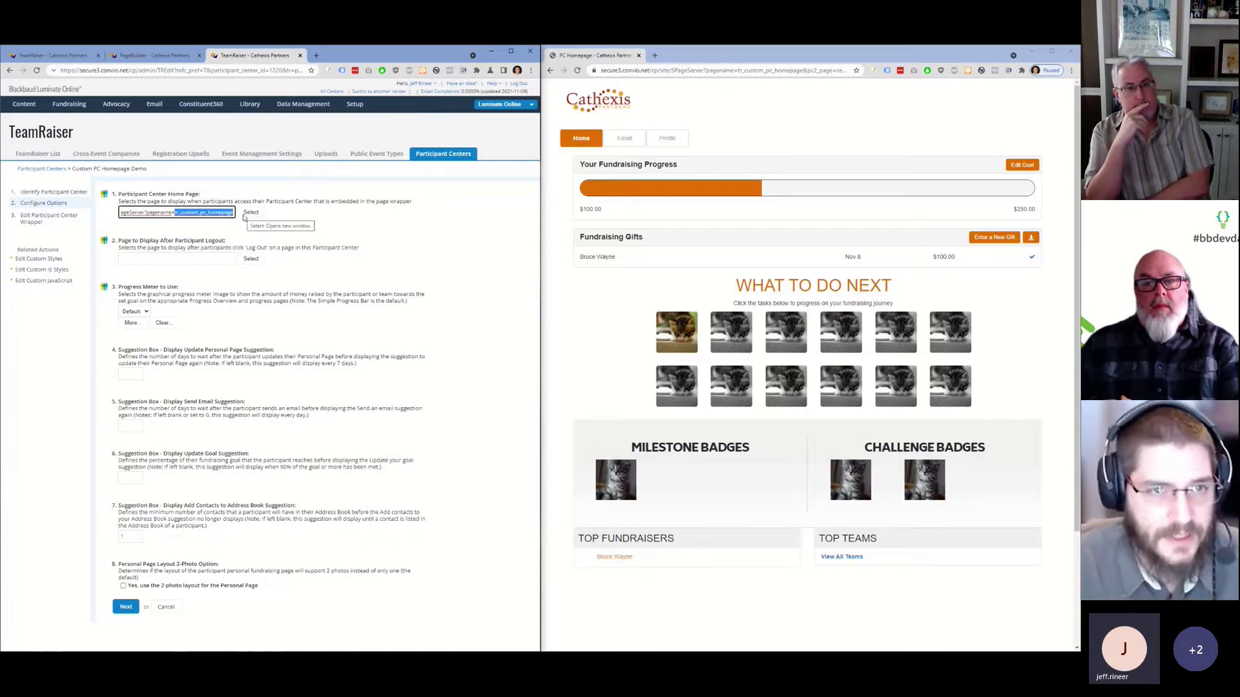
Search the PageBuilder page list for tr_custom_pc_homepage.
left_click(138, 56)
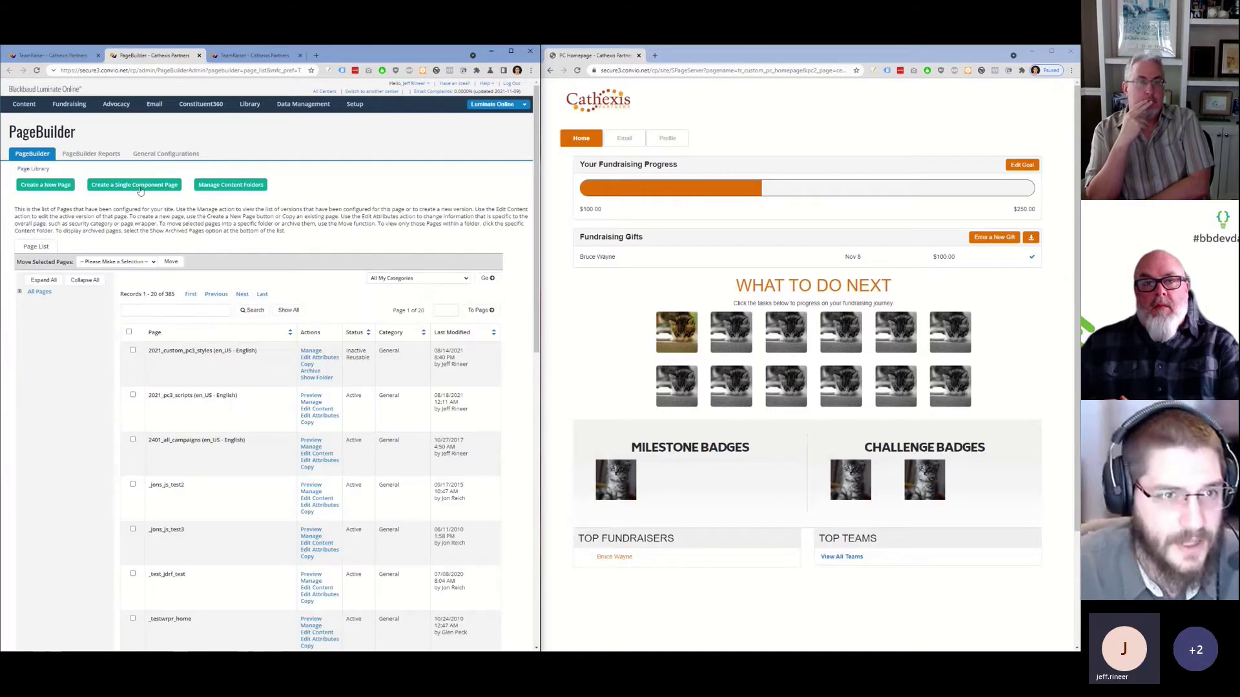
left_click(155, 309)
key("ctrl+v")
left_click(254, 310)
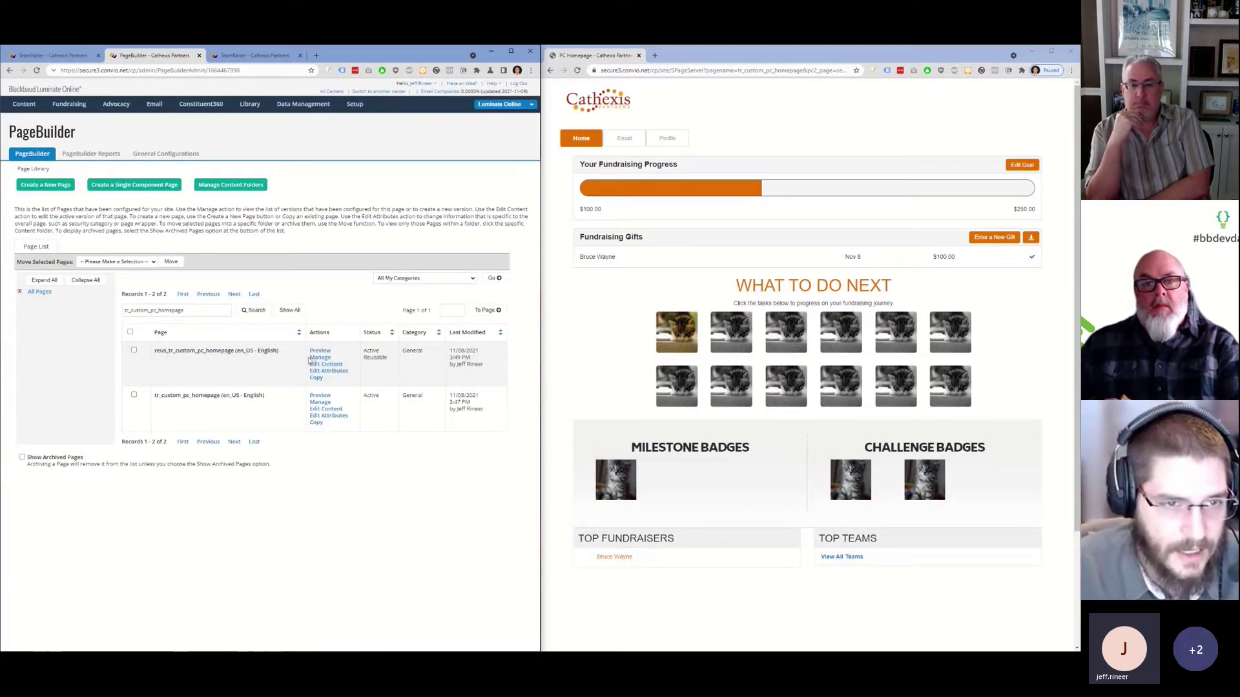
Bring up the tr_custom_pc_homepage page's version list separately and open the HTML component of its active version.
middle_click(316, 403)
left_click(232, 55)
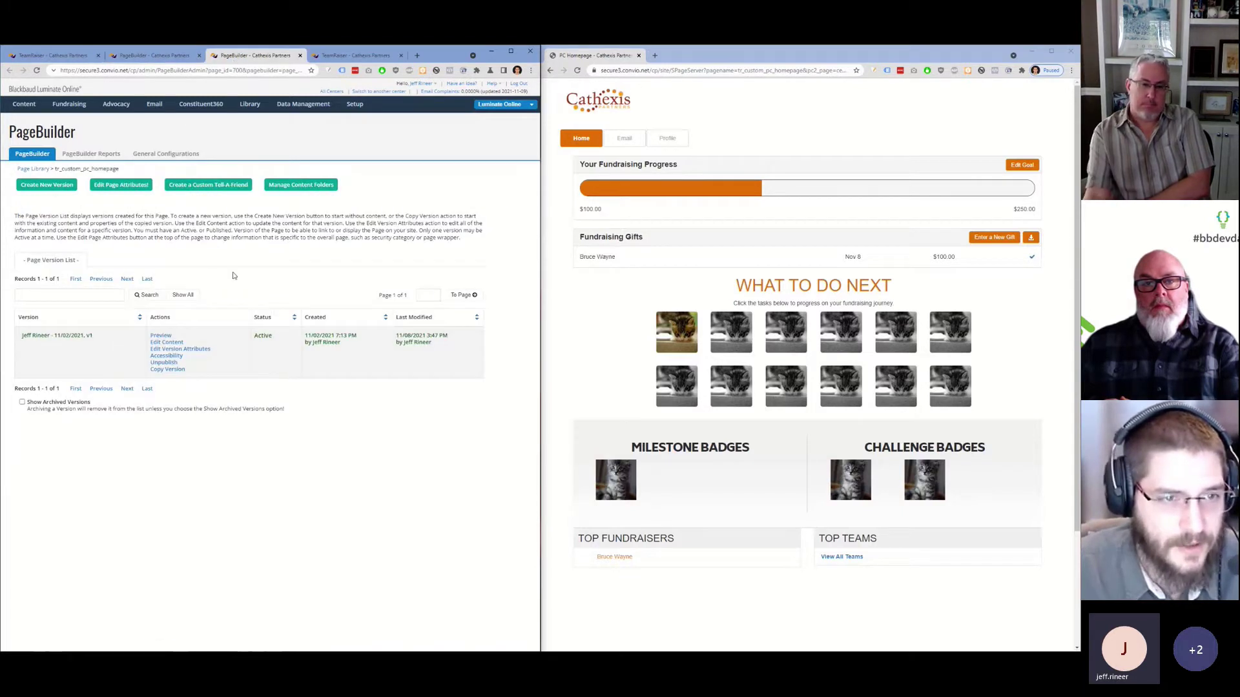
left_click(168, 342)
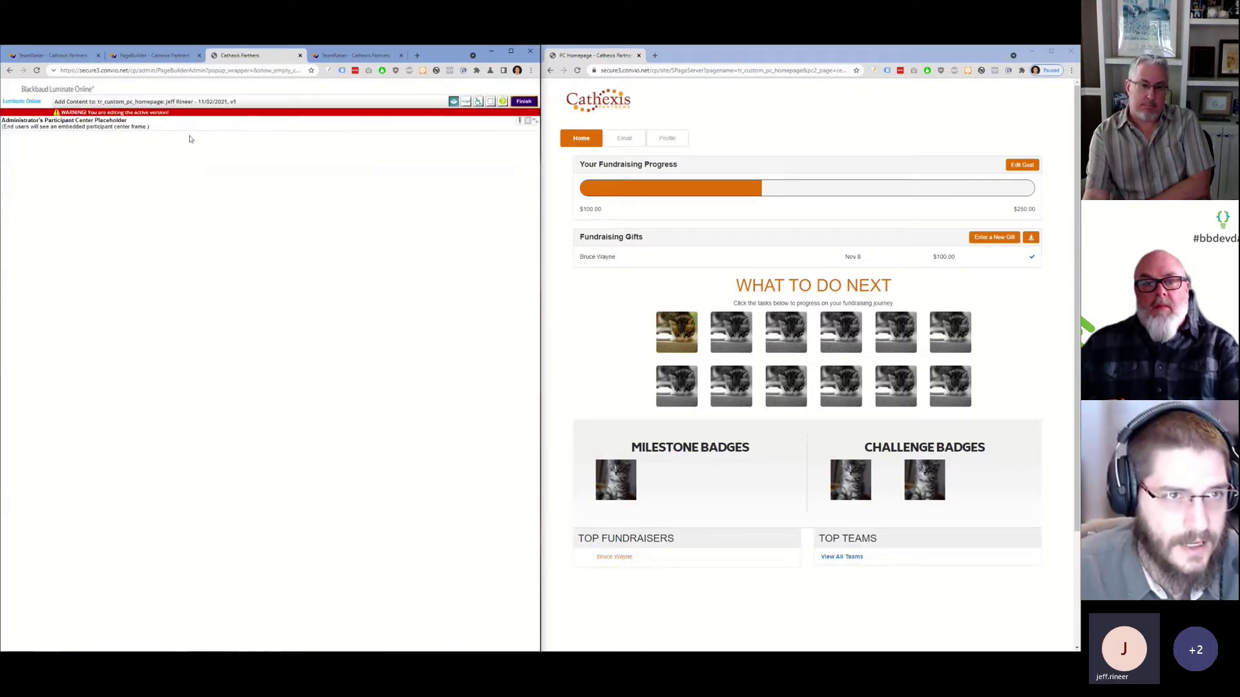
left_click(189, 137)
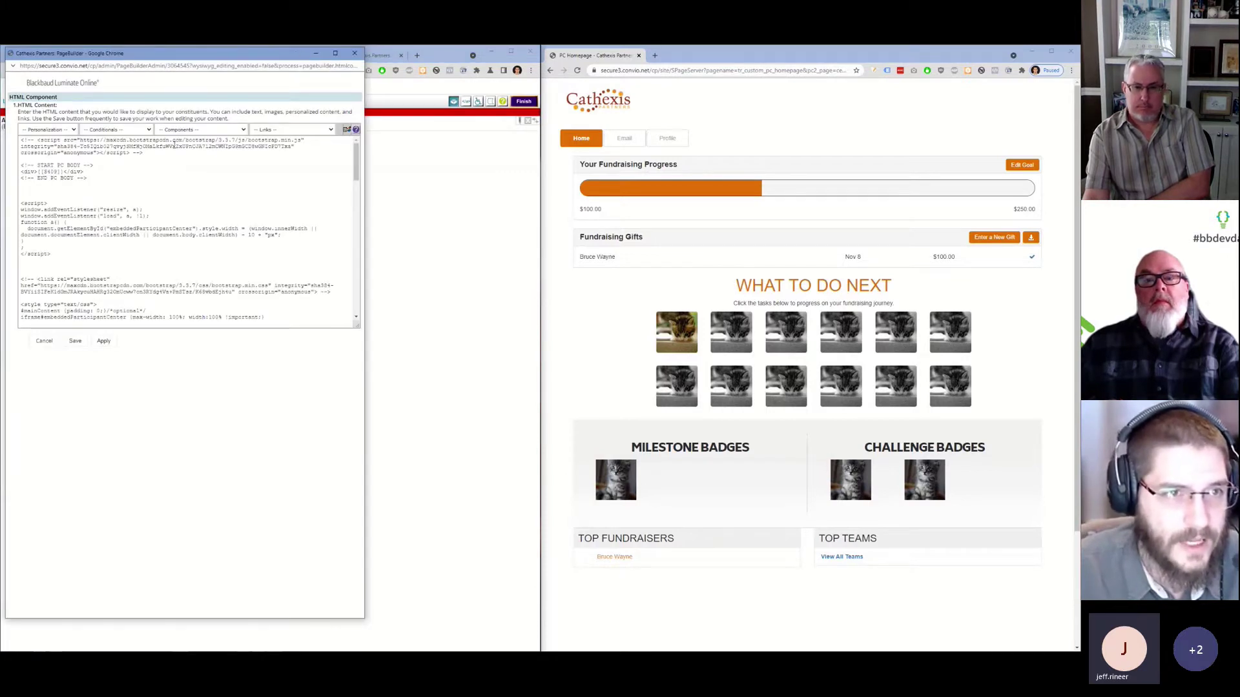
Examine the PC body tag, the iframe resize script and the style rules in the wrapper page's HTML, and close the editor unchanged.
left_click_drag(85, 172, 16, 176)
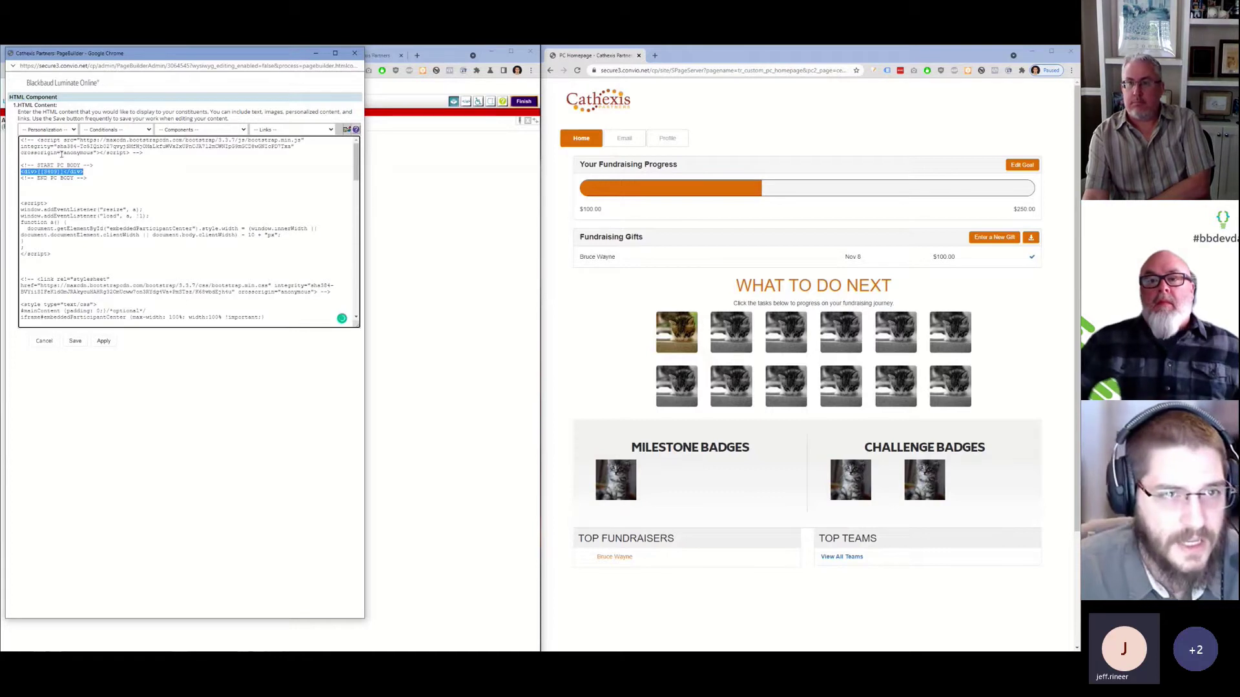
scroll(69, 188, "down", 2)
scroll(69, 187, "up", 2)
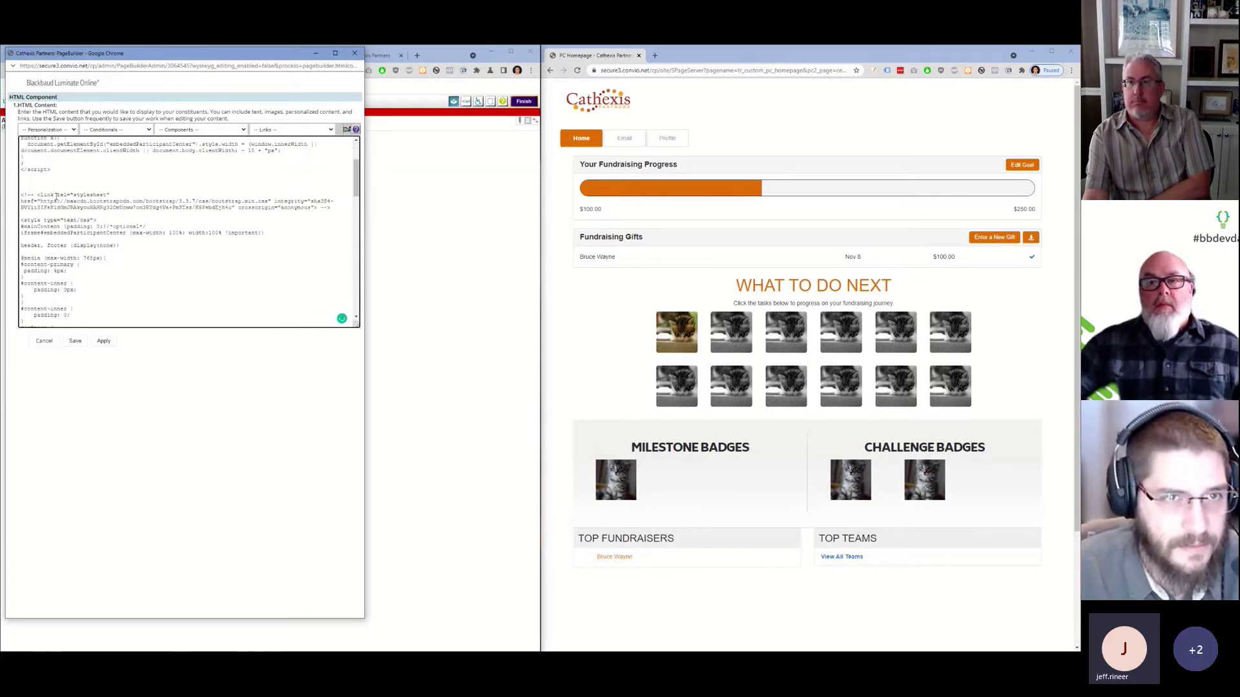
left_click_drag(51, 254, 7, 208)
scroll(48, 185, "down", 10)
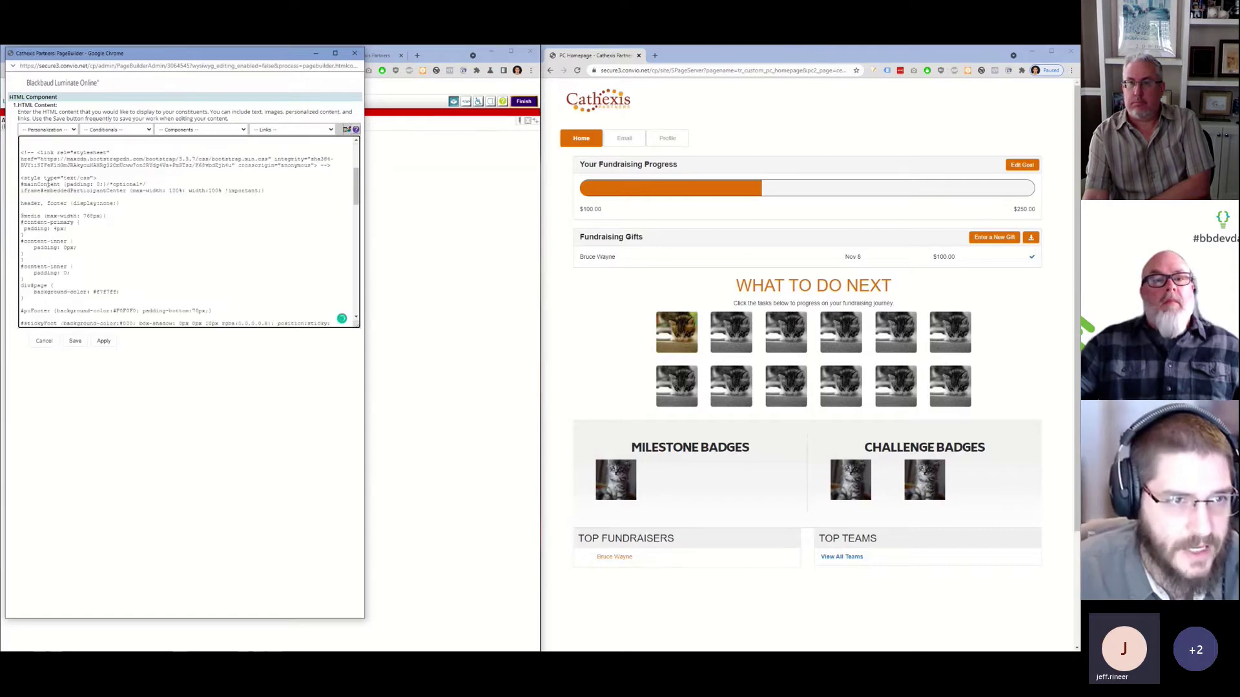
scroll(51, 187, "up", 5)
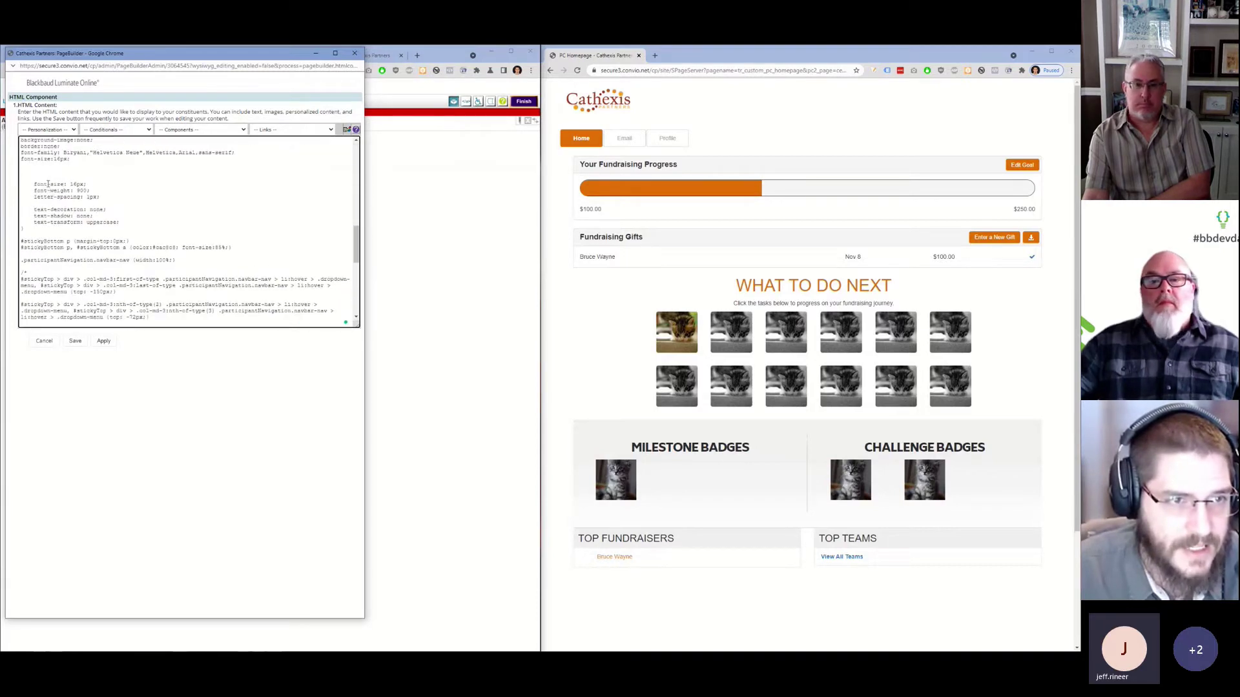
scroll(53, 191, "up", 5)
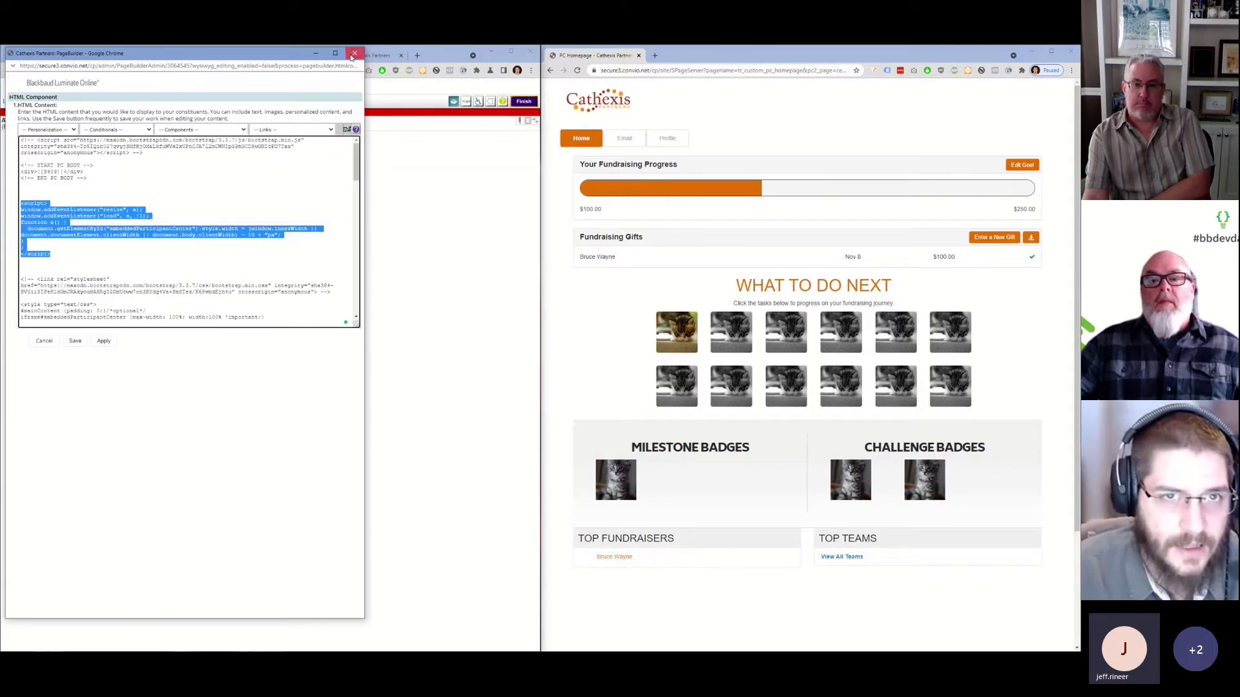
left_click(354, 53)
Take the reusable page name reus_tr_custom_pc_homepage from the TeamRaiser's custom Home Page content and find it in the PageBuilder list.
left_click(135, 58)
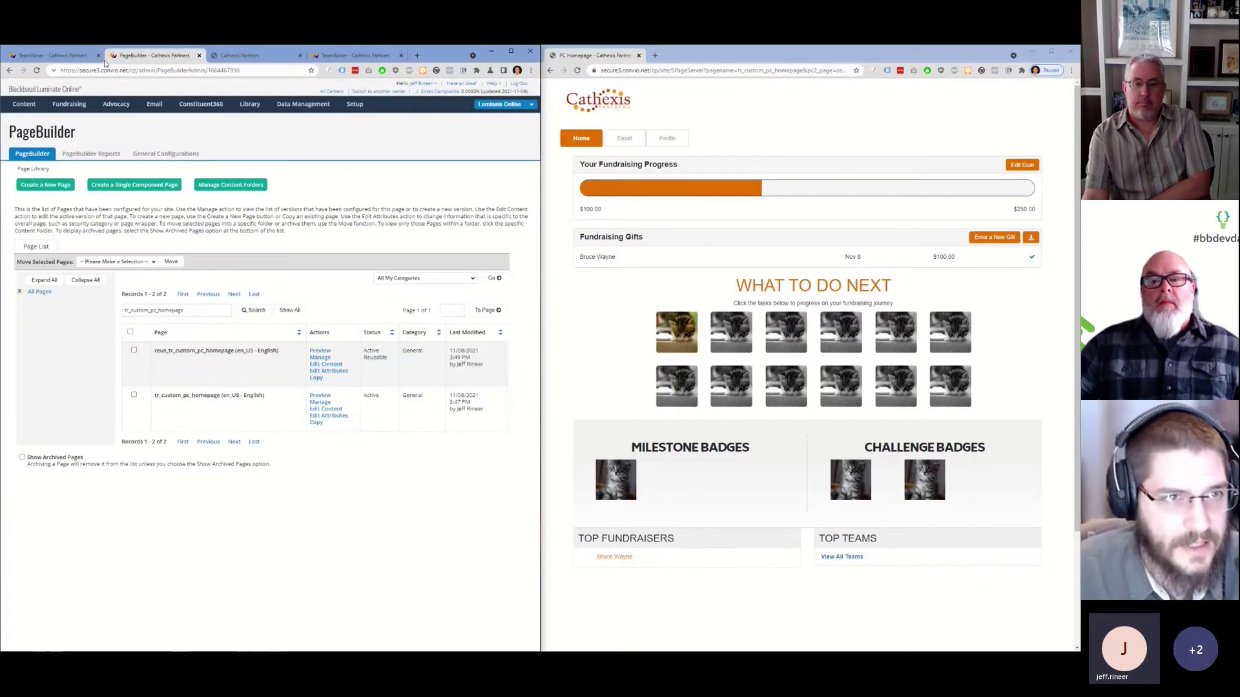
left_click(64, 58)
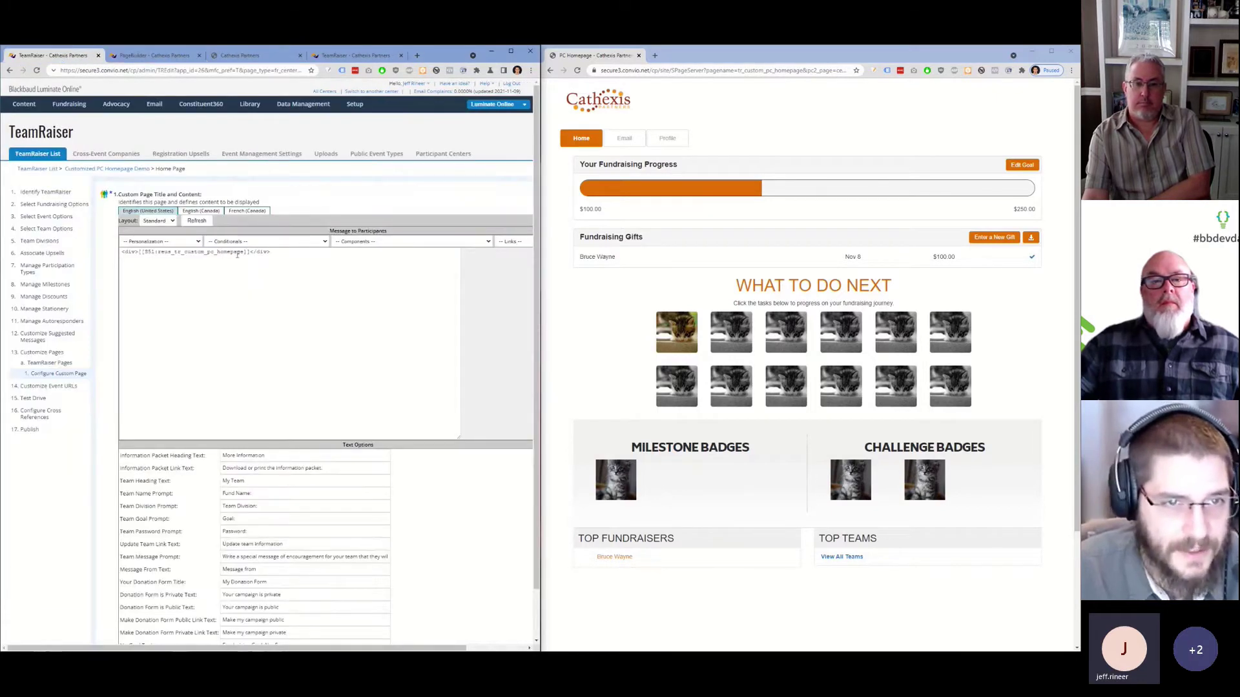
left_click_drag(244, 252, 165, 252)
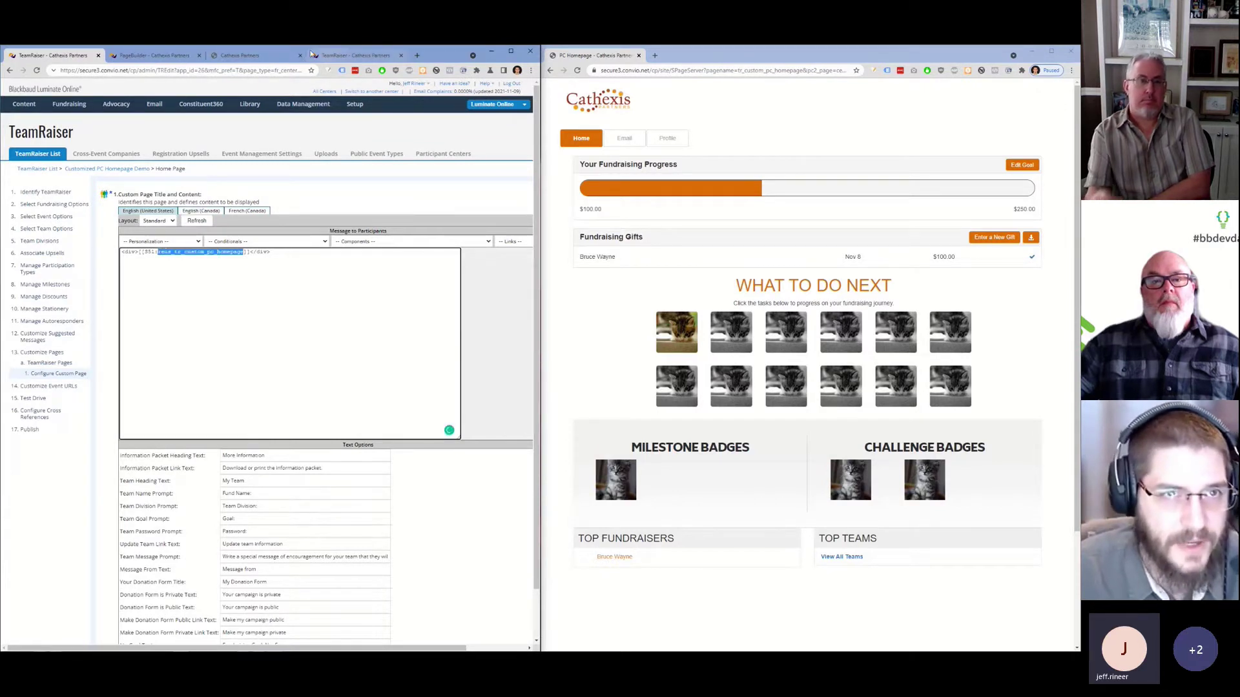
left_click(166, 56)
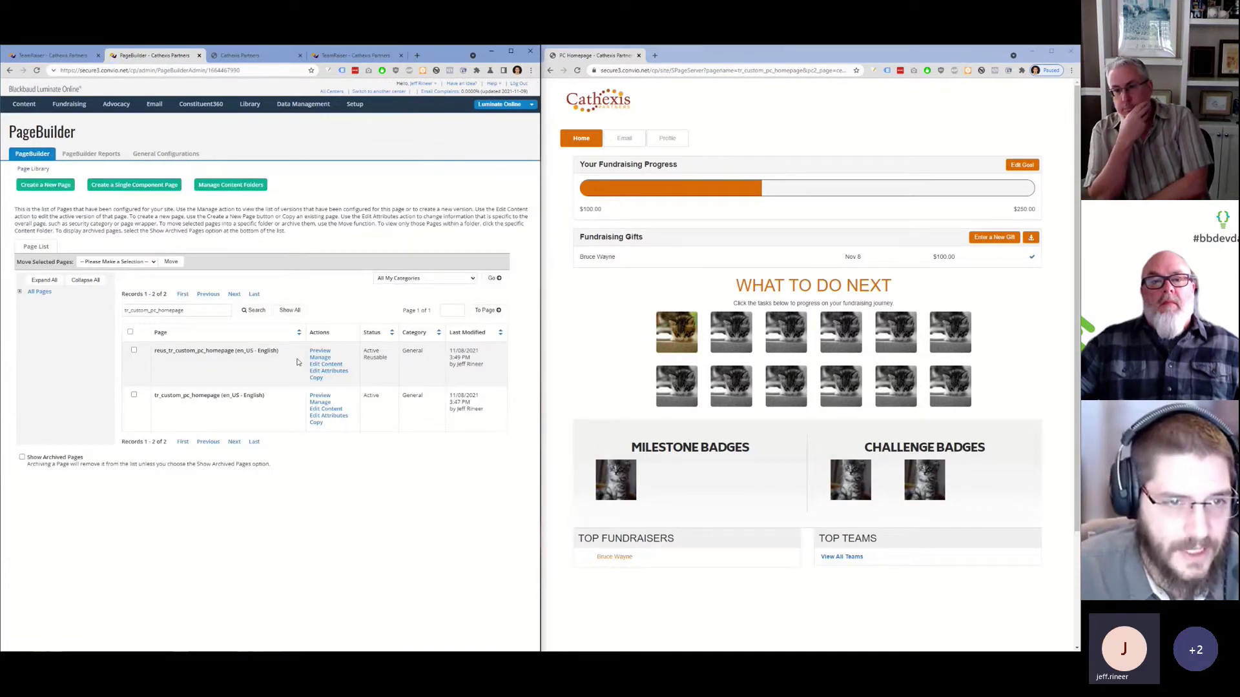
key("ctrl+f")
type("reus_tr_custom_pc_homepage")
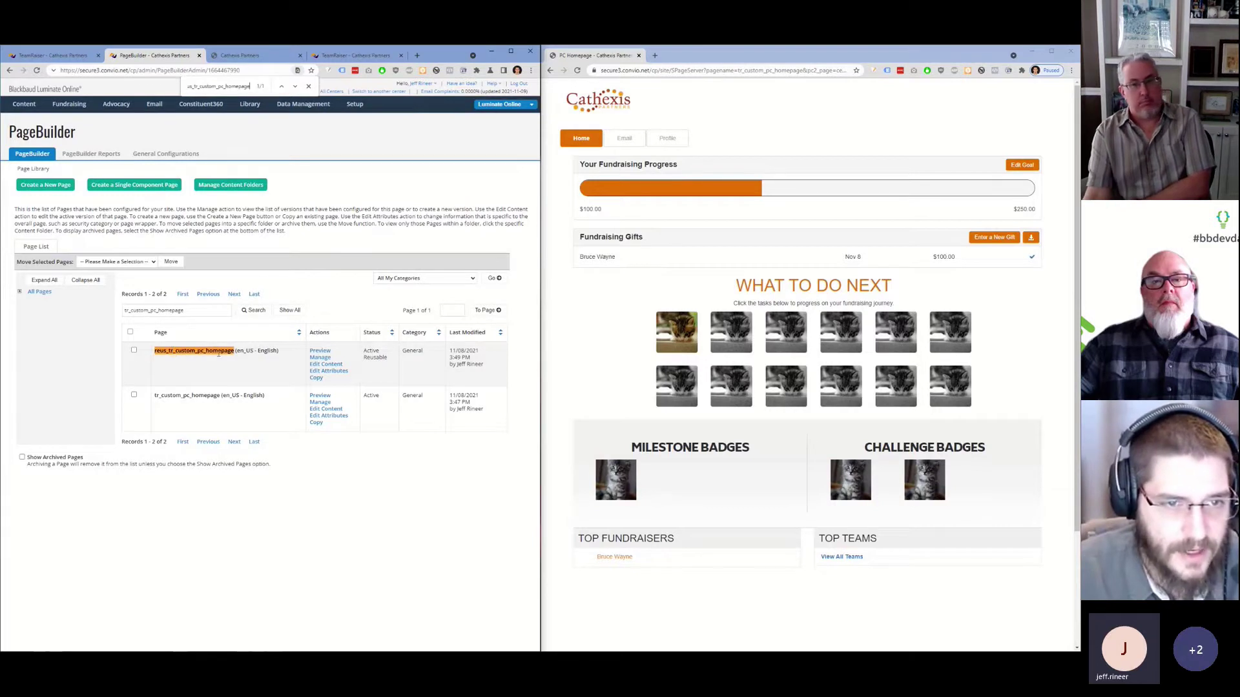
Open the HTML content of reus_tr_custom_pc_homepage and examine its script includes, the reusable styles tag and the What to Do Next block.
left_click(317, 357)
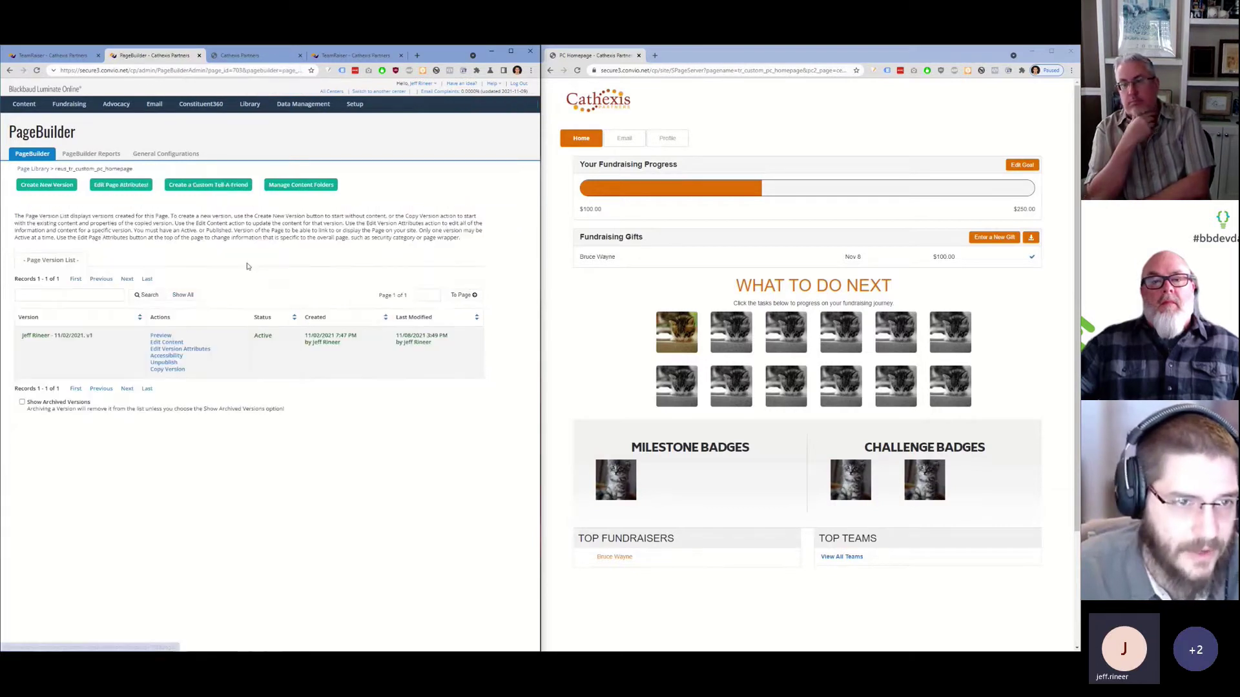
left_click(166, 342)
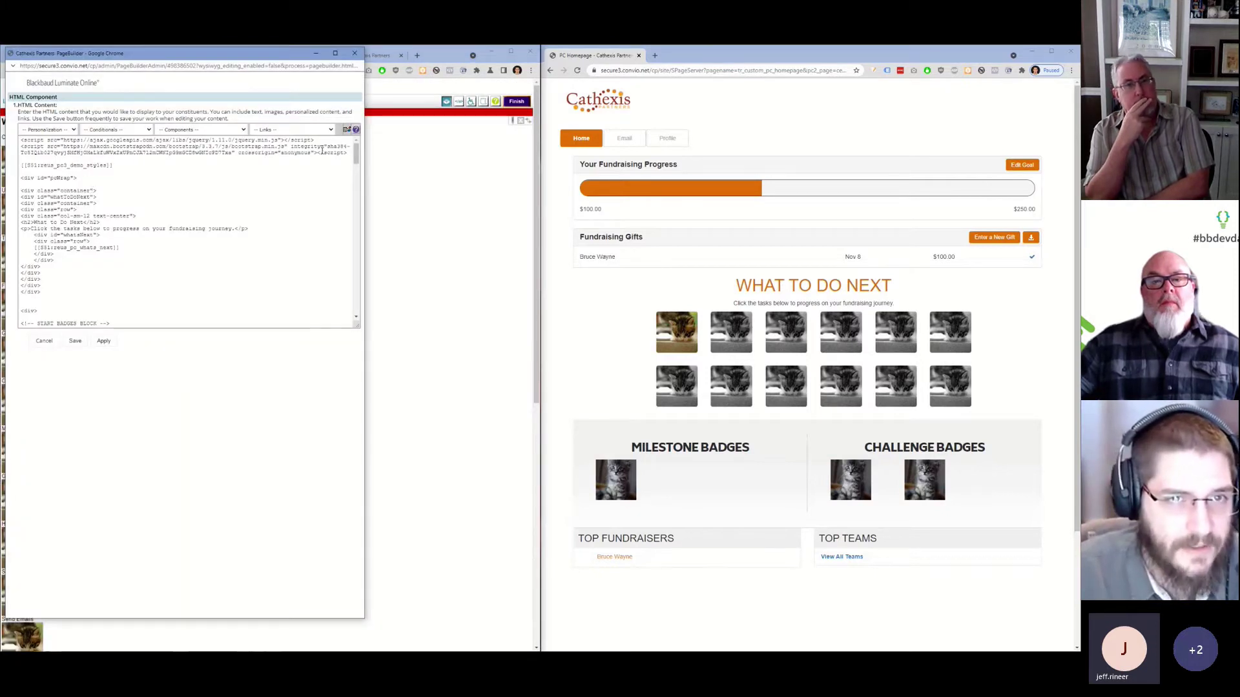
left_click_drag(346, 153, 20, 140)
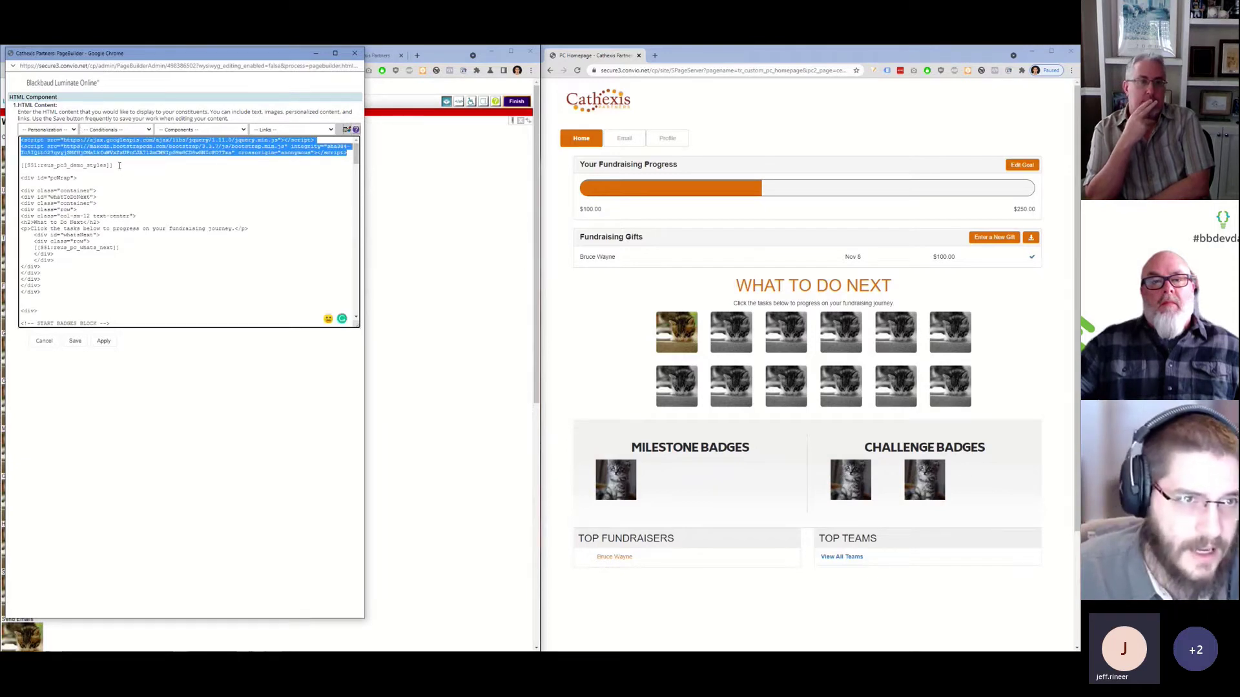
left_click_drag(114, 166, 19, 165)
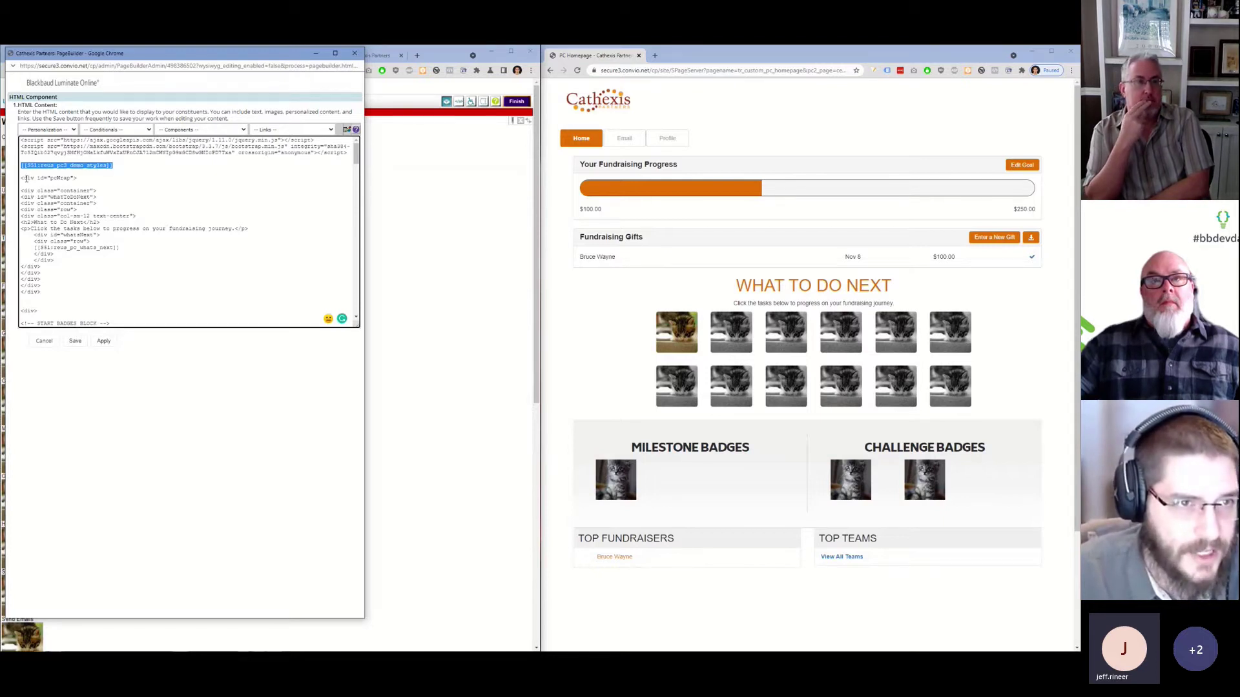
left_click_drag(22, 178, 116, 248)
left_click(36, 247)
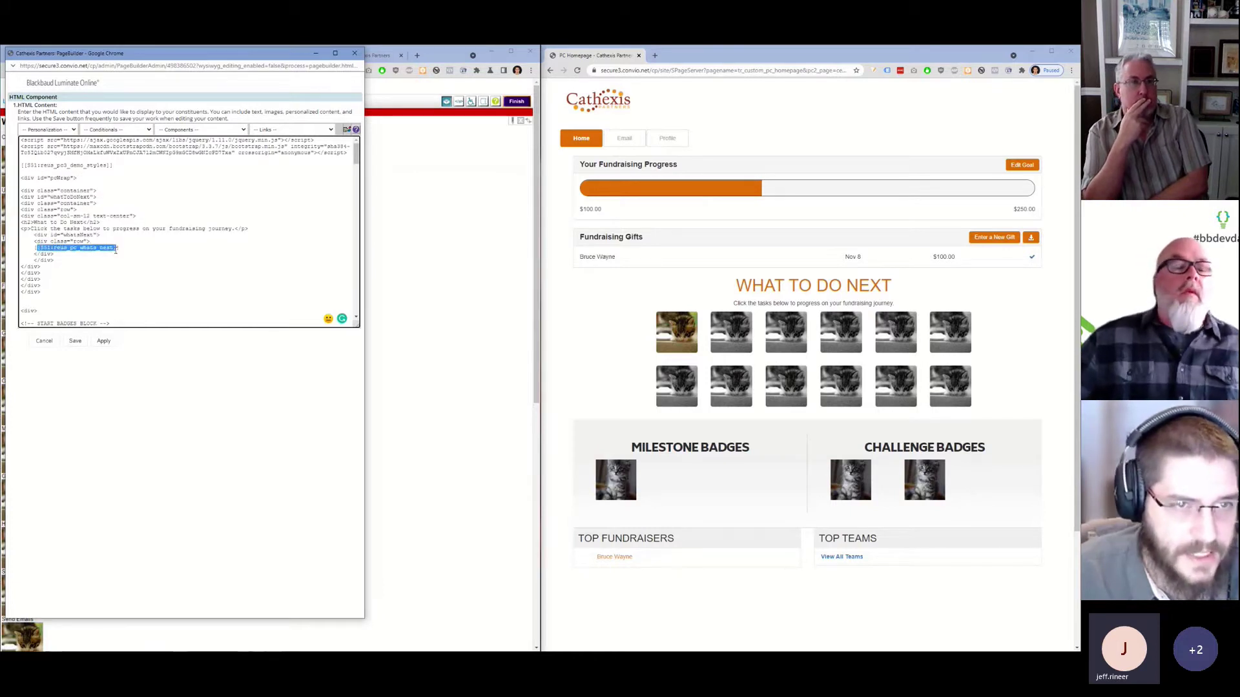
Examine the Milestone Badges block and its if-dollars-lt conditionals under the Dollars Raised Badges comment.
scroll(138, 257, "down", 5)
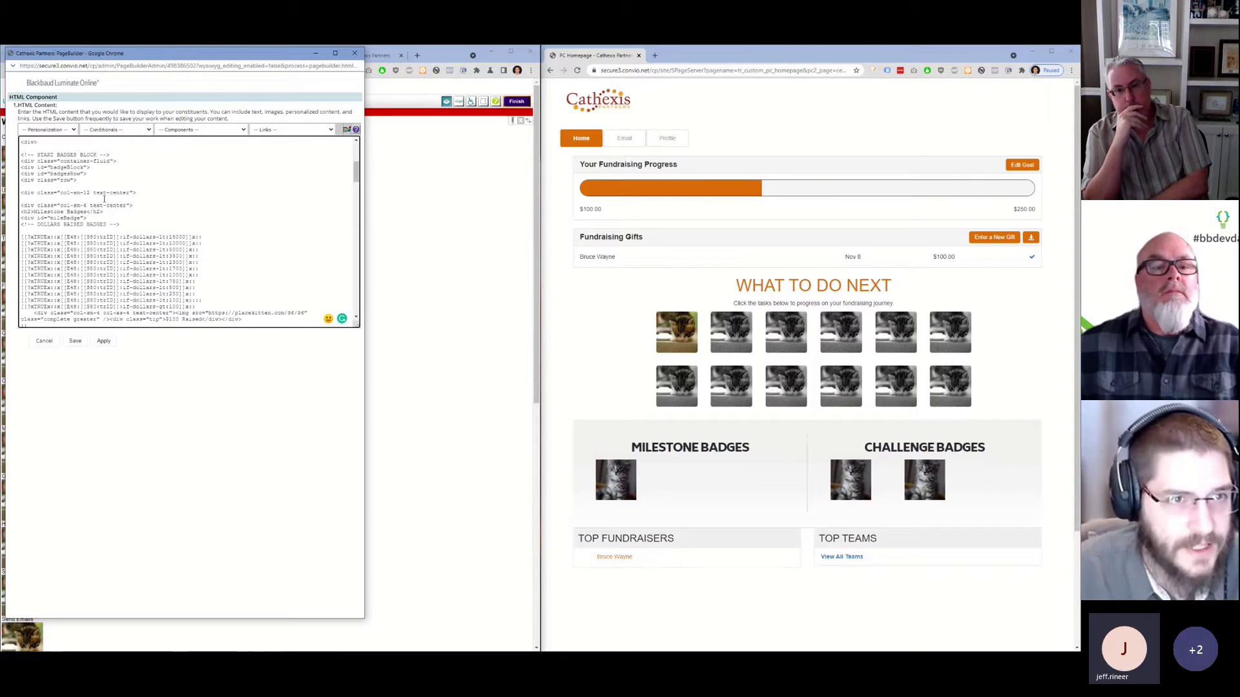
scroll(94, 197, "down", 2)
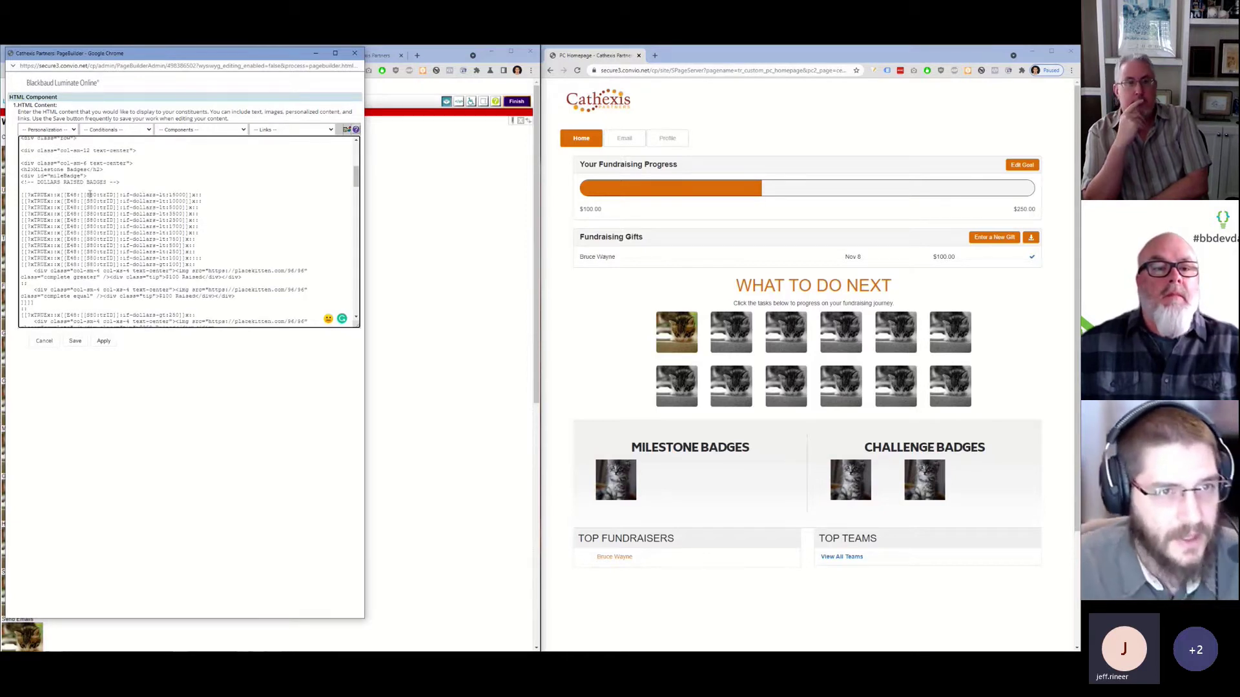
scroll(55, 207, "down", 2)
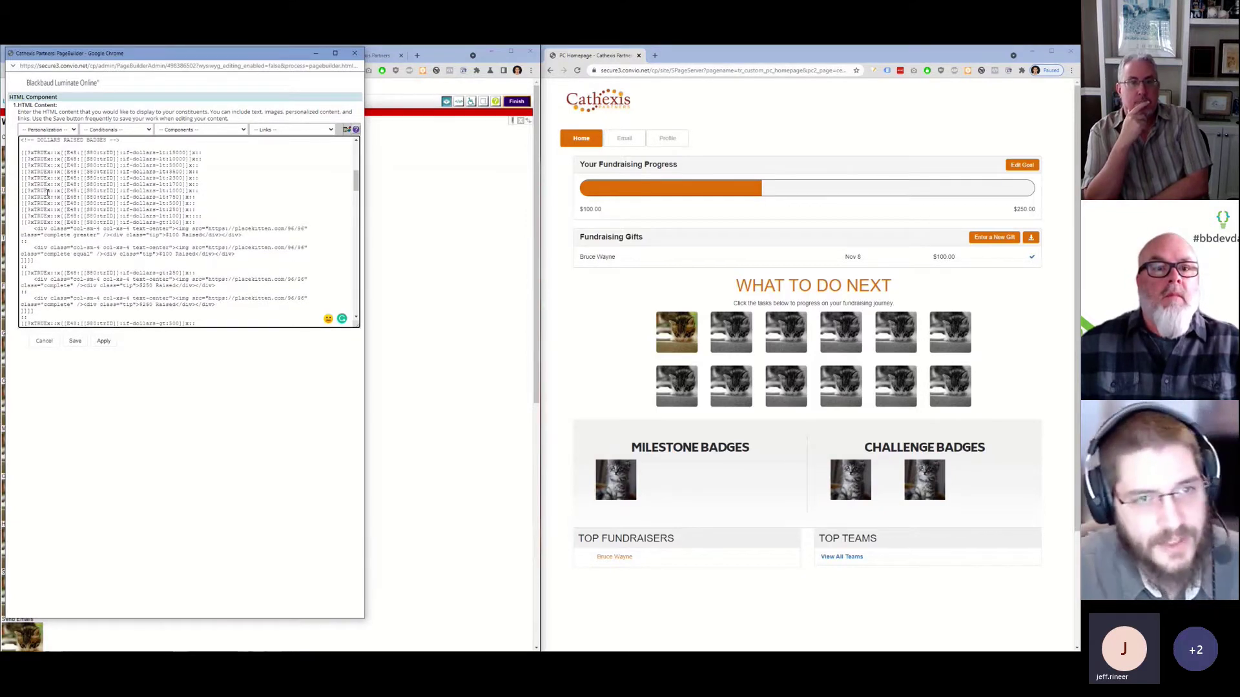
scroll(60, 204, "down", 2)
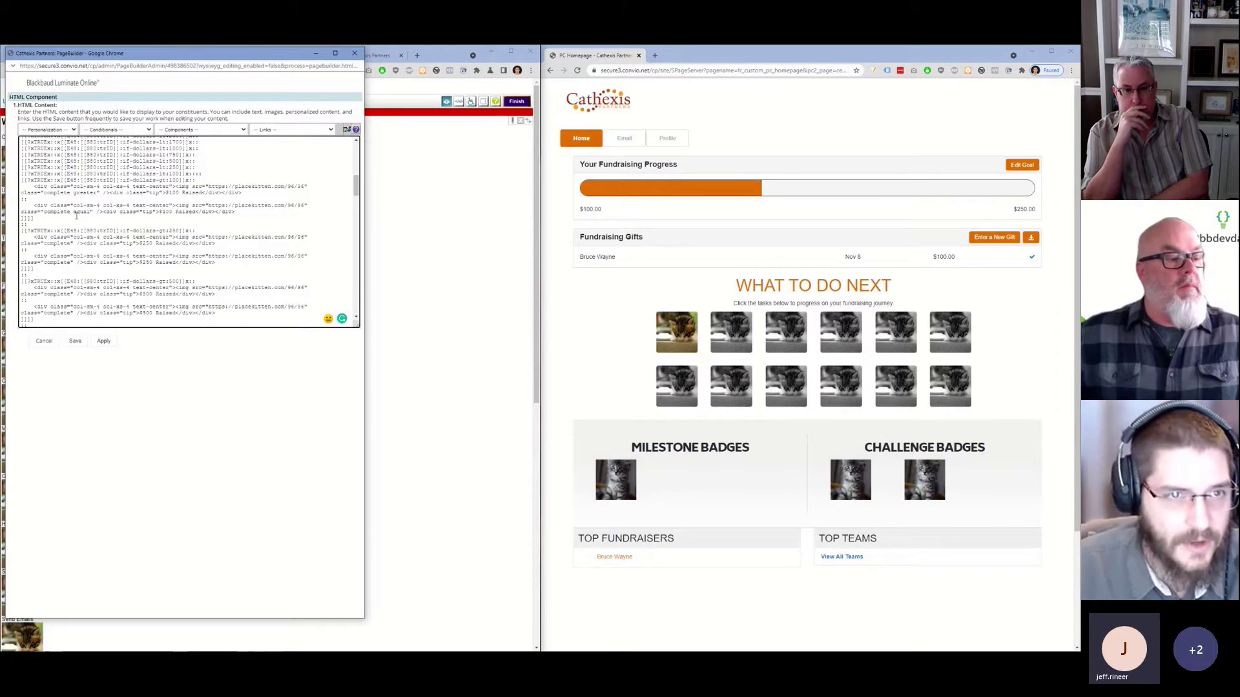
scroll(76, 216, "up", 2)
scroll(97, 221, "up", 2)
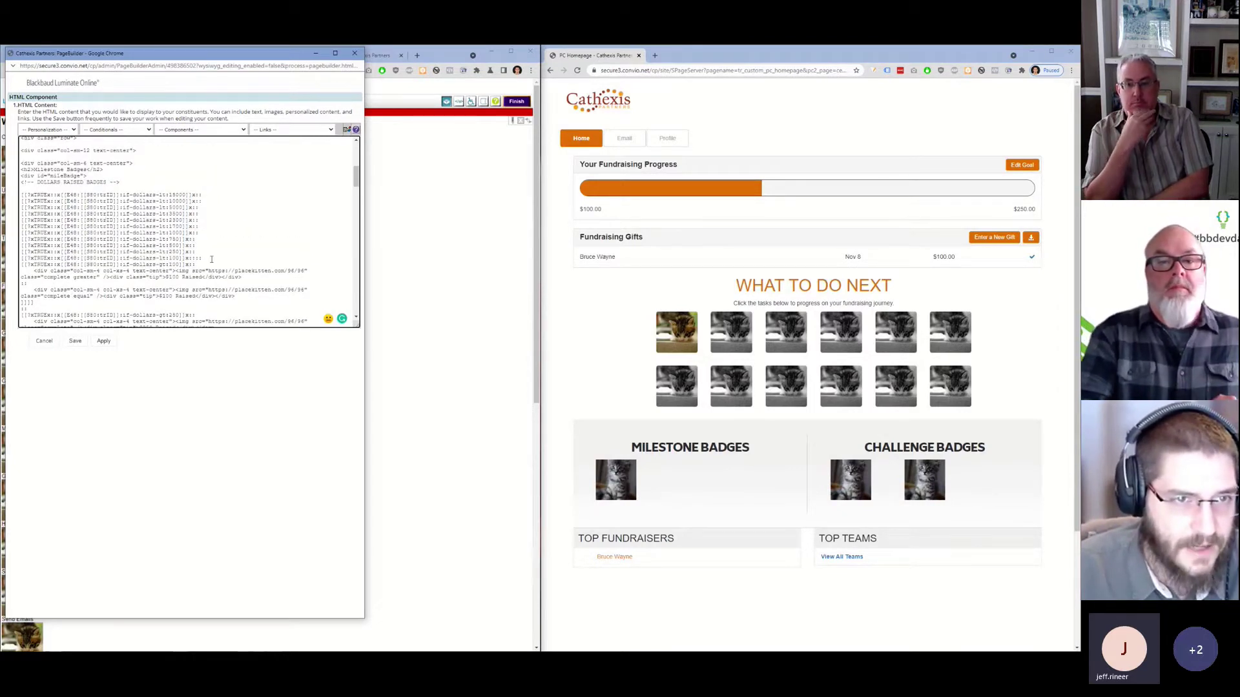
left_click_drag(201, 260, 6, 203)
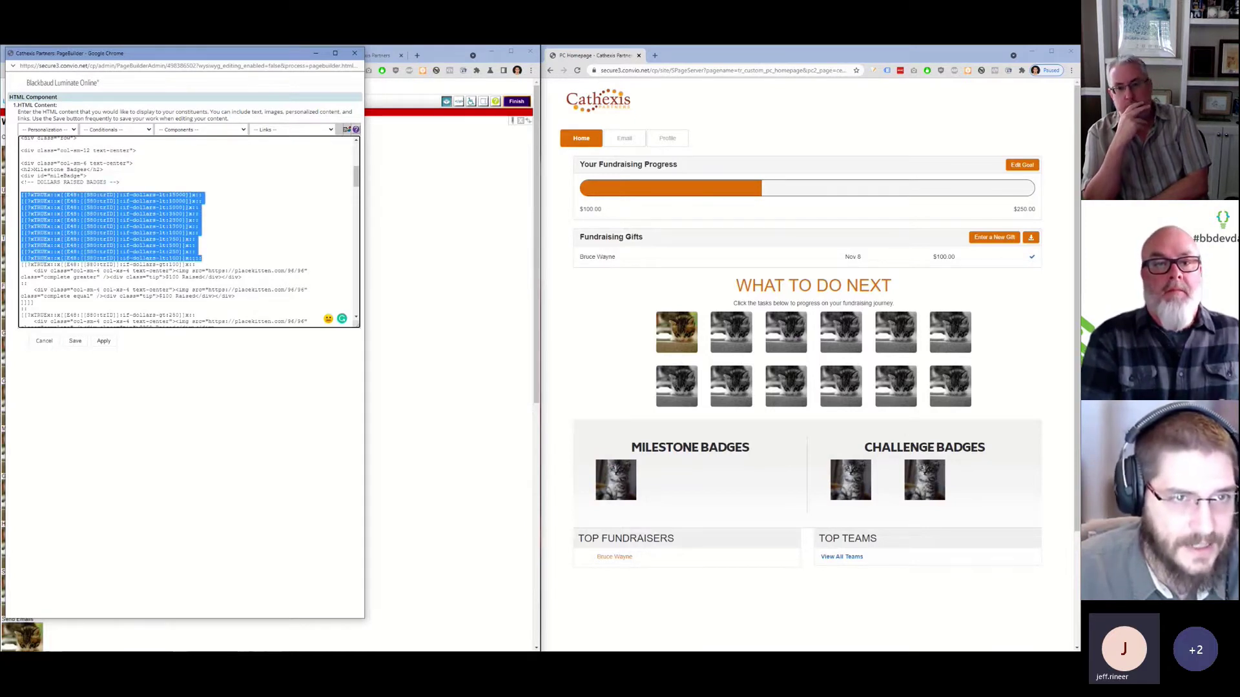
Examine the if-dollars-gt condition for the $100 Raised badge and its "complete greater" and "complete equal" markup.
scroll(173, 213, "down", 2)
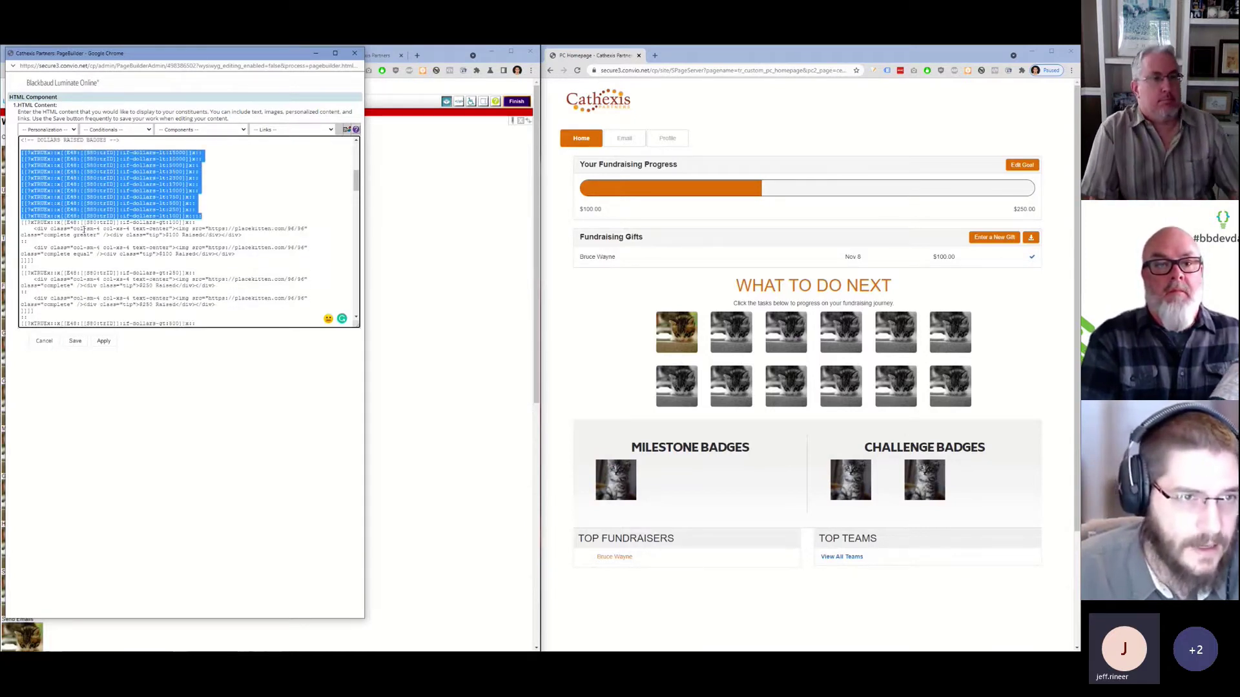
left_click_drag(24, 225, 160, 229)
left_click(160, 229)
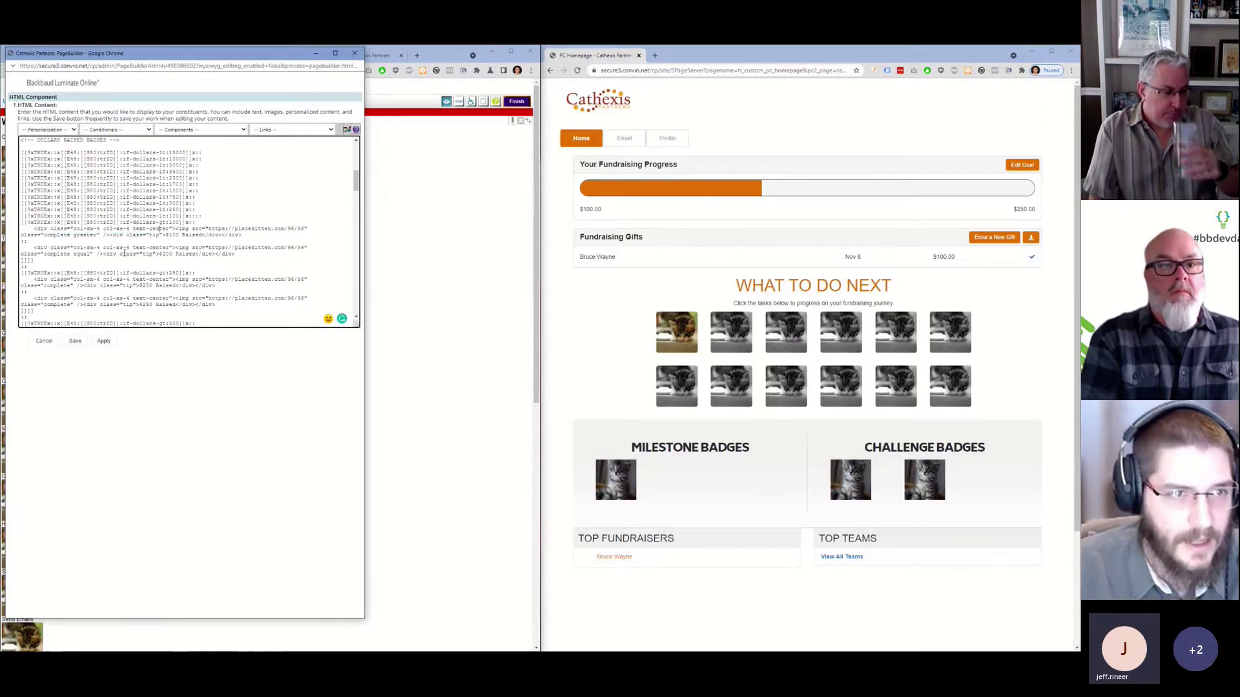
left_click_drag(37, 229, 249, 235)
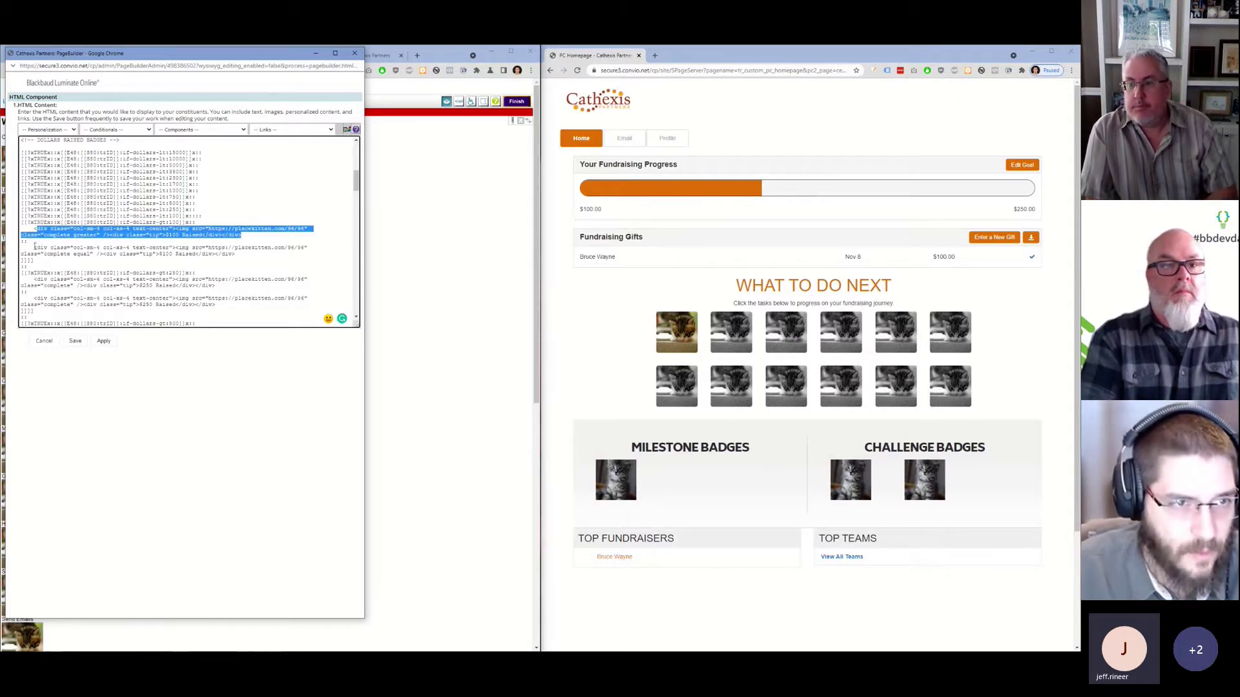
left_click_drag(35, 248, 240, 252)
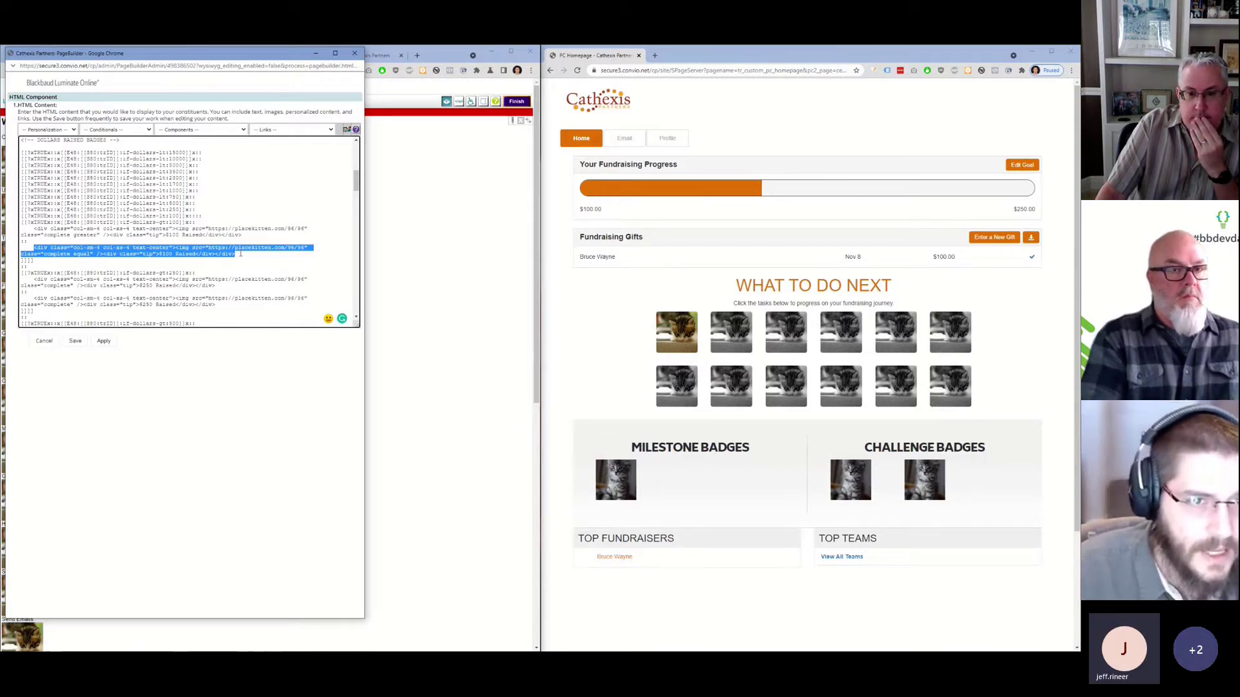
Examine the if-dollars-gt conditions and completed-badge markup for the Dollars Raised badges from $100 up to $15,000.
left_click(87, 274)
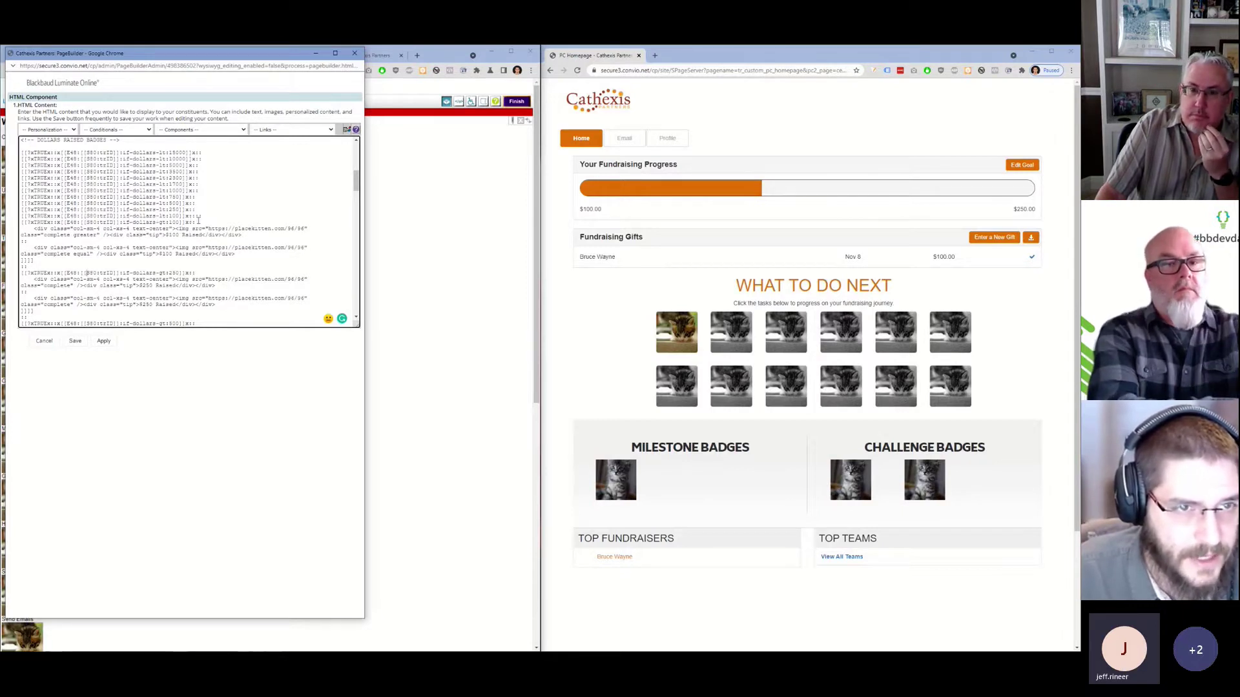
left_click_drag(195, 222, 120, 222)
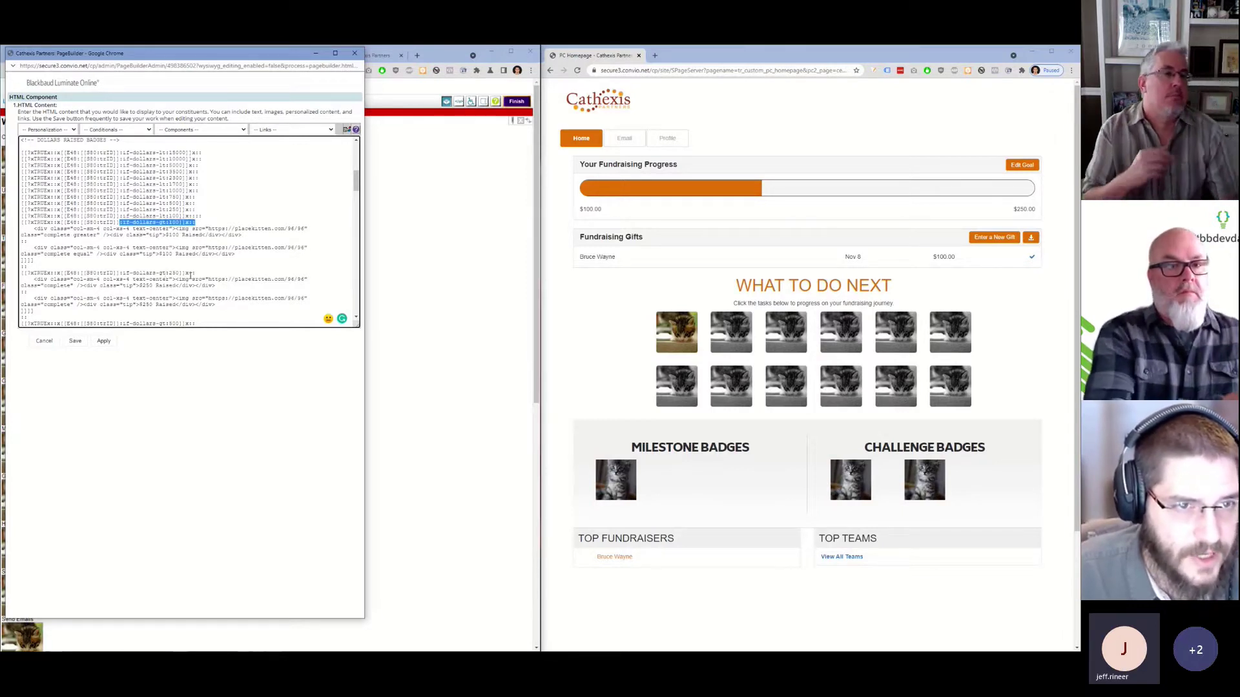
left_click_drag(190, 274, 21, 273)
scroll(162, 258, "down", 2)
left_click_drag(195, 239, 21, 239)
left_click_drag(199, 288, 169, 288)
scroll(170, 274, "down", 2)
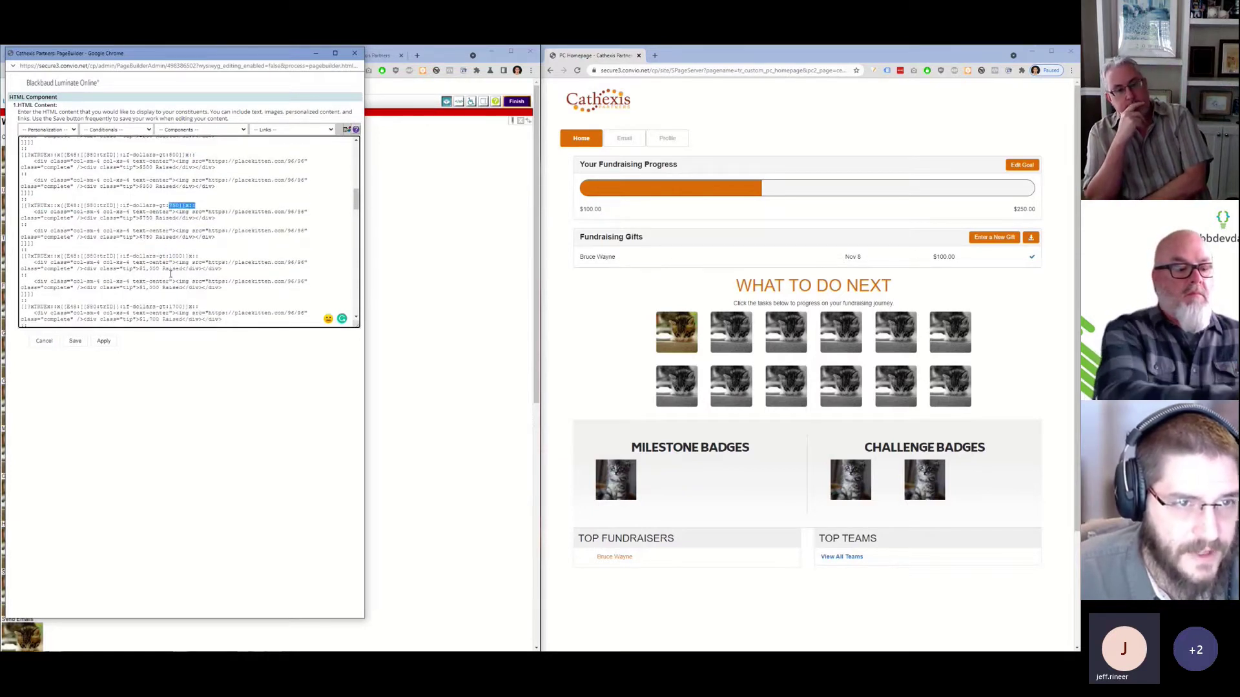
scroll(139, 219, "down", 6)
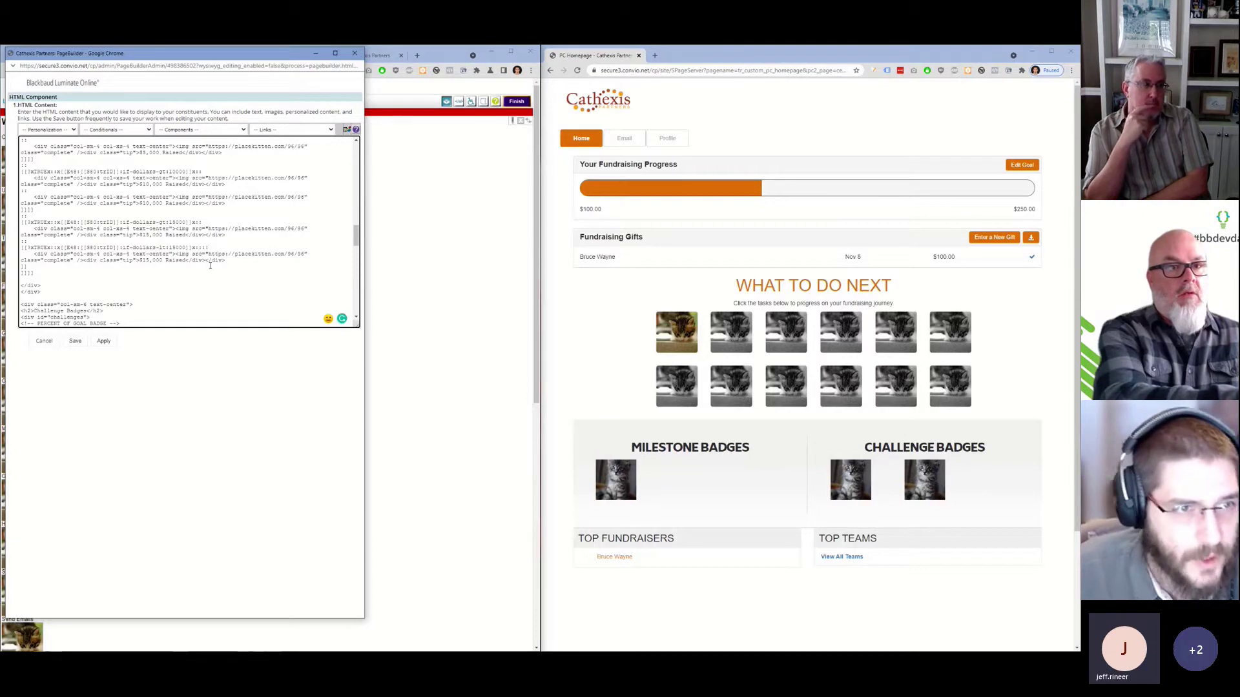
scroll(210, 265, "up", 2)
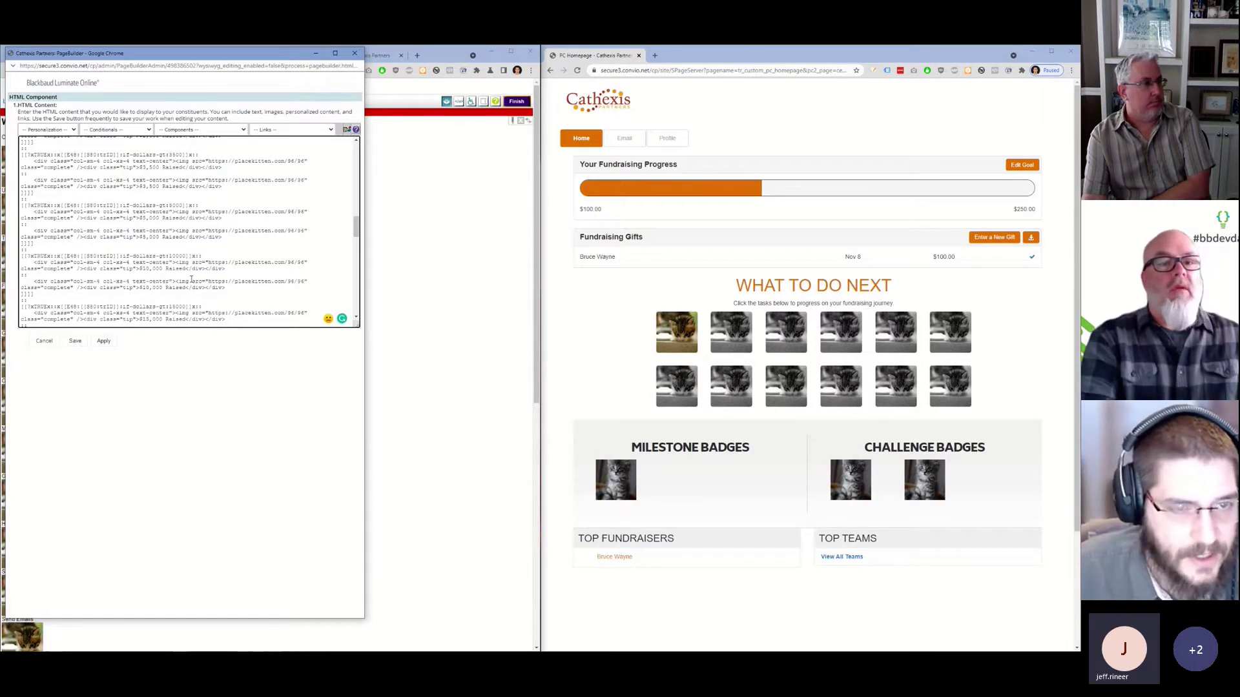
scroll(191, 279, "down", 3)
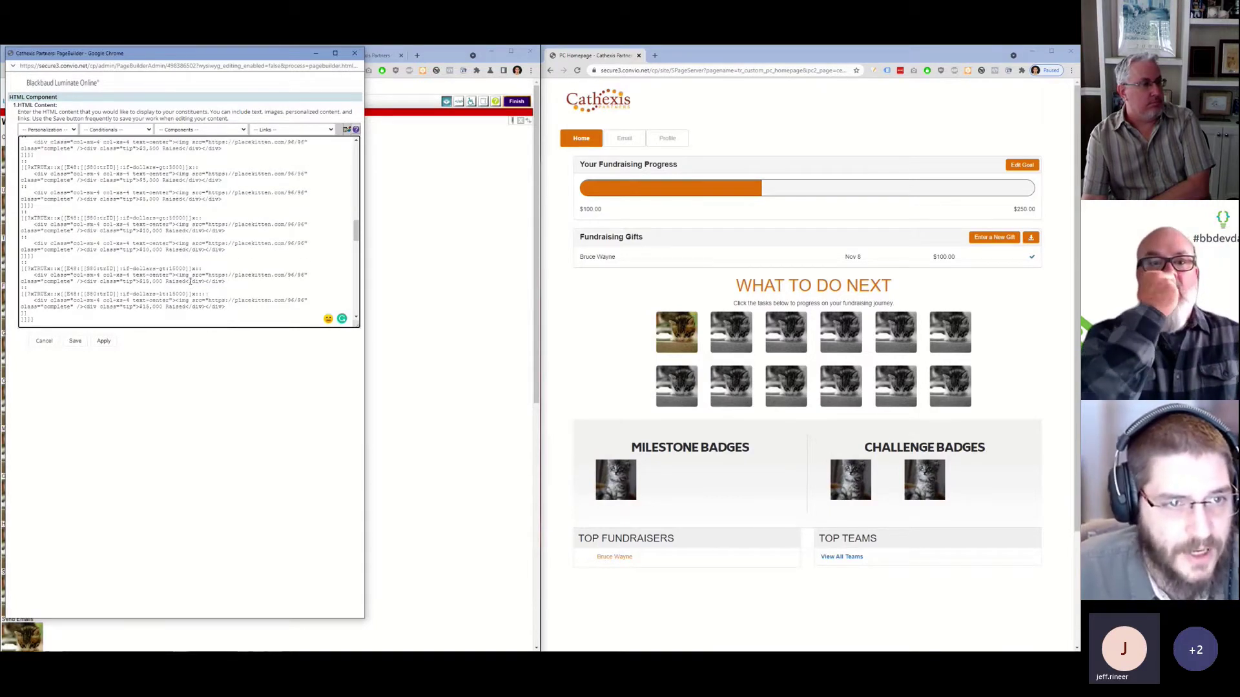
Examine the Percent of Goal and First Donation badge conditionals in the Challenge Badges block.
scroll(202, 256, "down", 2)
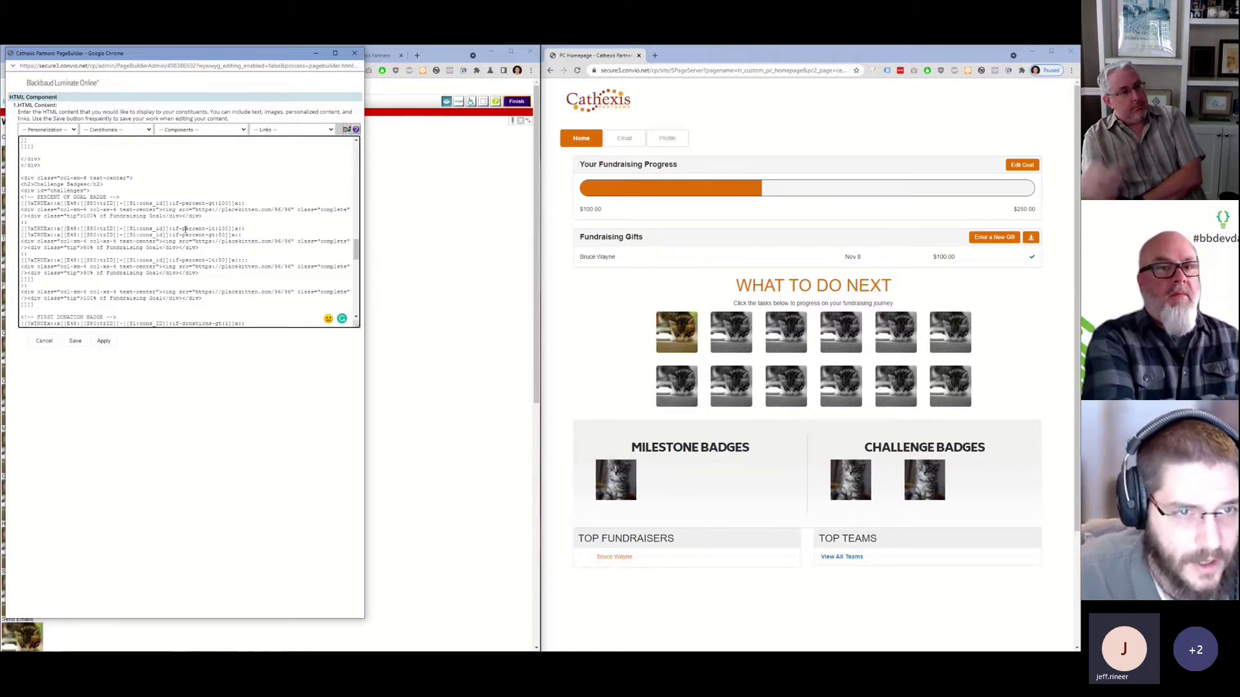
scroll(173, 240, "down", 2)
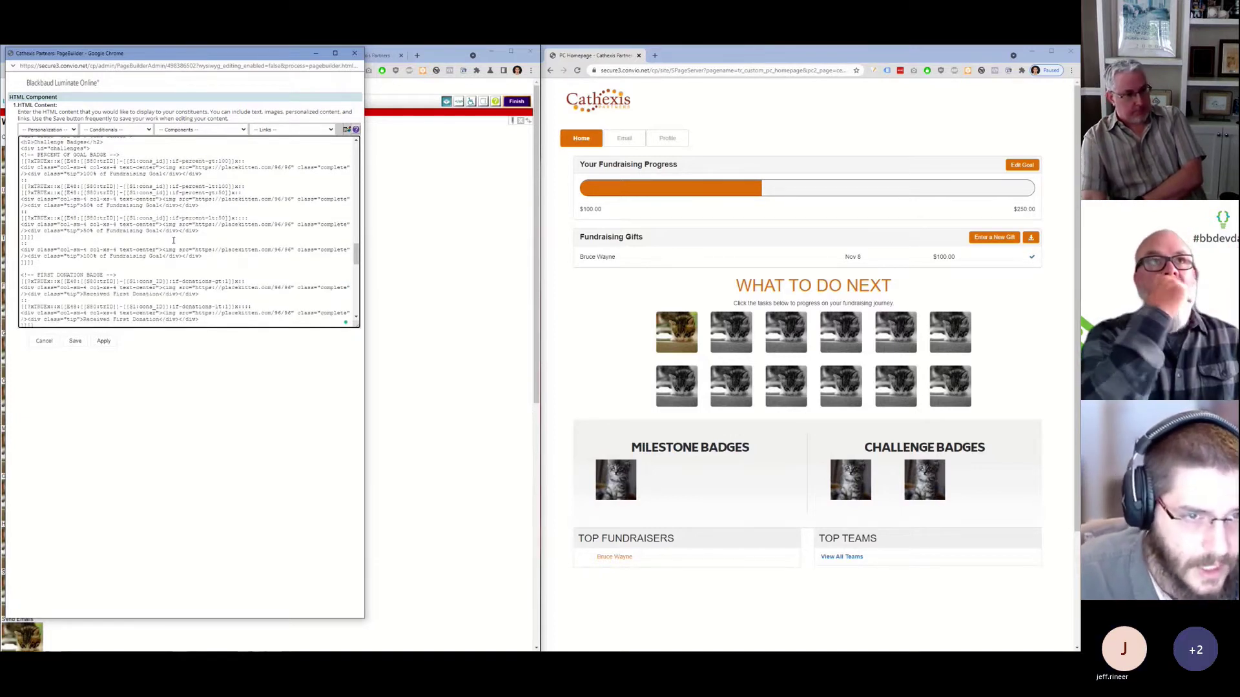
scroll(156, 243, "down", 2)
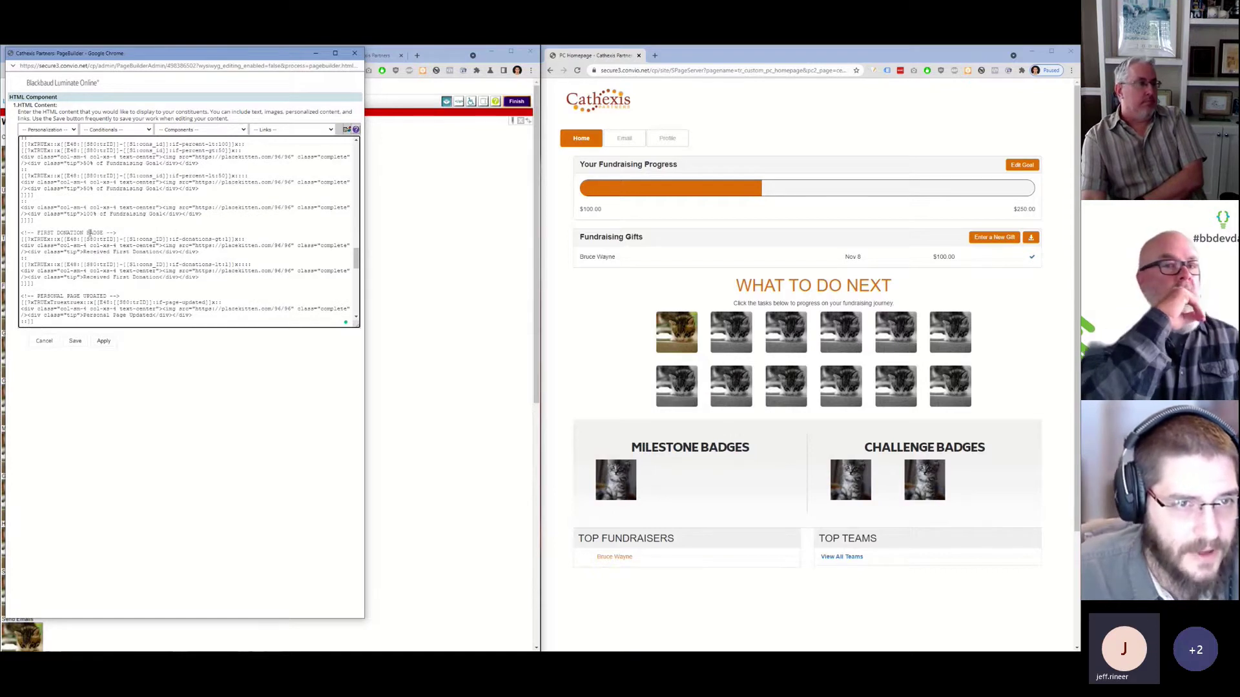
scroll(98, 238, "down", 2)
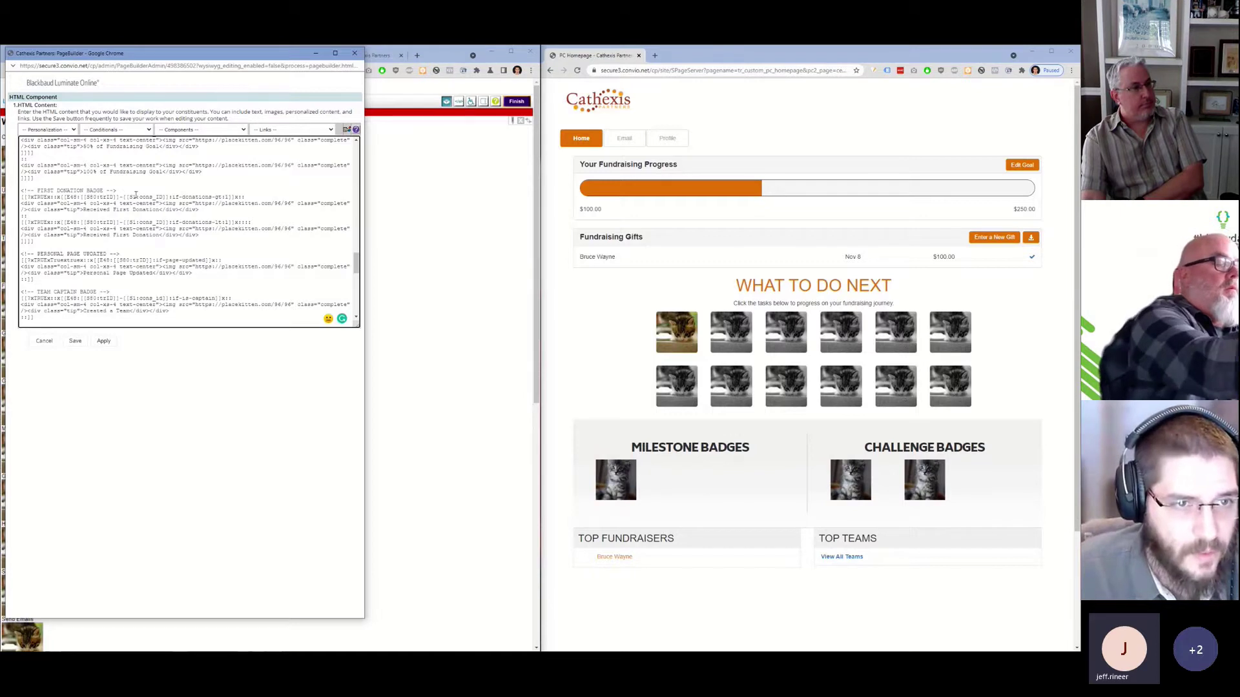
scroll(139, 223, "down", 2)
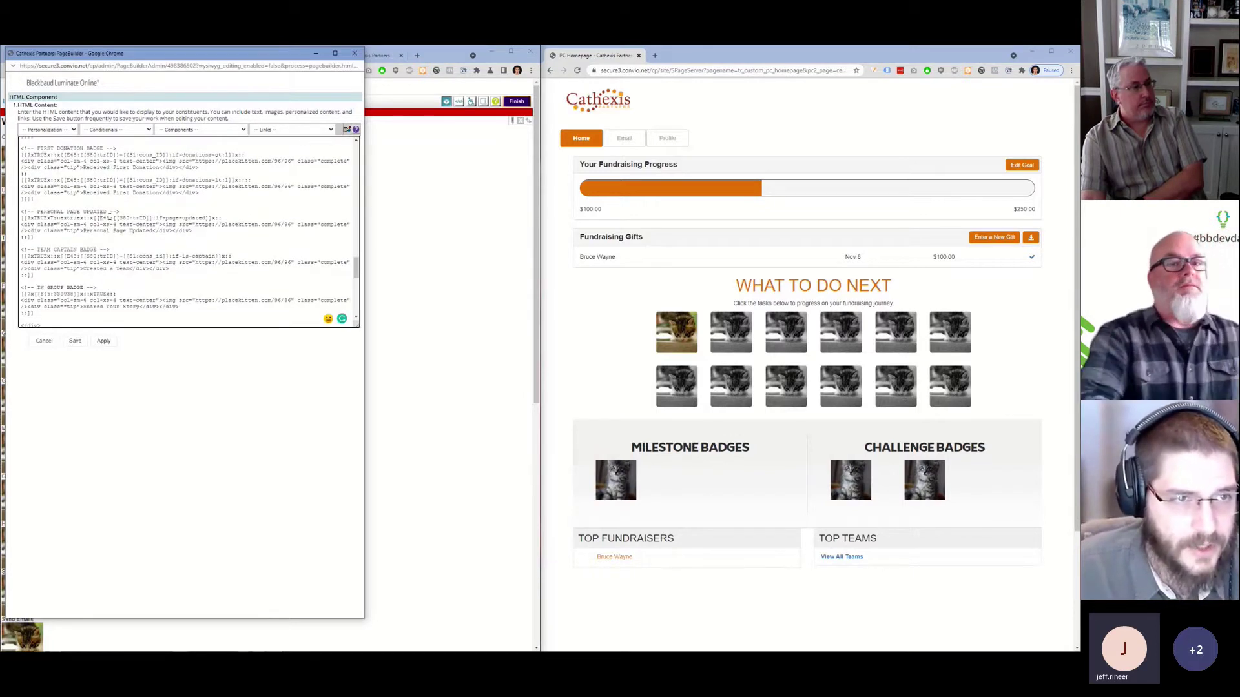
Examine the if-page-updated condition of the Personal Page Updated badge and the if-is-captain condition of the Team Captain badge.
left_click_drag(21, 218, 163, 219)
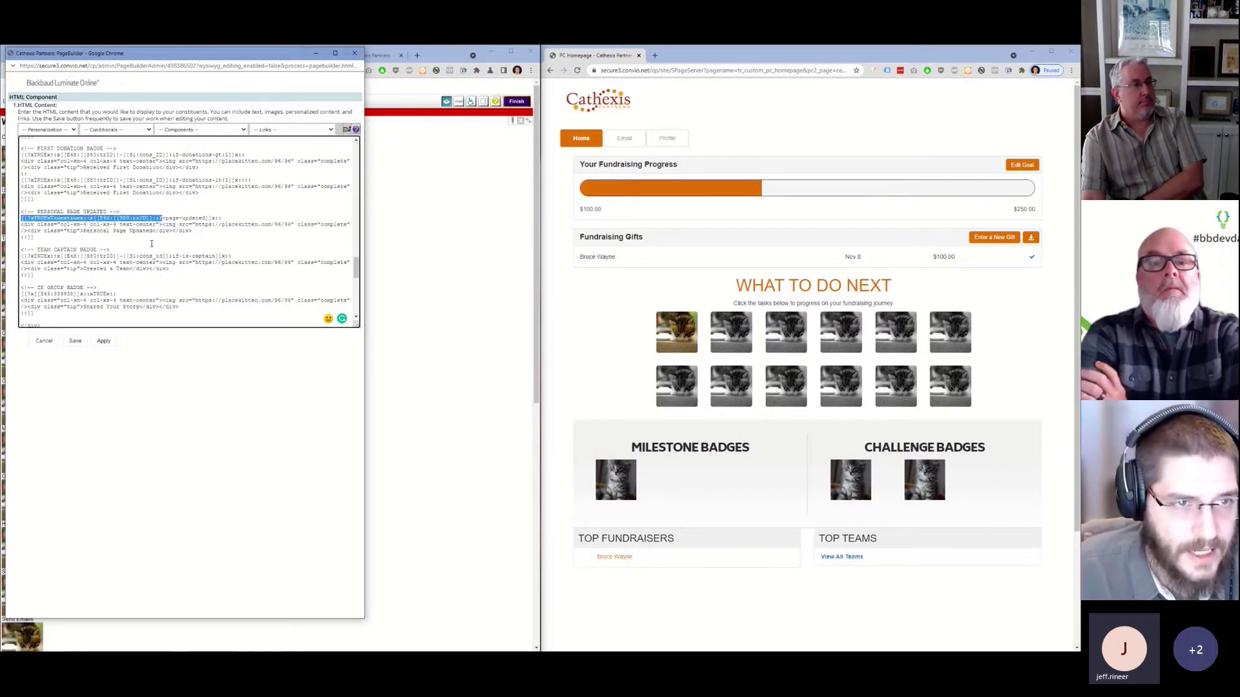
left_click(235, 254)
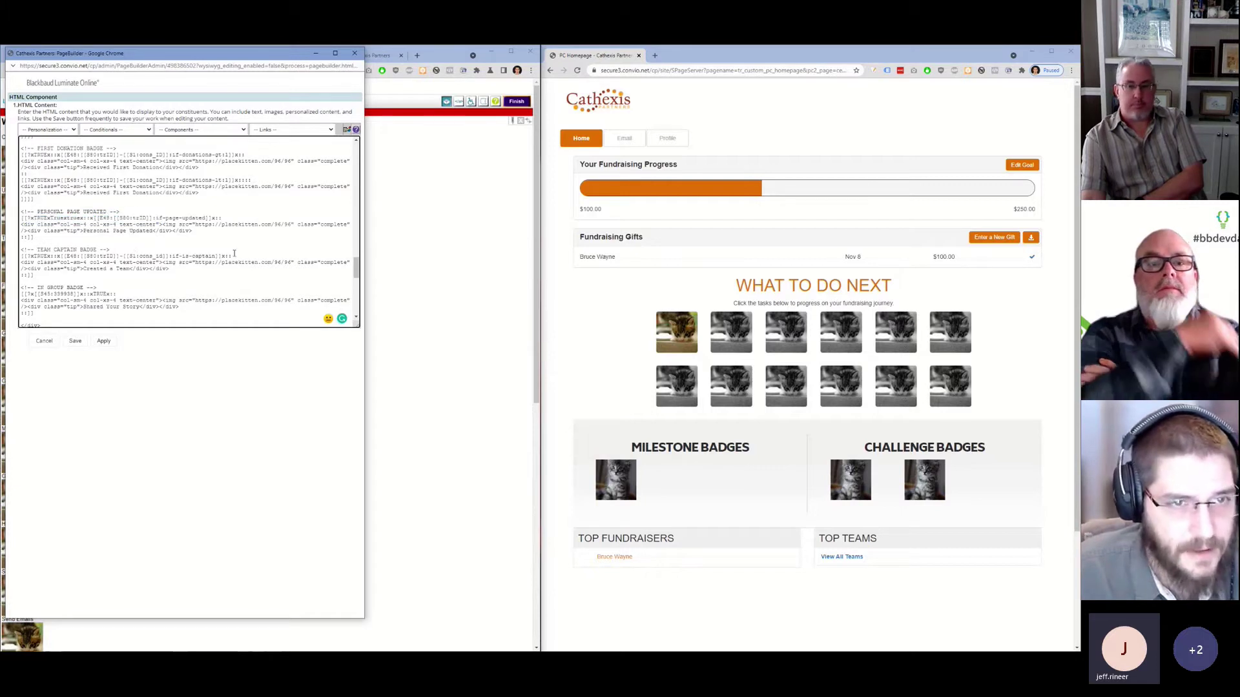
left_click_drag(234, 253, 21, 257)
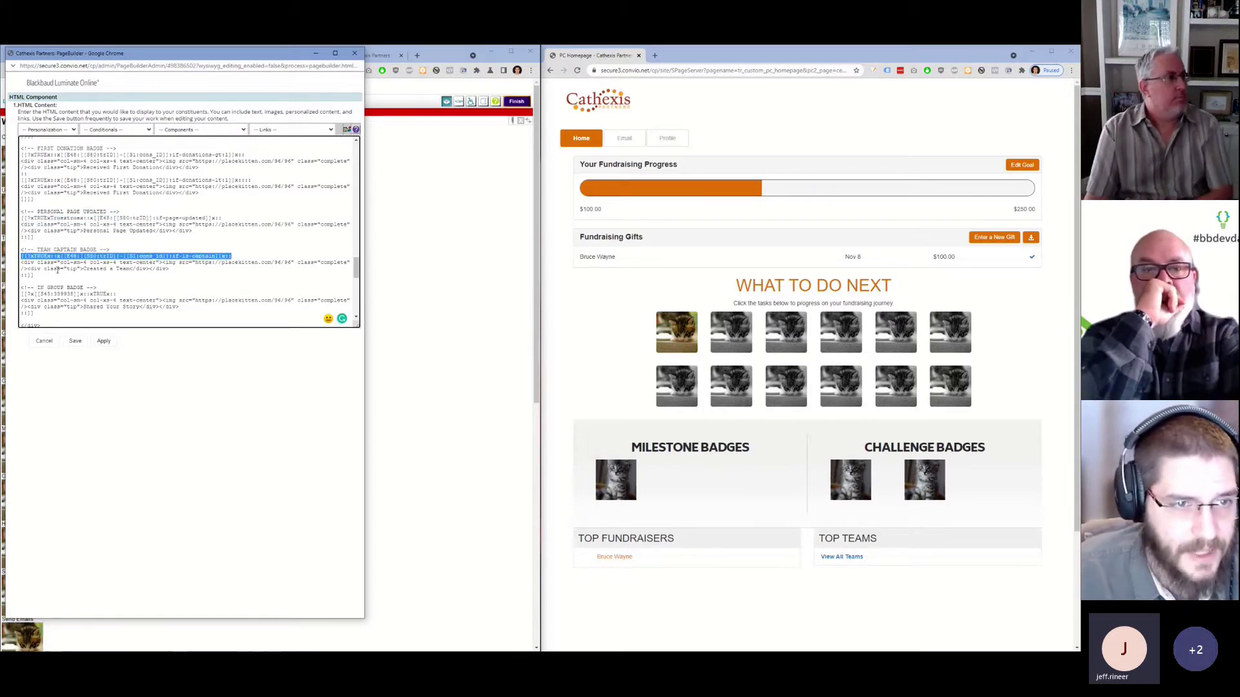
Examine the group-membership conditional under the In Group Badge comment for the Shared Your Story badge.
scroll(58, 270, "down", 2)
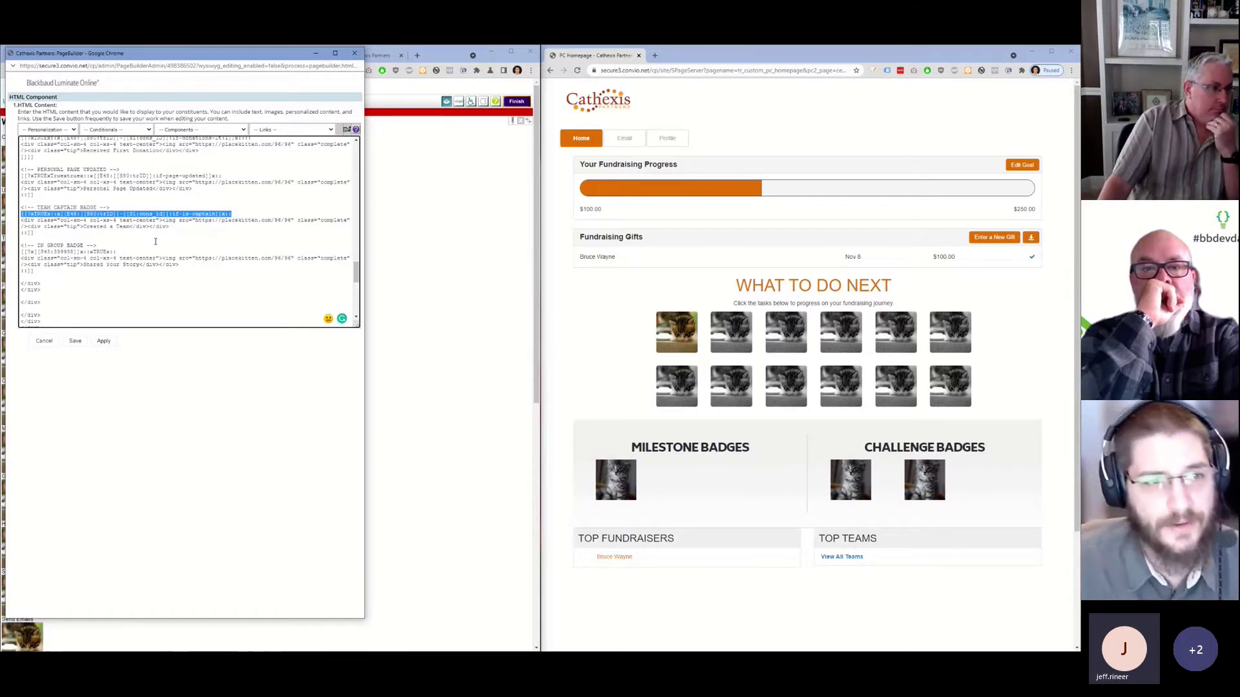
left_click(127, 252)
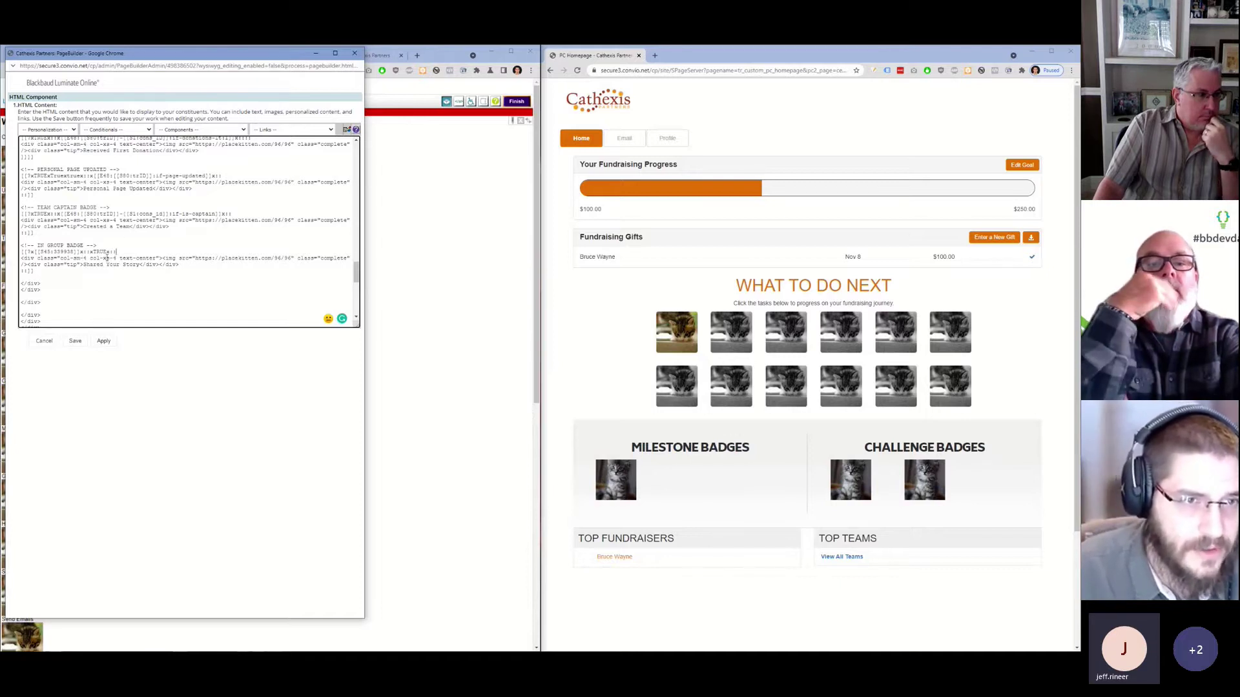
left_click_drag(116, 252, 22, 253)
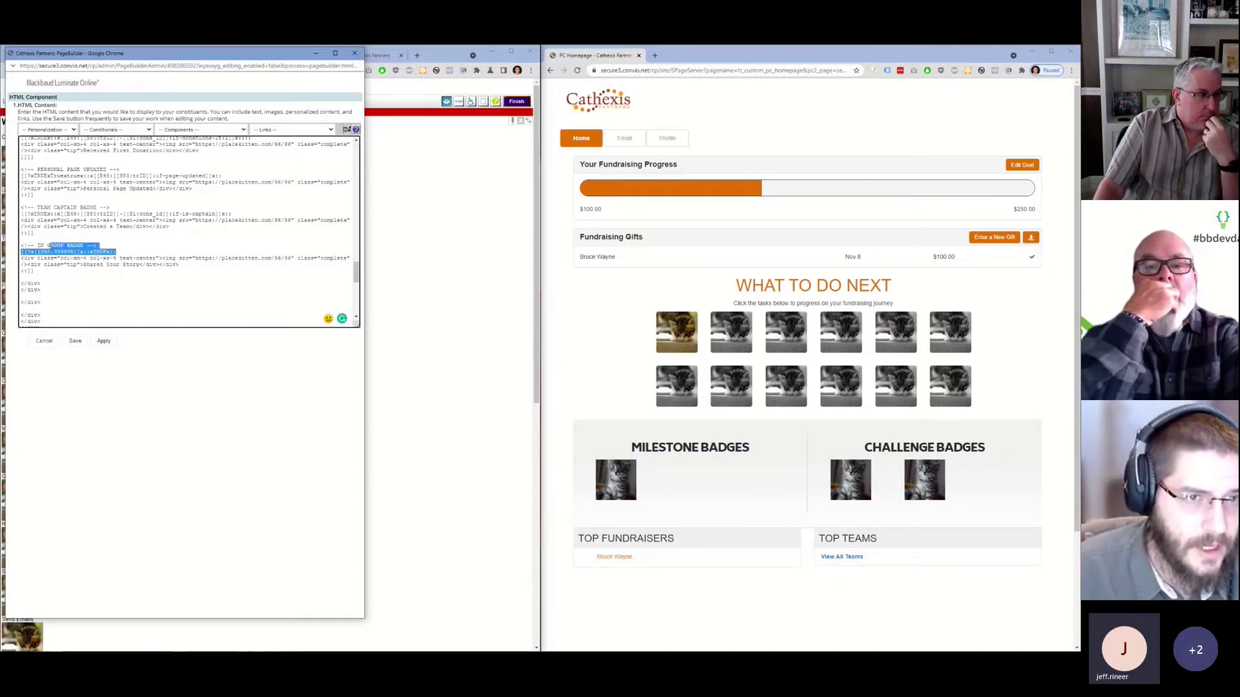
left_click(71, 258)
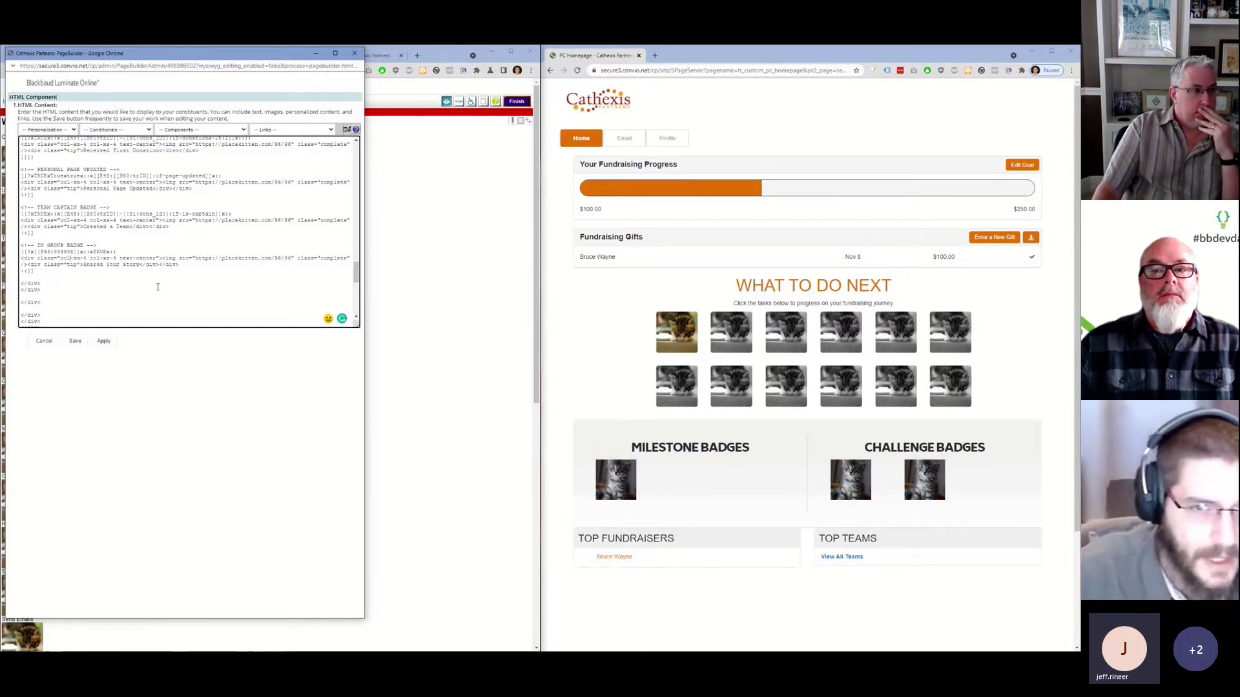
Examine the top_participants_list tag and its TeamRaiser ID parameter, plus the top_teams_list tag, in the fundraisers section.
scroll(127, 258, "down", 4)
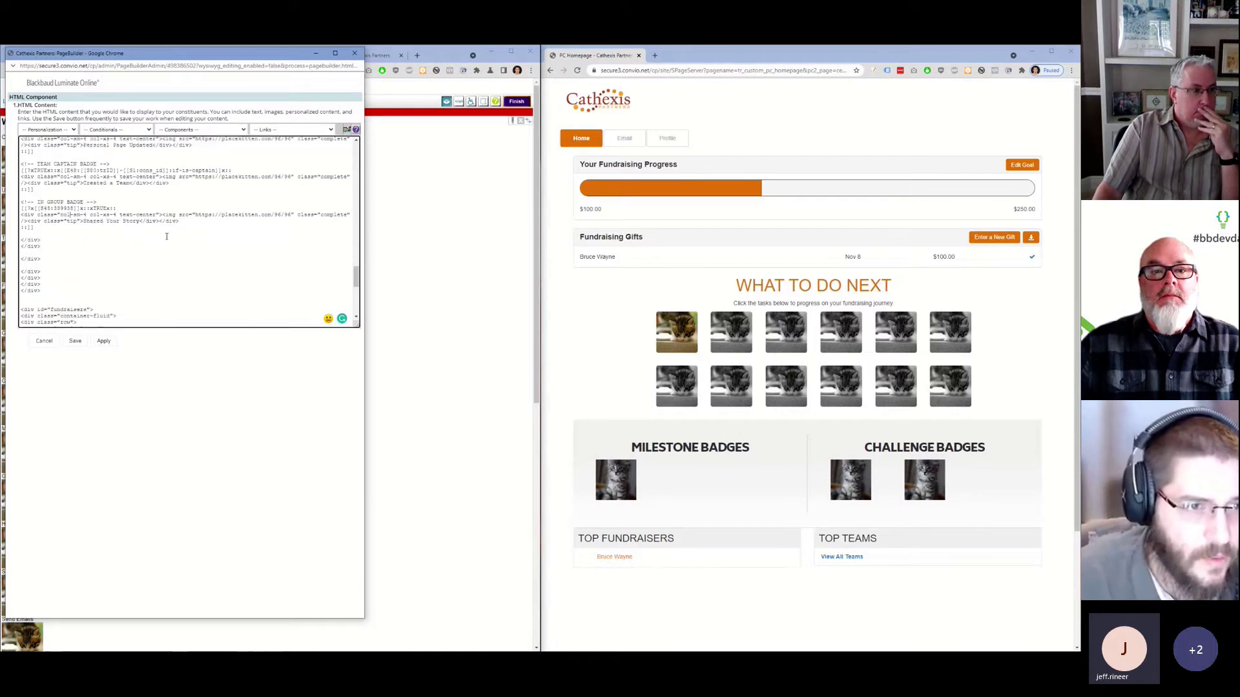
scroll(117, 240, "down", 2)
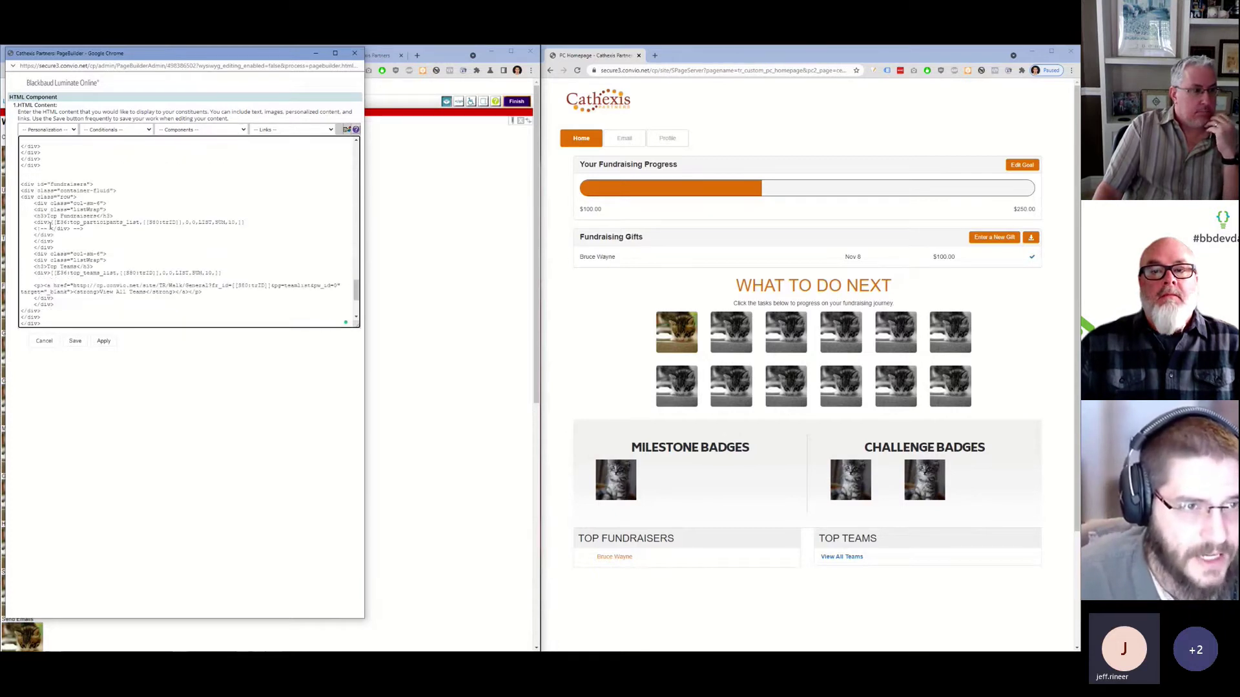
left_click_drag(51, 223, 250, 223)
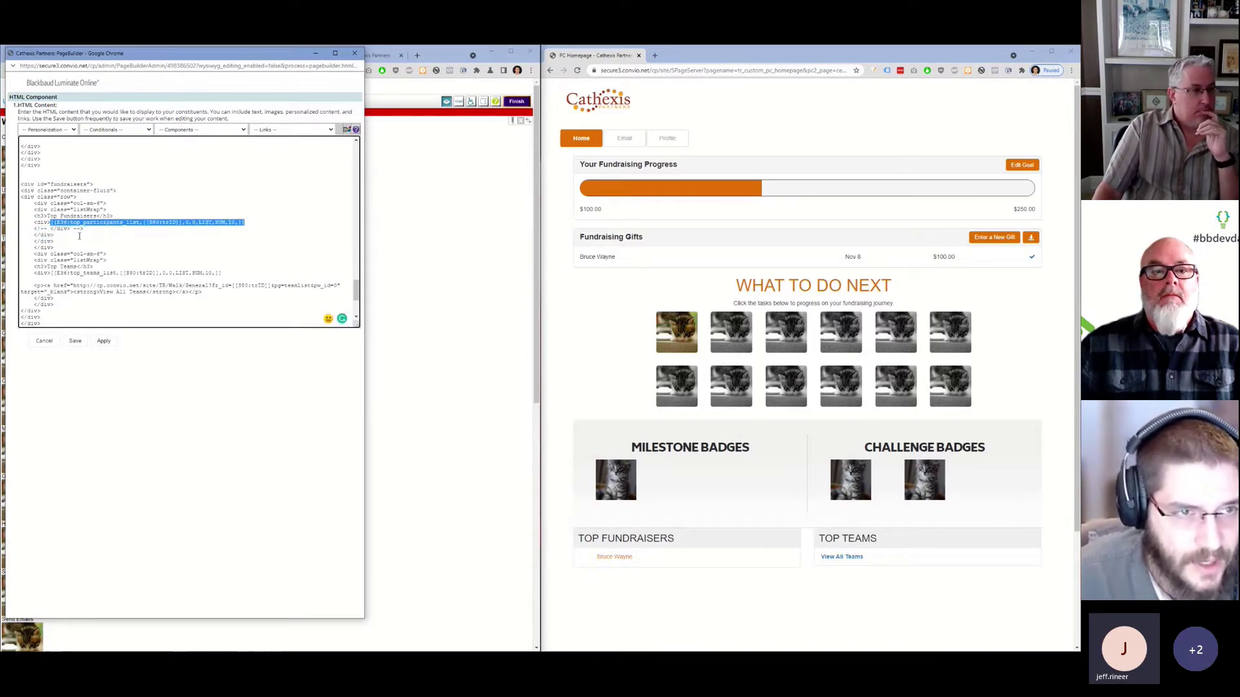
left_click(134, 227)
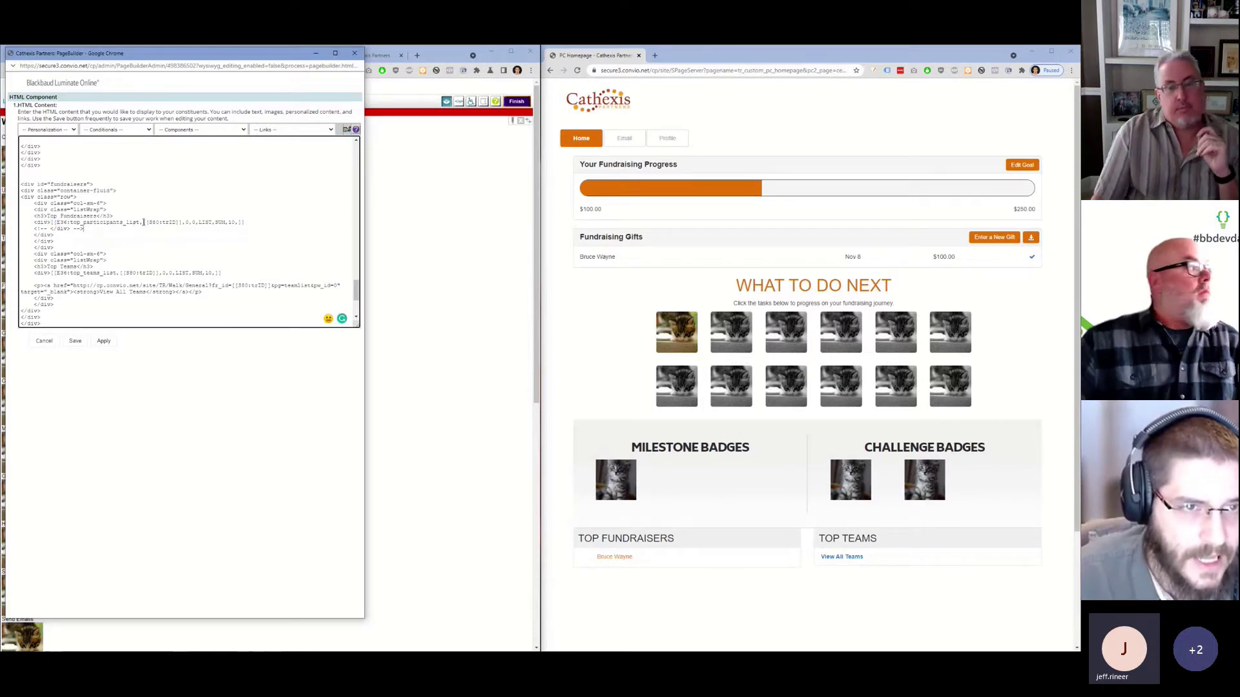
left_click_drag(143, 222, 182, 223)
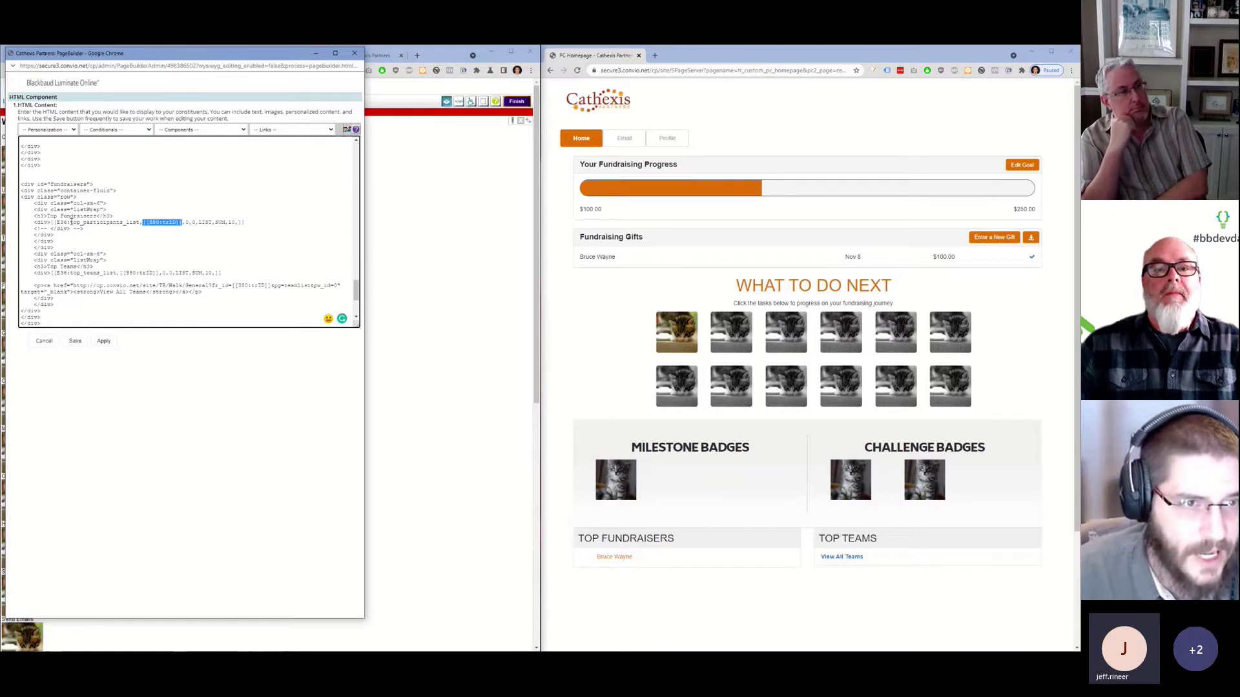
scroll(99, 229, "down", 2)
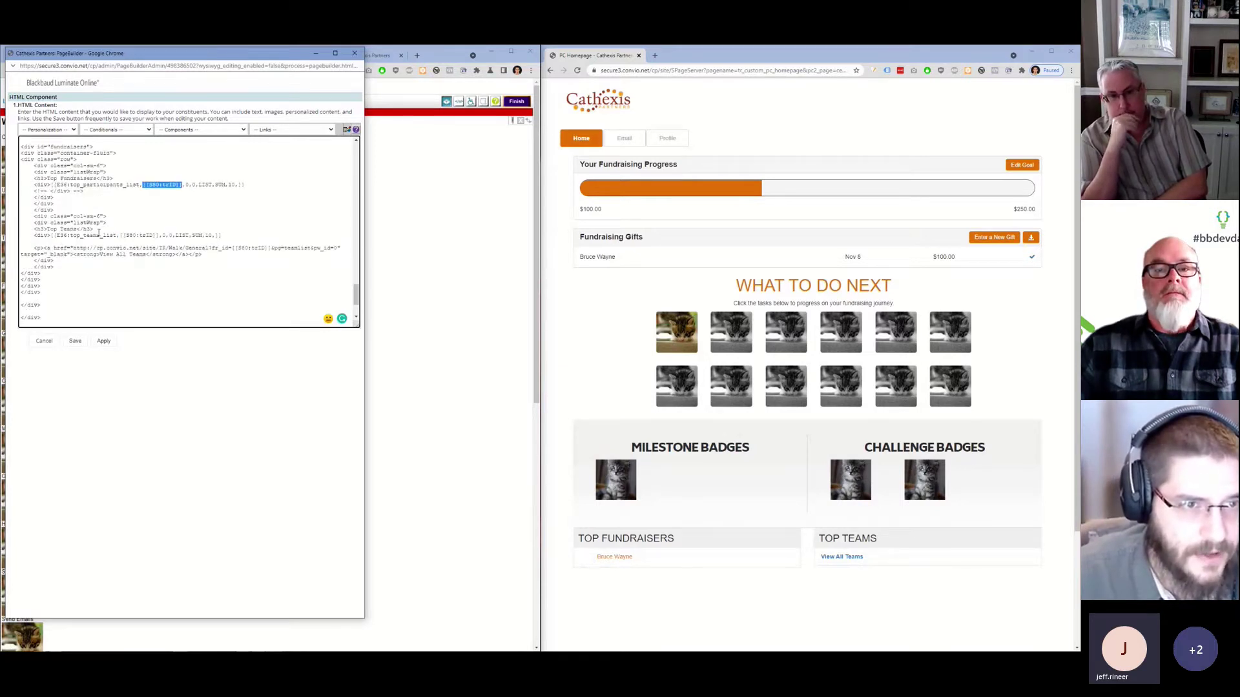
Examine the block holding the "Finish Edits and Return to PC Homepage" link and the "Update Your Personal Page" heading.
scroll(91, 240, "down", 2)
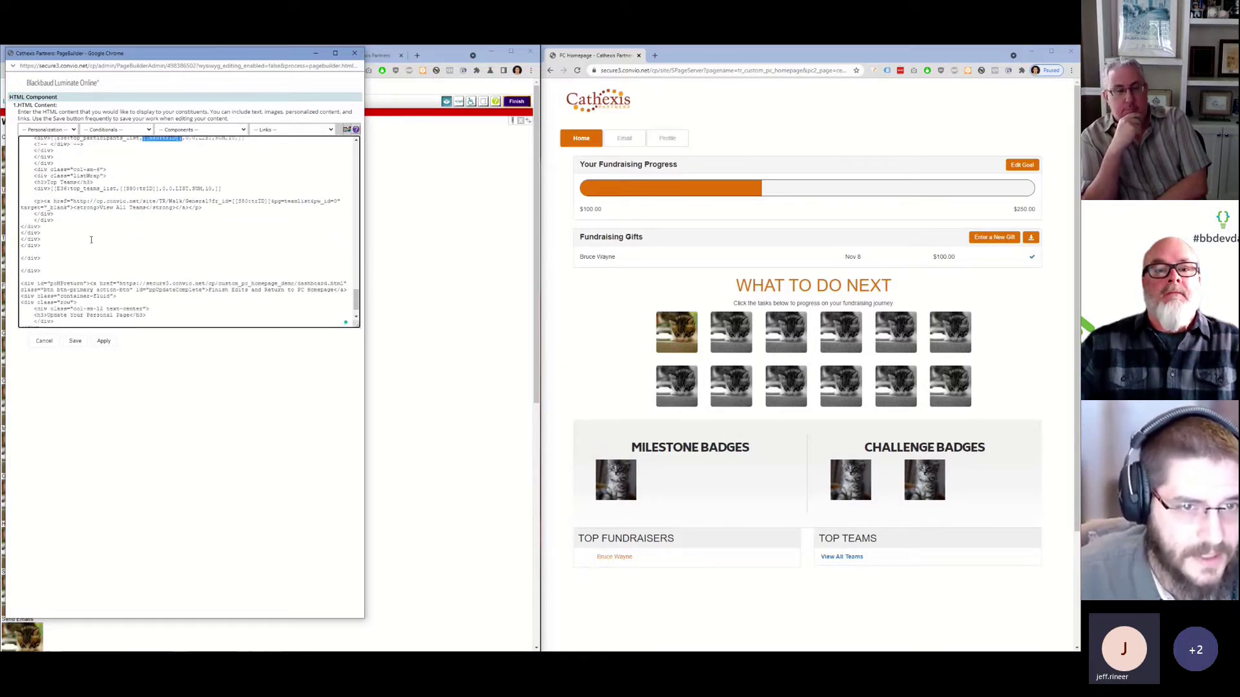
scroll(90, 241, "down", 2)
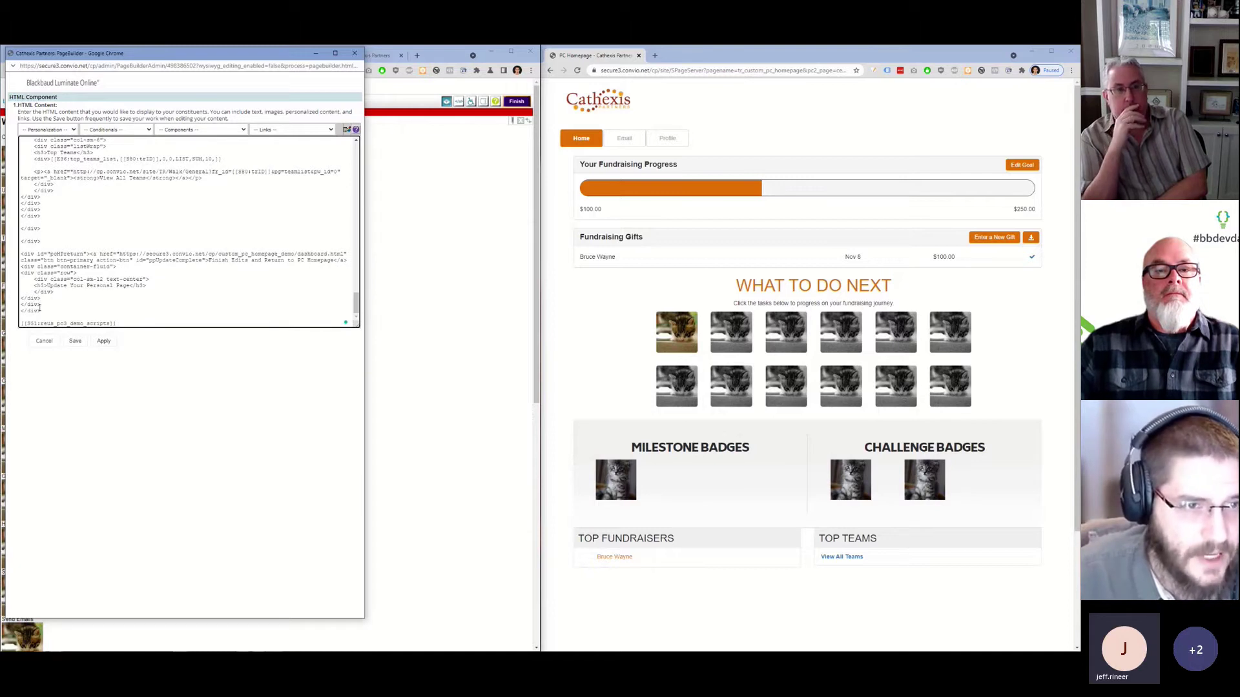
left_click_drag(47, 310, 8, 258)
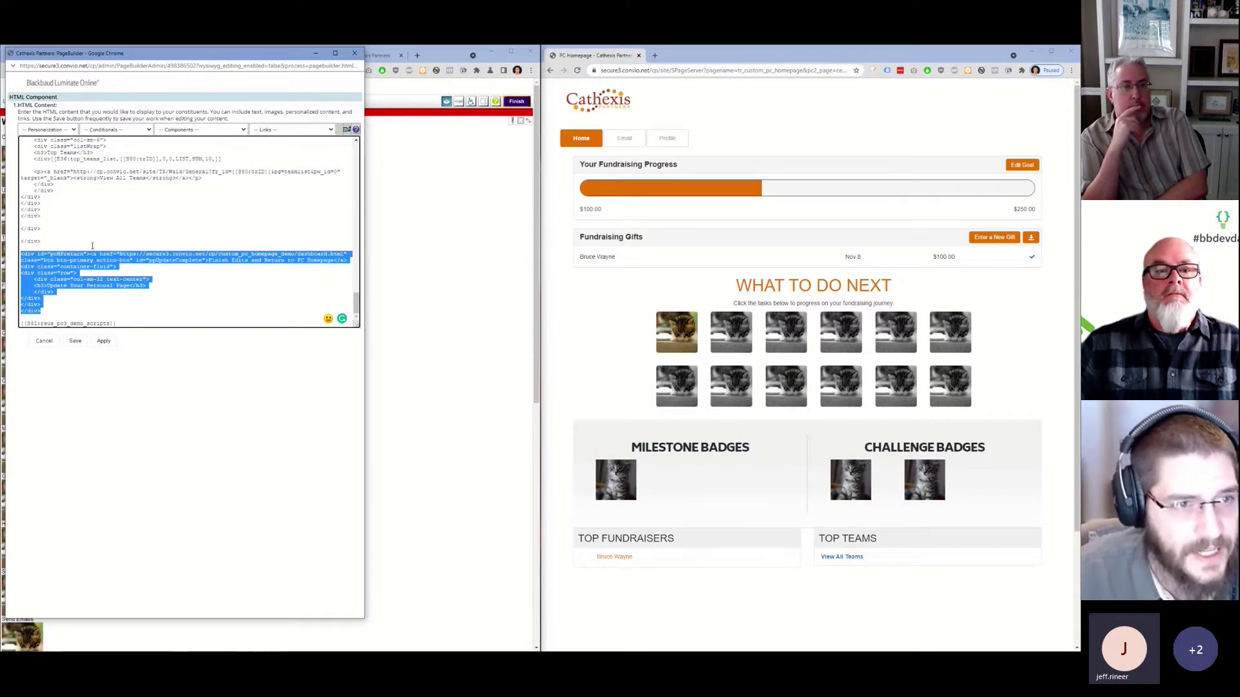
left_click(65, 287)
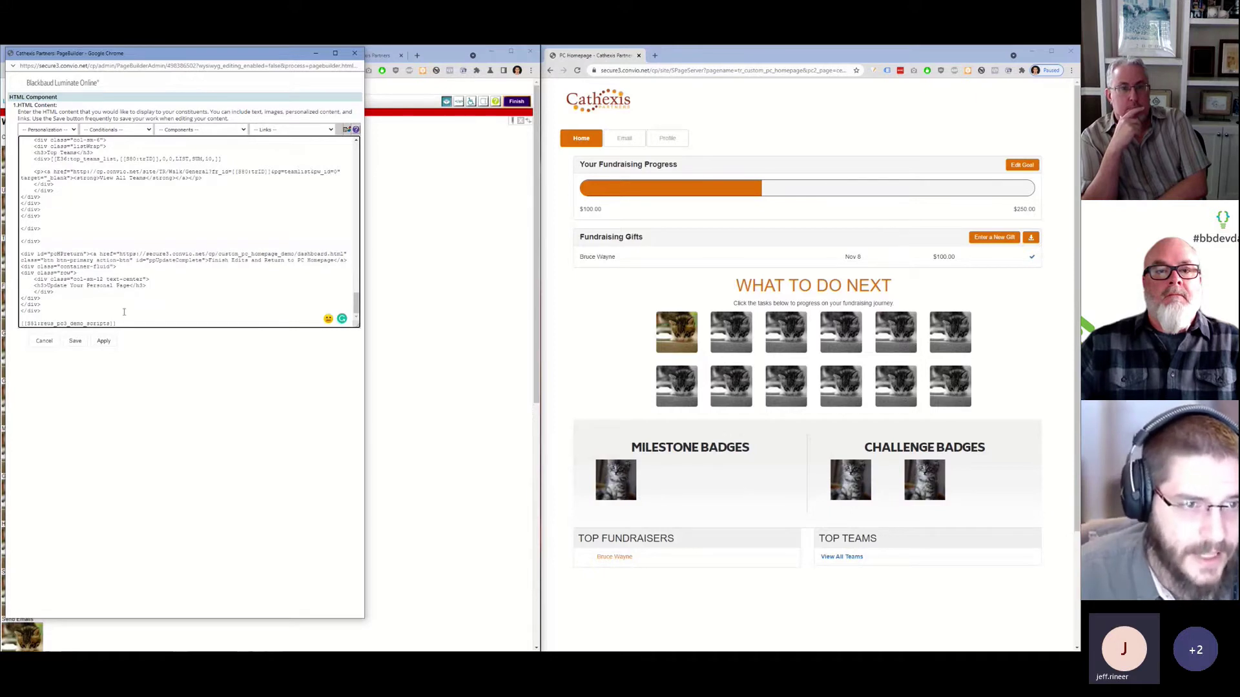
Point out the reusable scripts tag, then open the Update Your Personal Page task on the live homepage and return from it.
left_click_drag(117, 323, 19, 331)
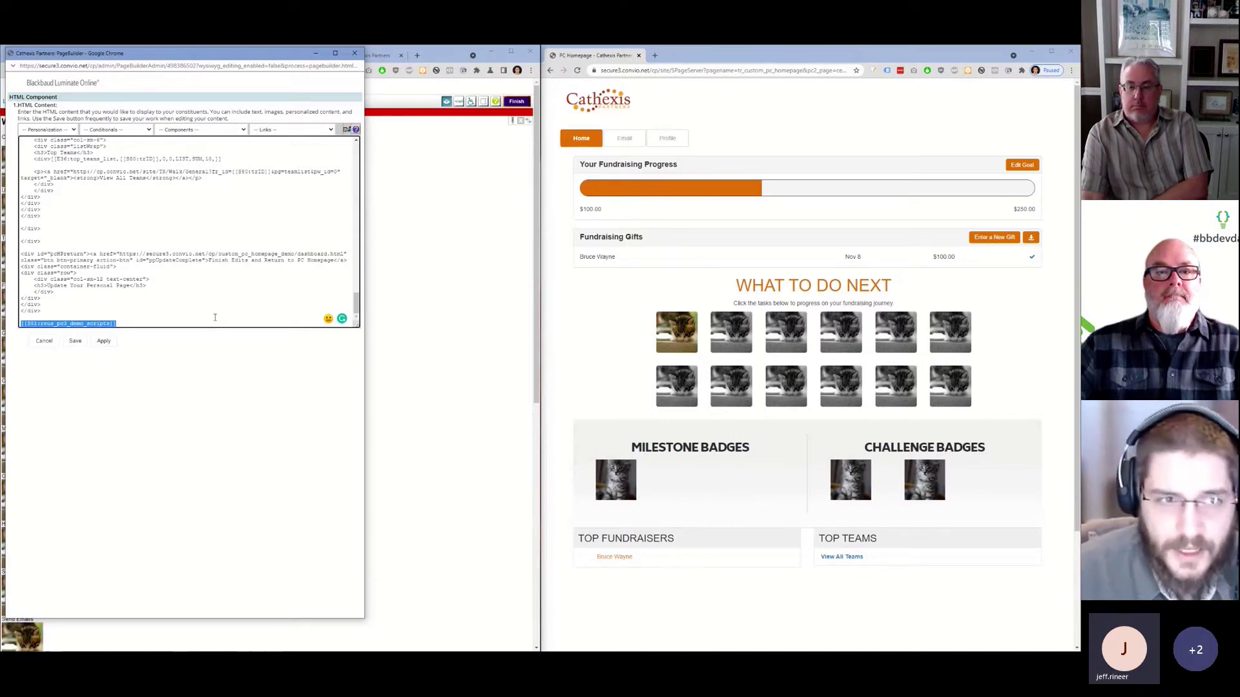
left_click(663, 334)
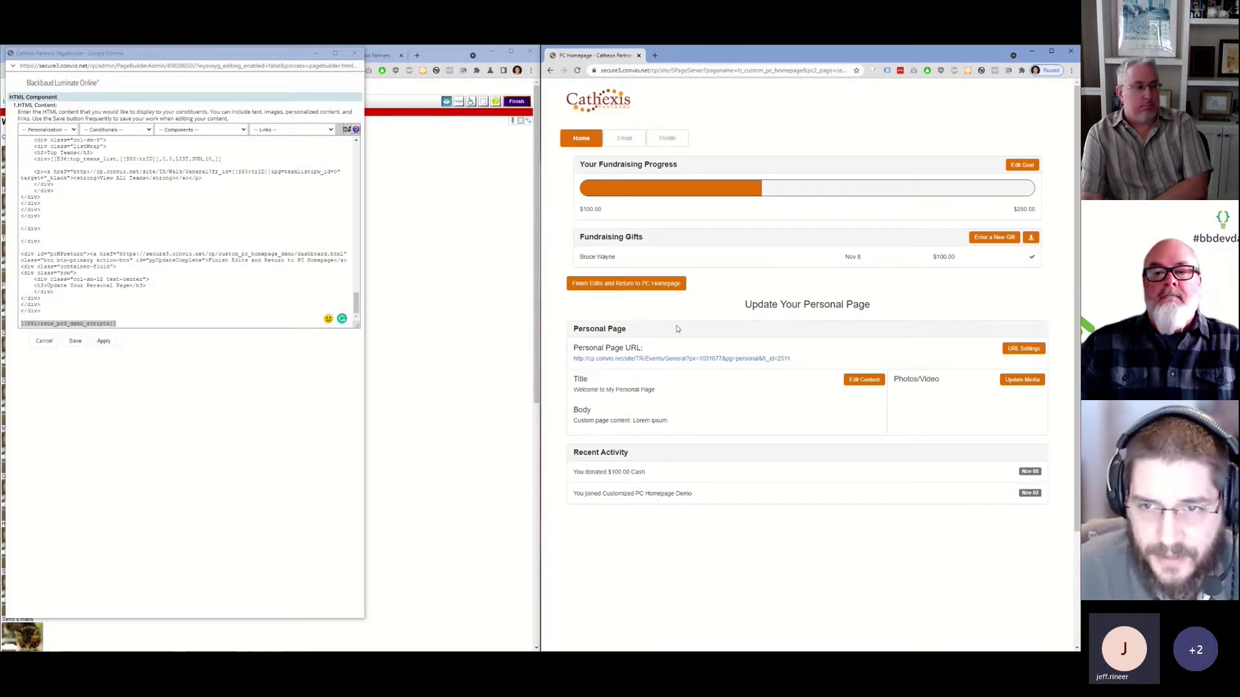
left_click(672, 284)
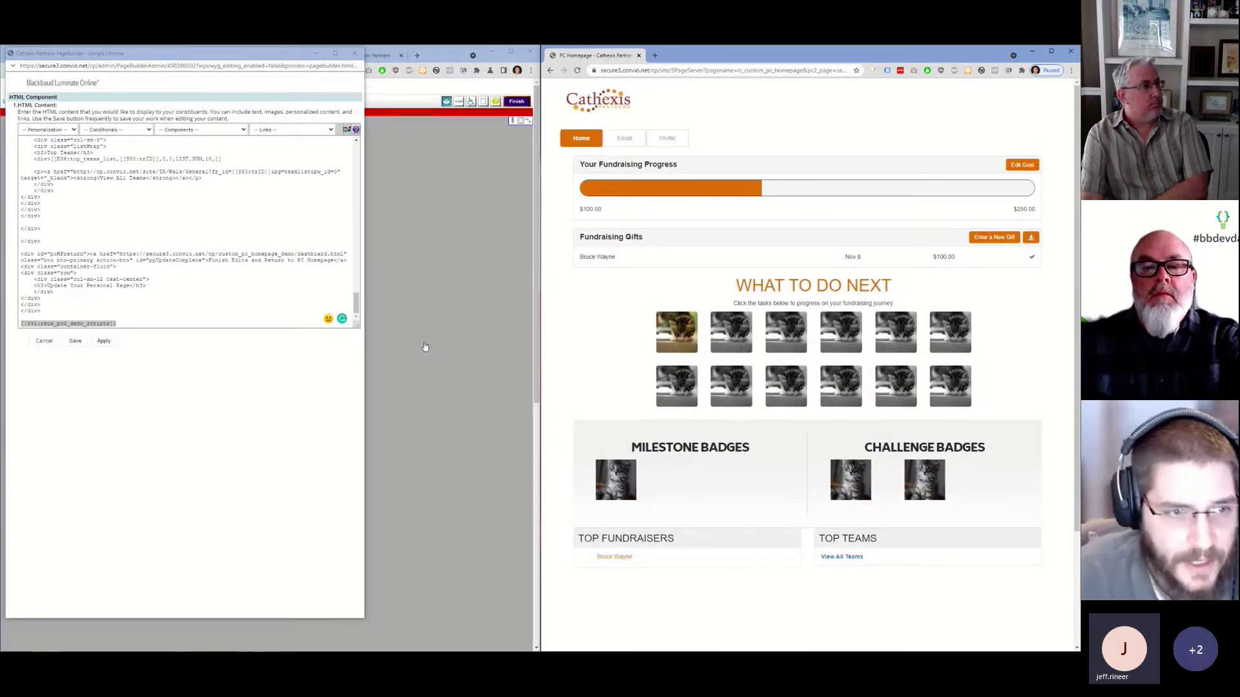
Copy the page name reus_pc3_demo_scripts from the reusable tag and close the HTML editor without saving.
left_click(114, 325)
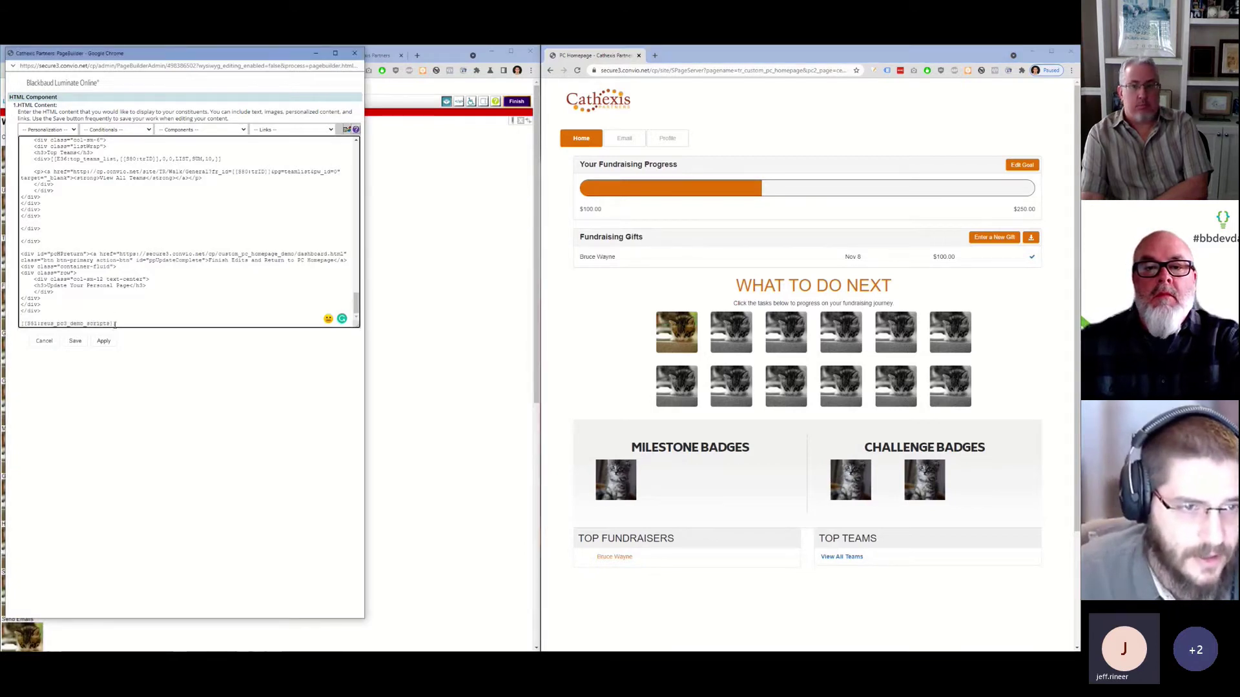
left_click_drag(114, 324, 40, 326)
key("ctrl+c")
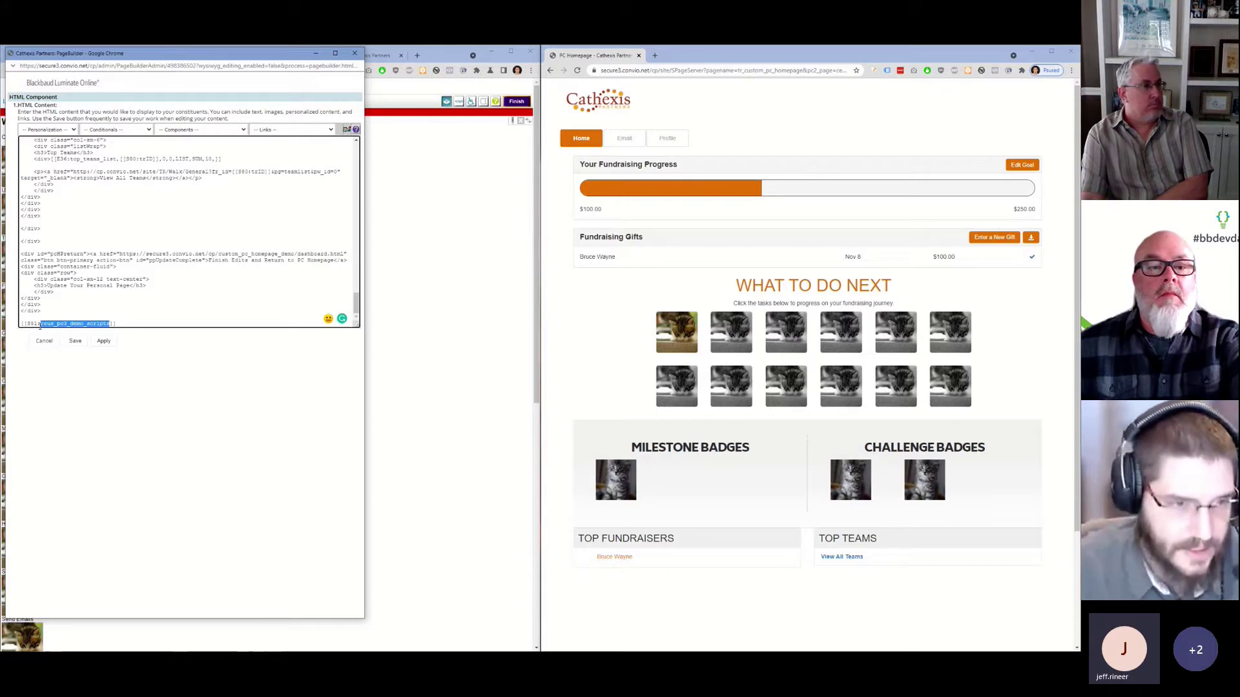
left_click(44, 341)
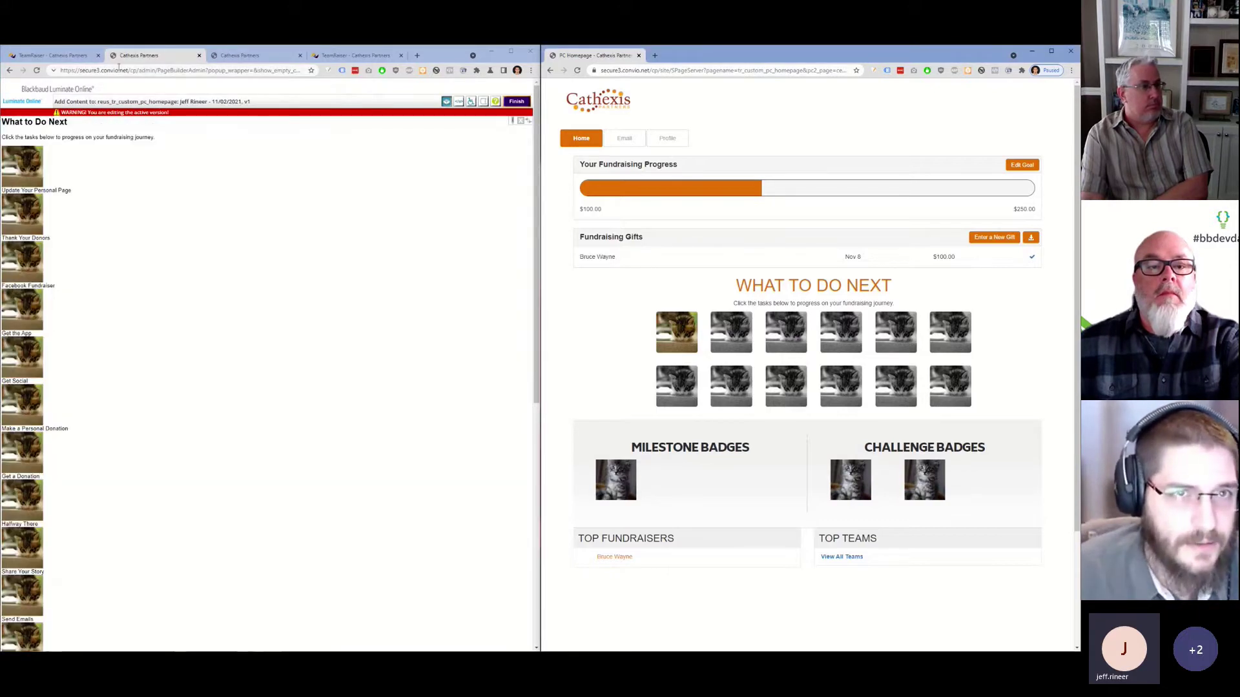
Open the PageBuilder page list from the TeamRaiser configuration site and search for reus_pc3_demo_scripts.
left_click(352, 55)
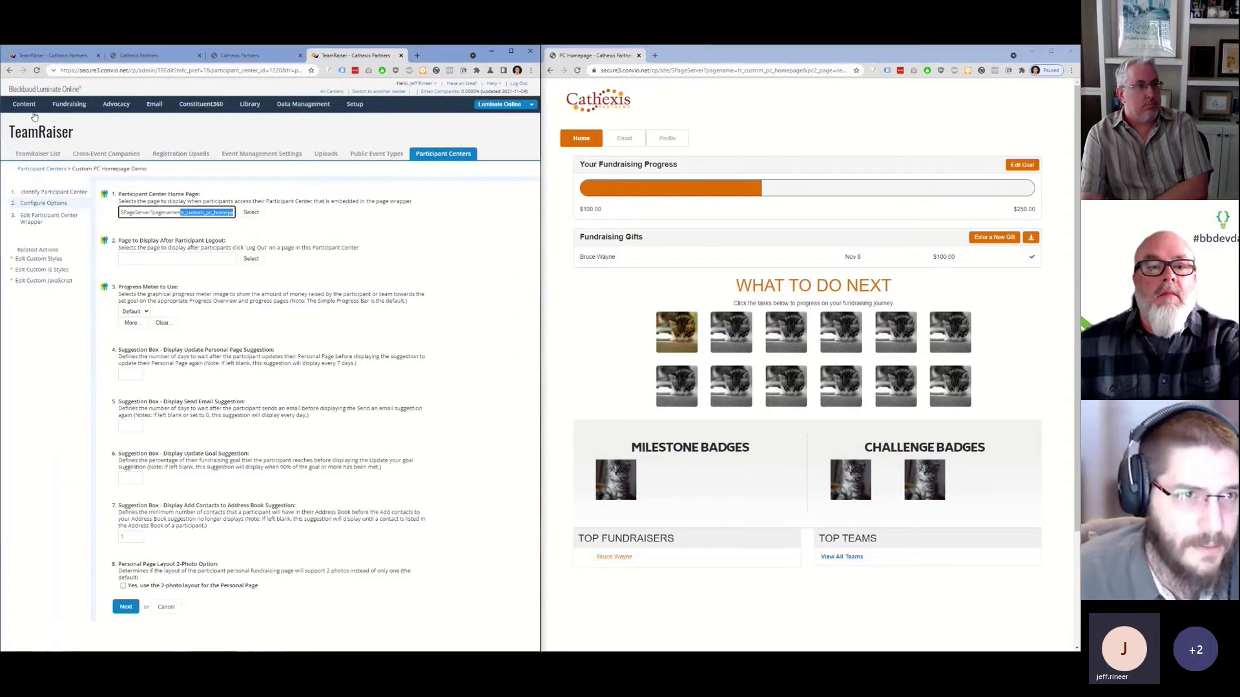
left_click(29, 126)
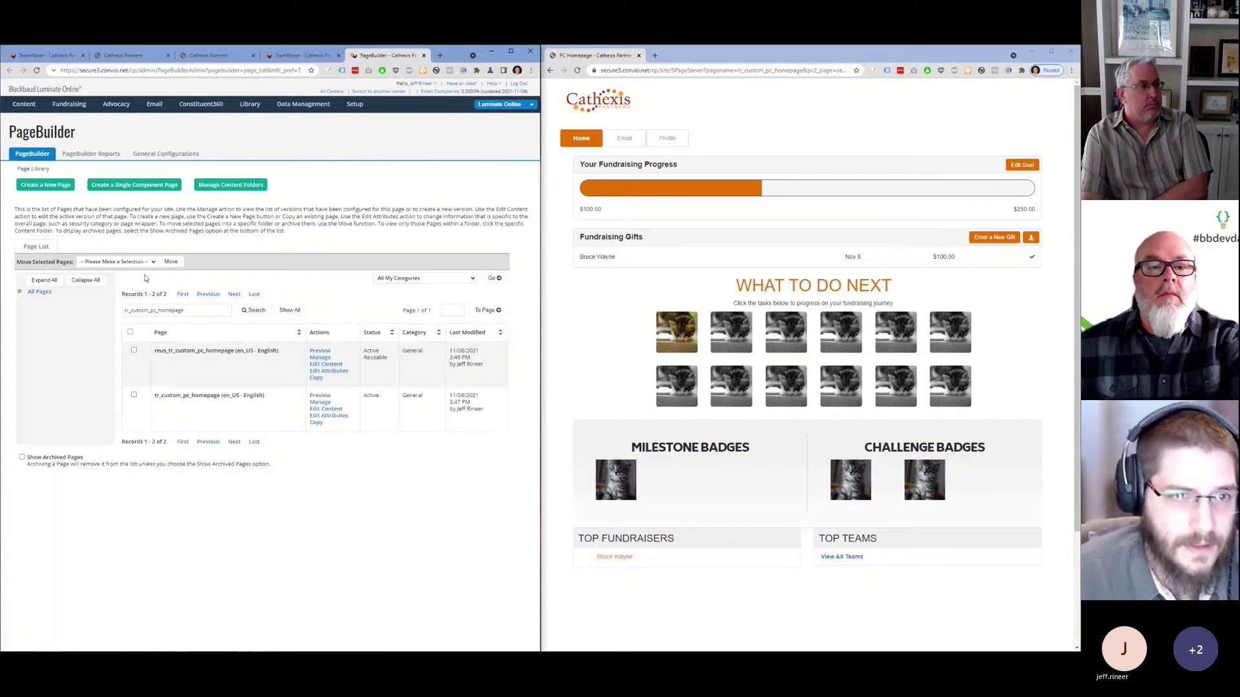
triple_click(170, 310)
key("ctrl+v")
left_click(255, 310)
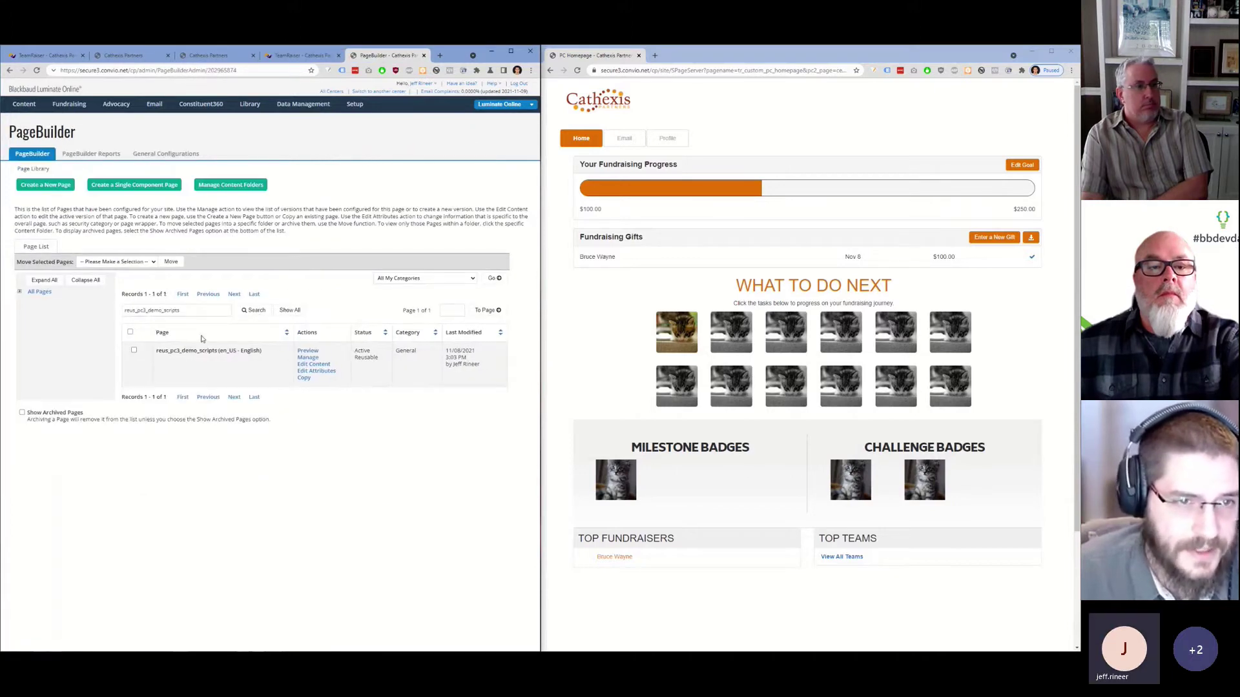
Open the HTML content of the active reus_pc3_demo_scripts version for editing and enlarge the code area.
left_click(309, 357)
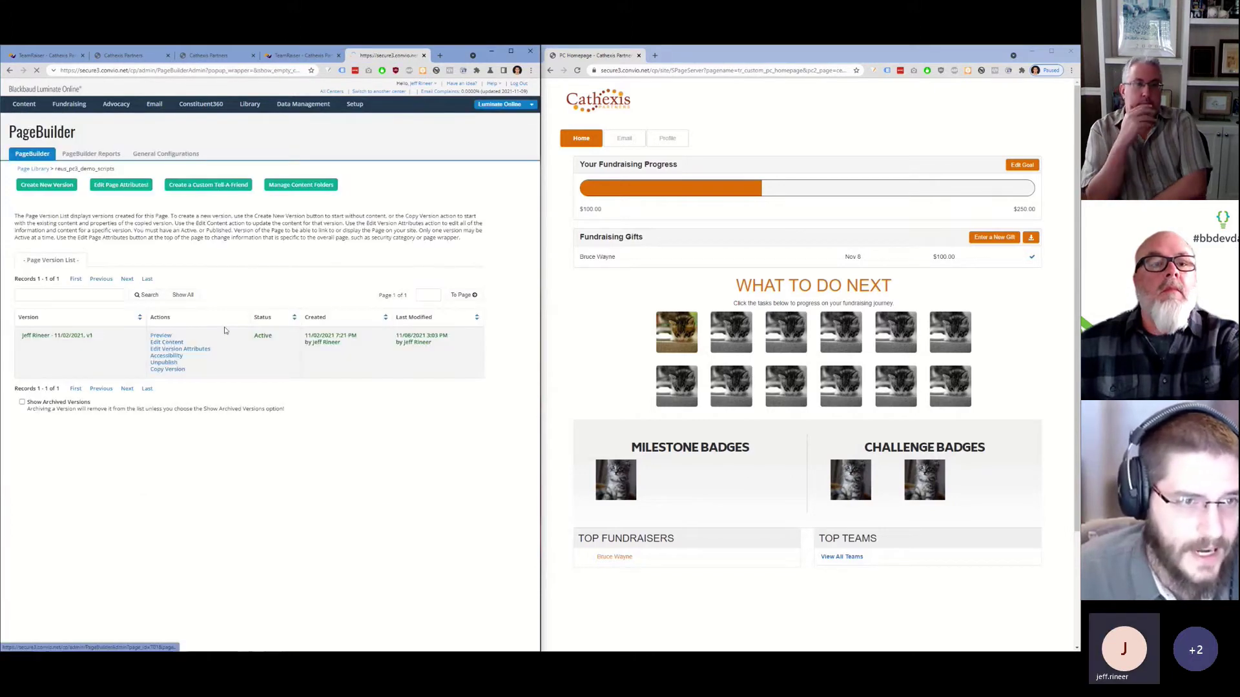
left_click(227, 127)
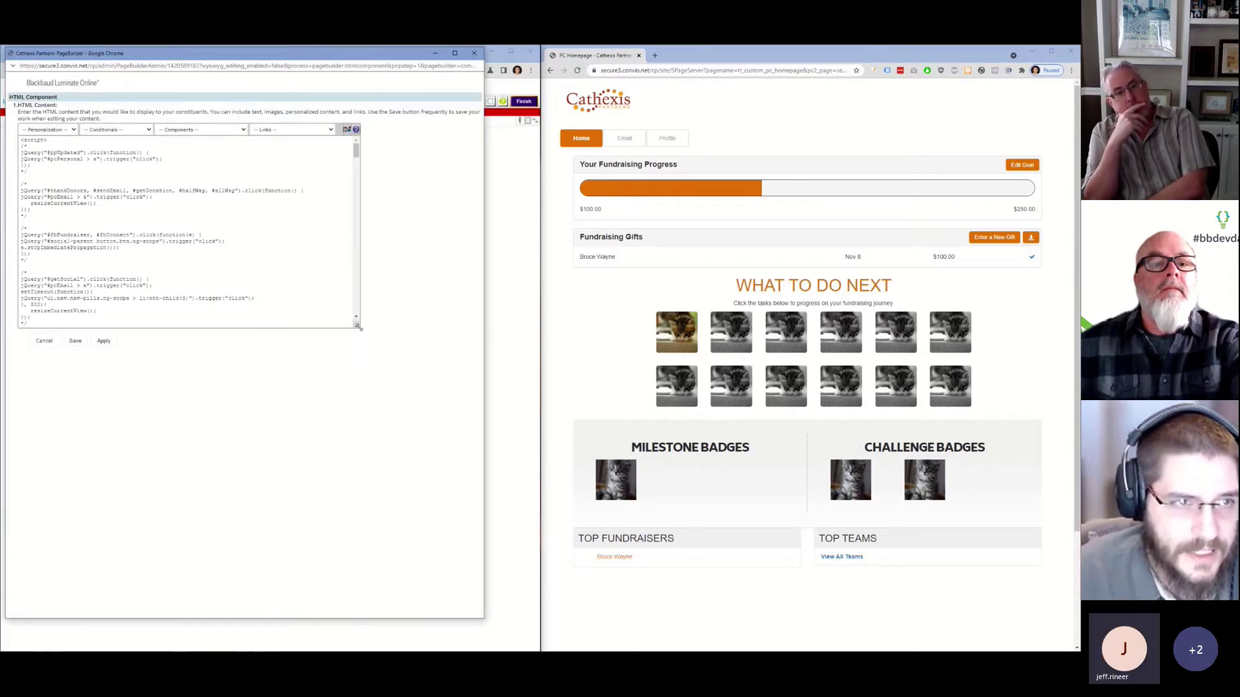
left_click_drag(361, 328, 419, 373)
Examine the block of jQuery statements that assign IDs and classes to the Participant Center panels.
scroll(131, 246, "down", 4)
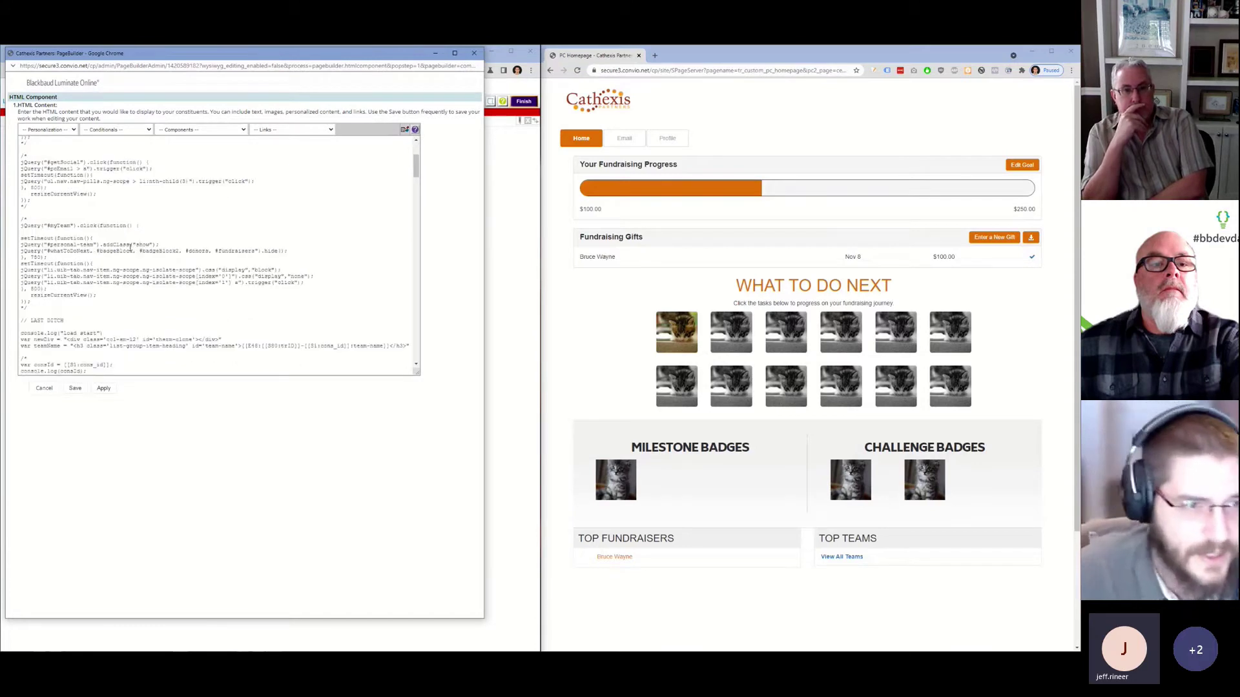
scroll(131, 246, "down", 12)
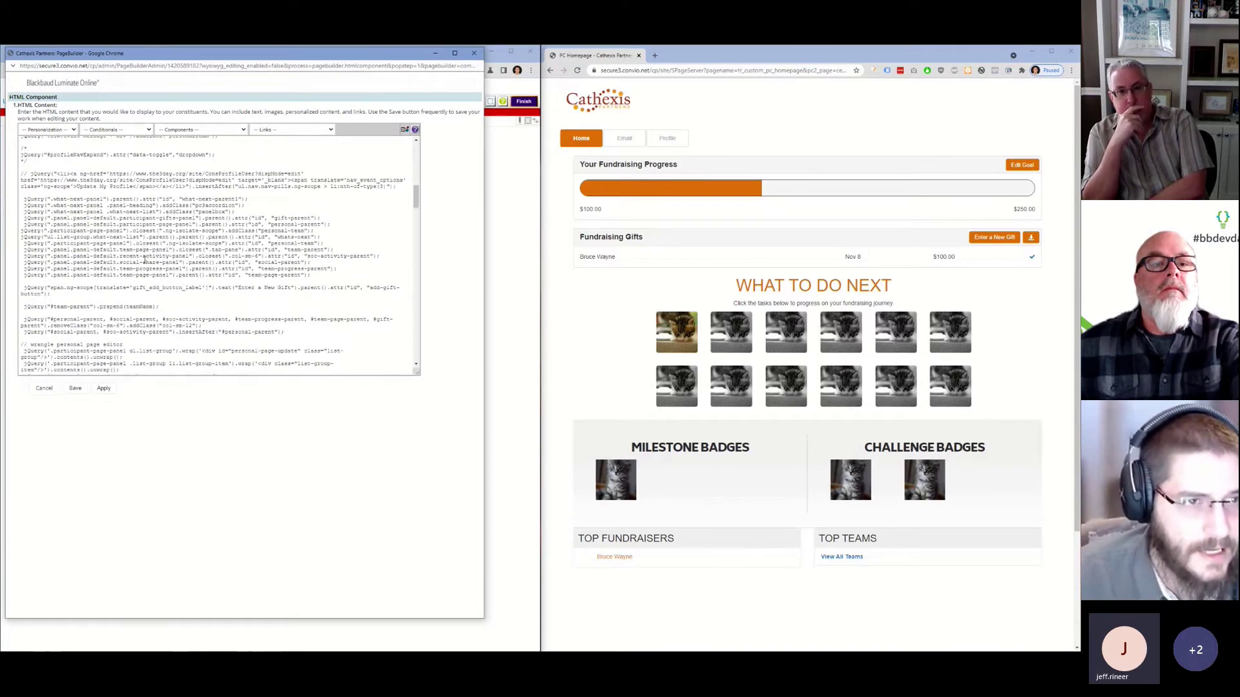
scroll(145, 260, "up", 2)
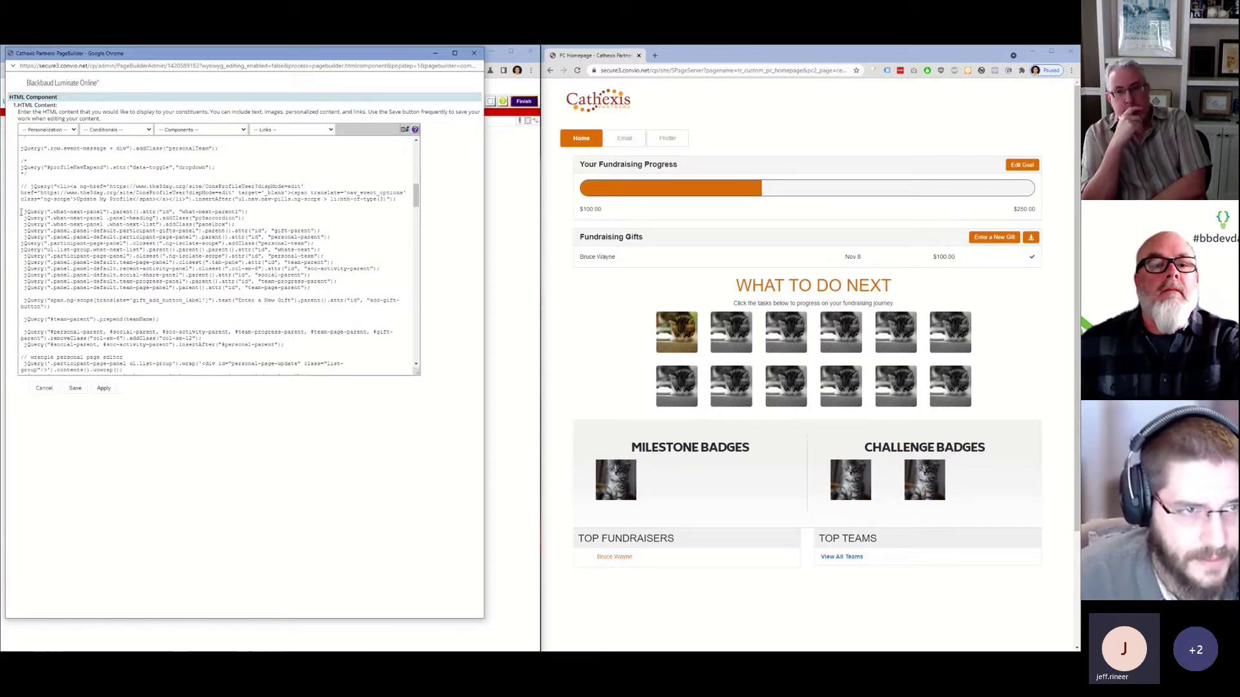
left_click_drag(21, 211, 313, 290)
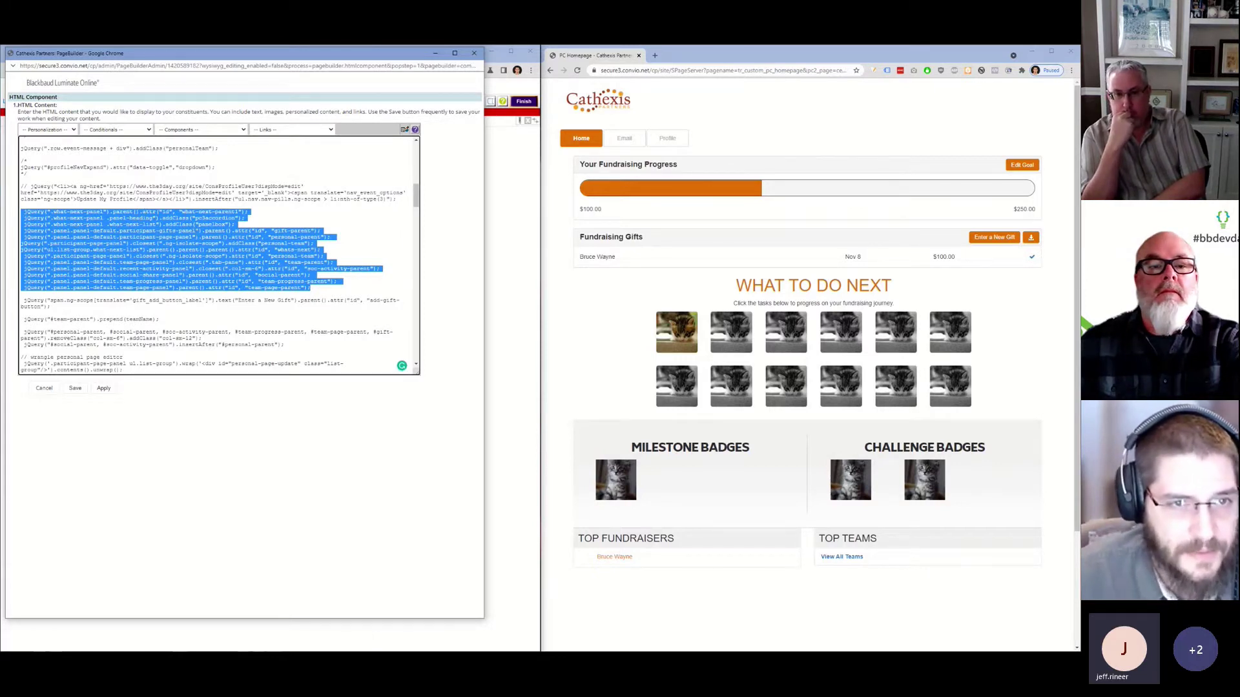
Examine the statement that relabels the gift button "Enter a New Gift" and assigns its ID.
scroll(186, 258, "down", 2)
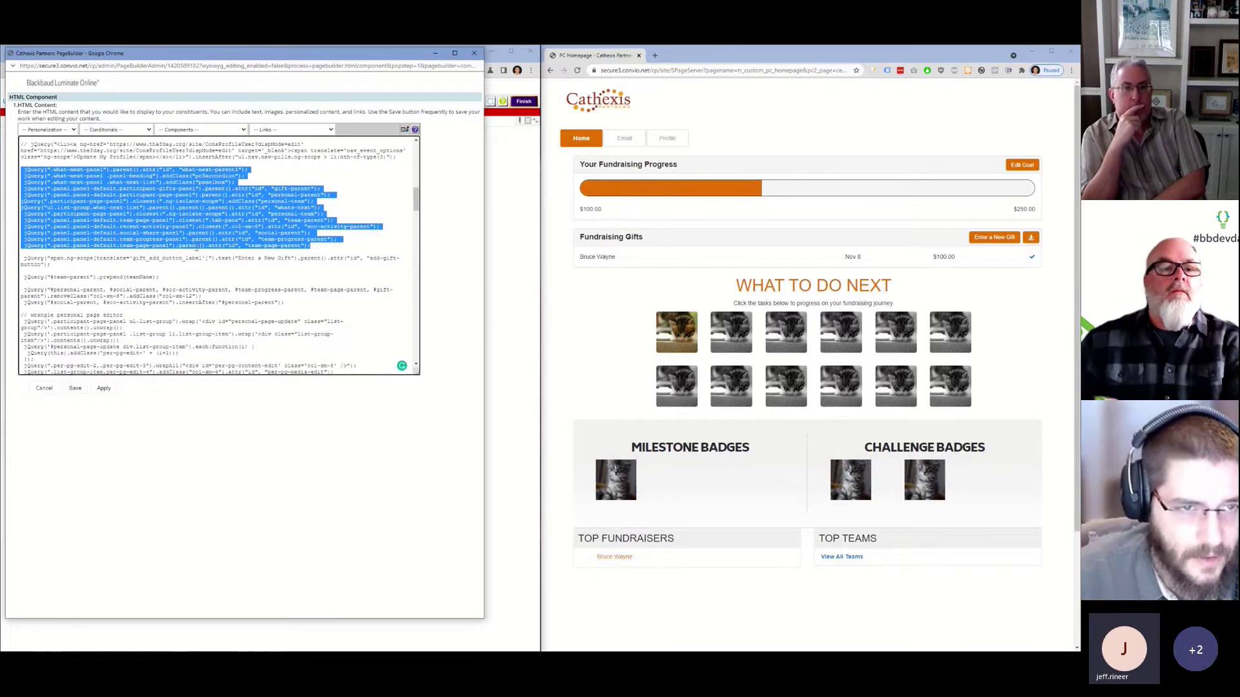
left_click(189, 260)
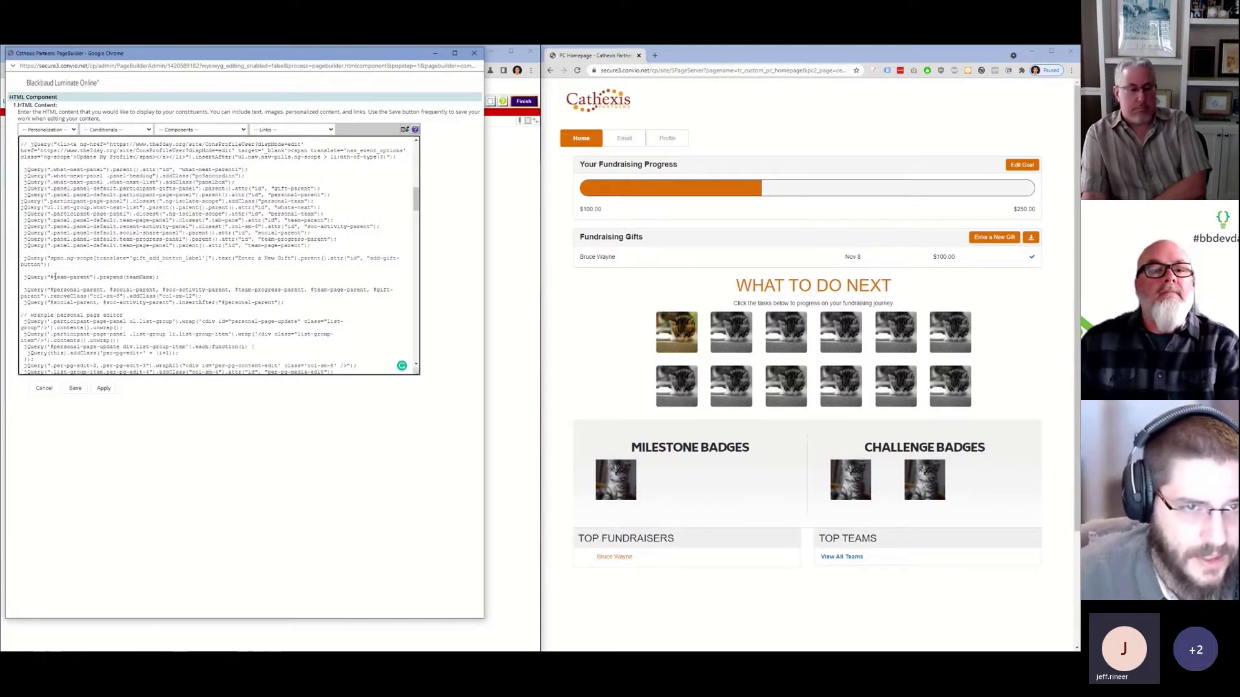
left_click_drag(53, 276, 9, 273)
left_click(53, 264)
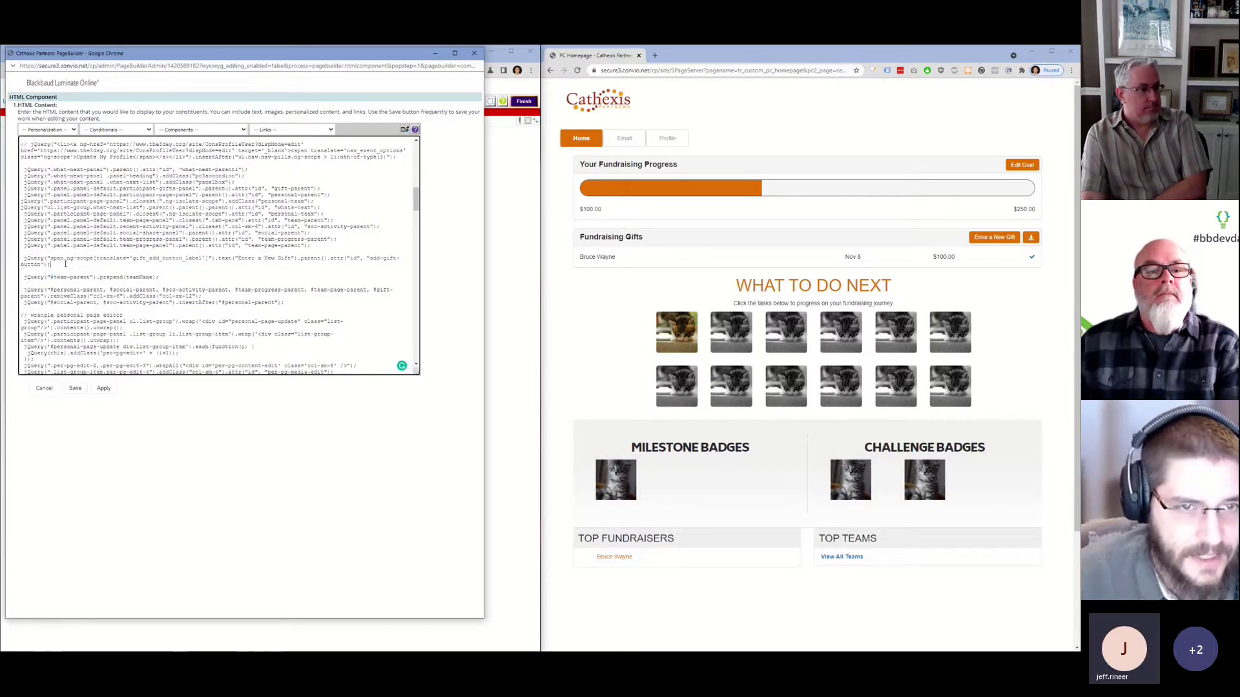
Examine the page editor, accordion and page height scripts, continuing through the delayed run section for the top list links.
scroll(71, 279, "down", 4)
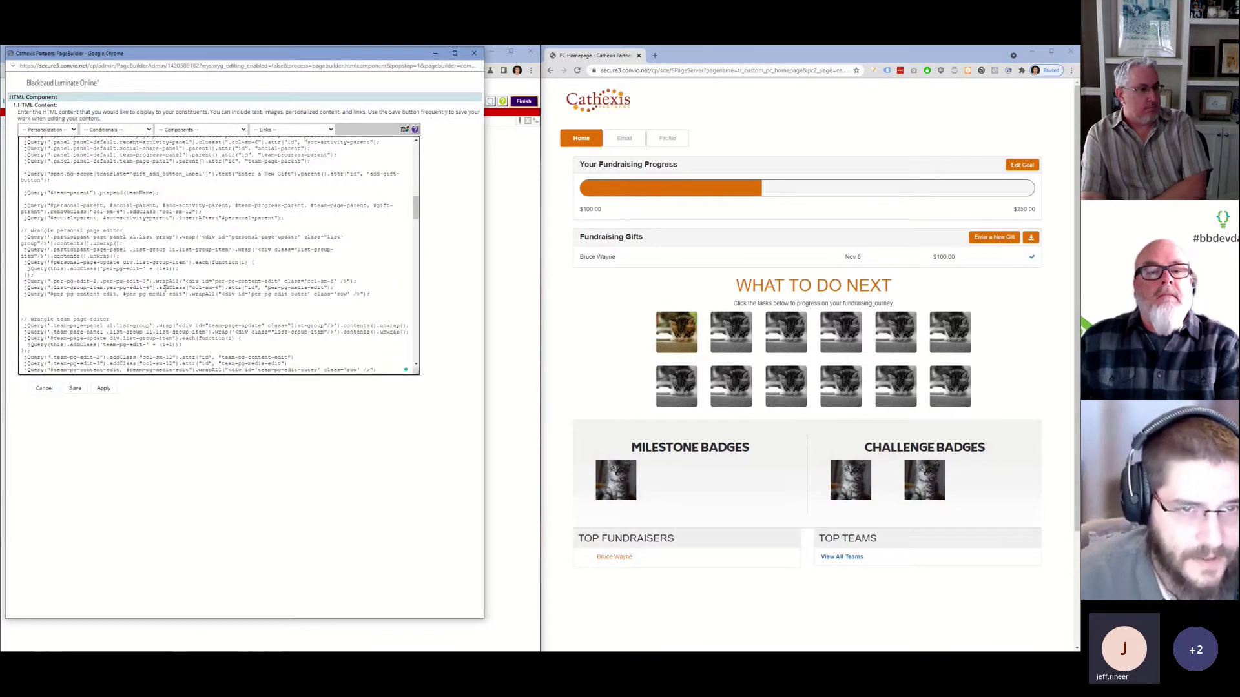
scroll(146, 282, "down", 15)
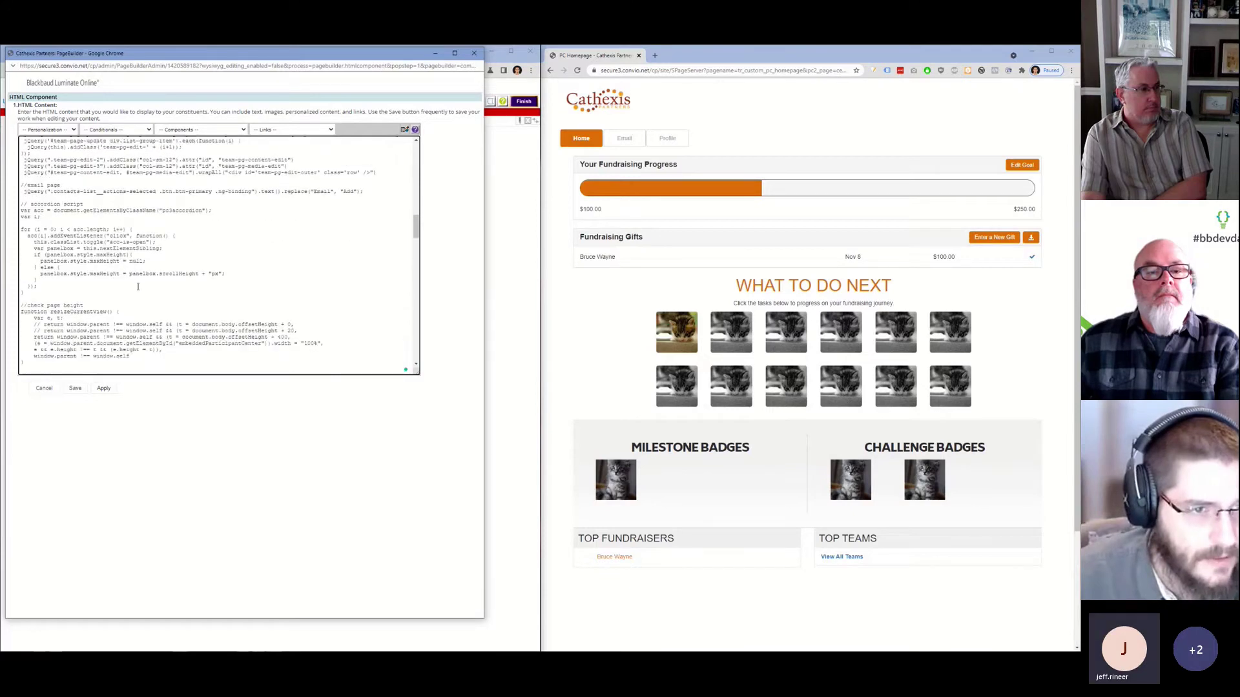
scroll(138, 285, "down", 6)
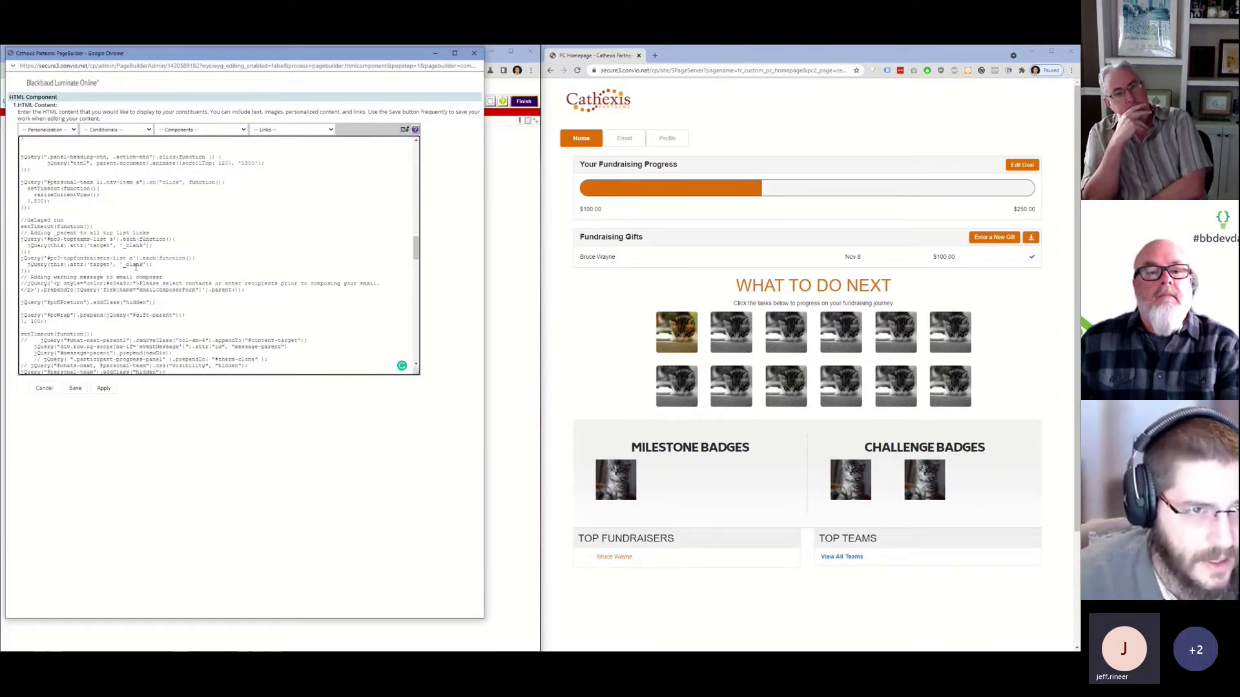
scroll(39, 240, "down", 2)
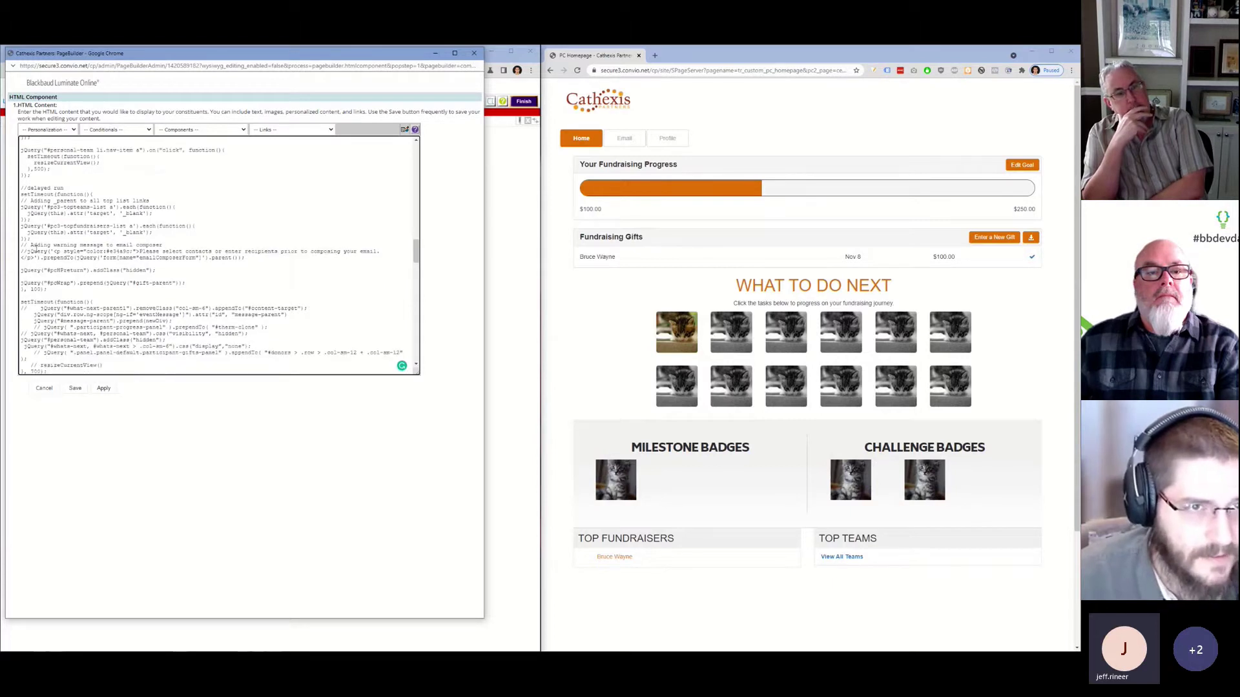
scroll(53, 259, "down", 4)
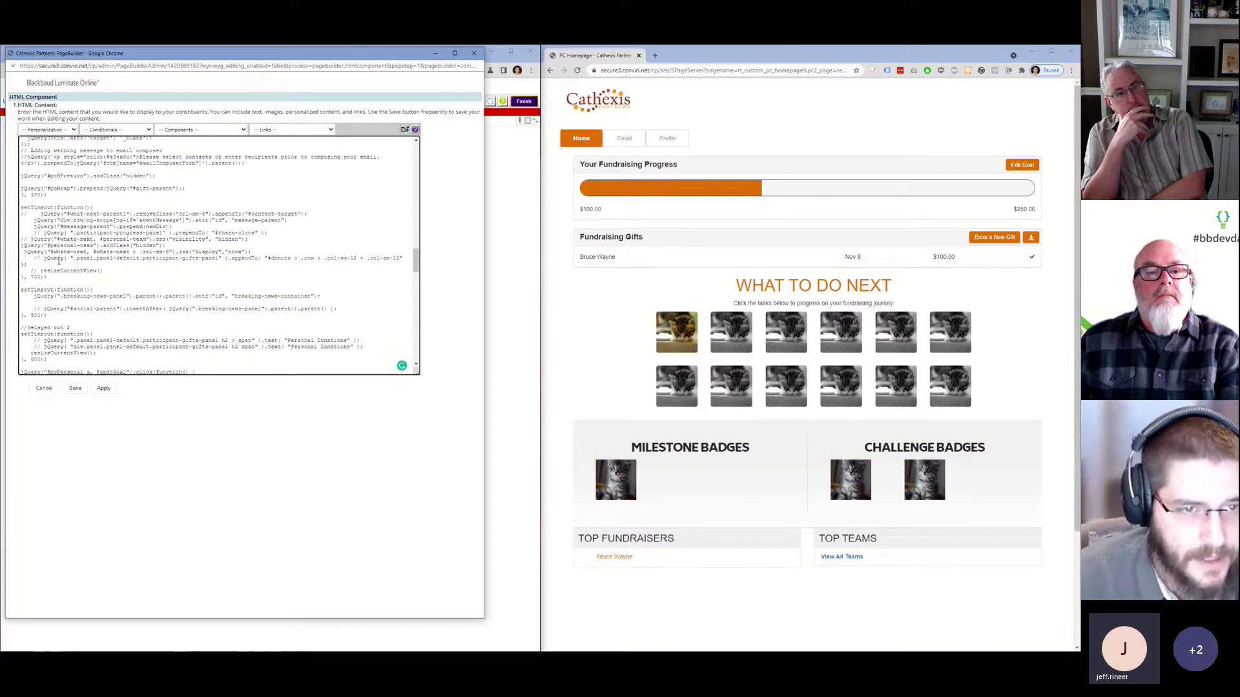
Examine the commented-out insertAfter statement and the click handlers following the "delayed run 2" comment.
double_click(129, 309)
scroll(164, 310, "down", 4)
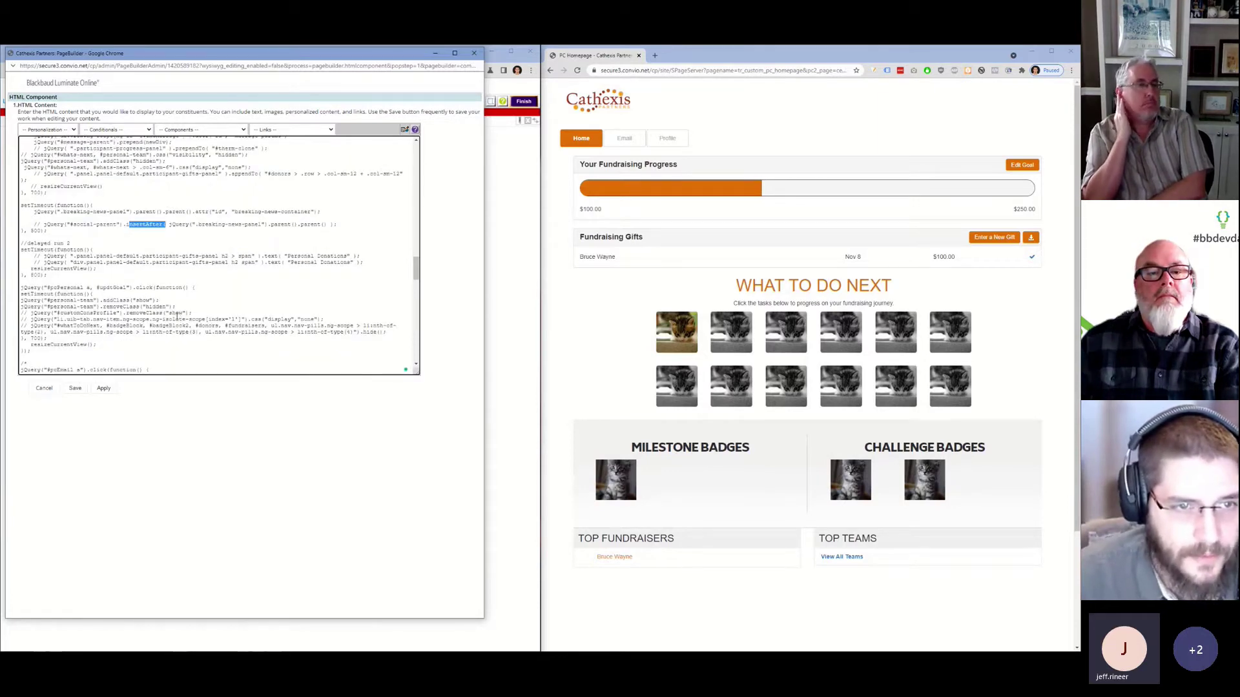
scroll(177, 316, "down", 2)
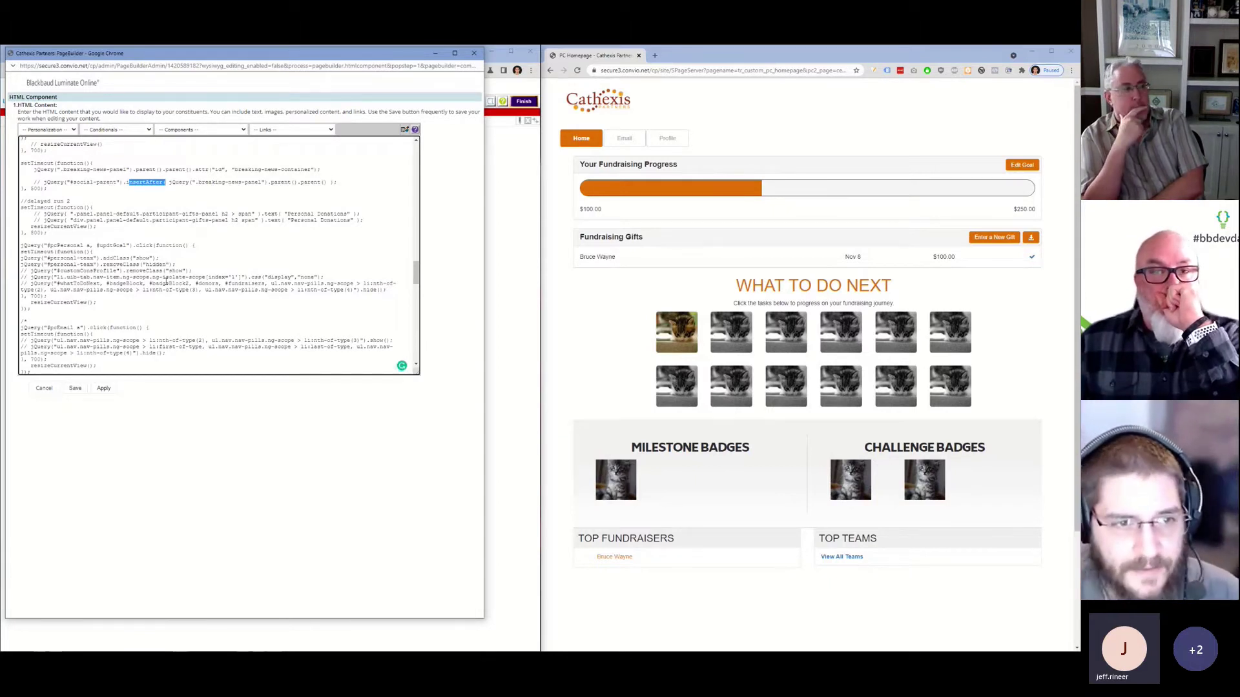
scroll(156, 307, "down", 6)
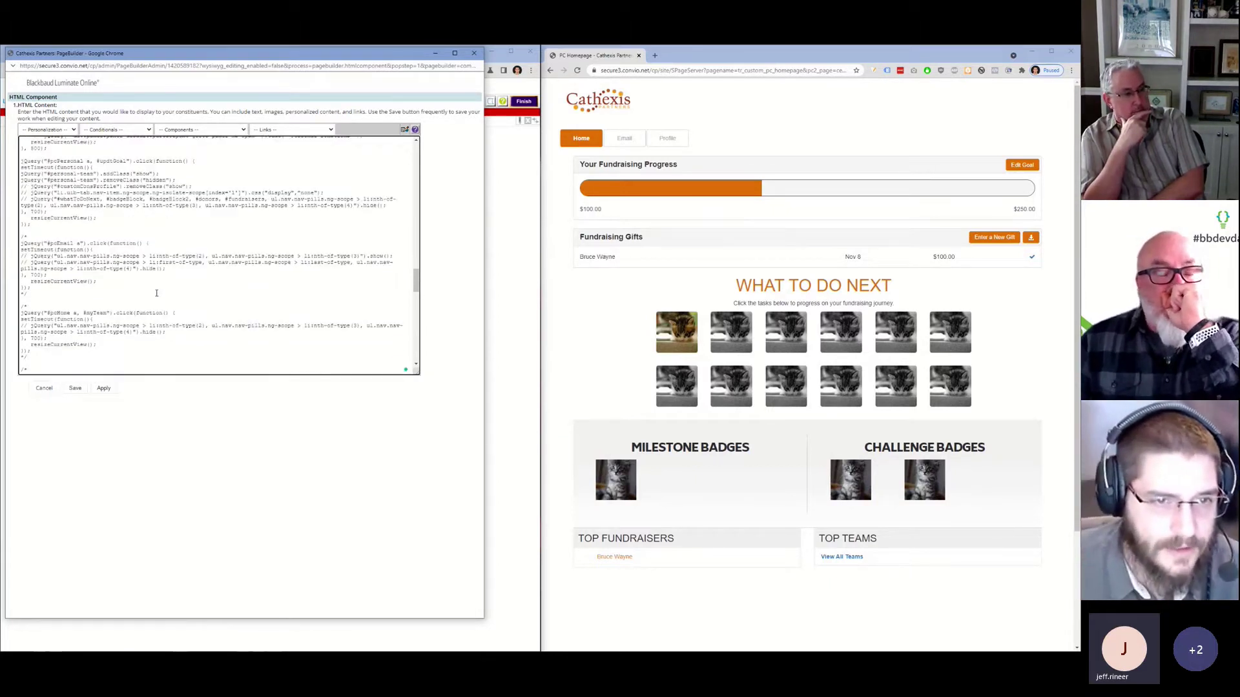
scroll(156, 297, "down", 3)
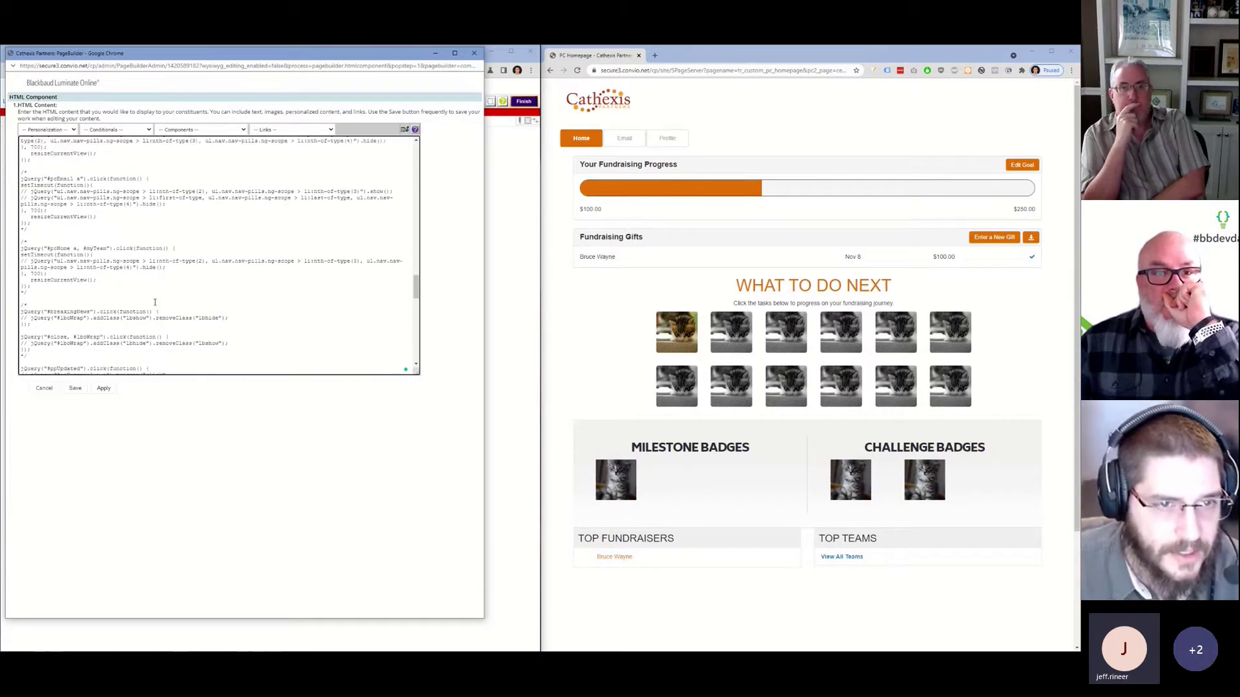
Examine the #ppUpdated click function, including its show and hide statements, setTimeout call and closing line.
scroll(156, 301, "down", 6)
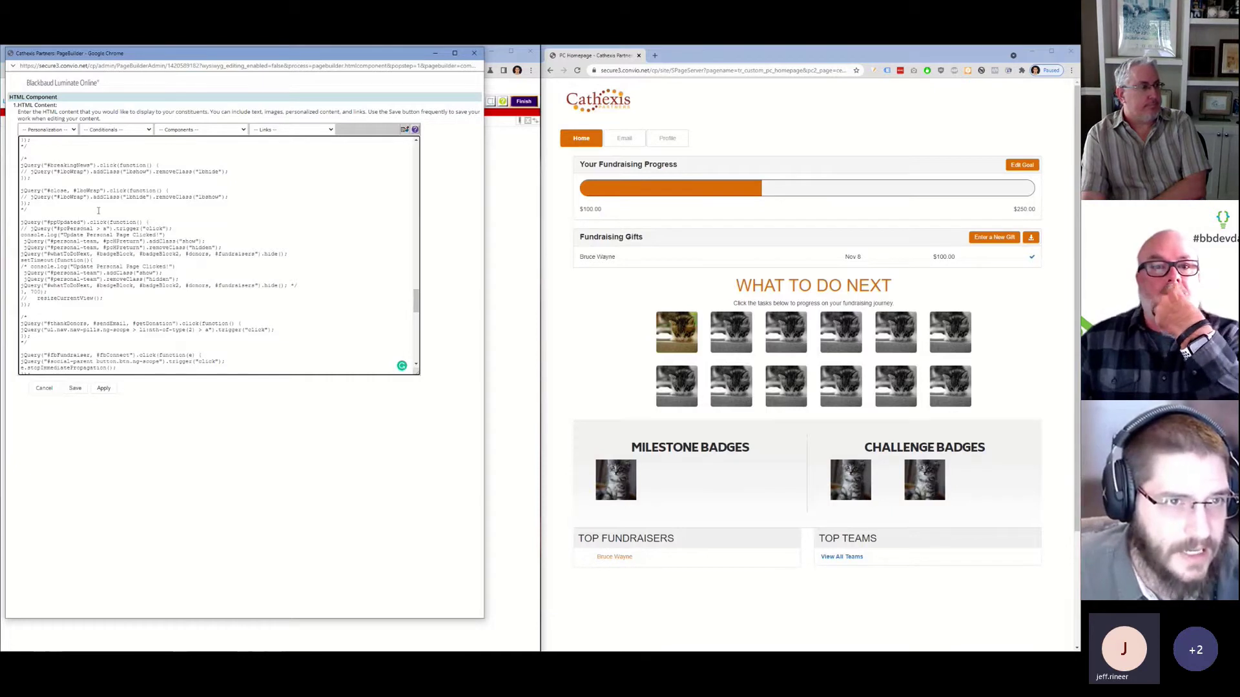
scroll(71, 309, "up", 2)
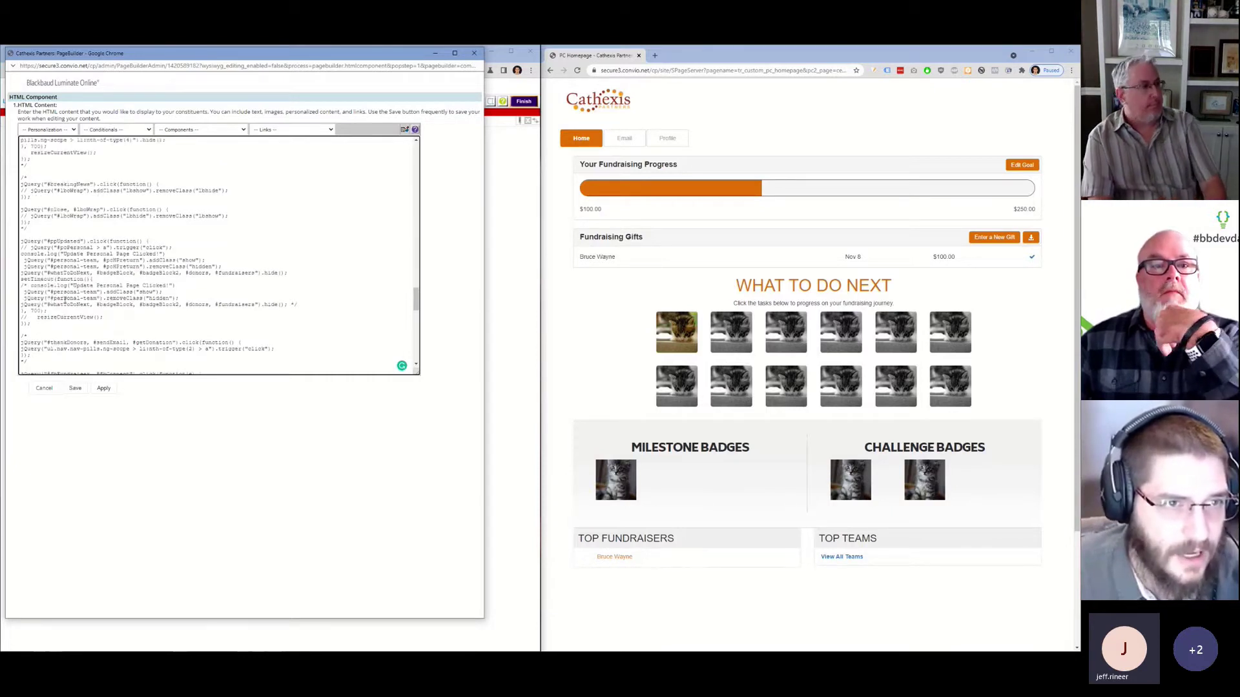
scroll(71, 308, "up", 2)
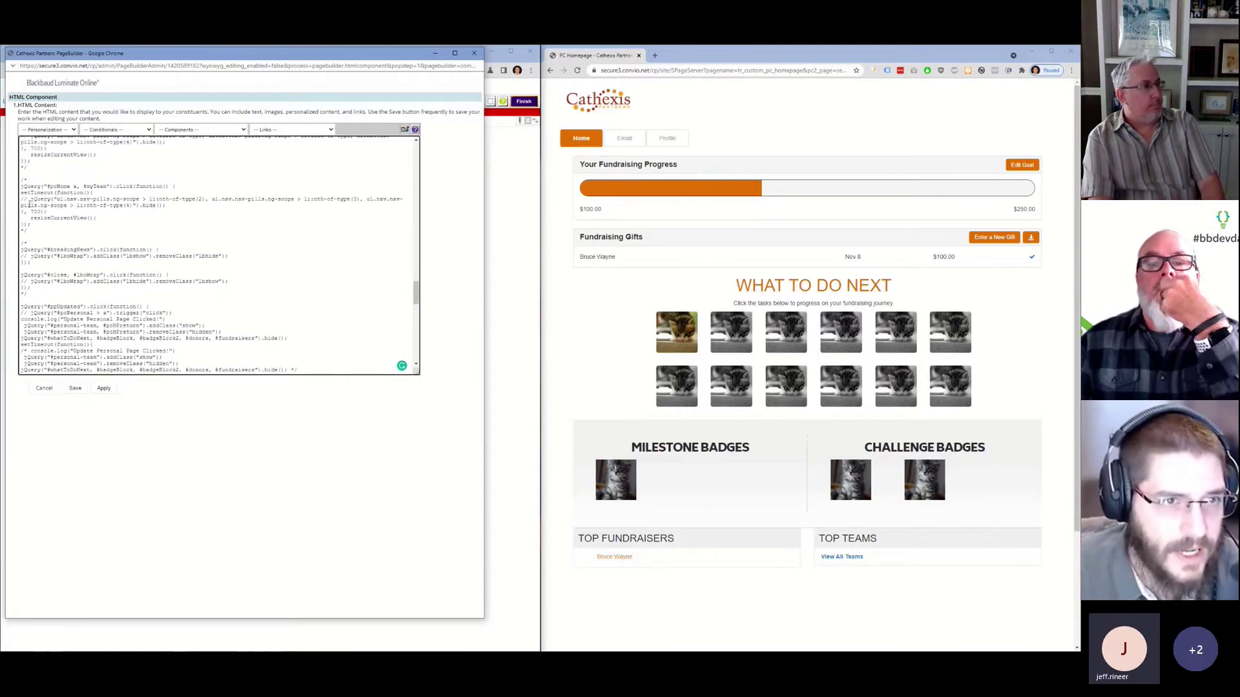
left_click_drag(22, 193, 92, 192)
left_click(54, 270)
scroll(54, 269, "down", 1)
scroll(54, 270, "down", 1)
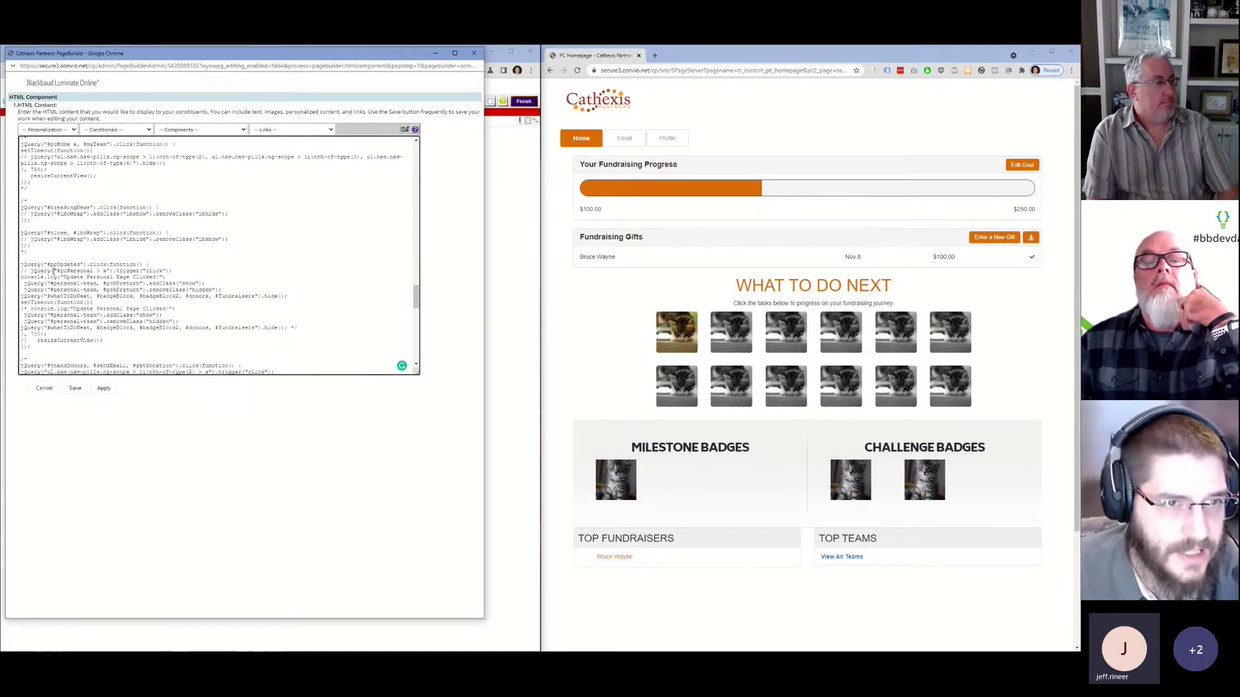
scroll(51, 271, "down", 1)
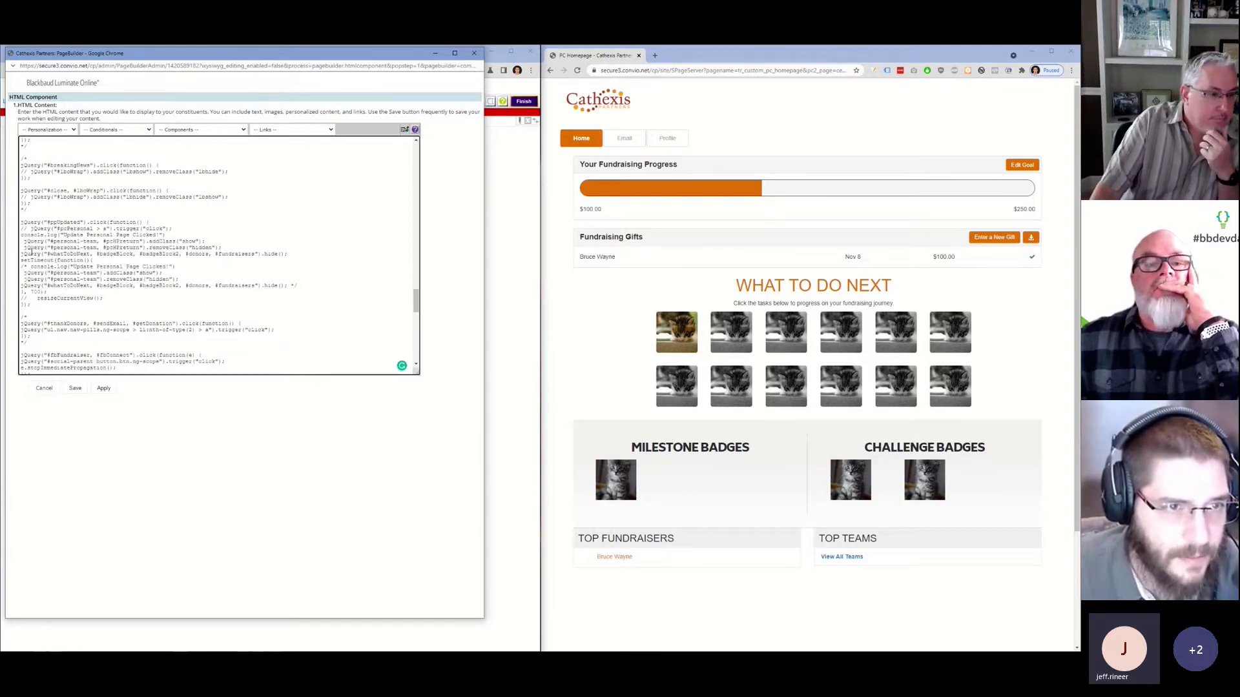
left_click_drag(20, 261, 108, 263)
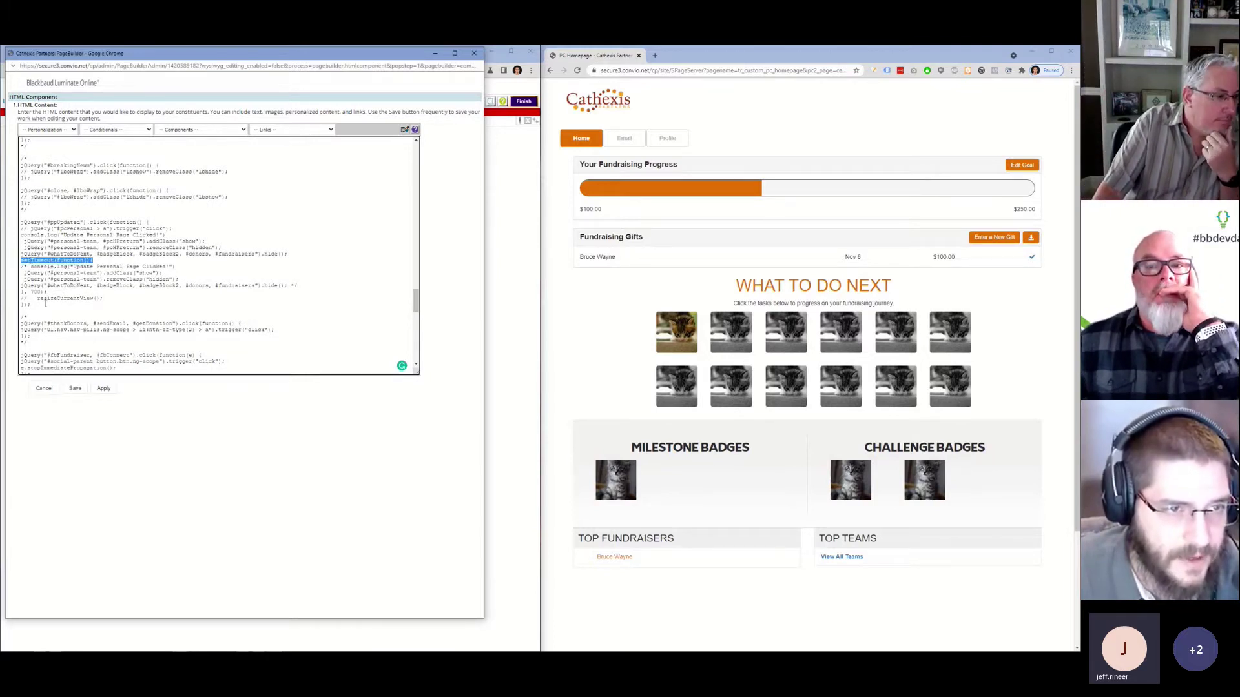
left_click_drag(44, 304, 17, 305)
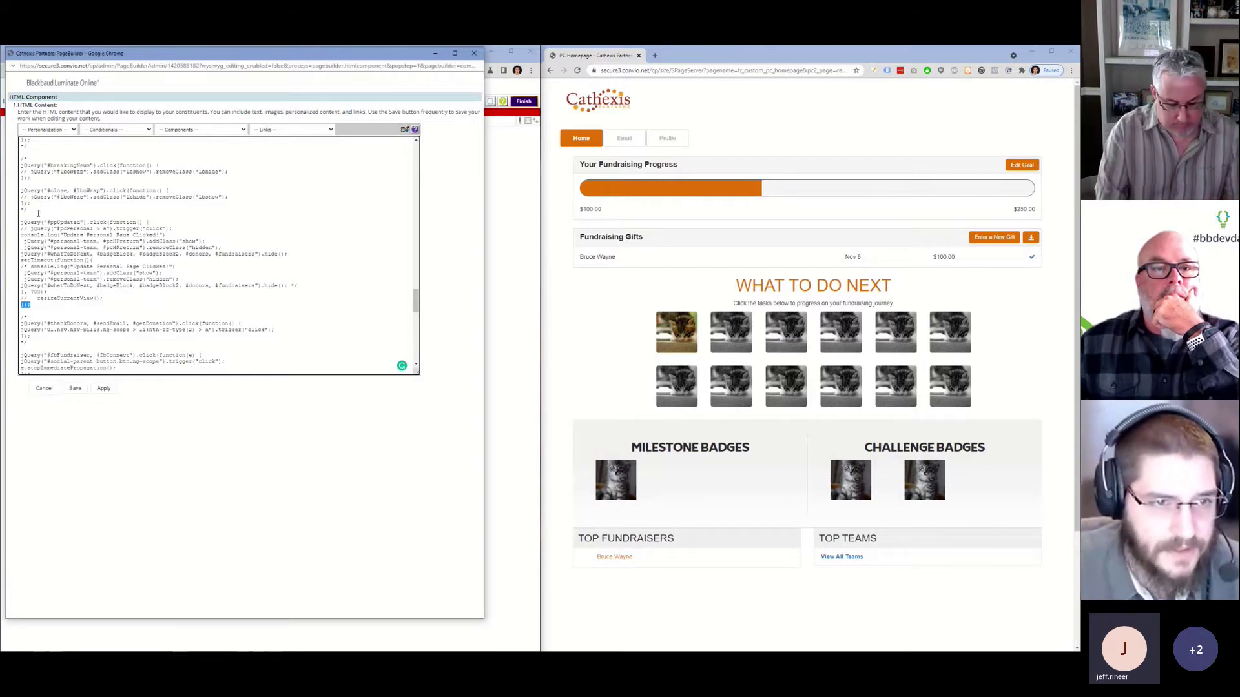
Review the remaining task click handlers, from #thankDonors and #fbFundraiser through the "load end" log at the script's end.
scroll(123, 226, "down", 4)
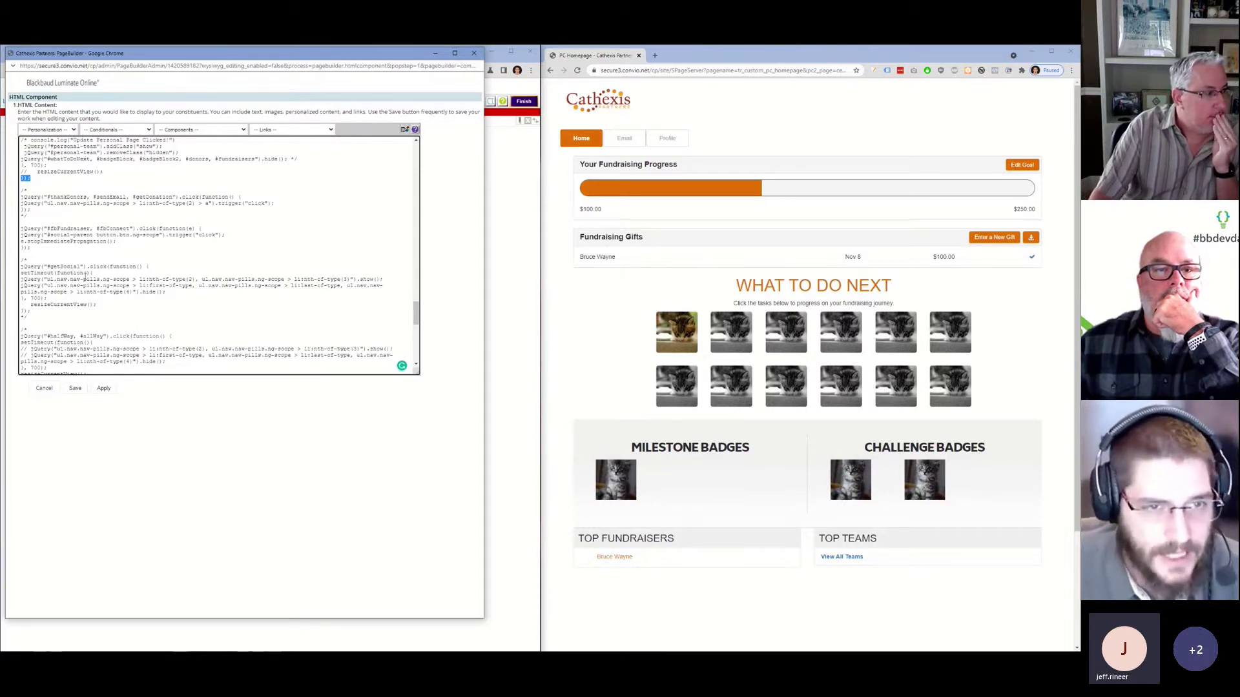
scroll(85, 276, "down", 2)
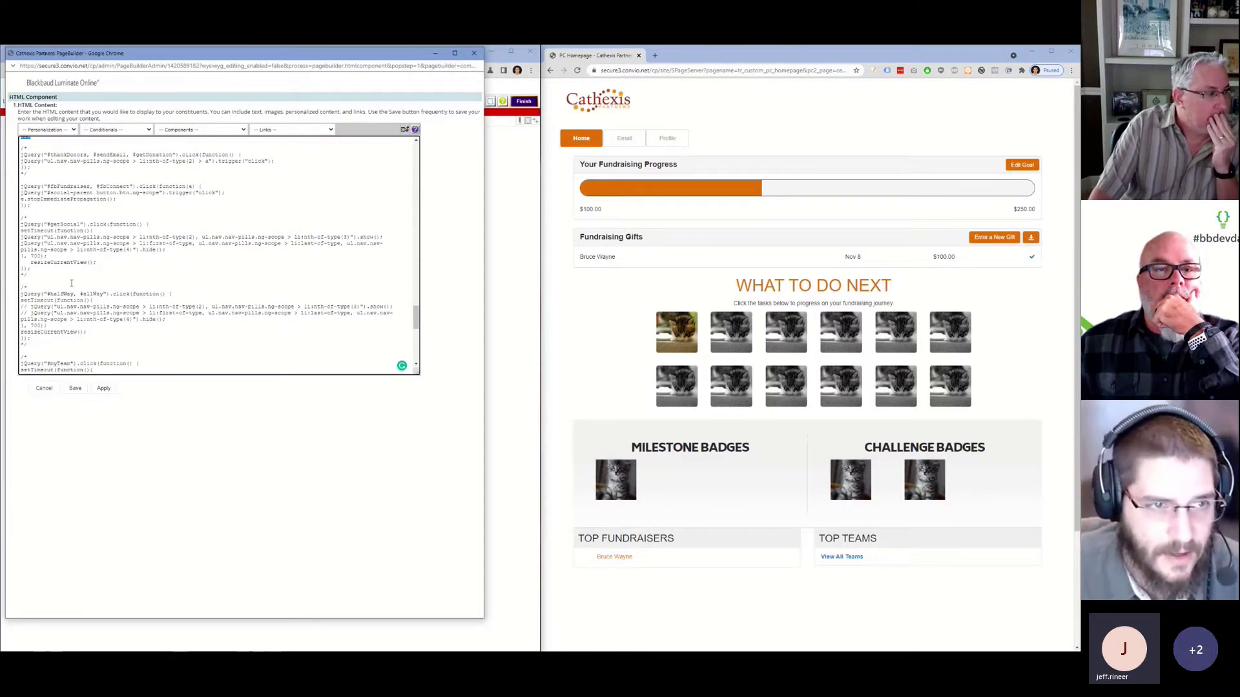
scroll(71, 282, "down", 6)
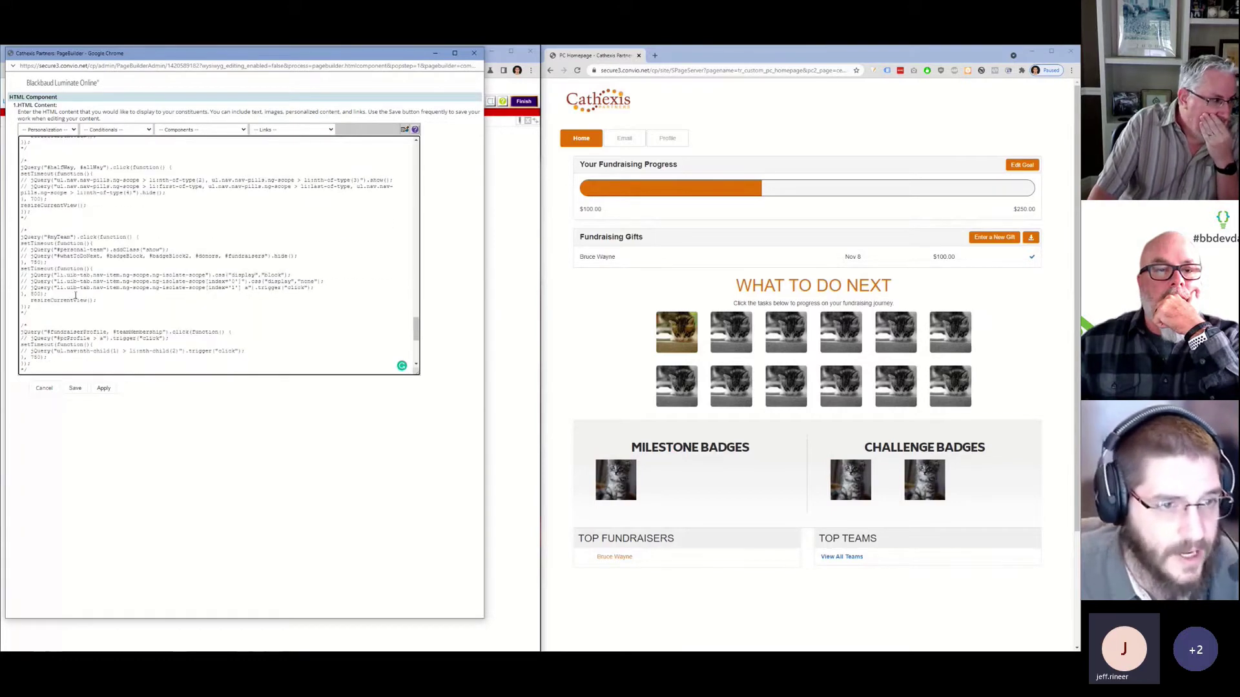
scroll(75, 296, "down", 12)
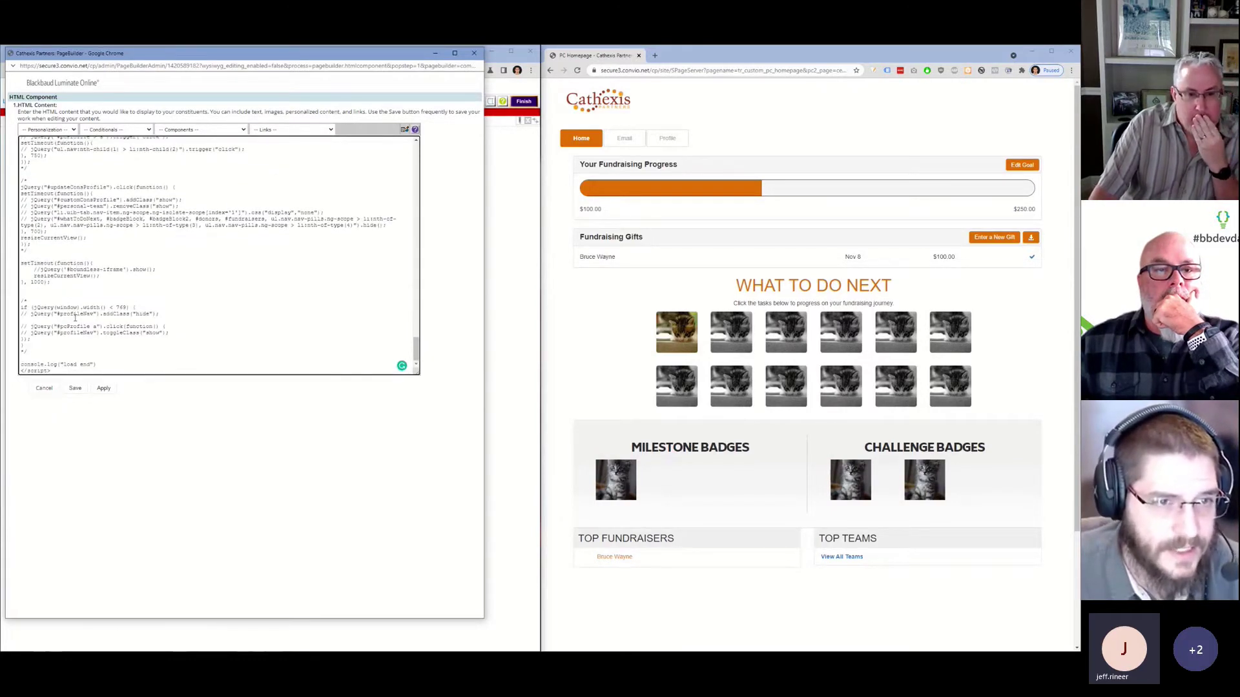
Copy the reusable page name reus_pc3_demo_styles from the HTML component of tr_custom_pc_homepage, leaving the scripts editor first.
scroll(110, 343, "up", 15)
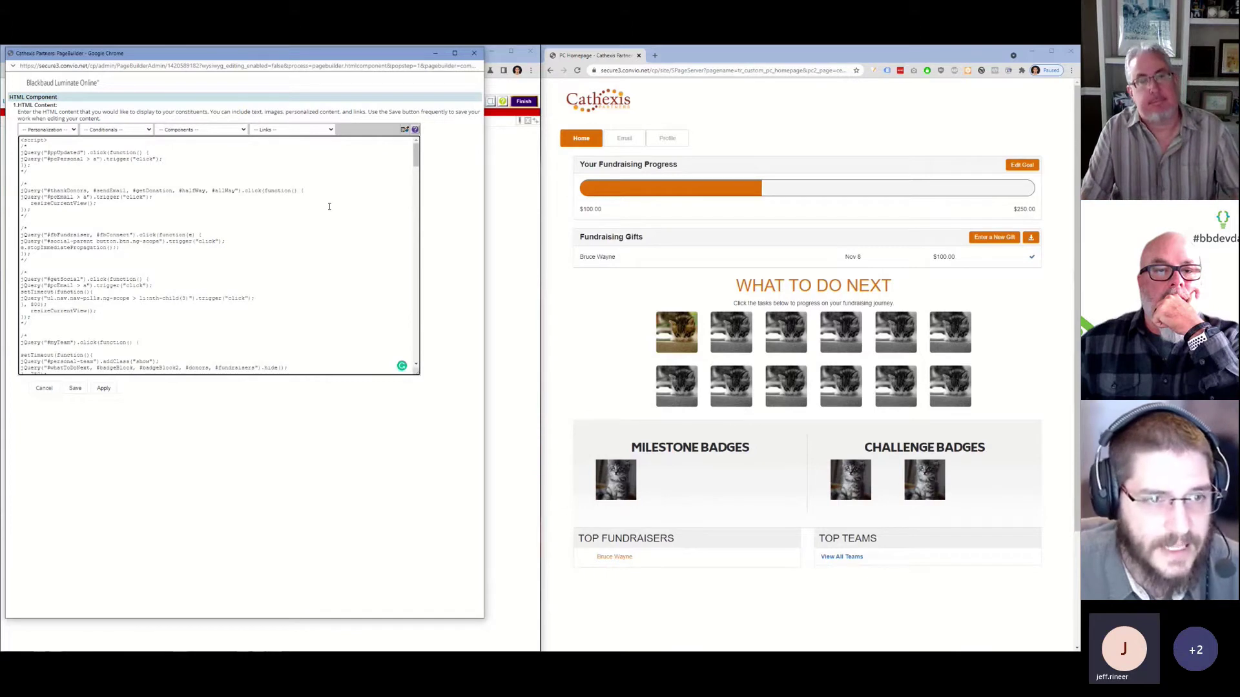
left_click(474, 53)
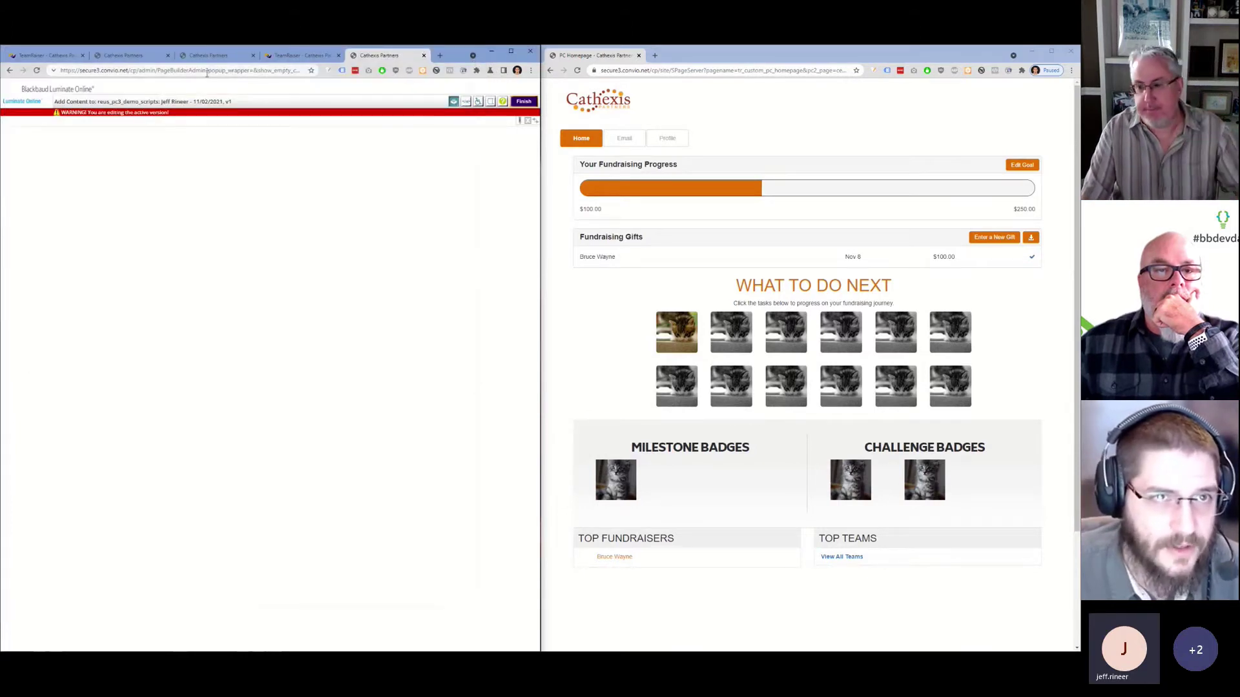
left_click(193, 57)
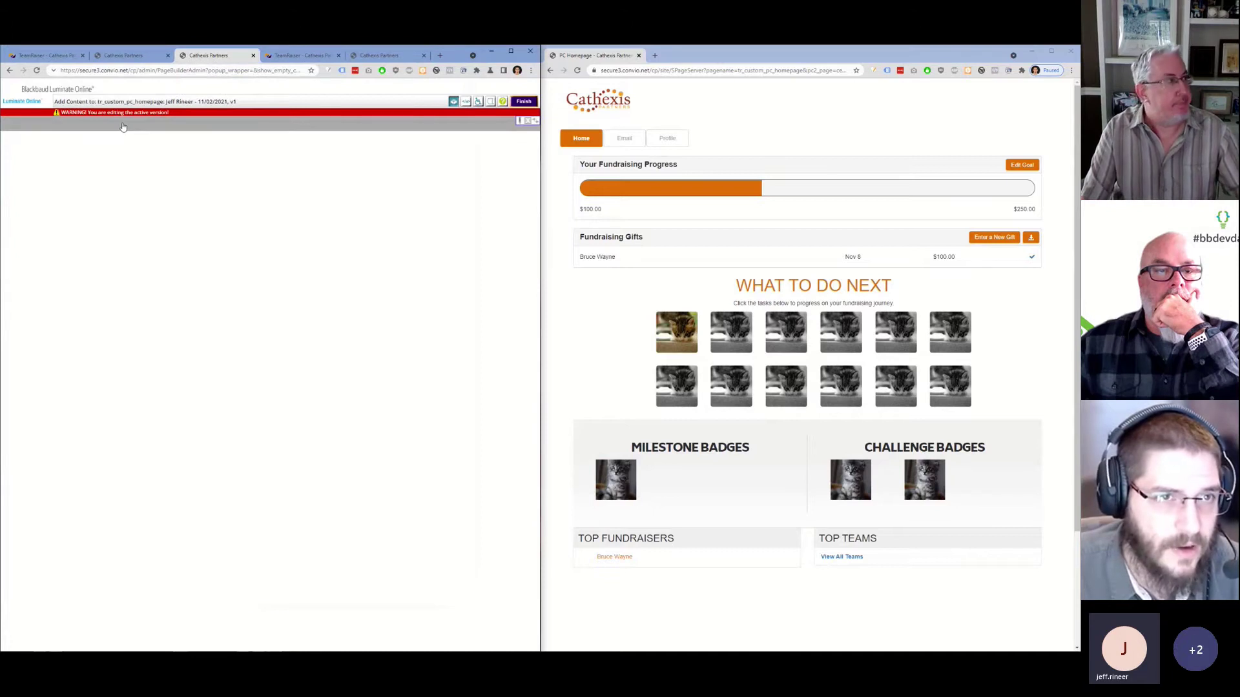
left_click(123, 126)
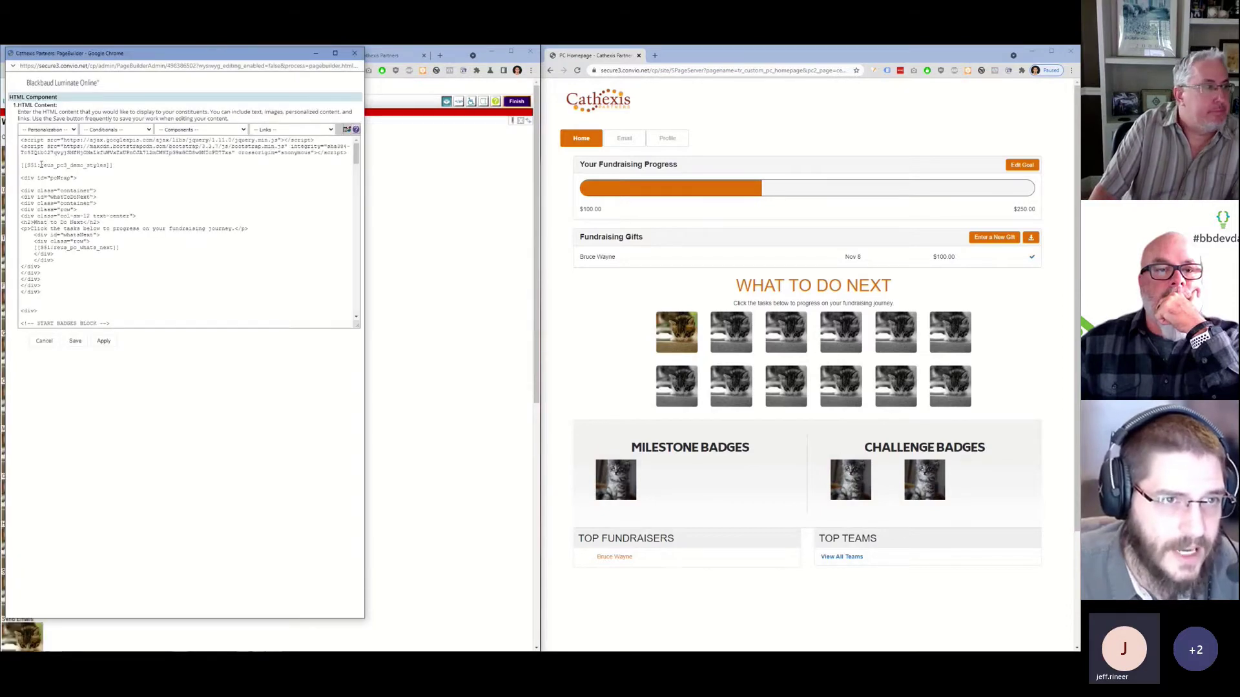
left_click_drag(40, 165, 106, 167)
key("ctrl+c")
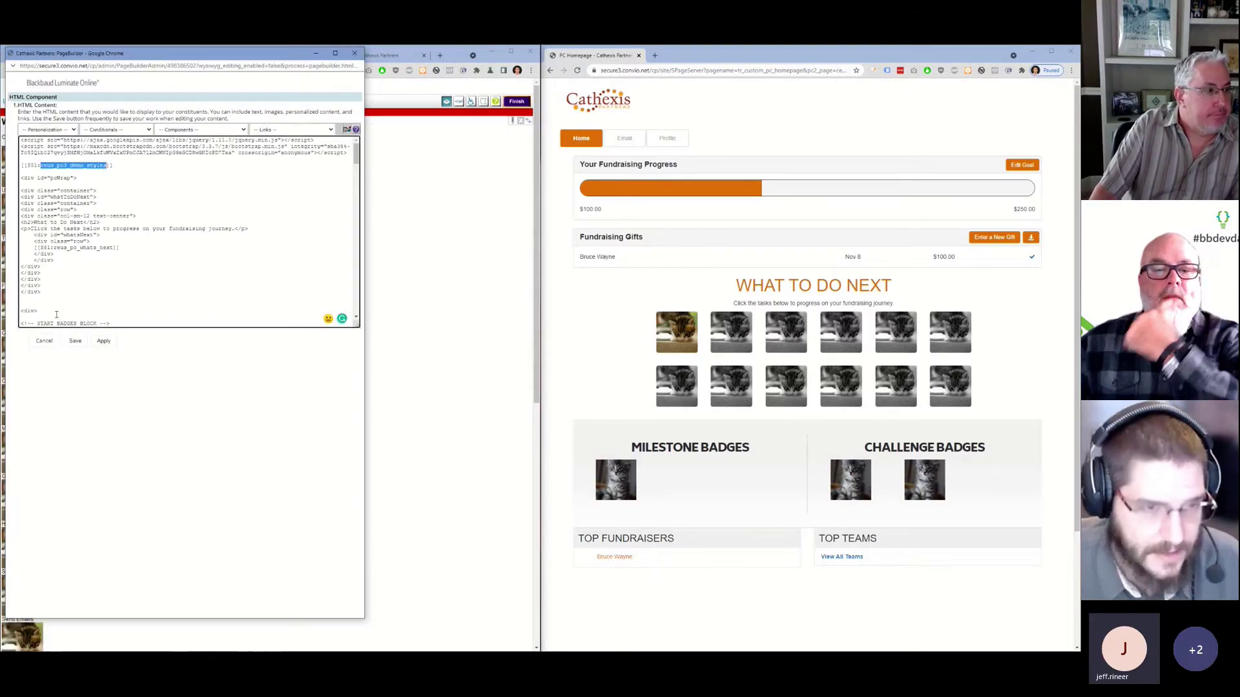
left_click(103, 340)
Search the PageBuilder page list for reus_pc3_demo_styles.
left_click(303, 55)
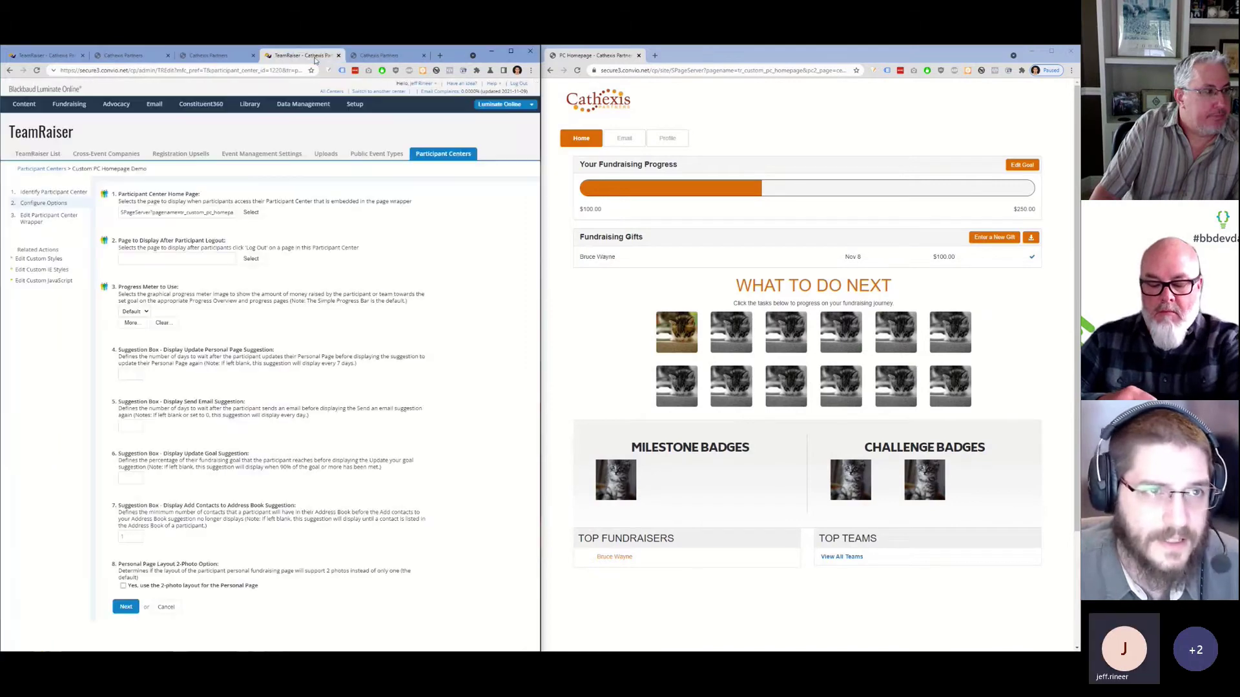
mouse_move(24, 104)
left_click(29, 136)
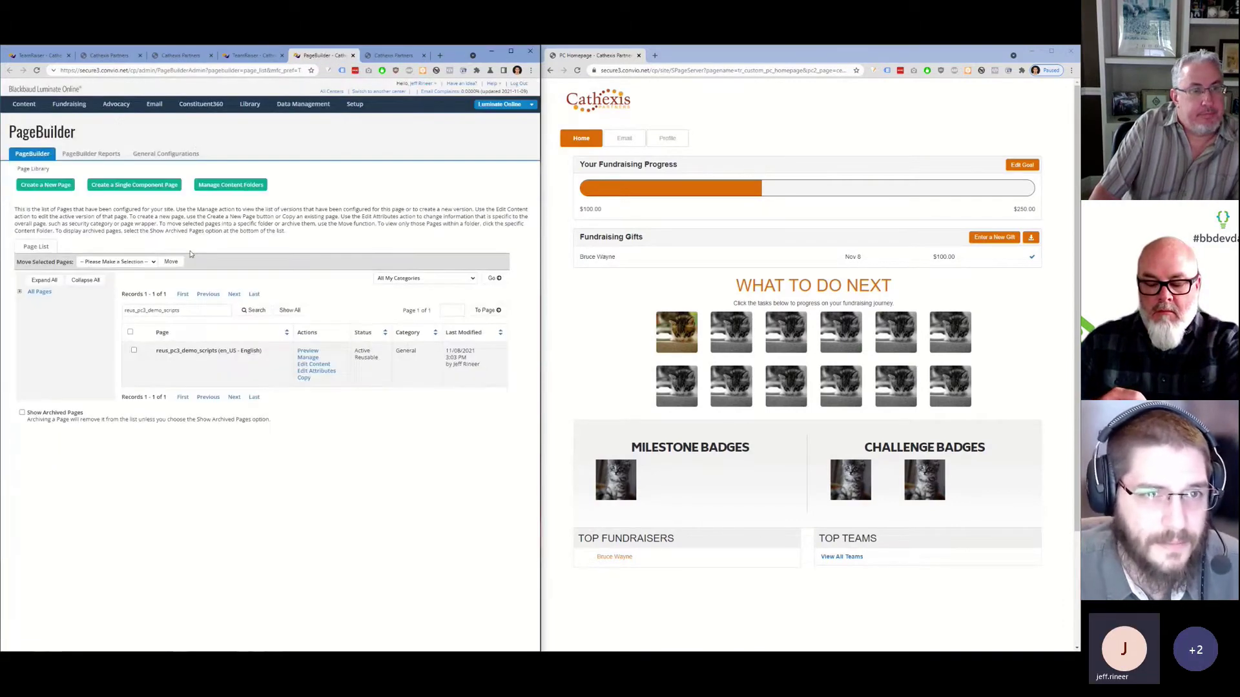
double_click(152, 310)
key("ctrl+v")
left_click(253, 310)
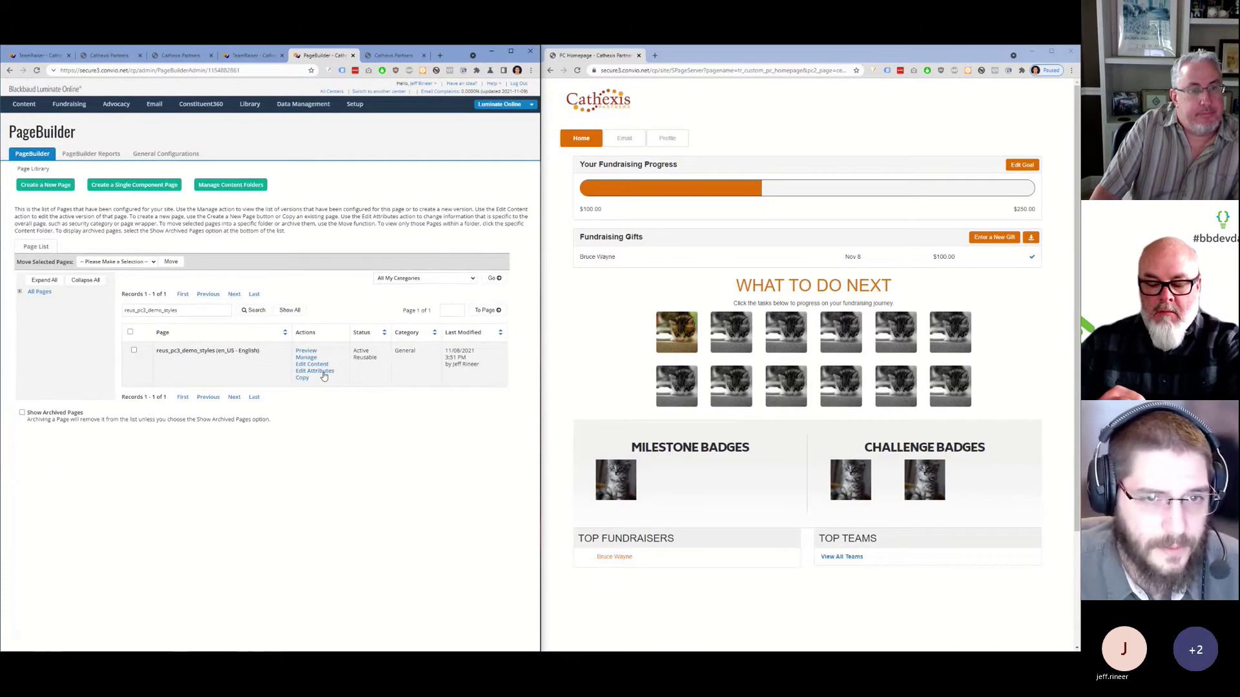
Open the HTML content of the active reus_pc3_demo_styles version and widen its editor window.
left_click(306, 357)
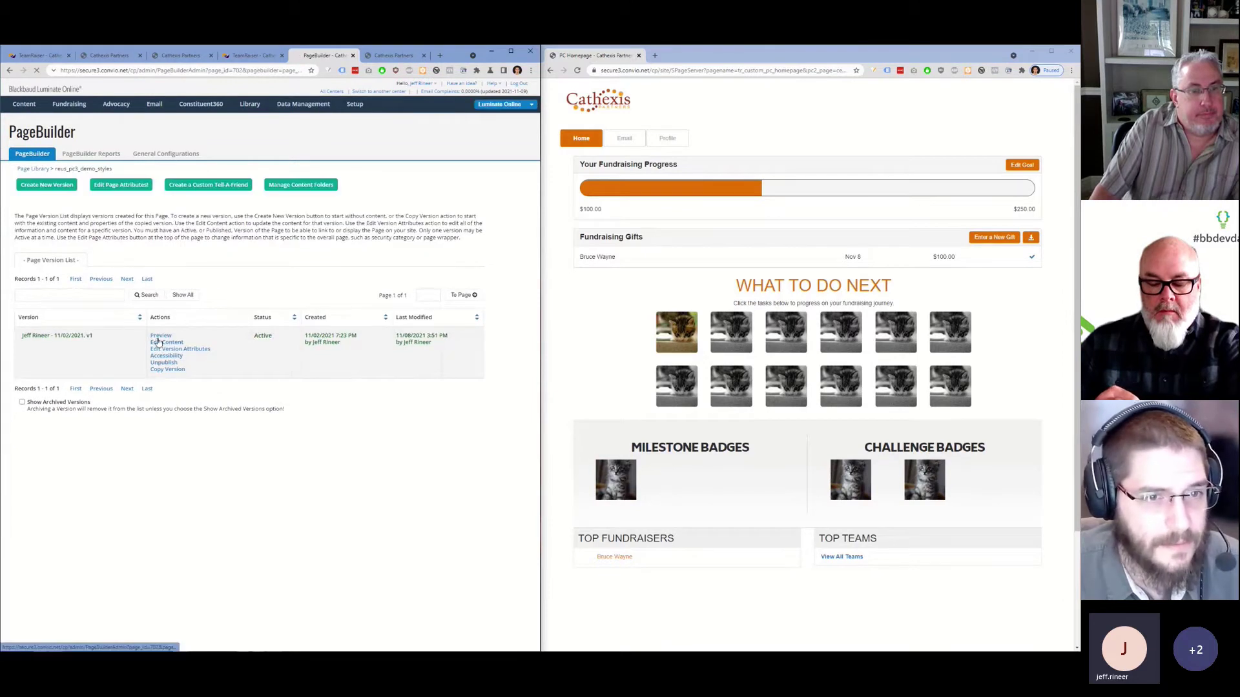
left_click(159, 342)
left_click(220, 128)
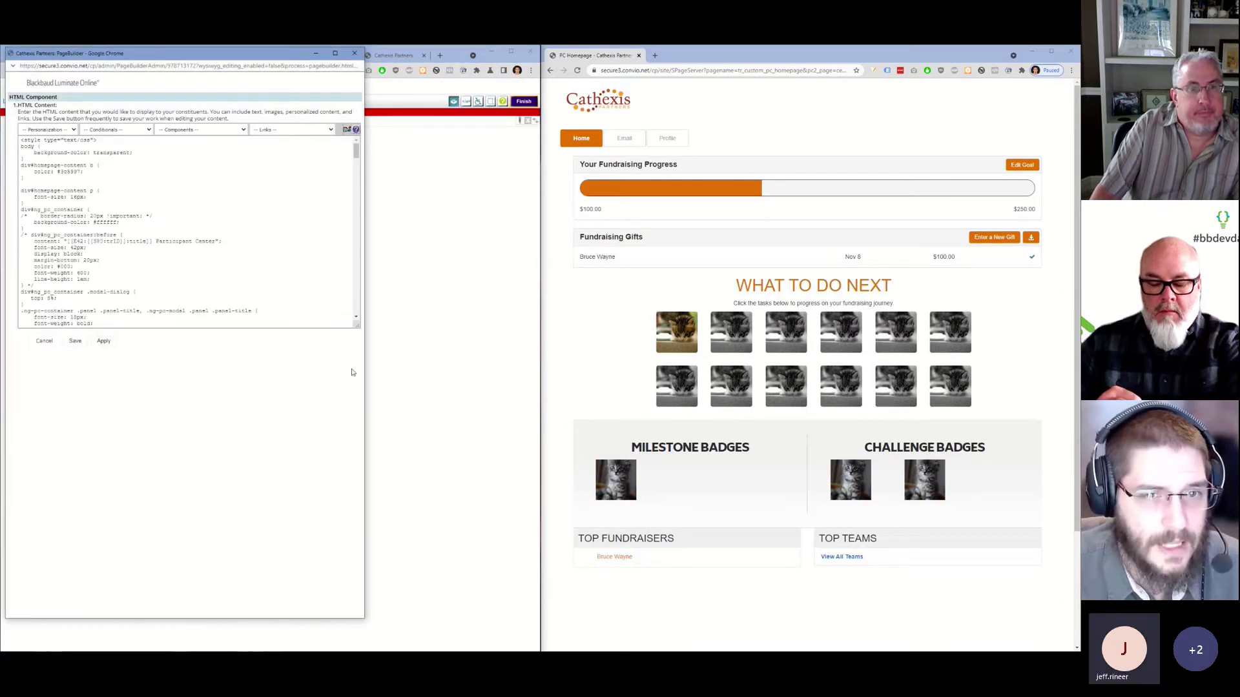
left_click(373, 392)
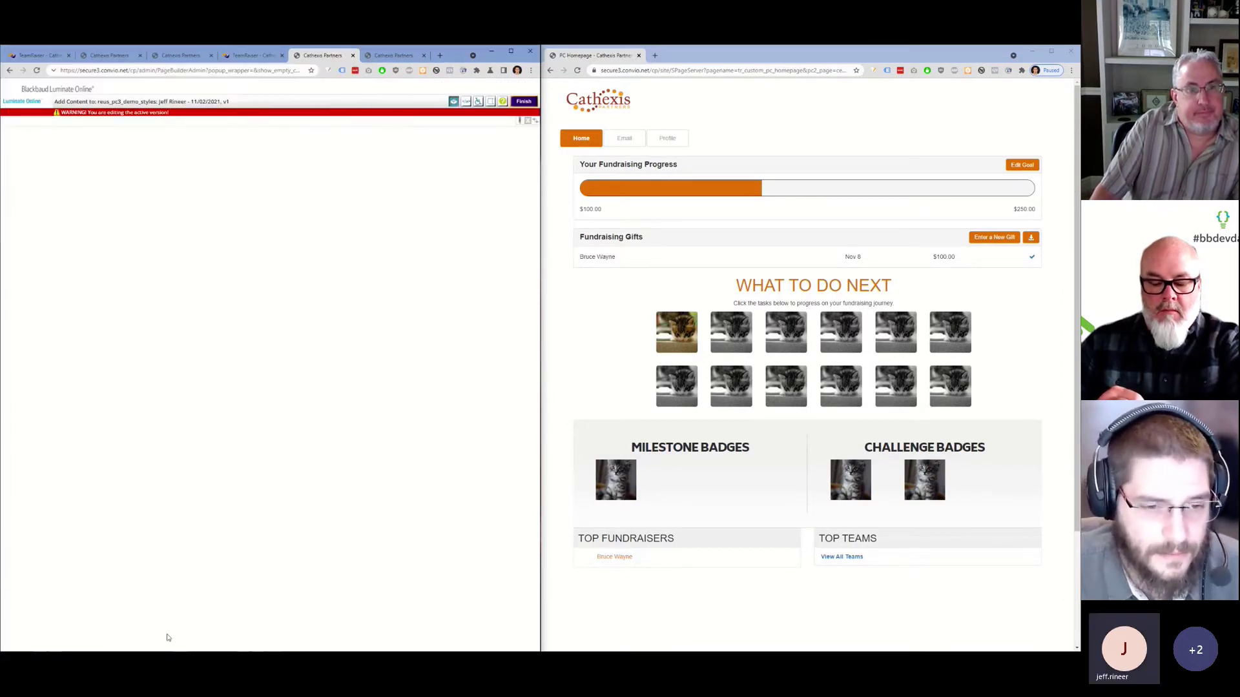
left_click(187, 131)
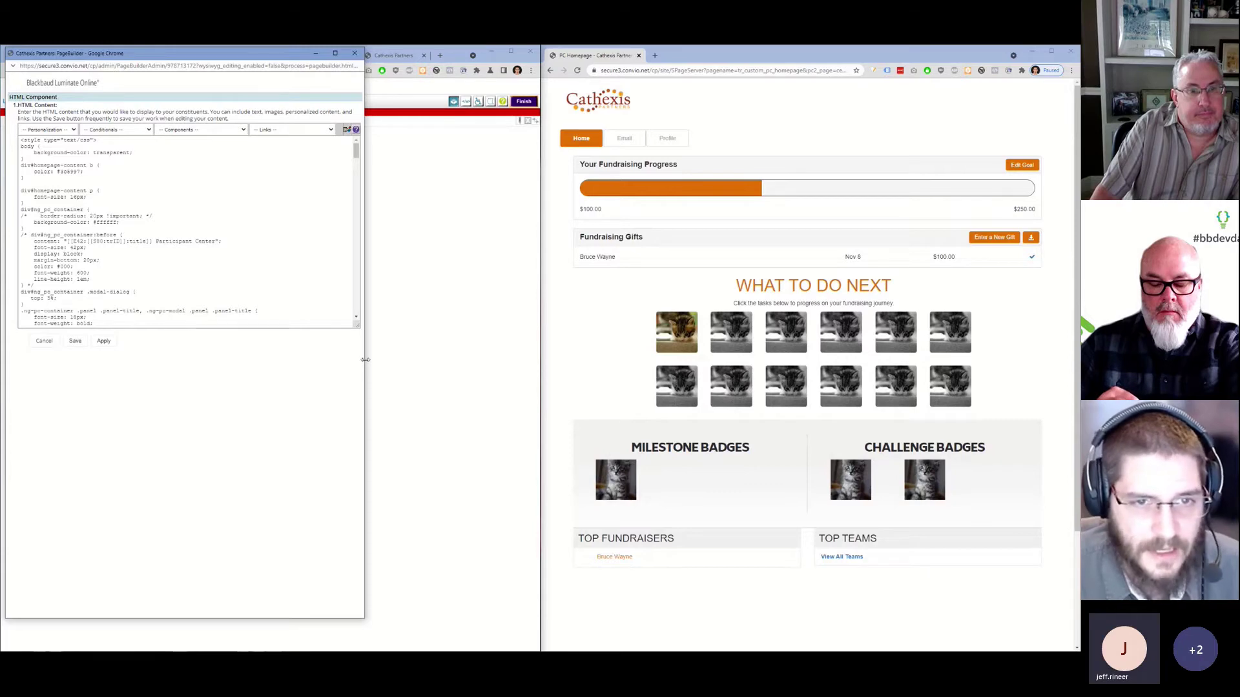
left_click_drag(365, 360, 511, 359)
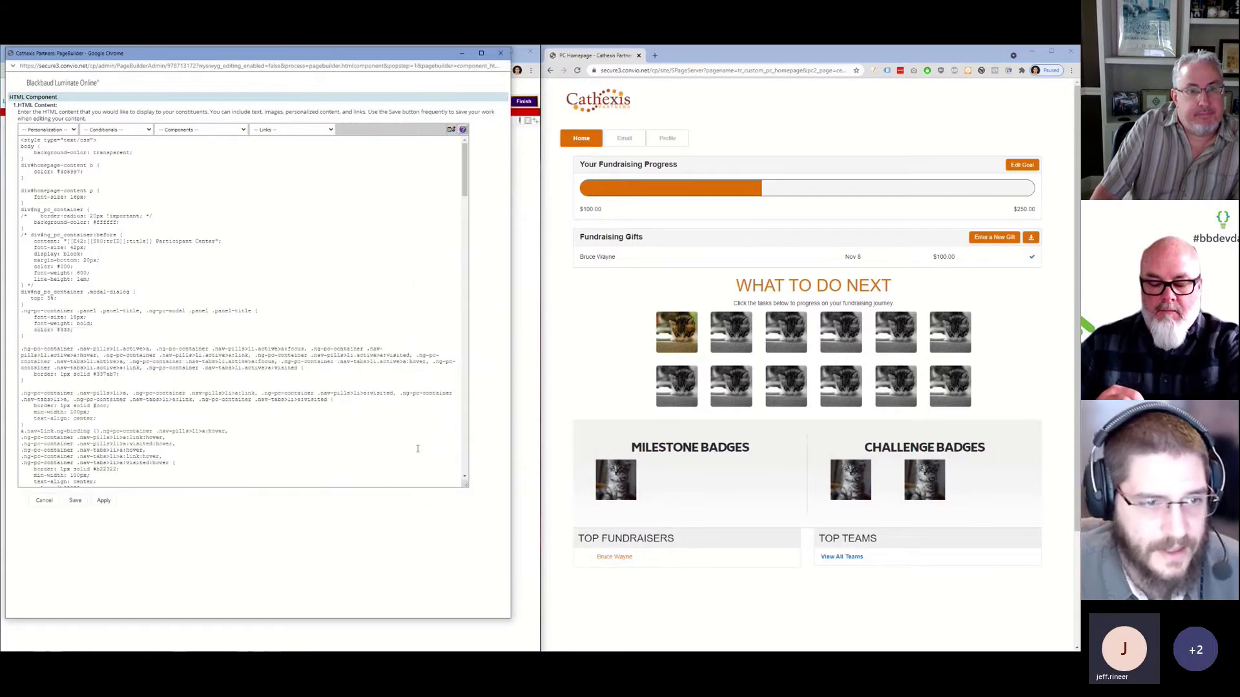
Examine the reusable page's CSS from the navigation and progress bar rules through the lightbox styles, and close the editor without saving.
scroll(184, 290, "down", 2)
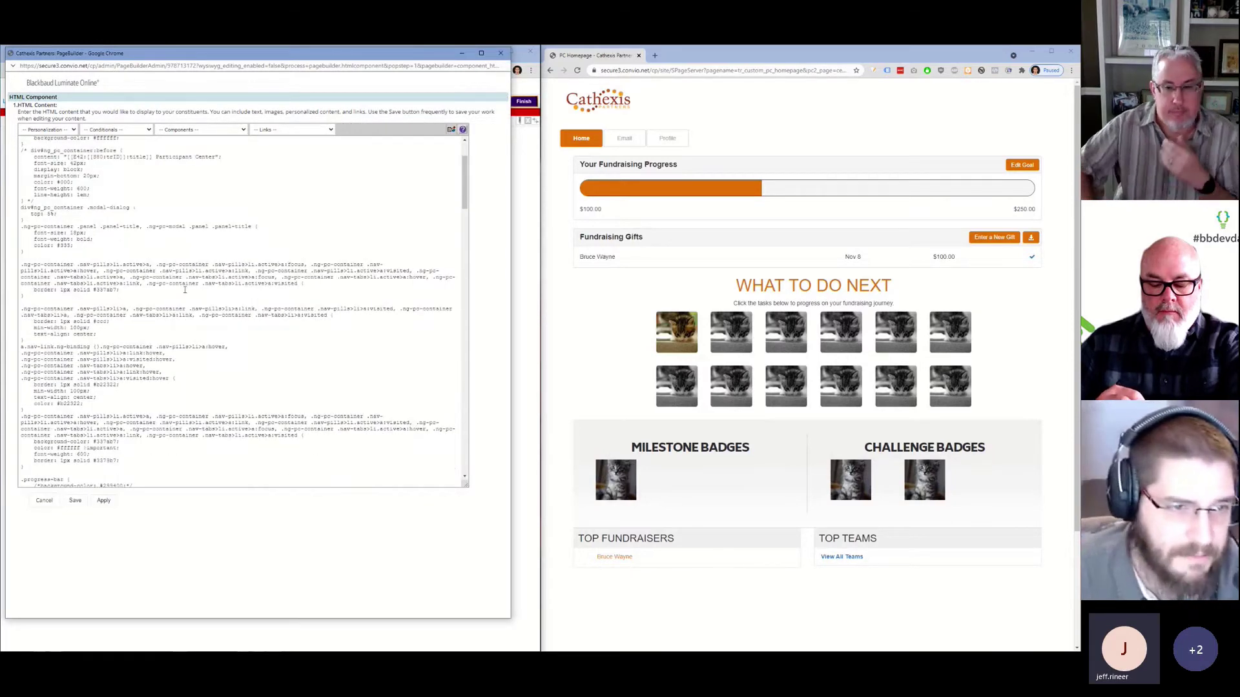
scroll(184, 290, "down", 4)
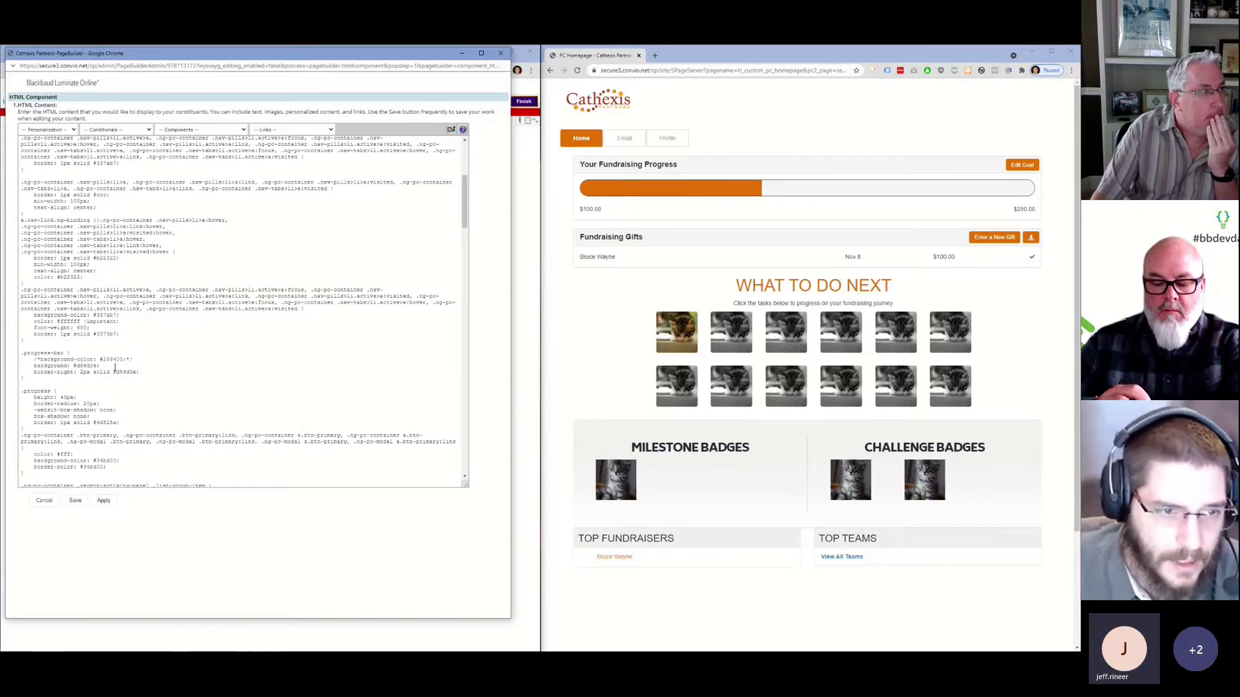
scroll(115, 368, "down", 5)
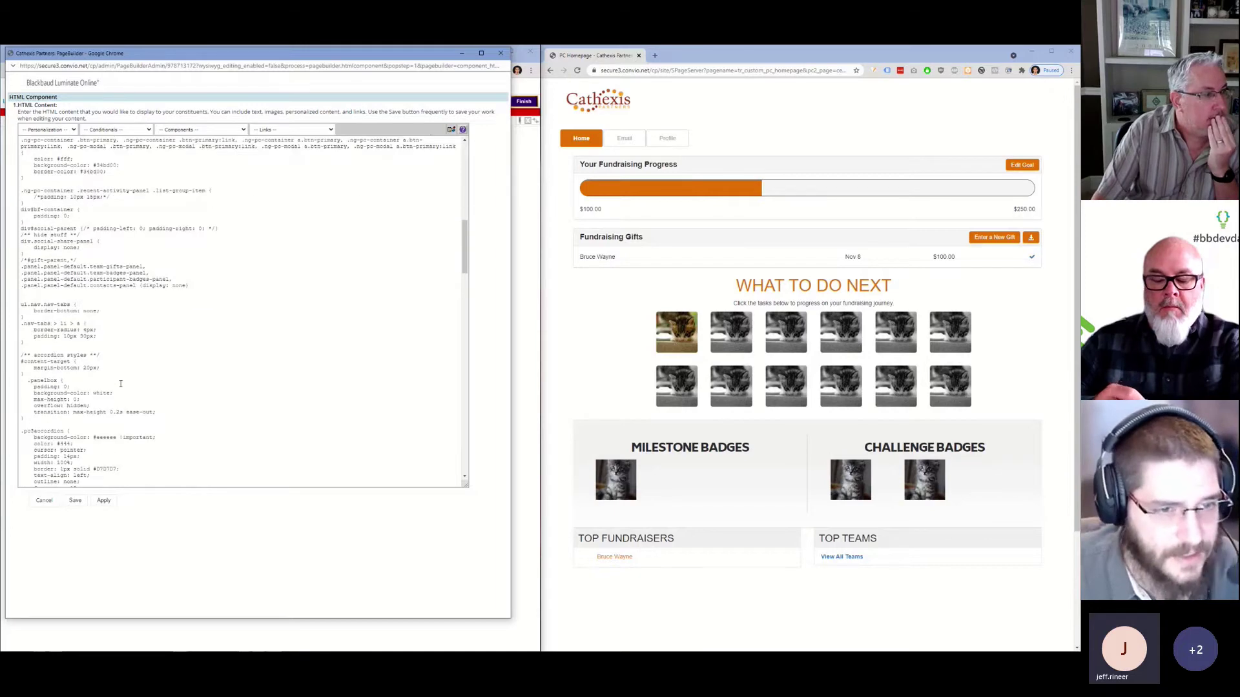
scroll(120, 384, "down", 8)
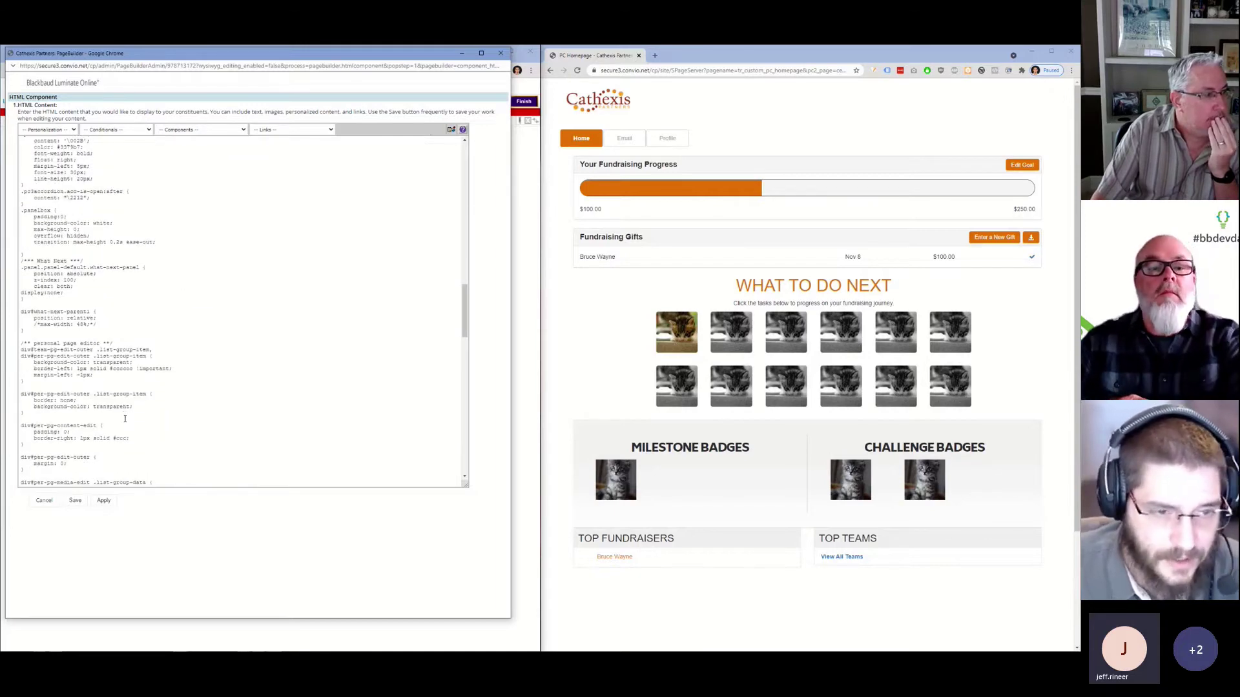
scroll(125, 418, "down", 4)
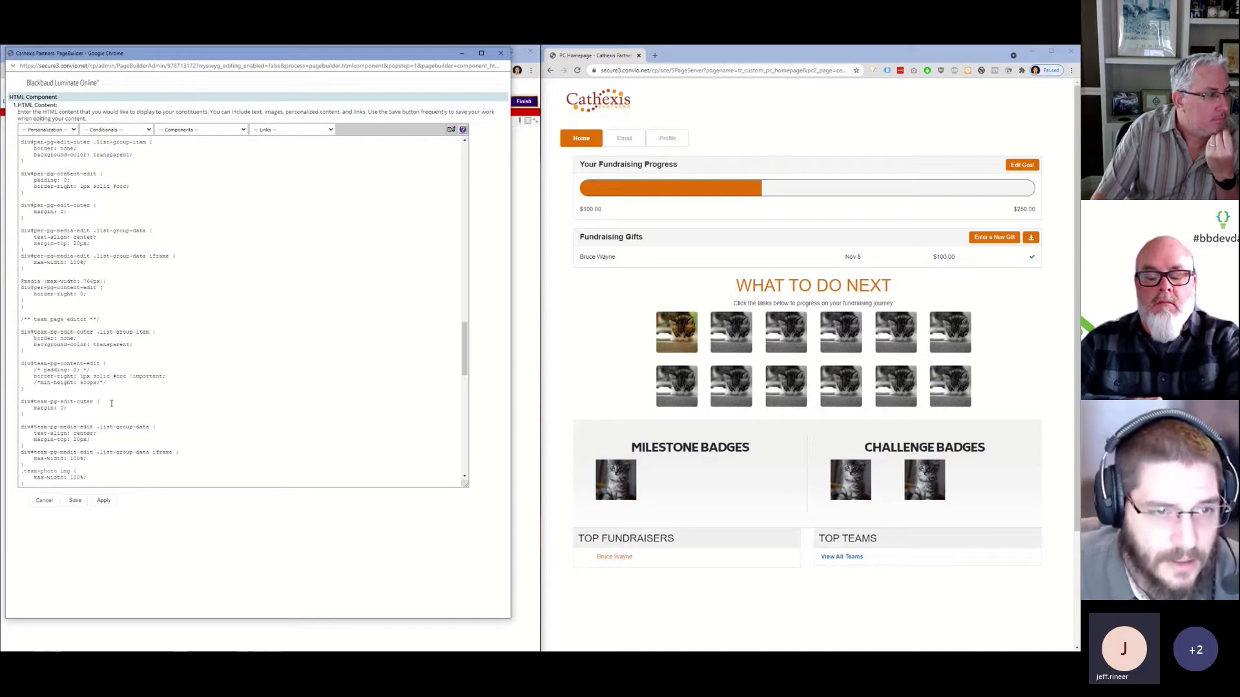
scroll(111, 403, "down", 6)
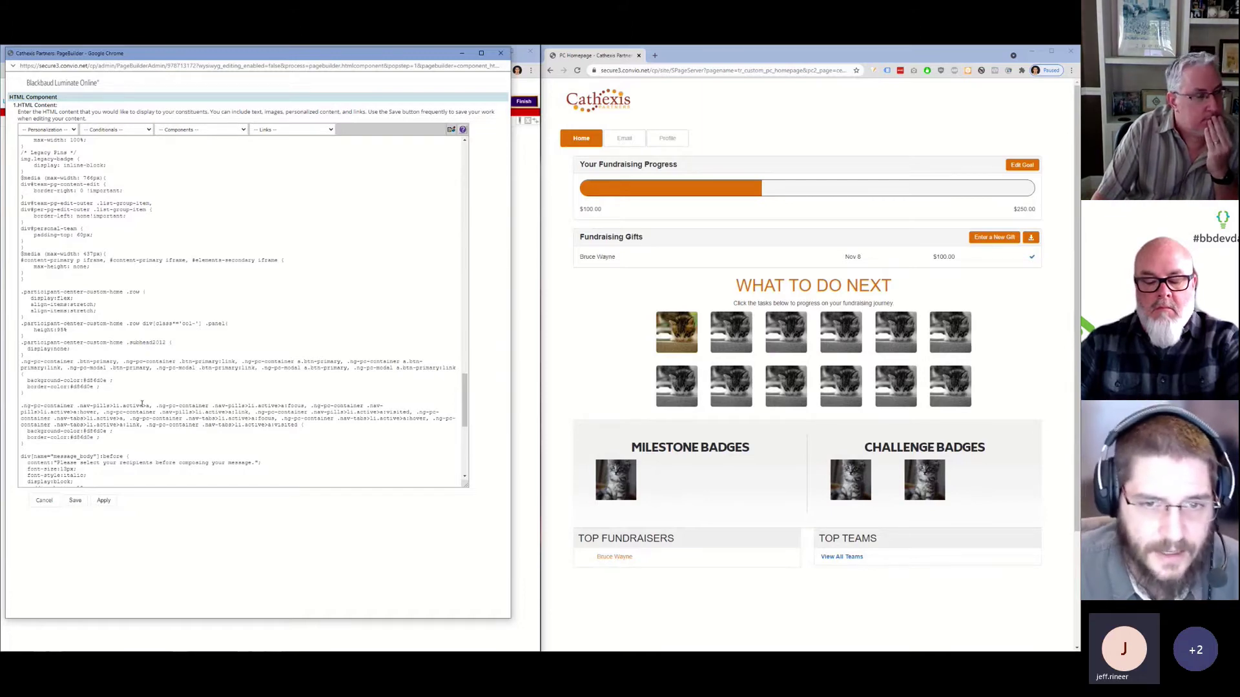
scroll(142, 404, "down", 7)
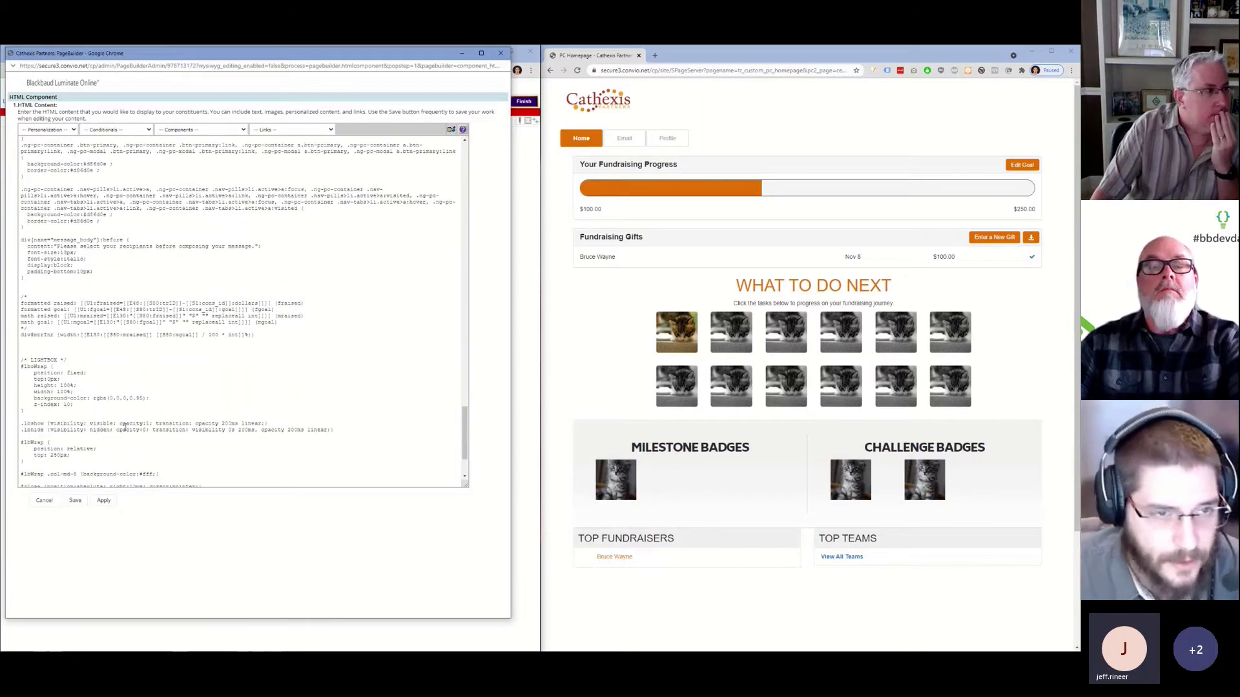
scroll(124, 426, "down", 3)
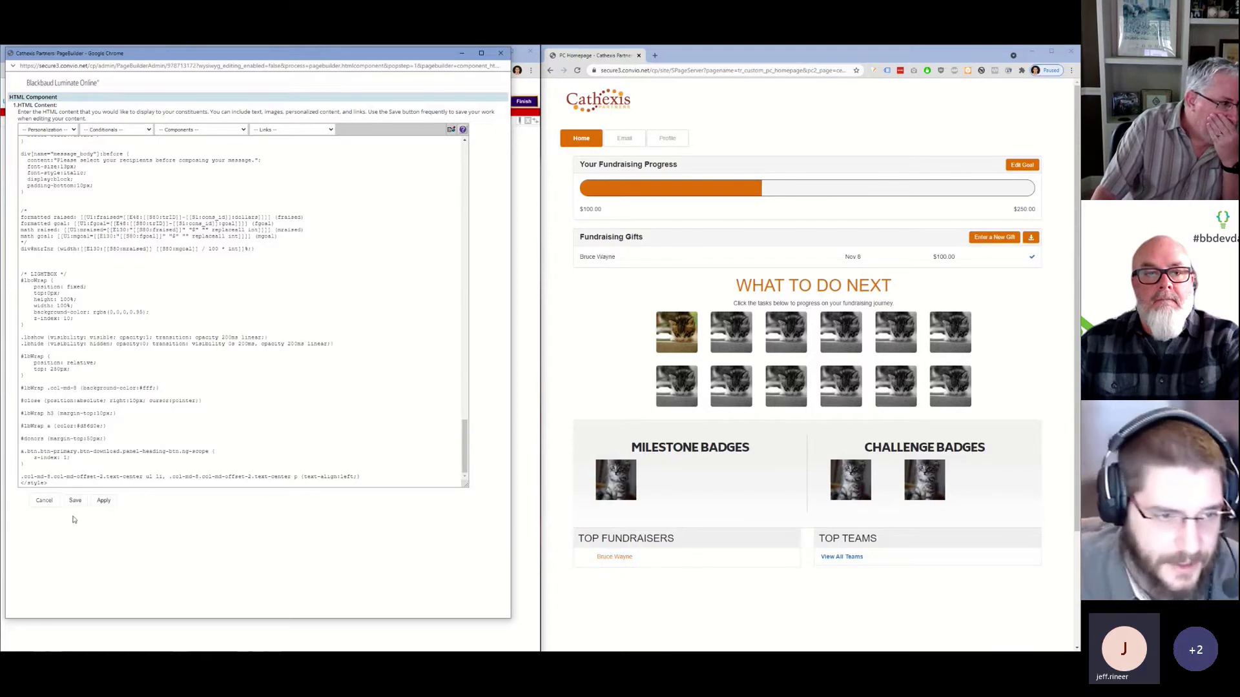
left_click(46, 501)
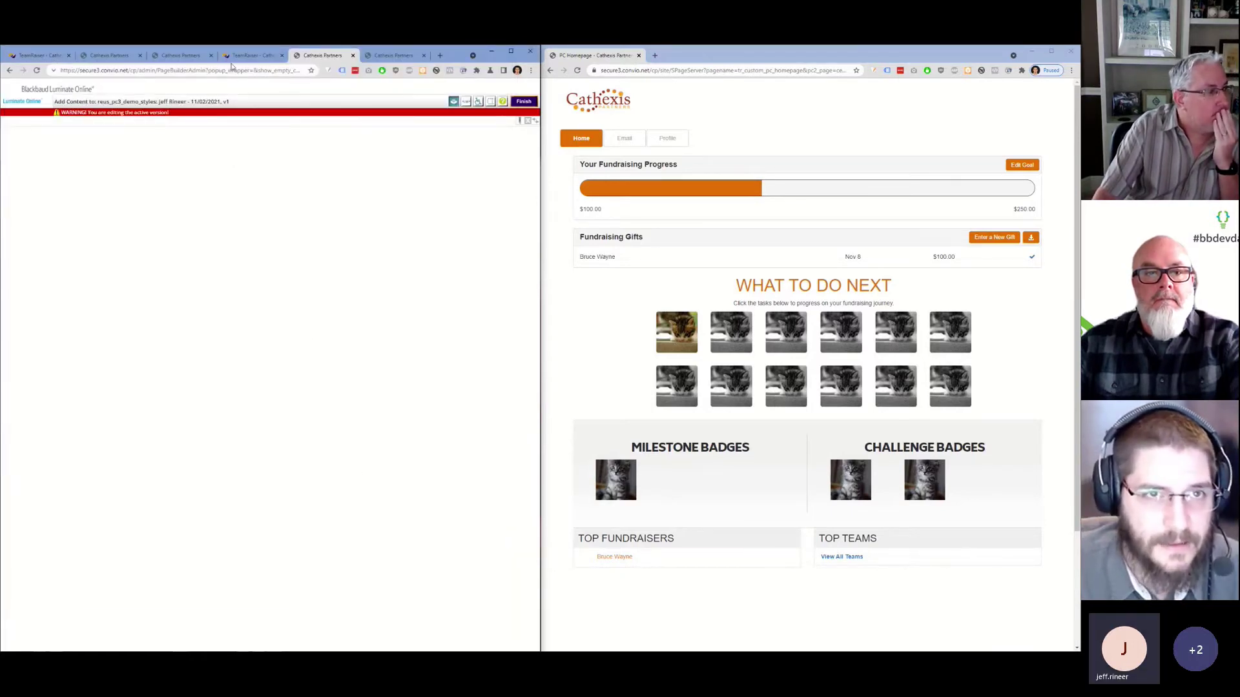
Open the custom style sheet (custom.css) of the Custom PC Homepage Demo Participant Center.
left_click(234, 59)
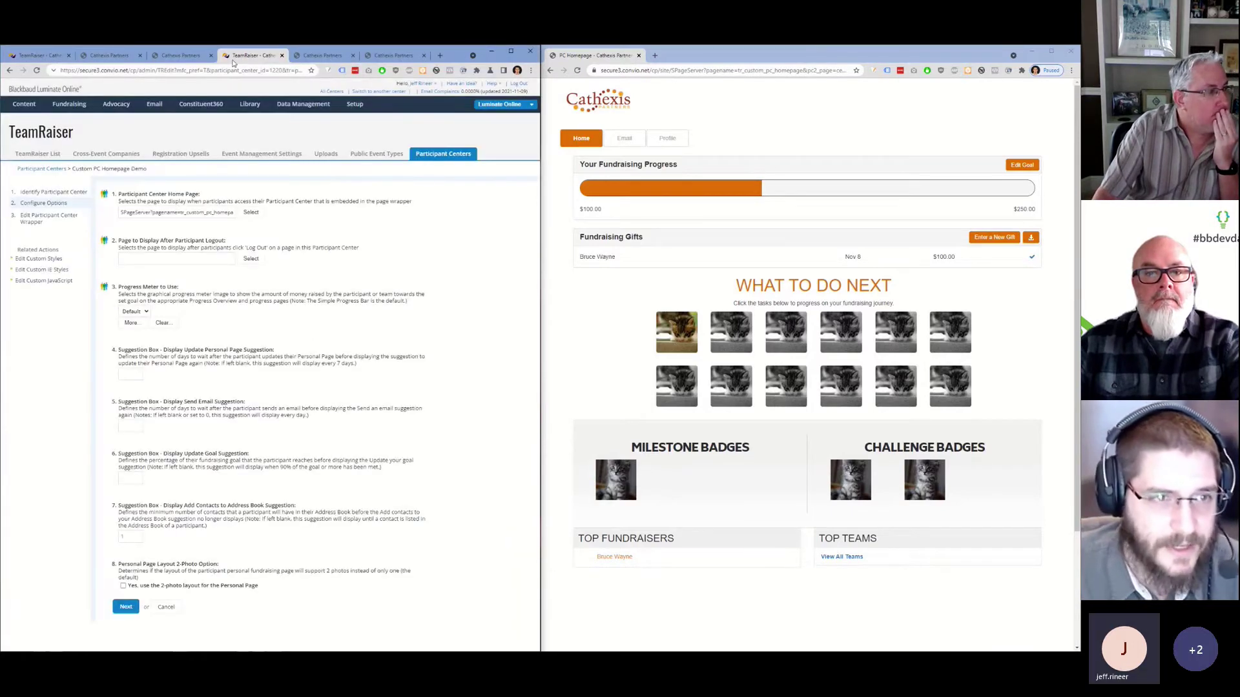
left_click(71, 271)
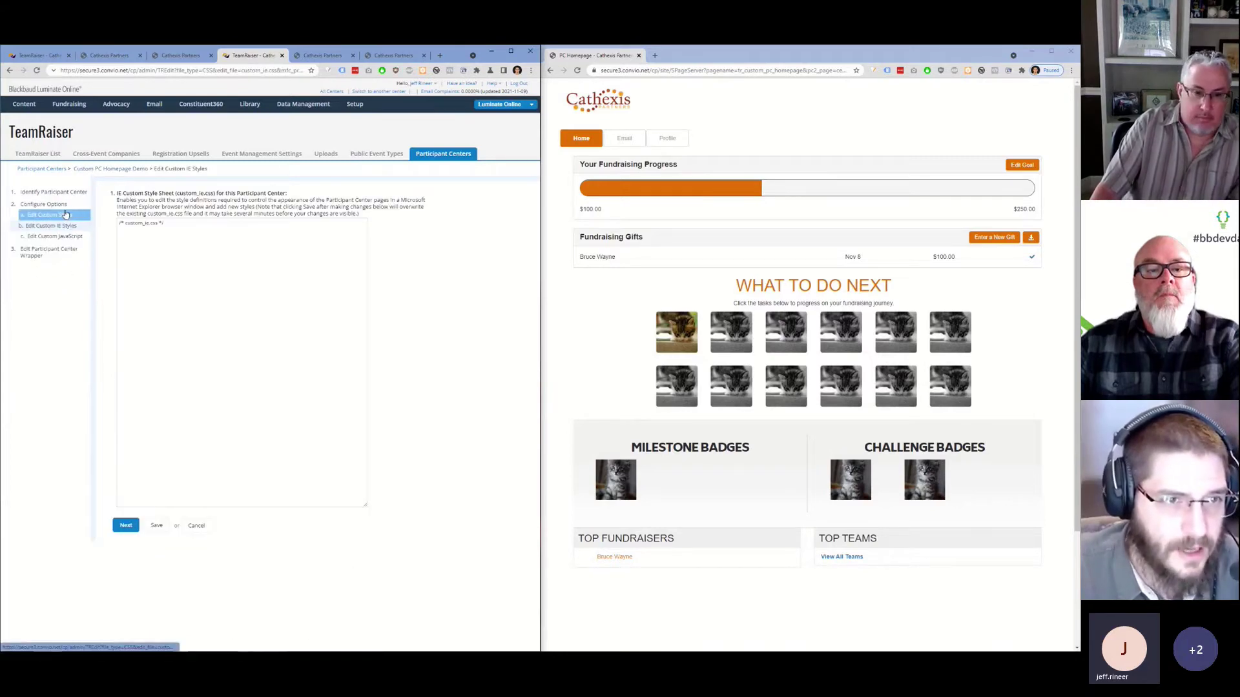
left_click(52, 215)
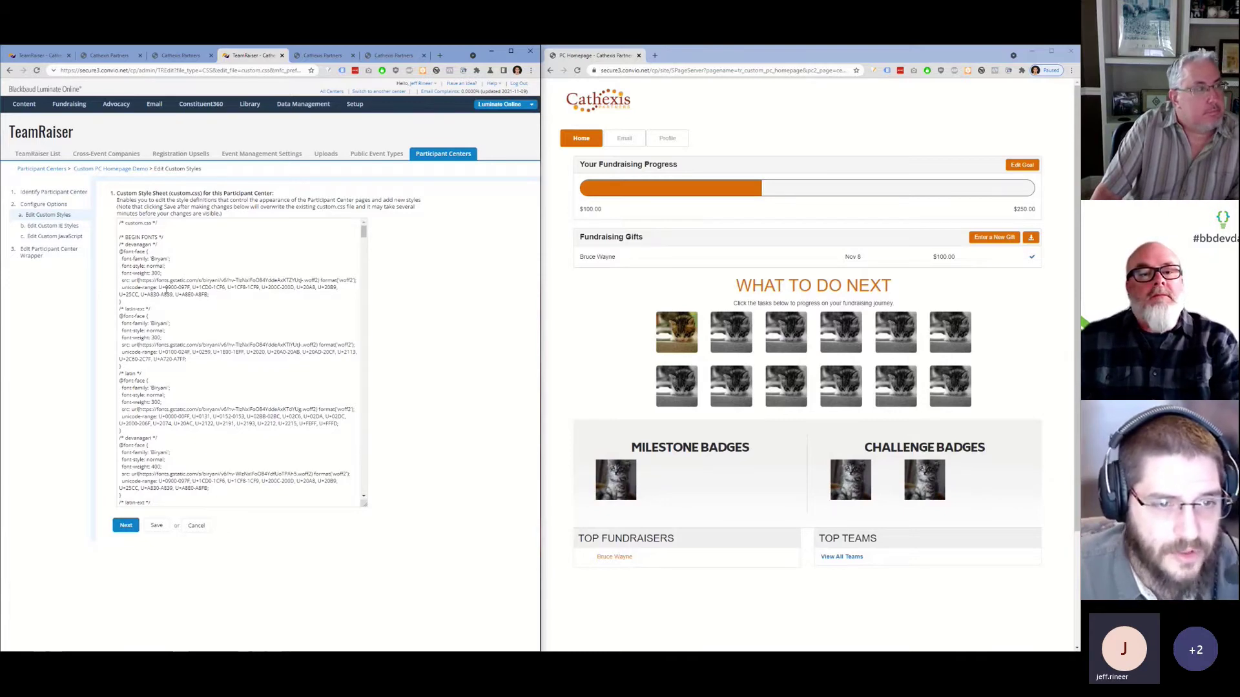
Examine custom.css from the Biryani font-face rules through the navigation icon and profile styles, and return to its beginning.
scroll(166, 291, "down", 5)
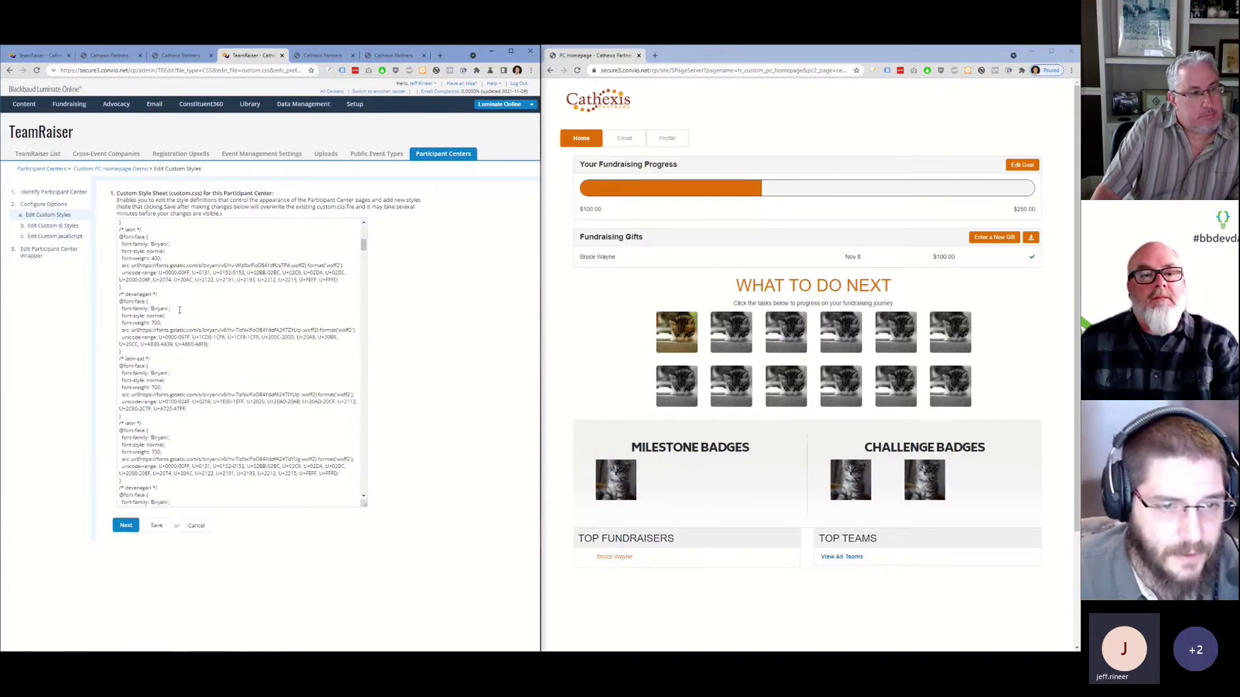
scroll(183, 308, "down", 1)
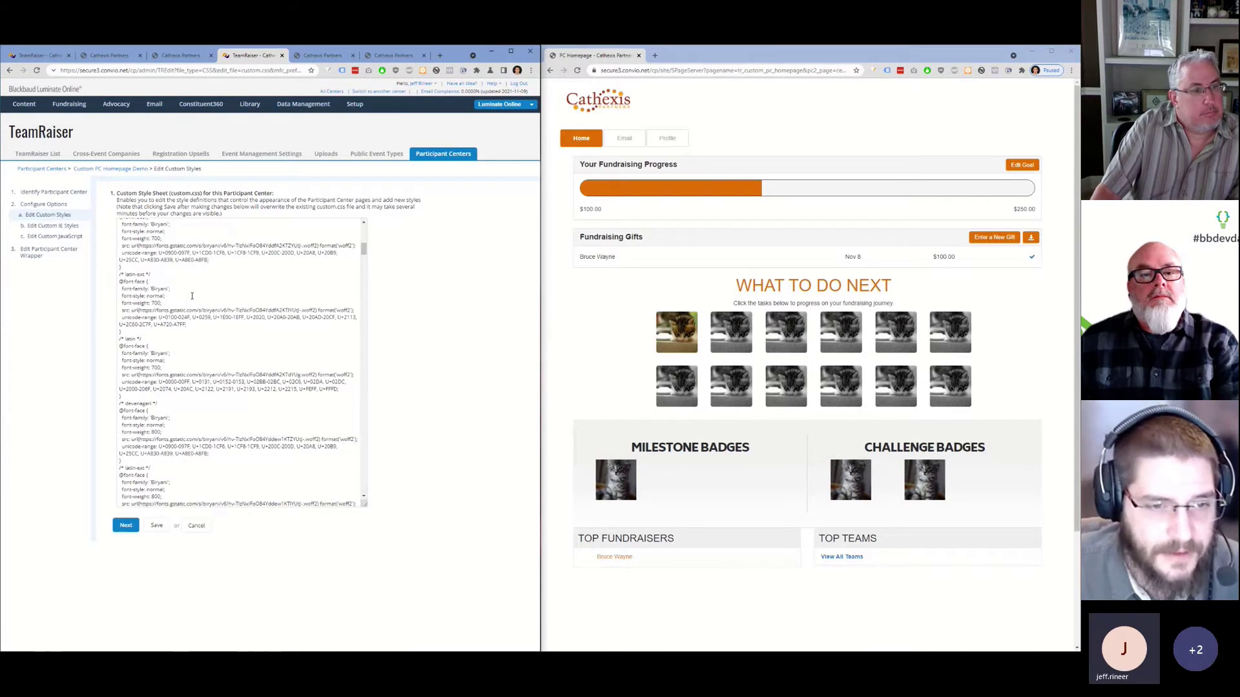
scroll(192, 295, "down", 1)
scroll(197, 309, "down", 1)
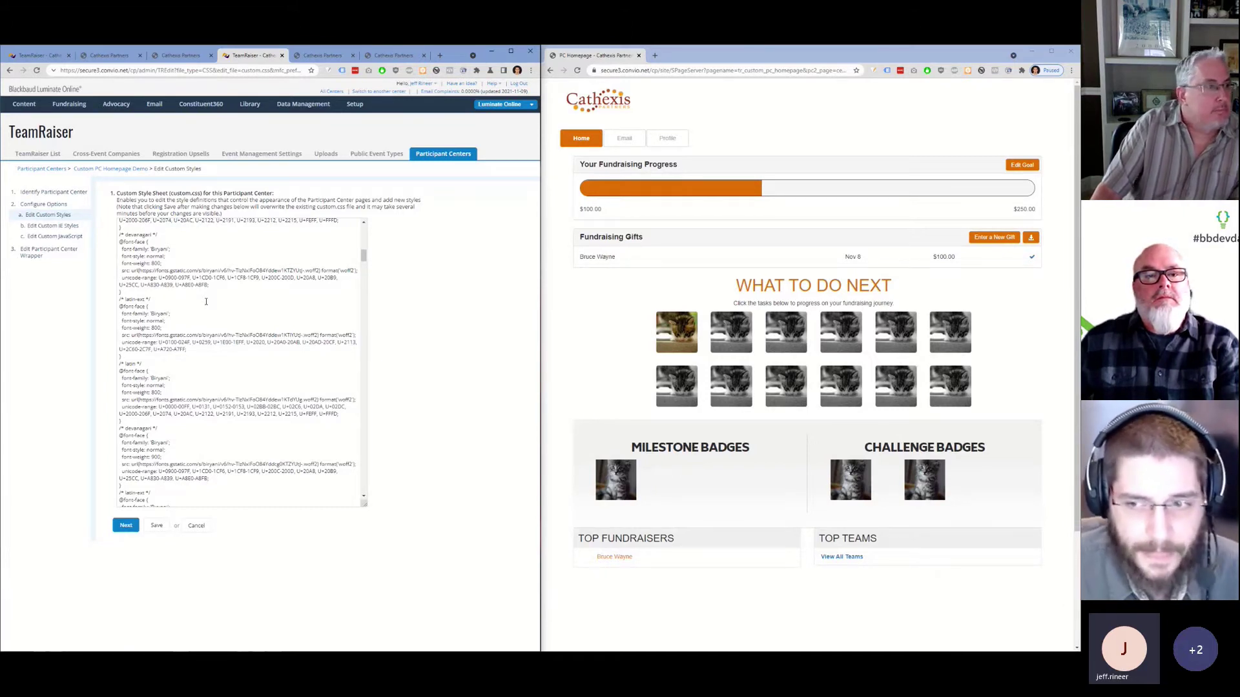
scroll(188, 331, "down", 1)
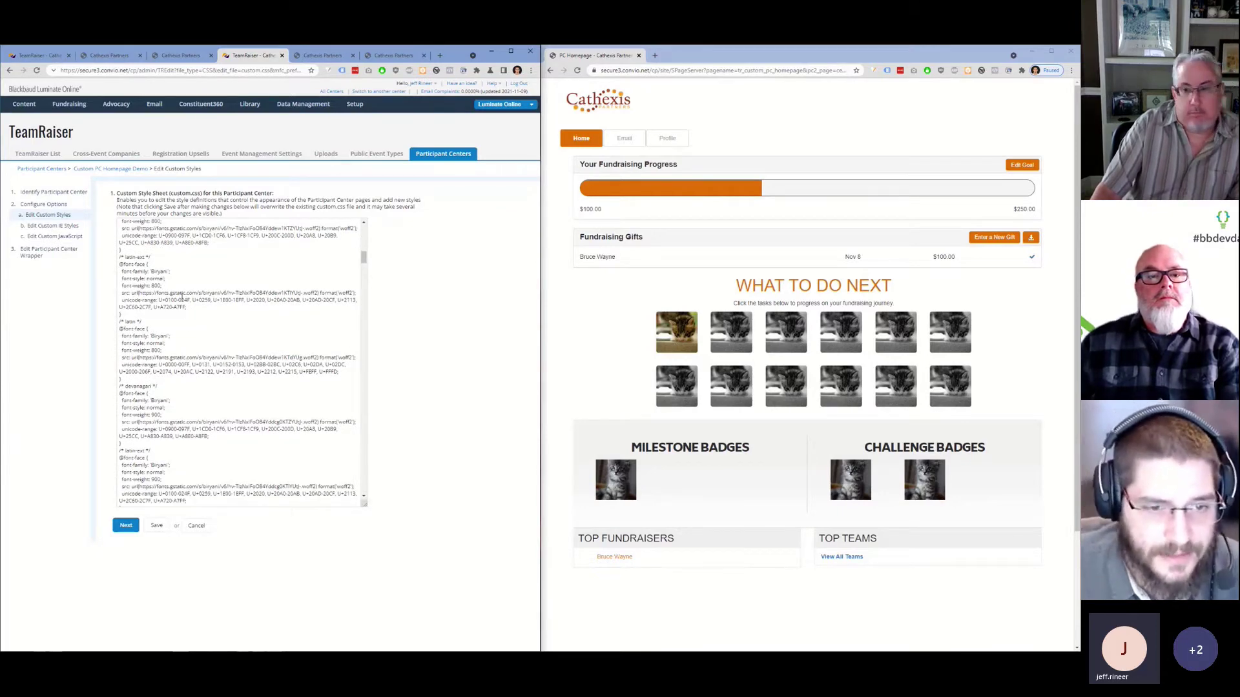
scroll(186, 297, "down", 3)
scroll(187, 297, "down", 8)
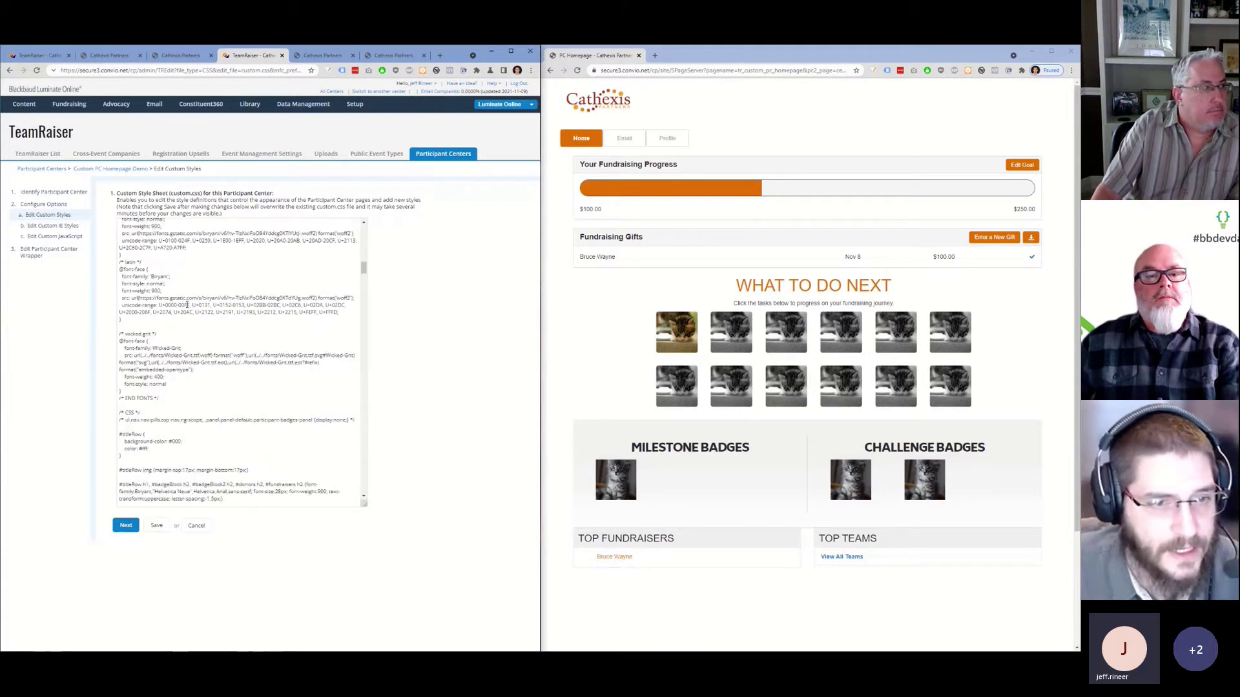
scroll(187, 308, "down", 10)
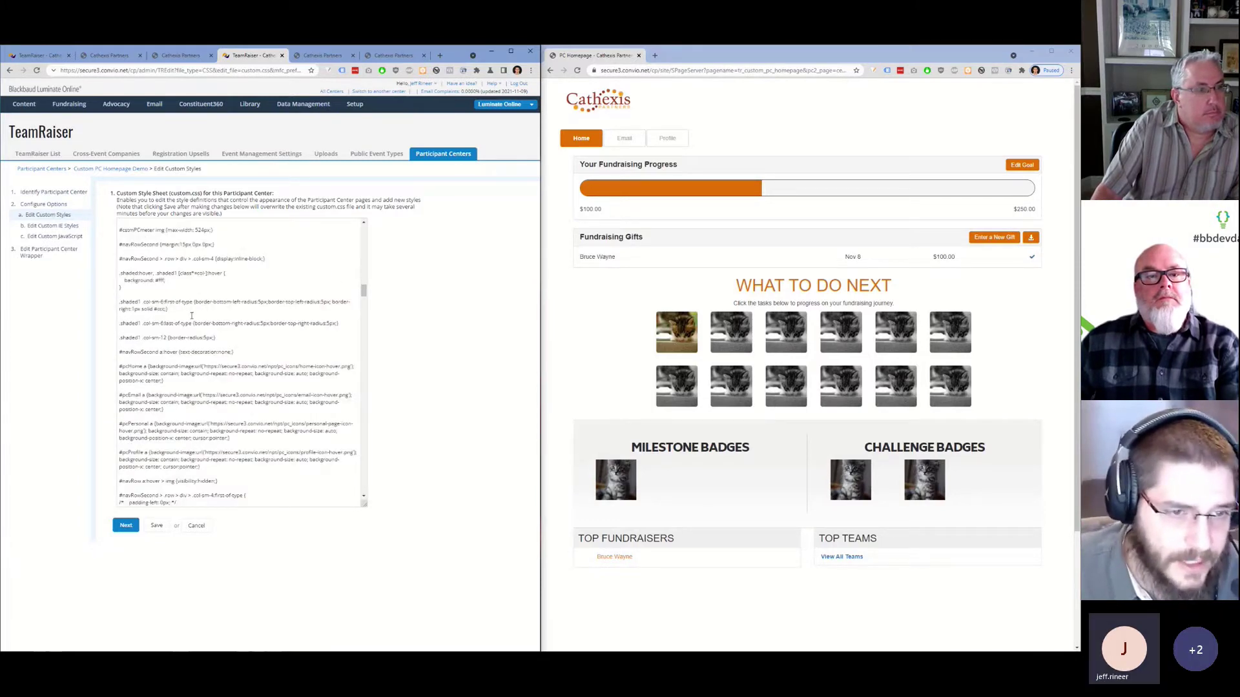
scroll(192, 315, "down", 1)
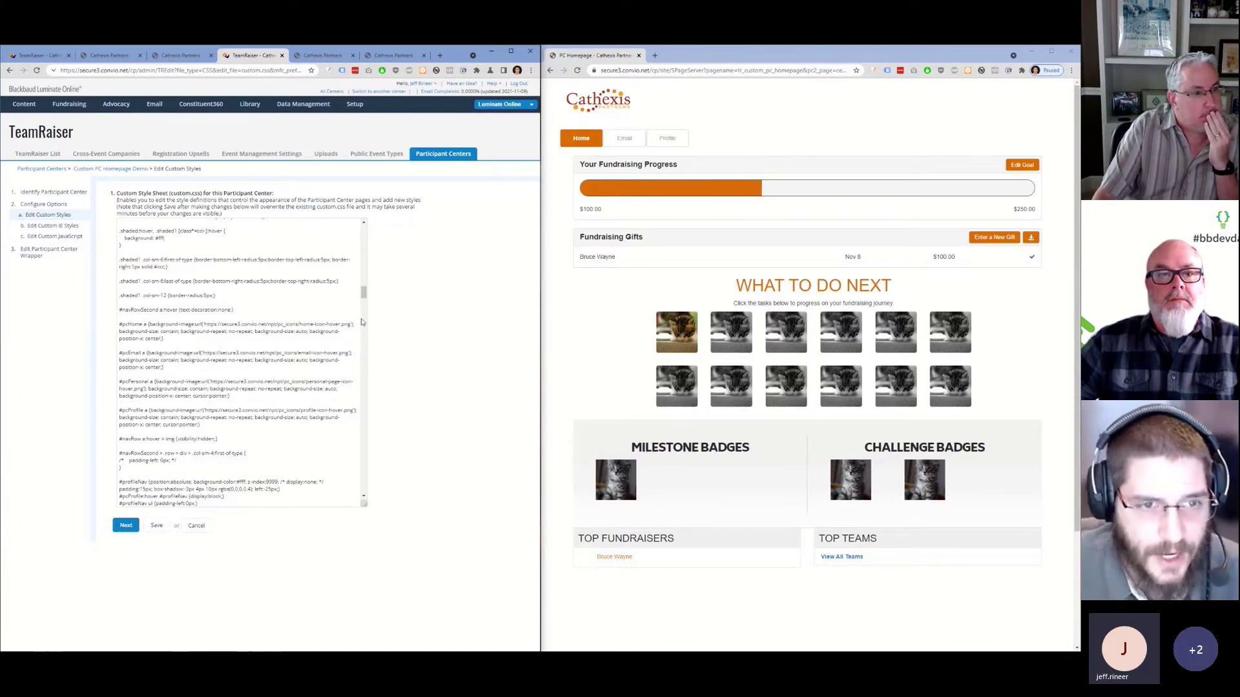
left_click(365, 295)
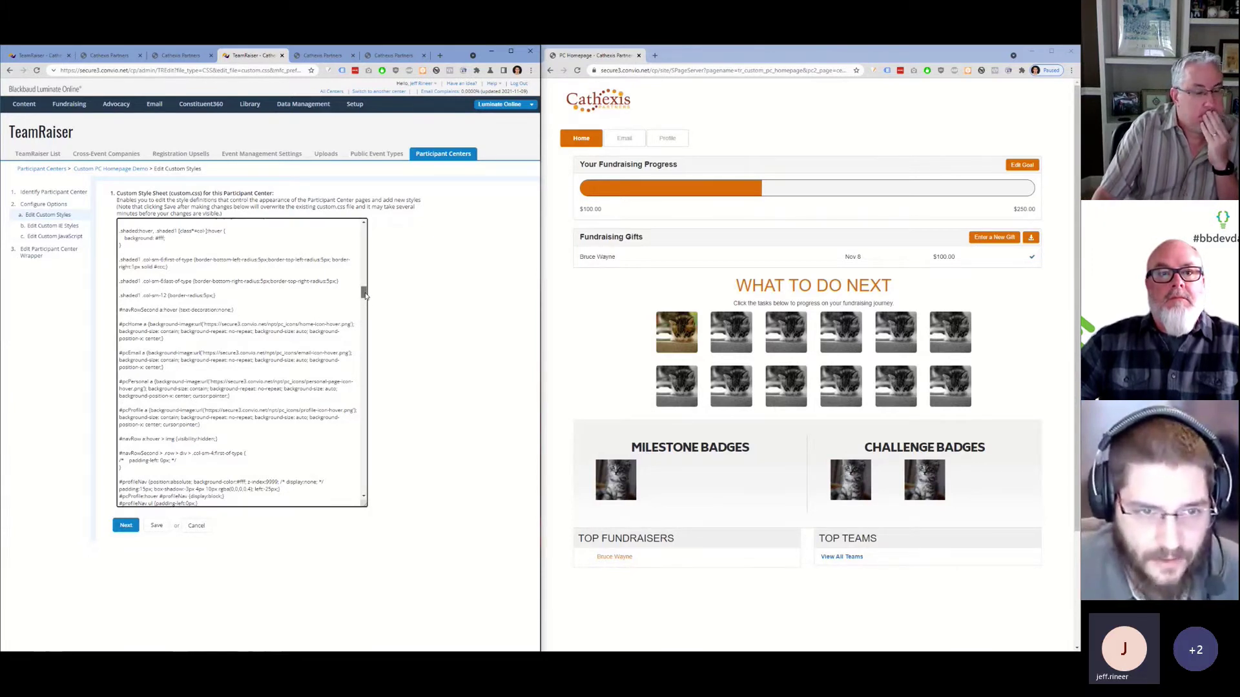
left_click_drag(365, 295, 359, 227)
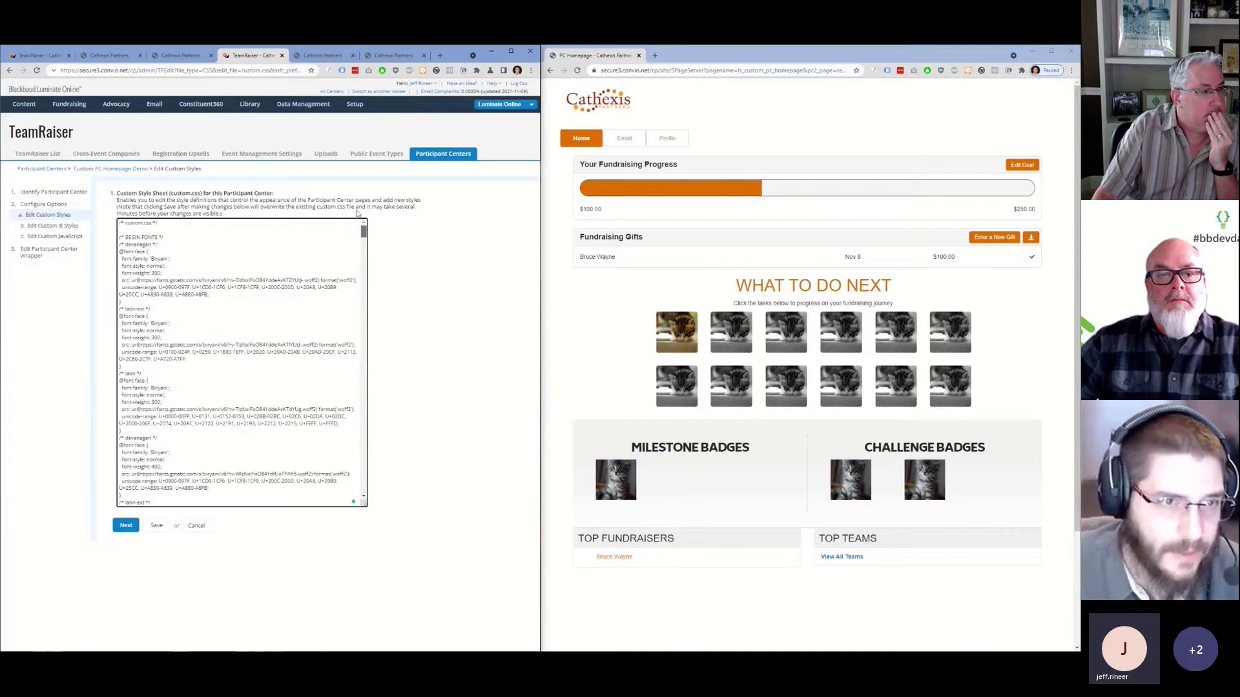
Open the custom JavaScript (custom.js) of the Custom PC Homepage Demo Participant Center and examine its sample functions.
left_click(55, 237)
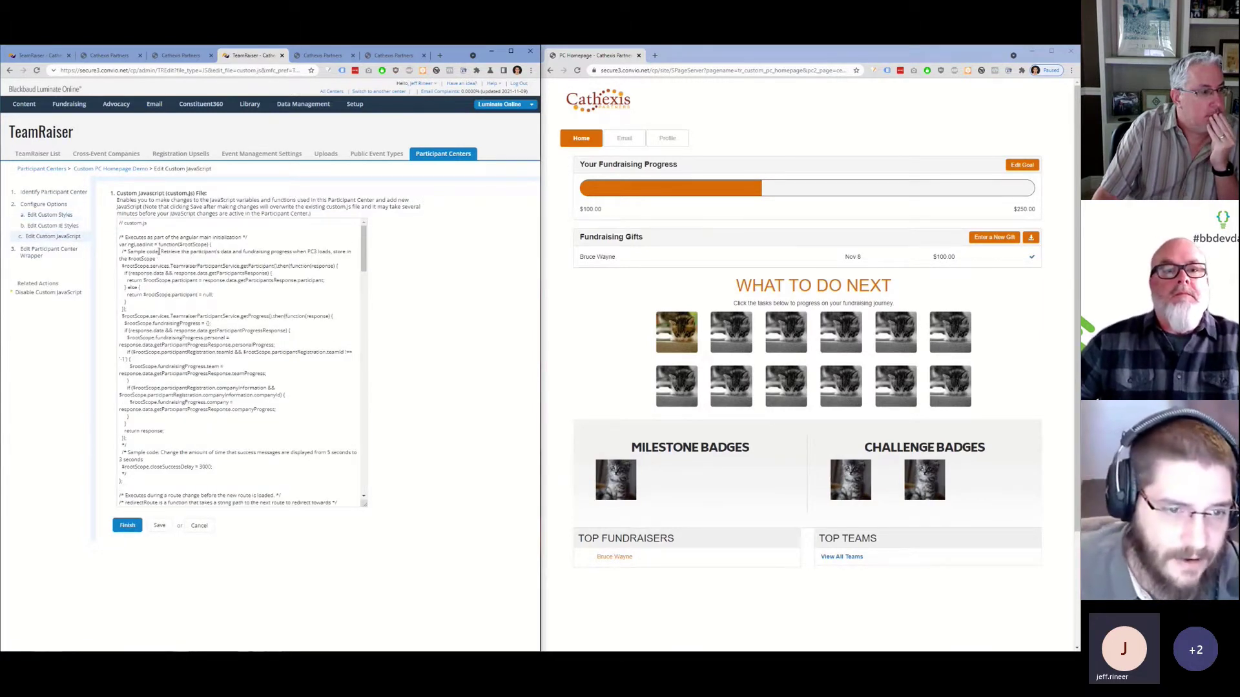
scroll(196, 266, "down", 3)
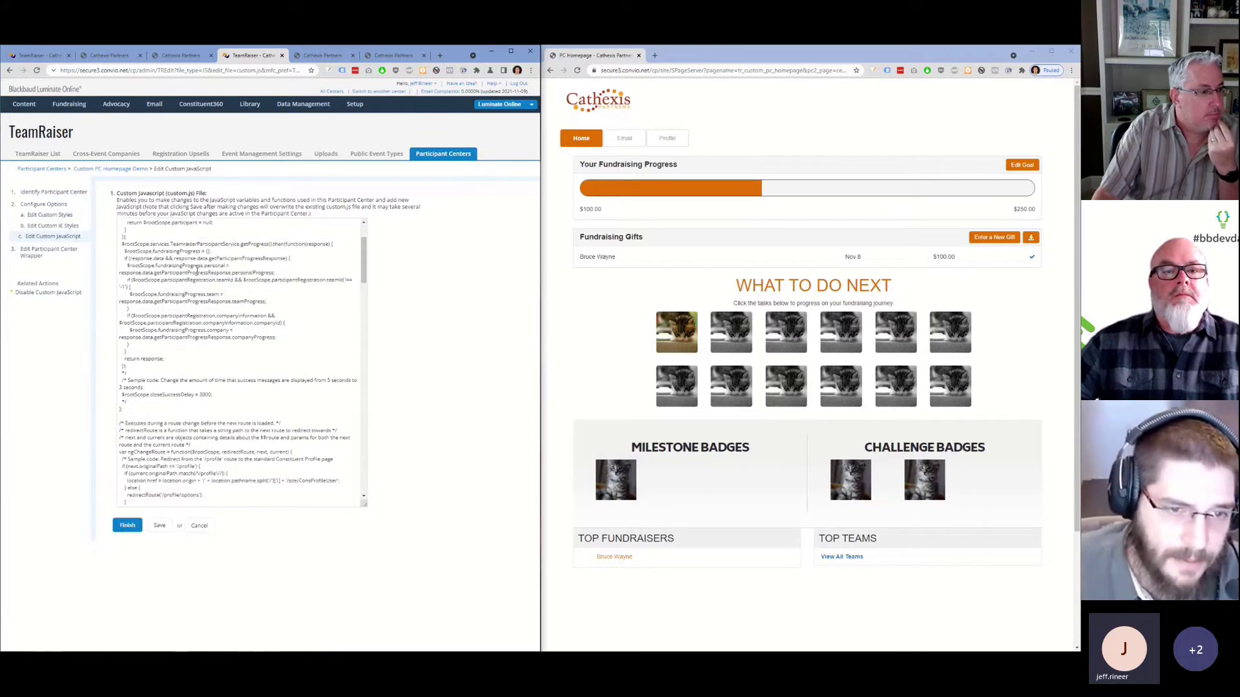
scroll(195, 270, "down", 2)
scroll(195, 276, "down", 3)
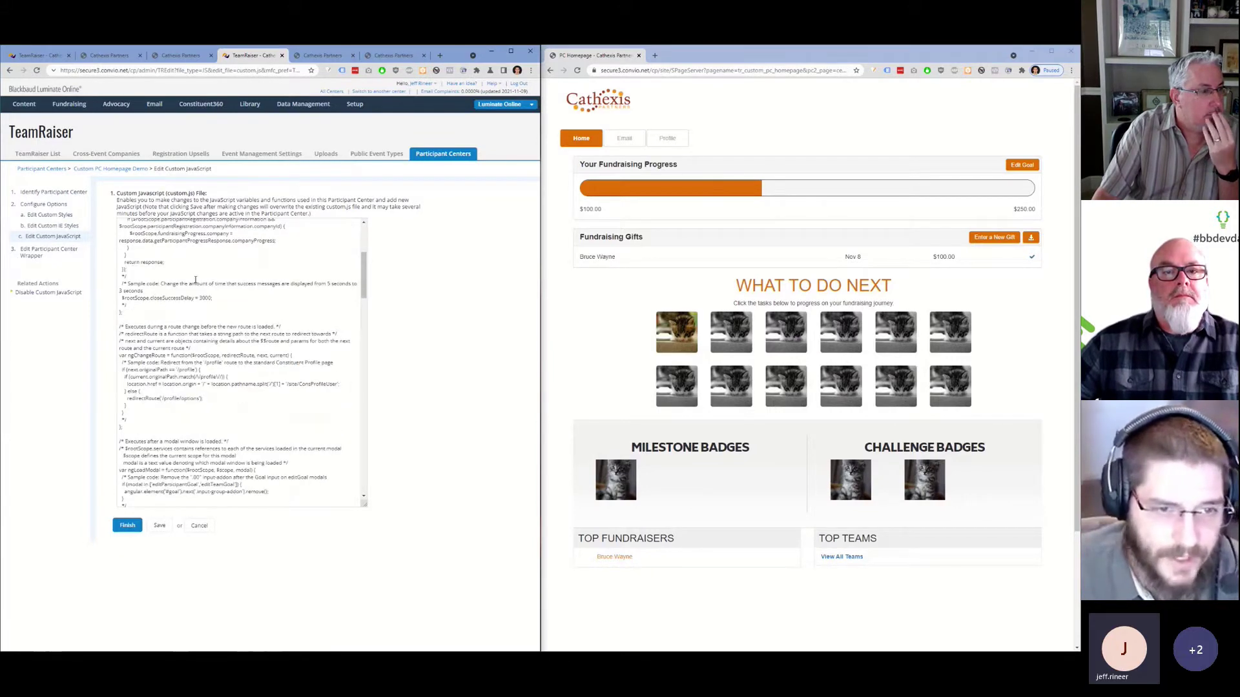
scroll(201, 271, "up", 5)
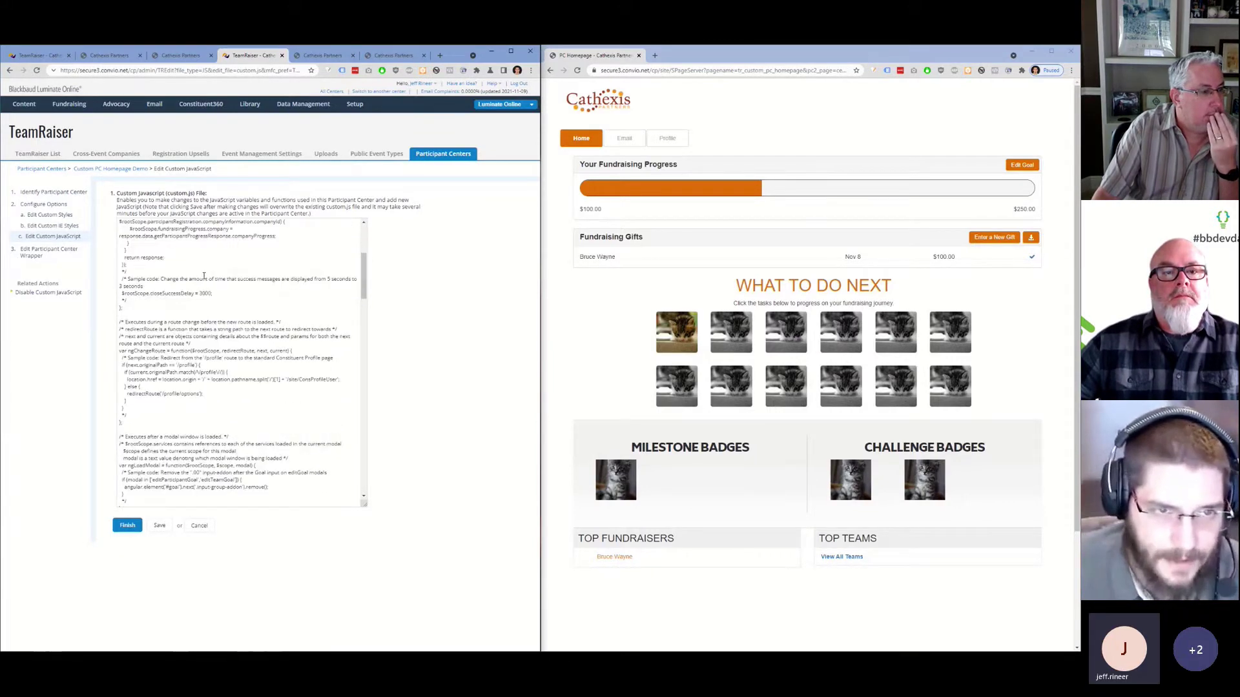
Review the Participant Center's home page setting in its configuration options and its public FTP folder name.
left_click(61, 208)
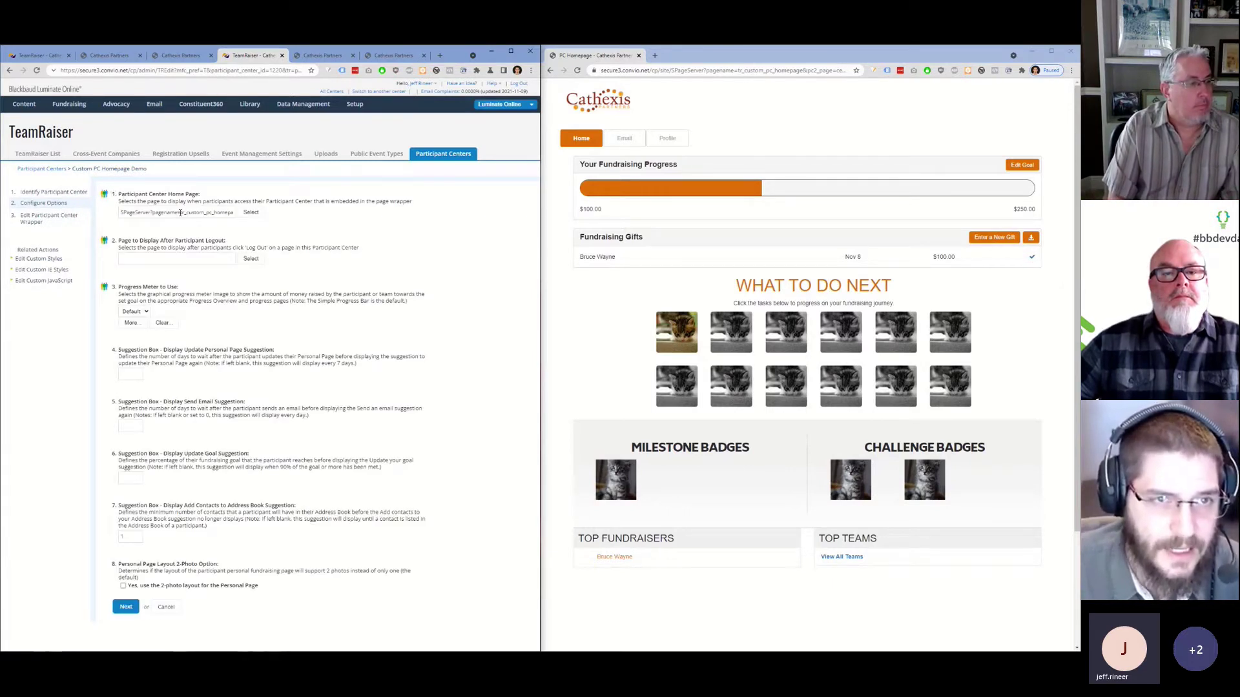
double_click(180, 213)
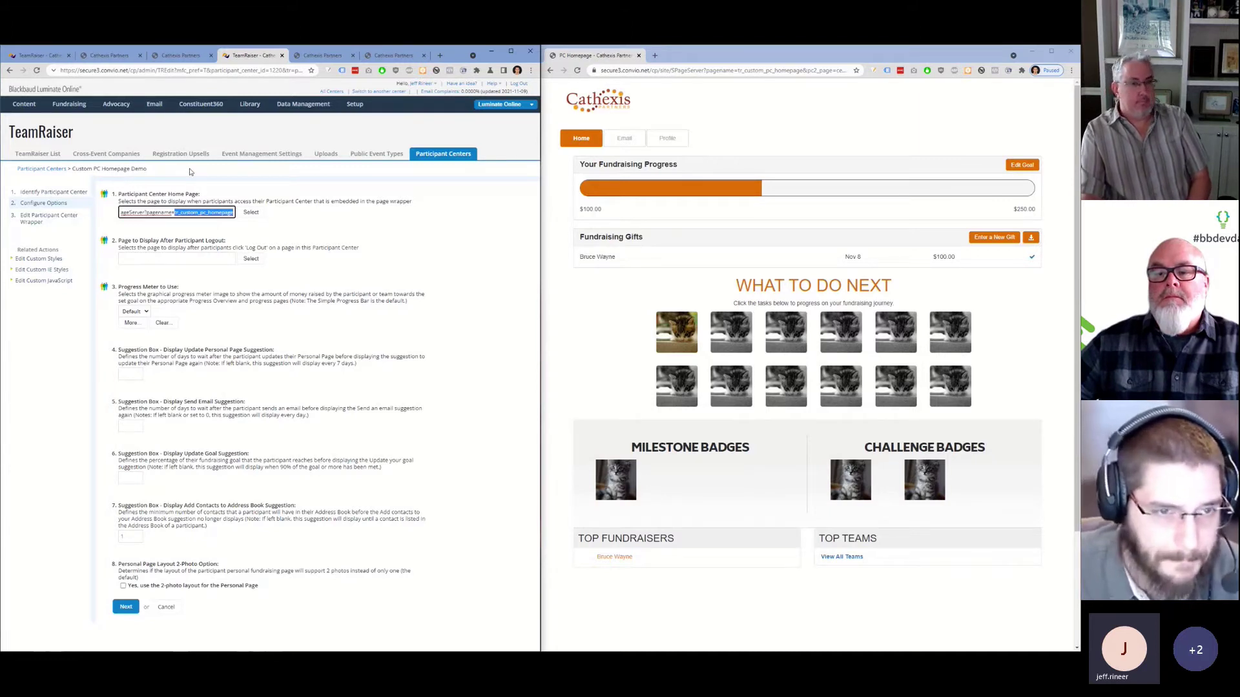
left_click(80, 193)
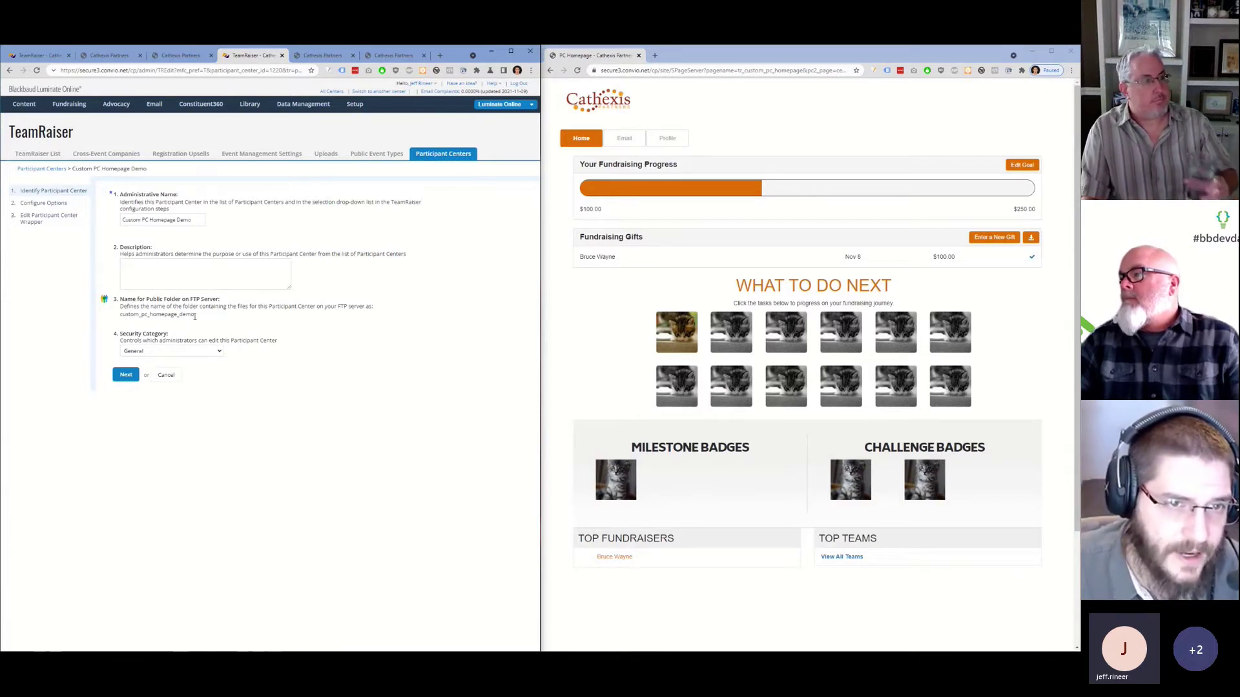
left_click_drag(195, 317, 121, 312)
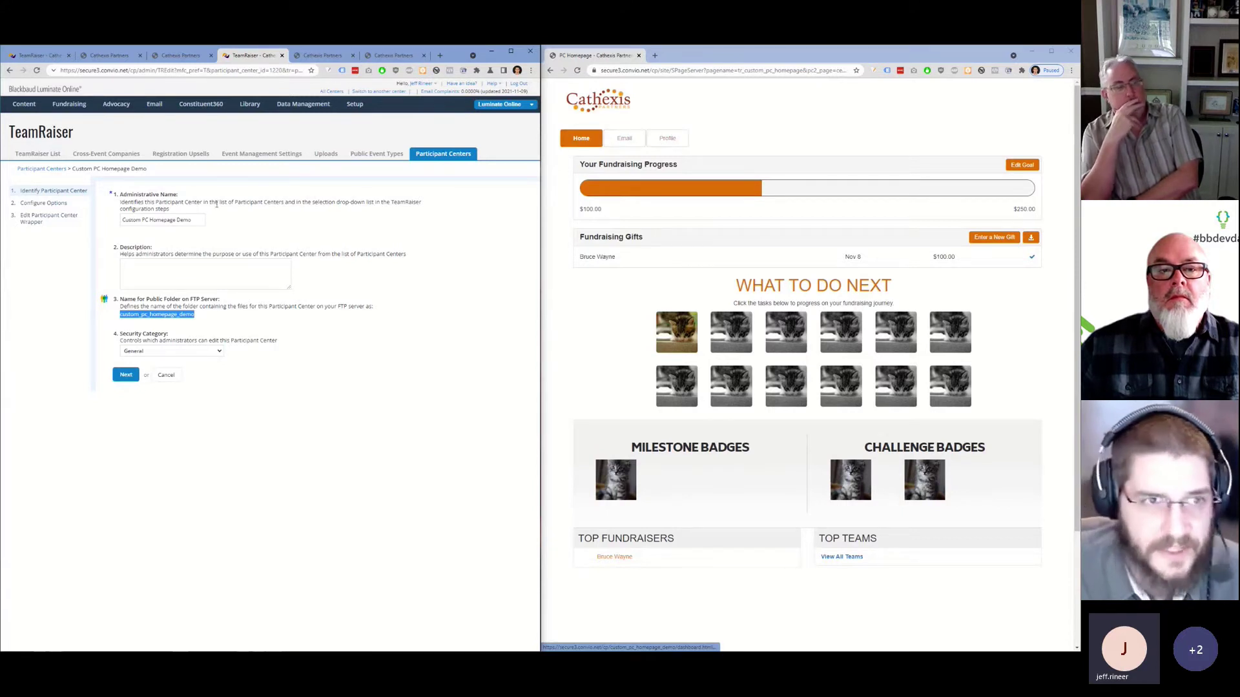
View the Participant Center's wrapper content, and check the name of the tr_custom_pc_homepage page in PageBuilder.
left_click(68, 226)
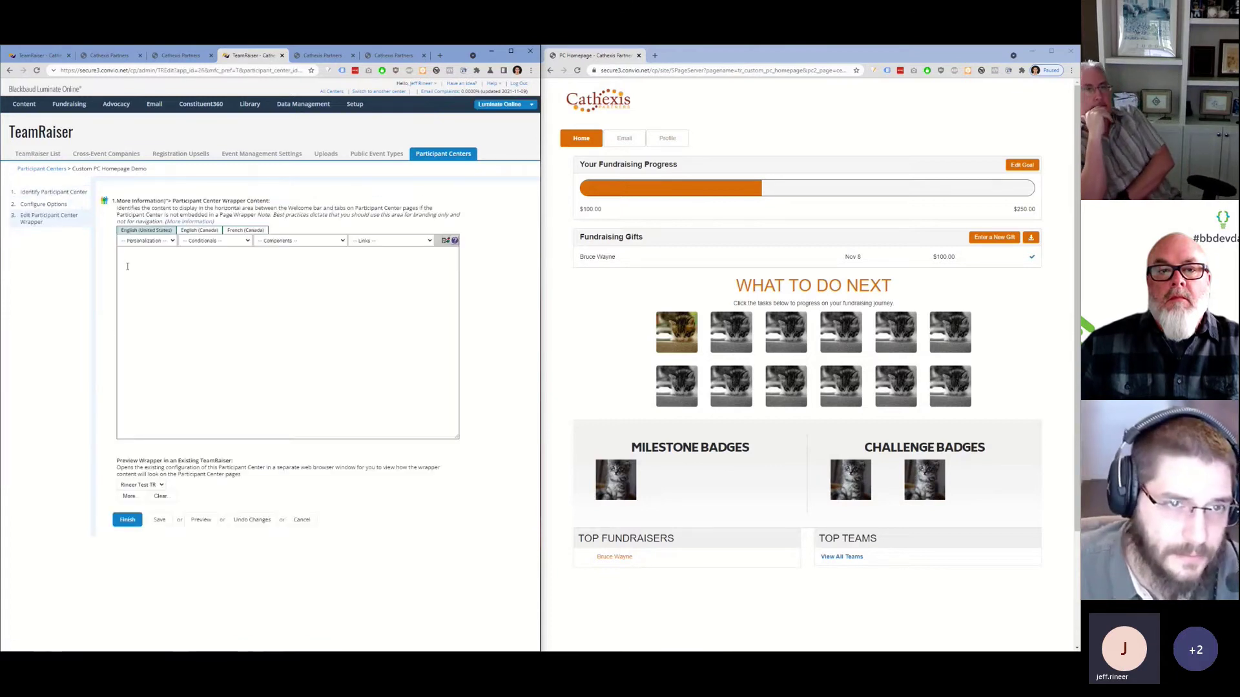
left_click(127, 266)
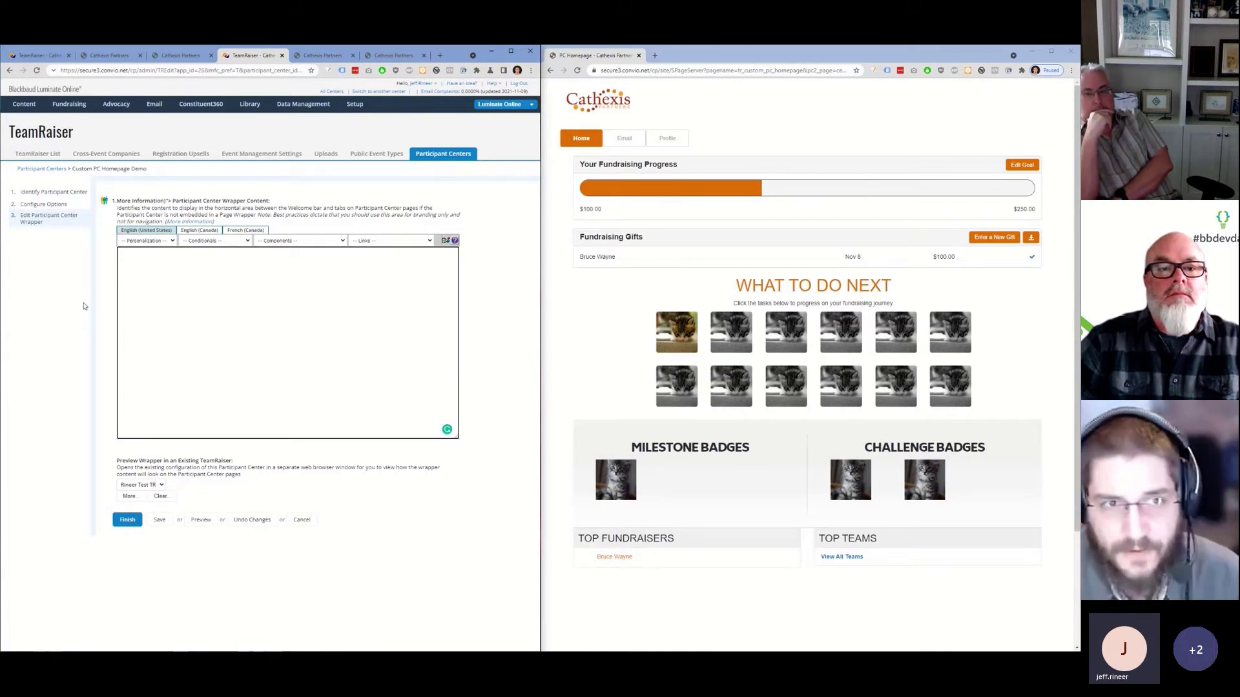
left_click(54, 210)
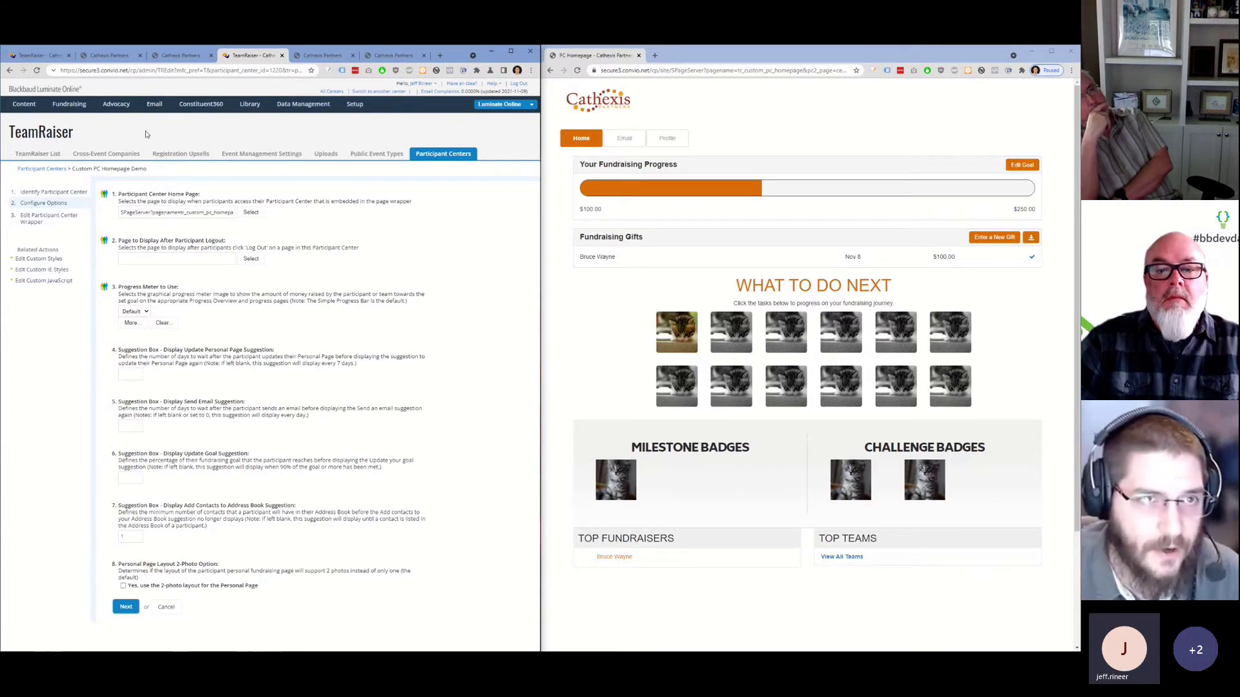
left_click(110, 56)
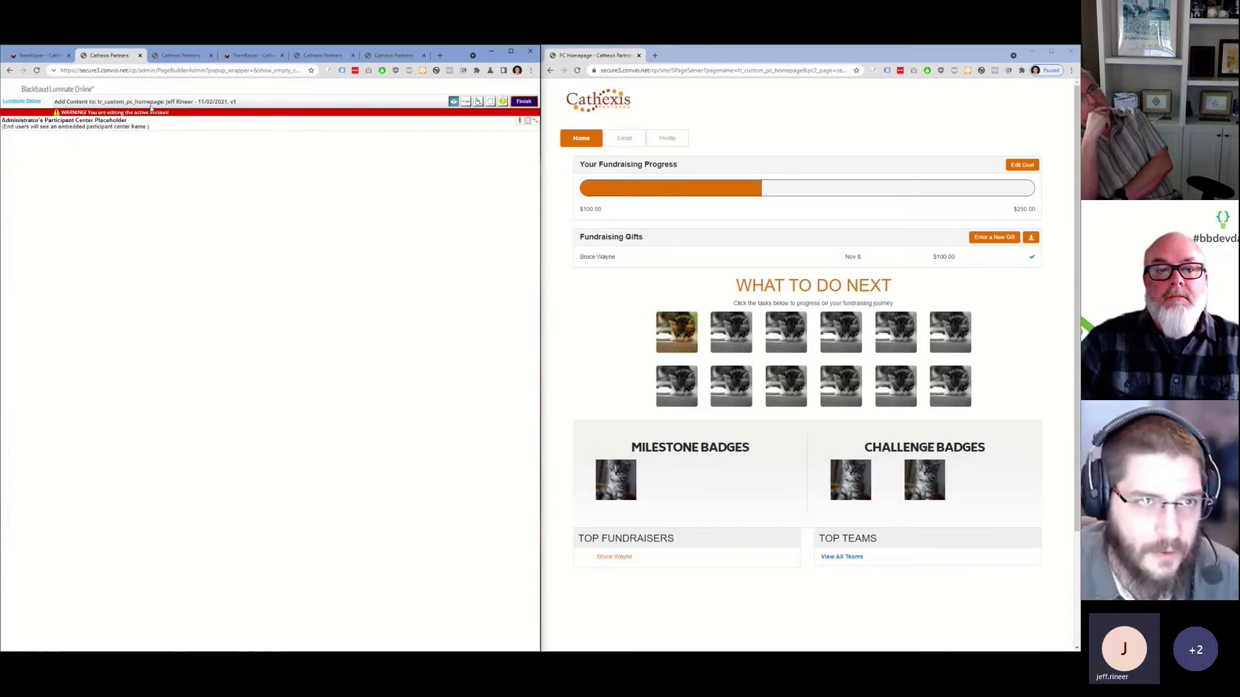
left_click_drag(165, 102, 97, 100)
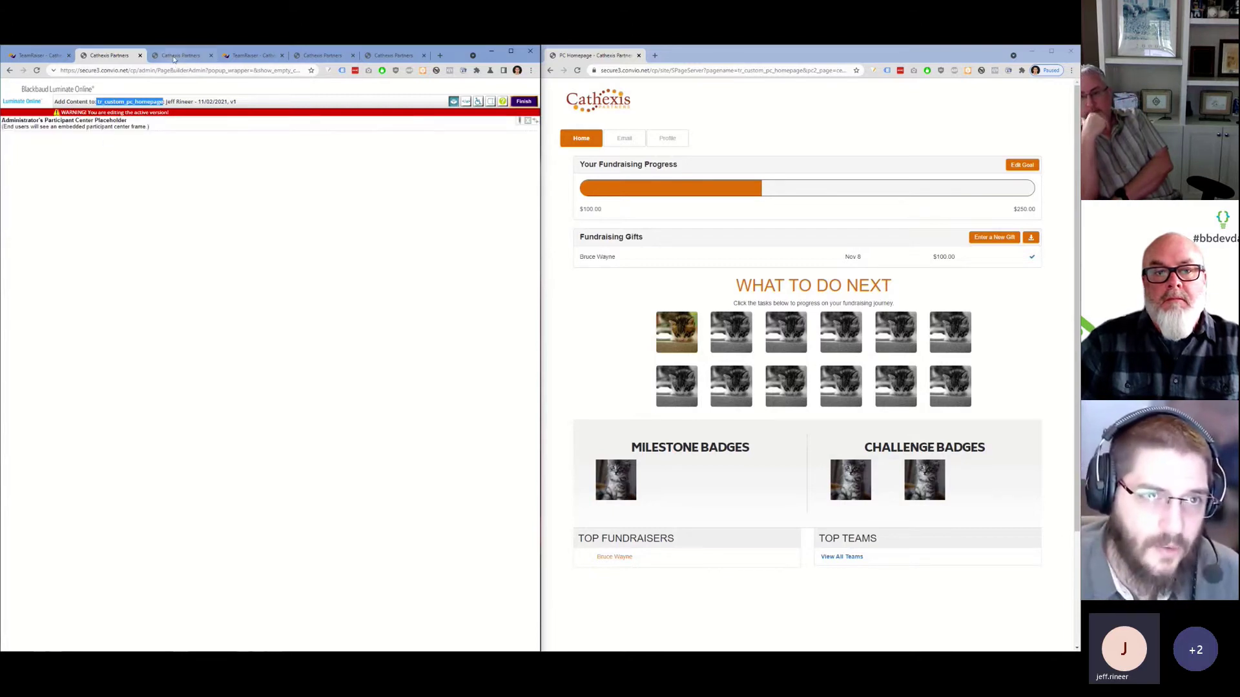
Copy the reusable page name reus_pc_whats_next from the What to Do Next block's HTML, and close the editor without saving.
left_click(173, 57)
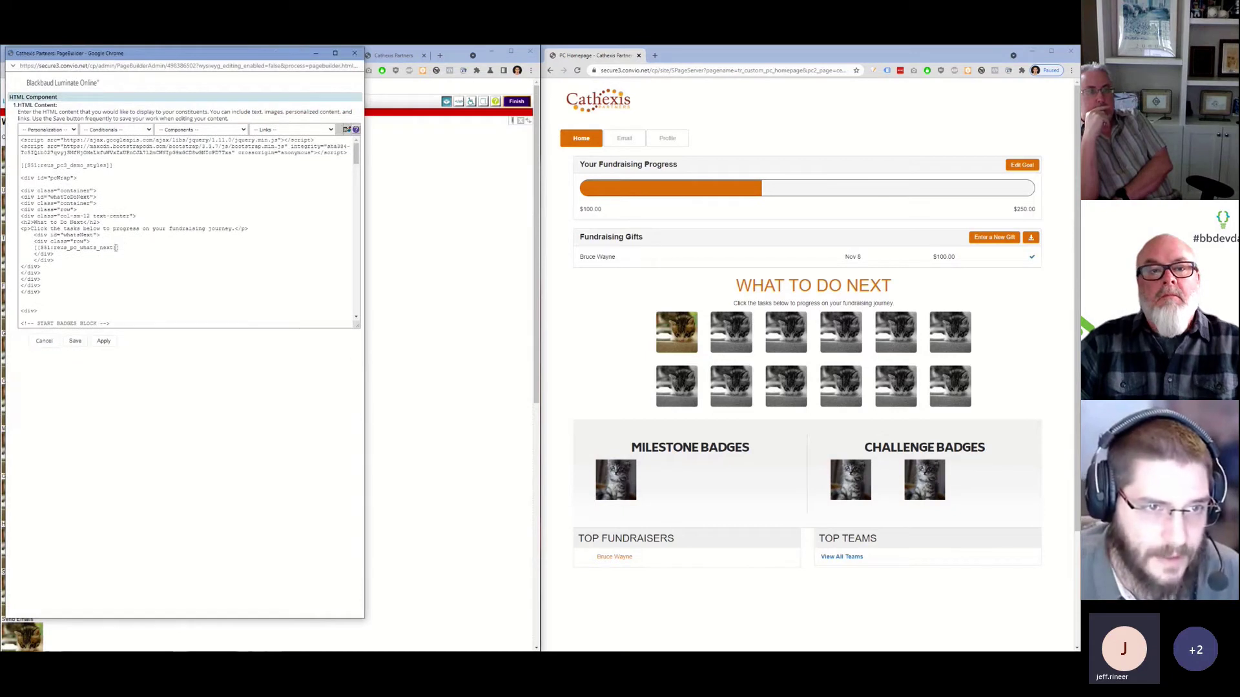
left_click_drag(116, 247, 53, 247)
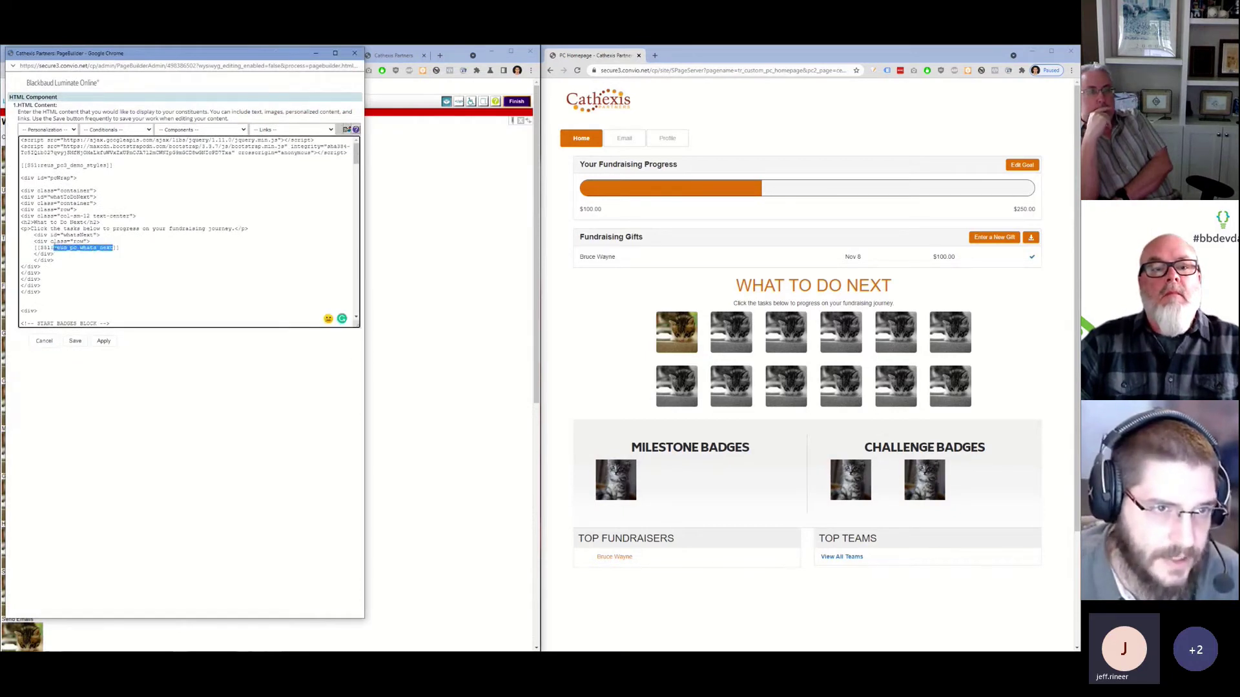
right_click(57, 244)
left_click(91, 278)
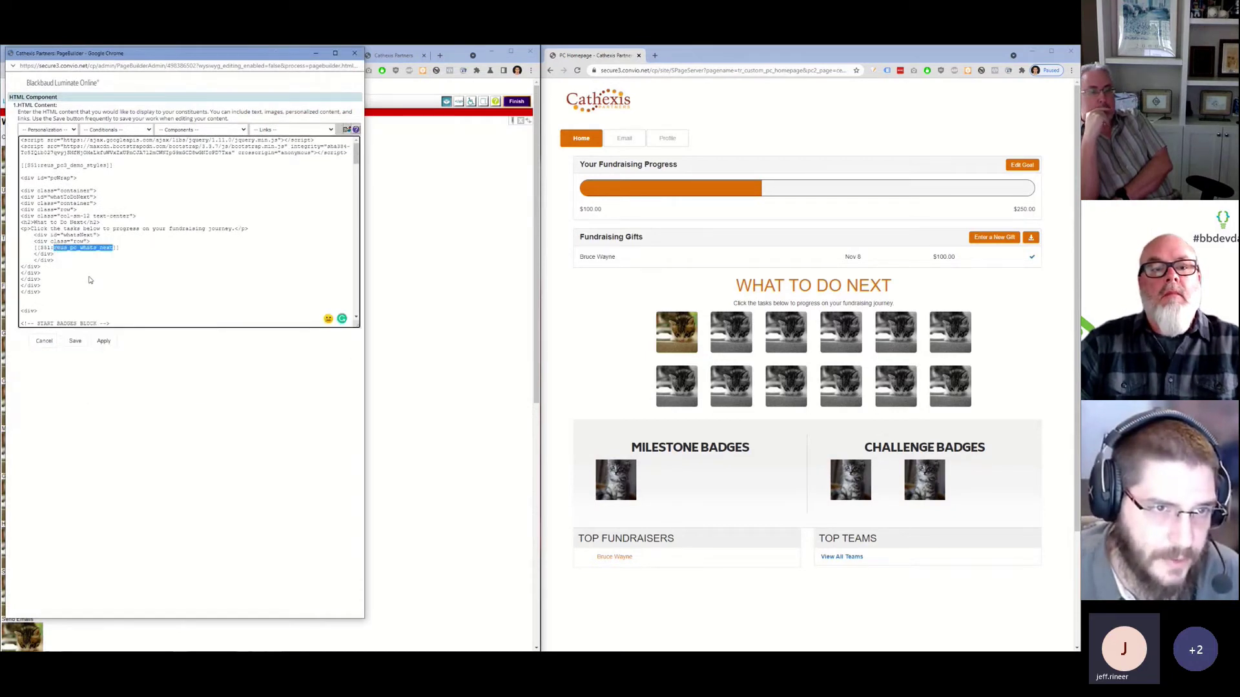
left_click(47, 343)
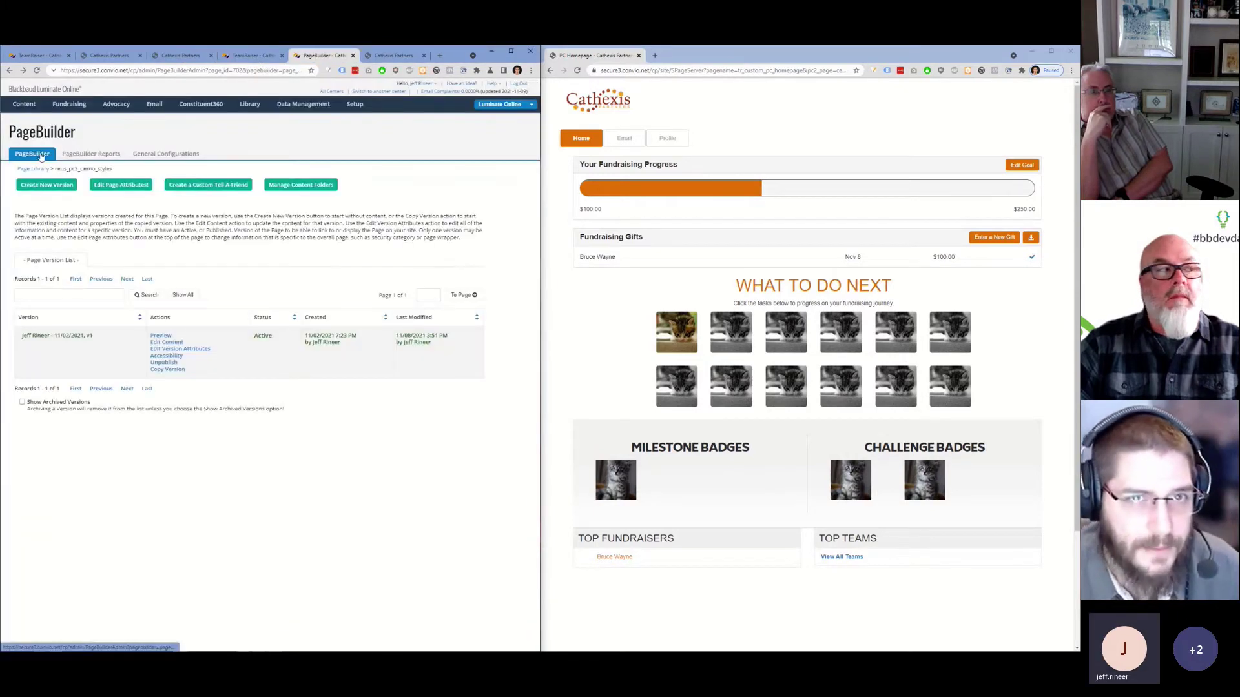
Open the PageBuilder page list in a separate browser tab and search it for reus_pc_whats_next.
middle_click(84, 147)
left_click_drag(339, 55, 401, 55)
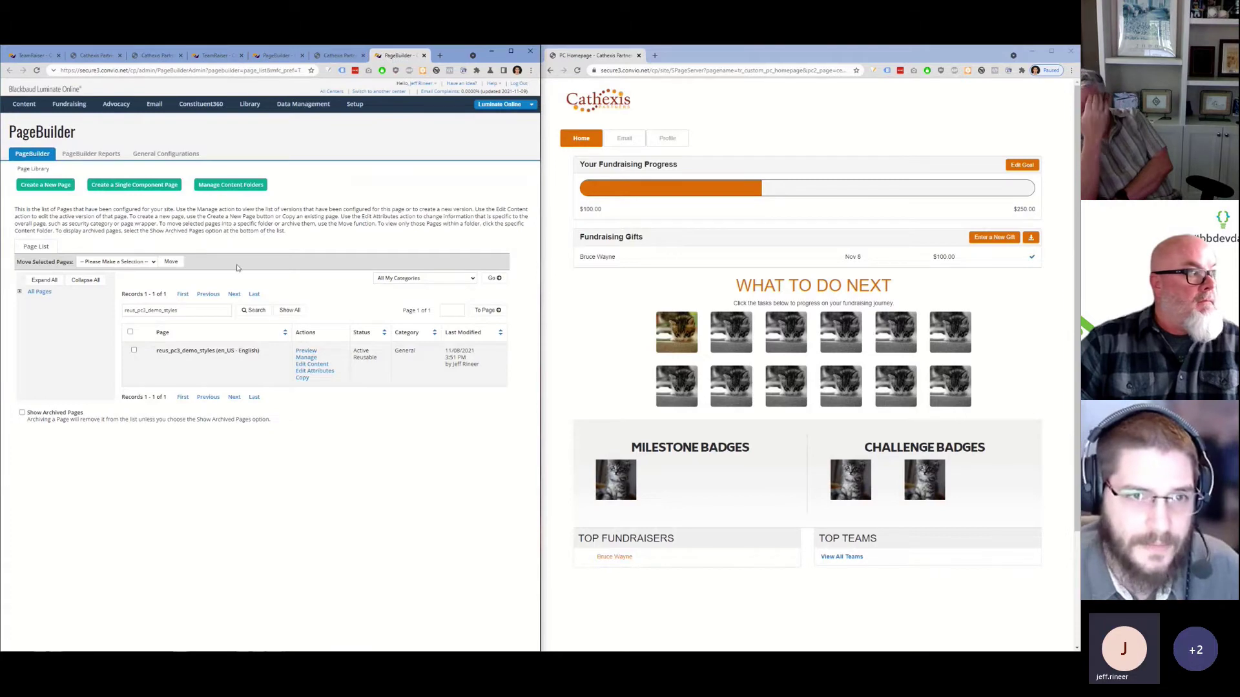
left_click(178, 310)
key("ctrl+a")
key("ctrl+v")
key("Return")
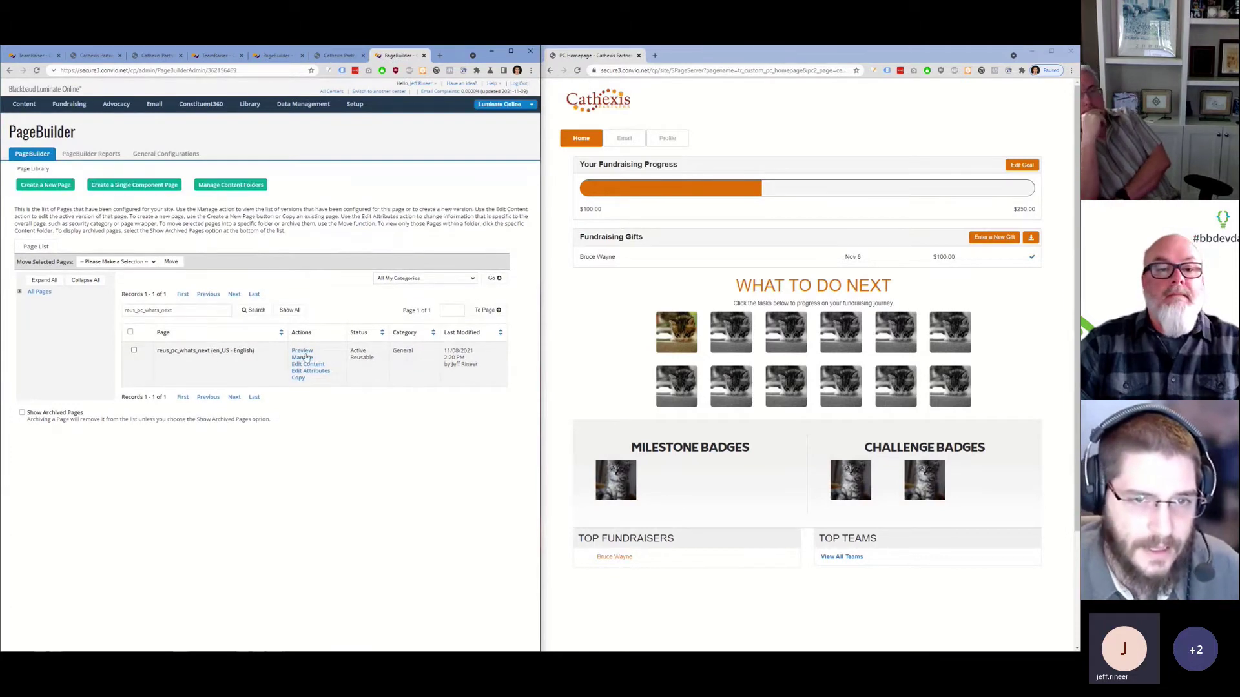
Open the HTML content of the active reus_pc_whats_next version and enlarge its editor window and text area.
left_click(307, 358)
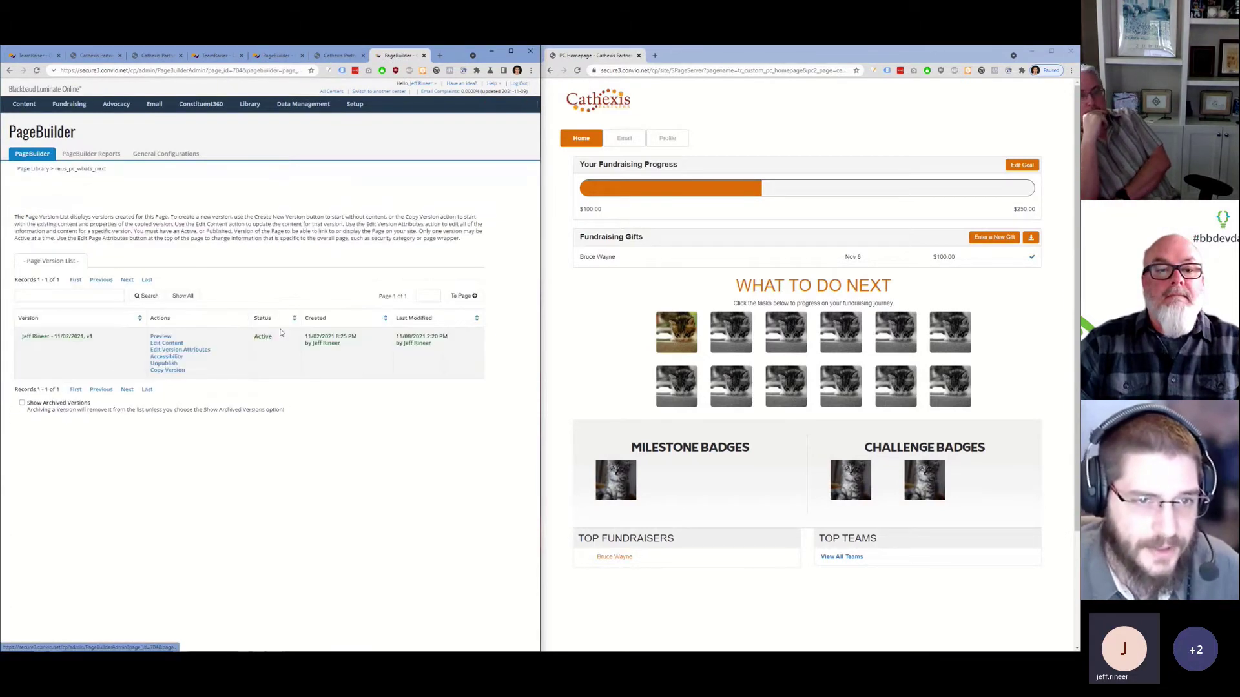
left_click(175, 344)
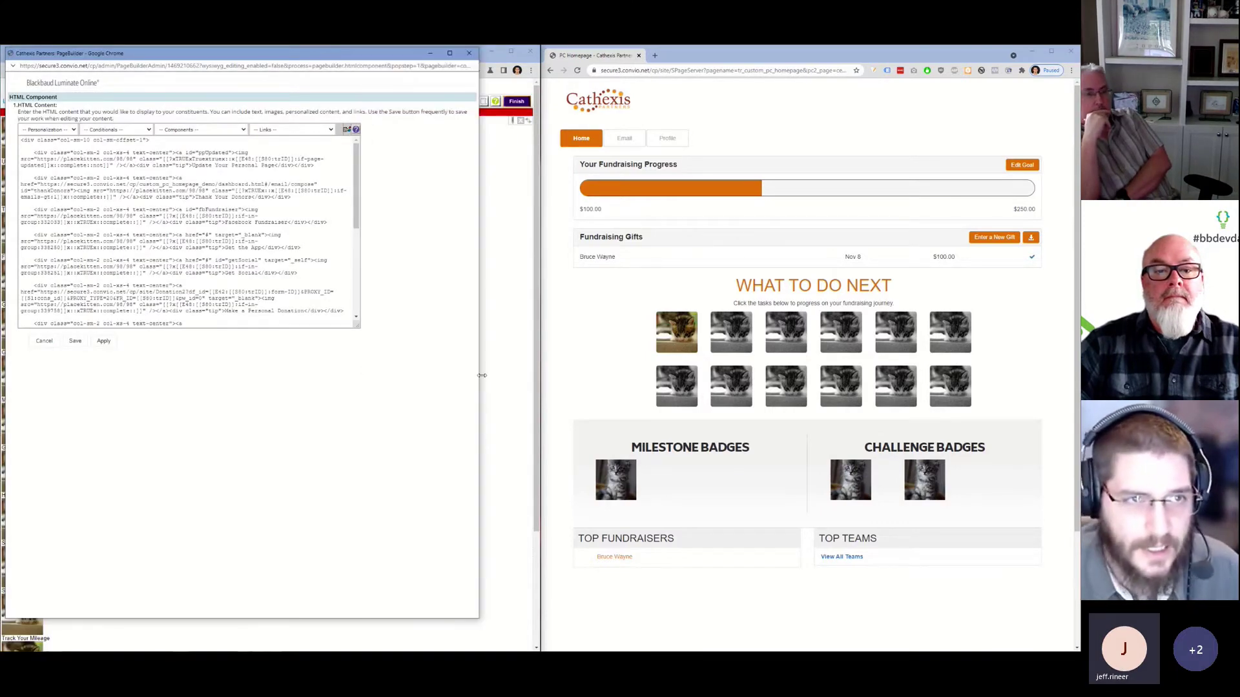
left_click_drag(357, 325, 425, 383)
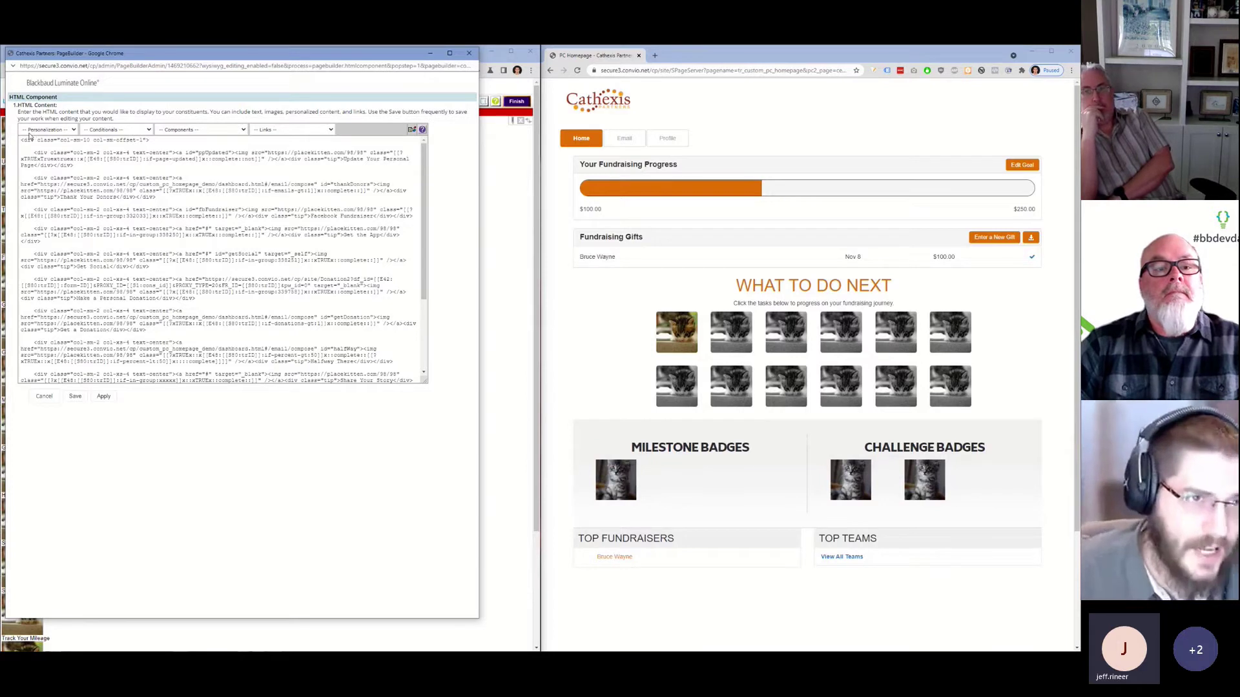
Examine the opening column container and the conditional image classes of the Update Your Personal Page and Thank Your Donors tasks.
left_click_drag(21, 140, 174, 145)
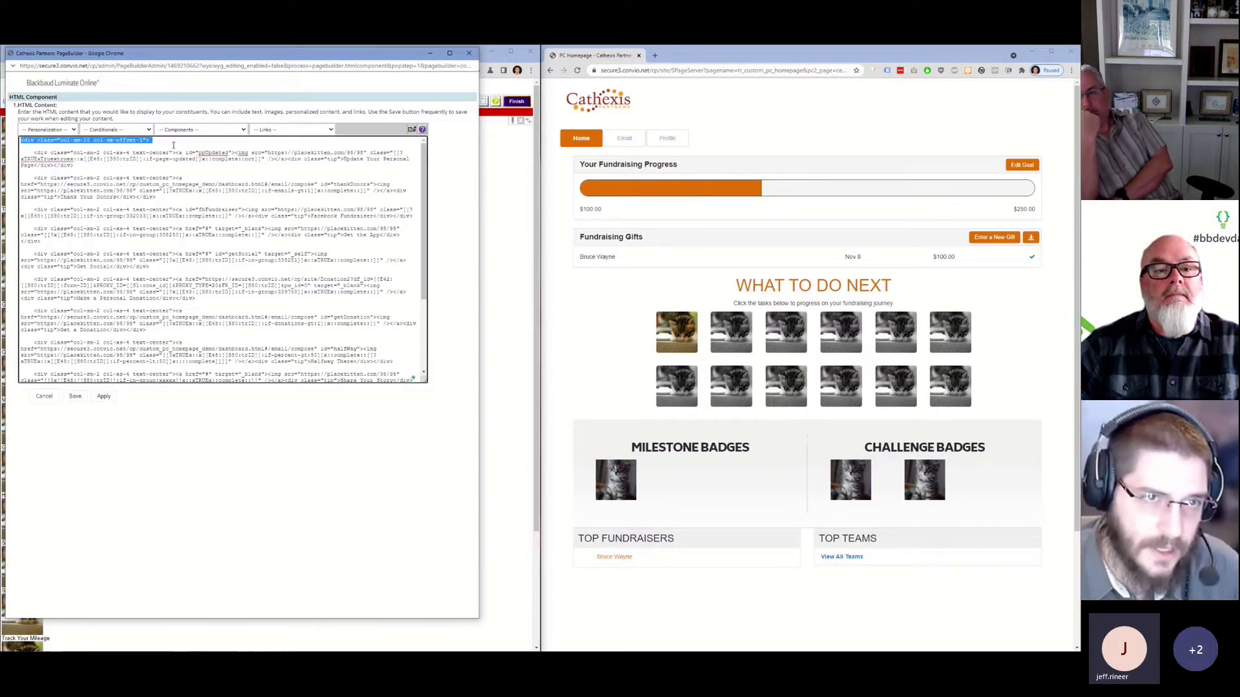
left_click(129, 155)
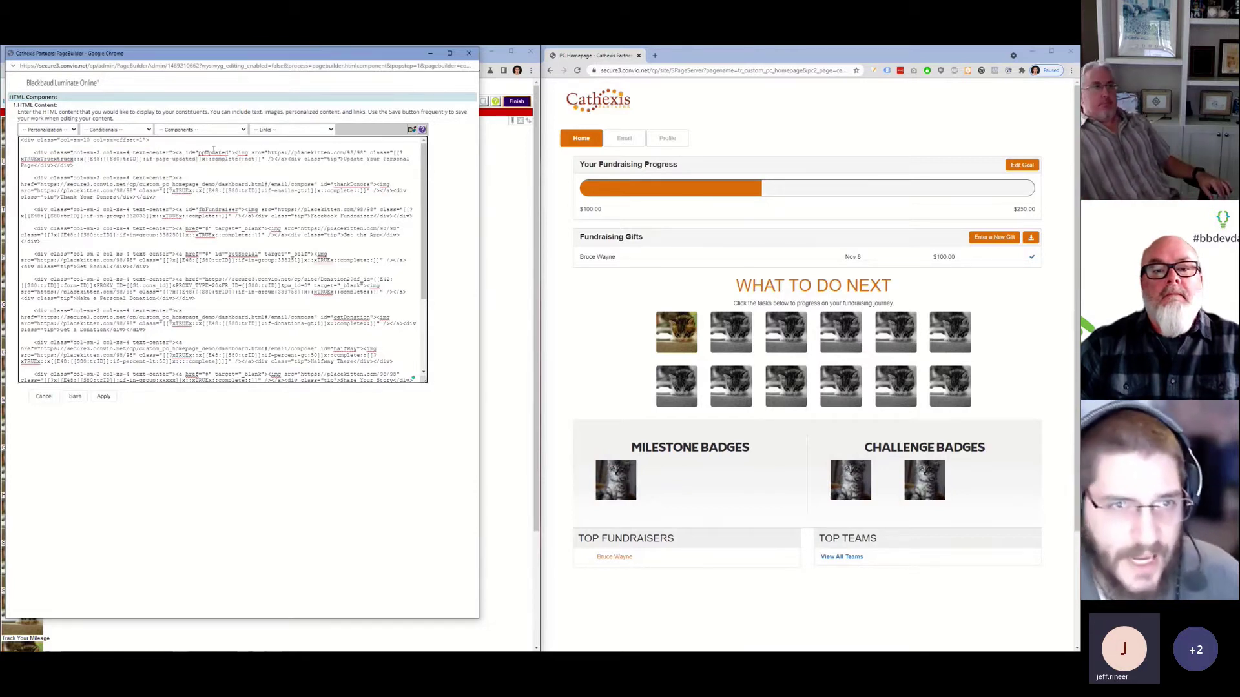
left_click(180, 153)
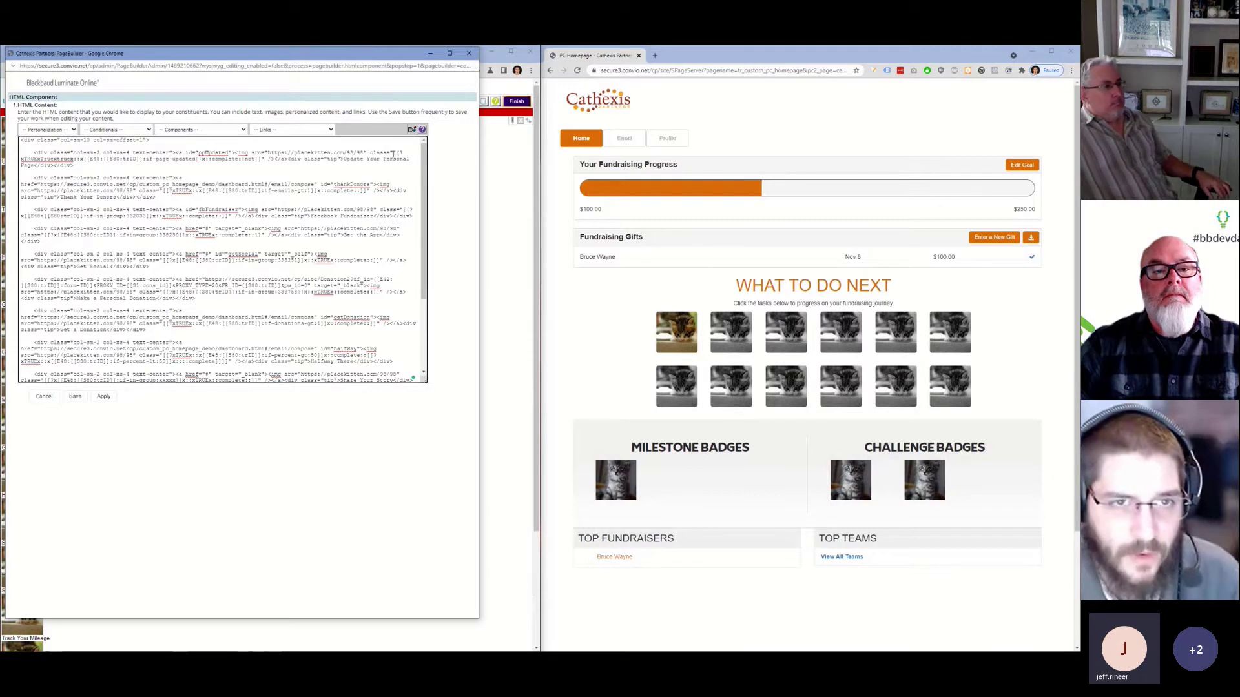
left_click_drag(393, 153, 264, 160)
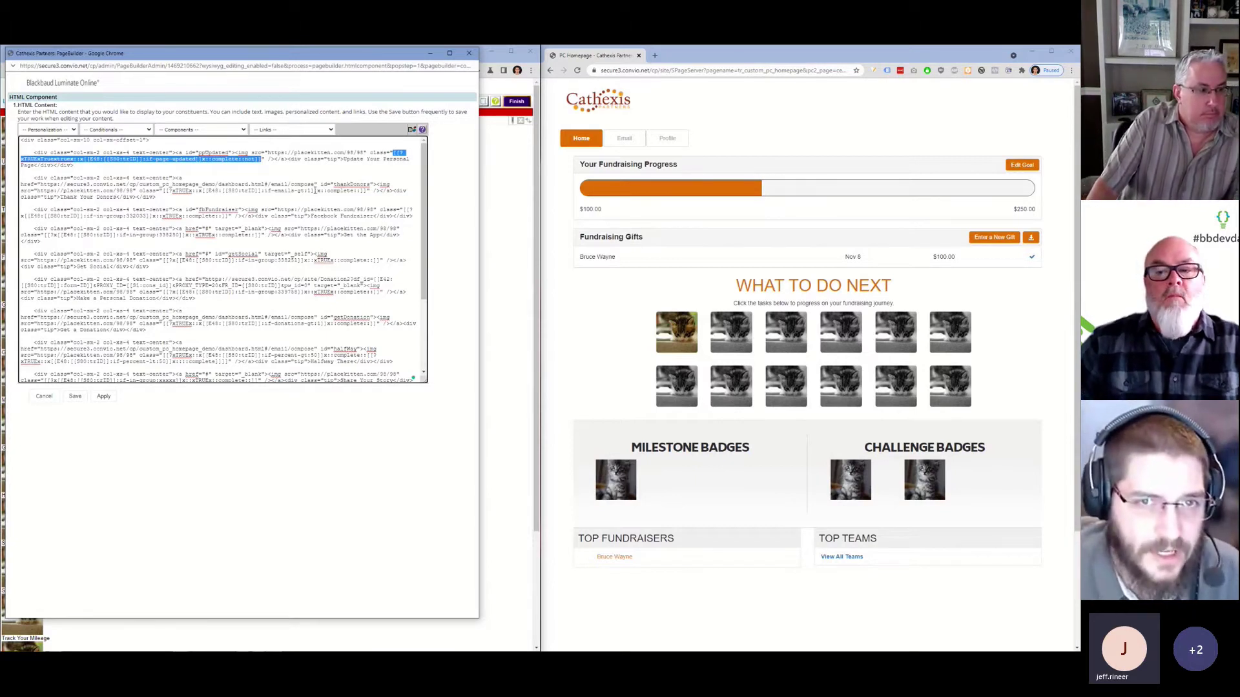
left_click_drag(317, 191, 205, 191)
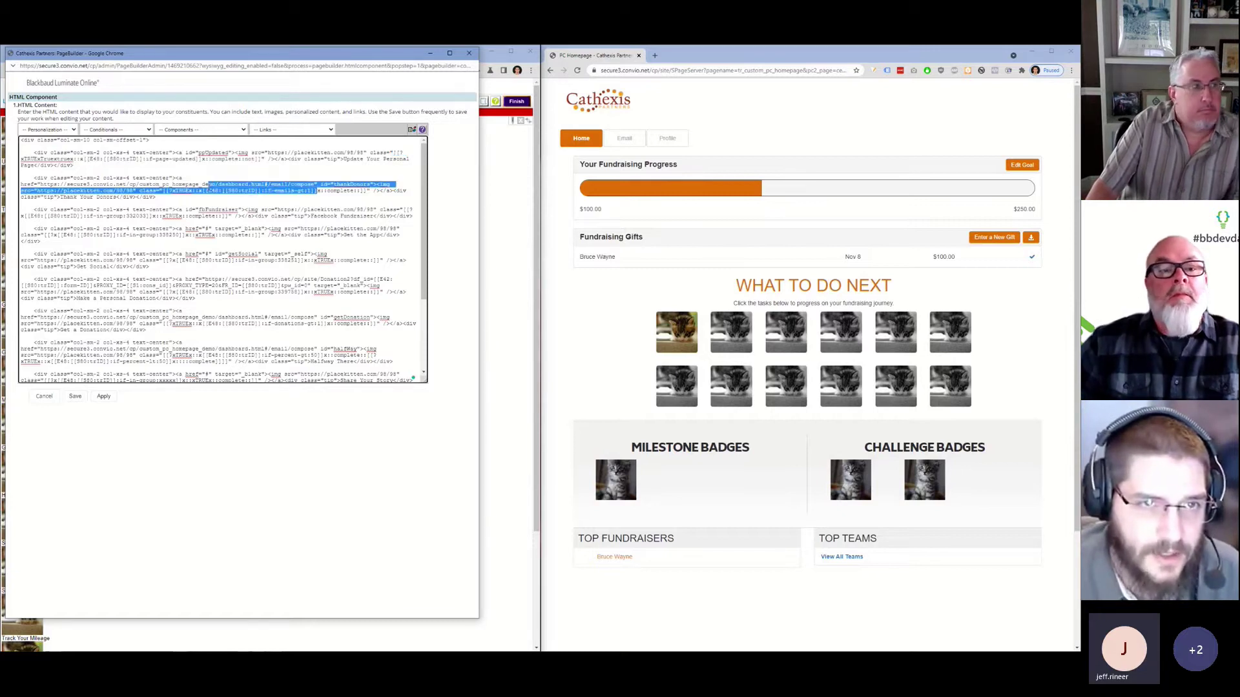
left_click(273, 198)
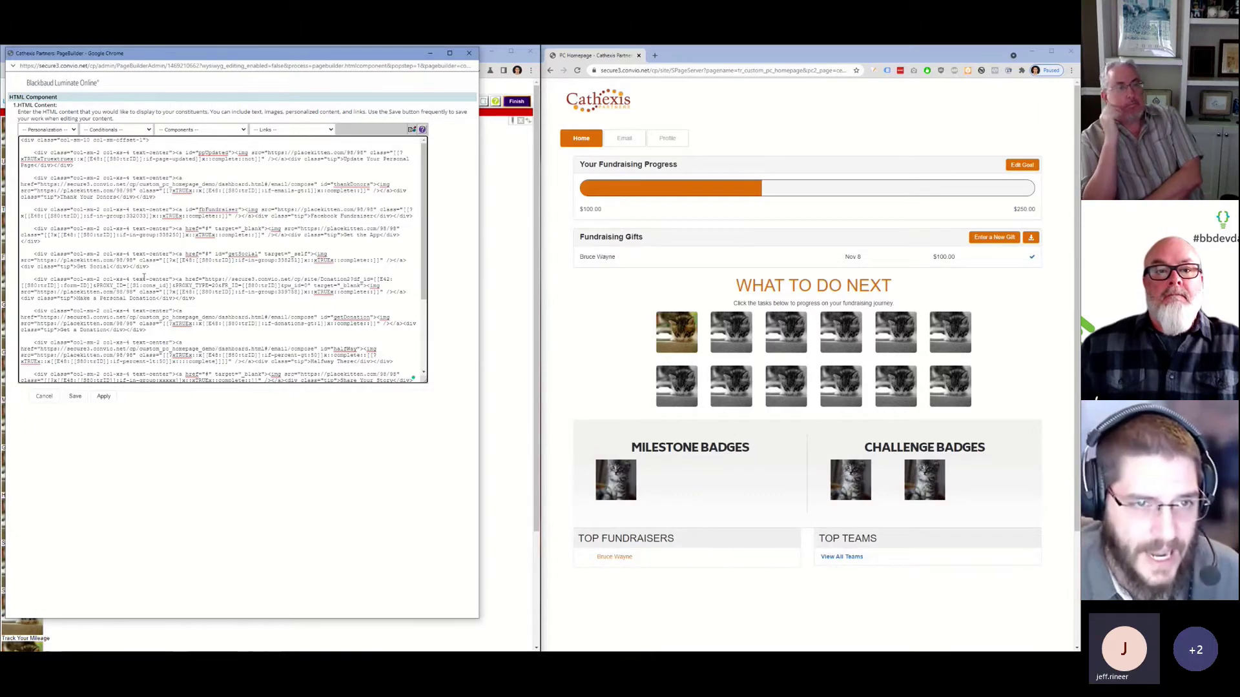
Examine the remaining task blocks through Meet Your Goal, and return to the ppUpdated anchor tag of the first task.
scroll(143, 276, "down", 2)
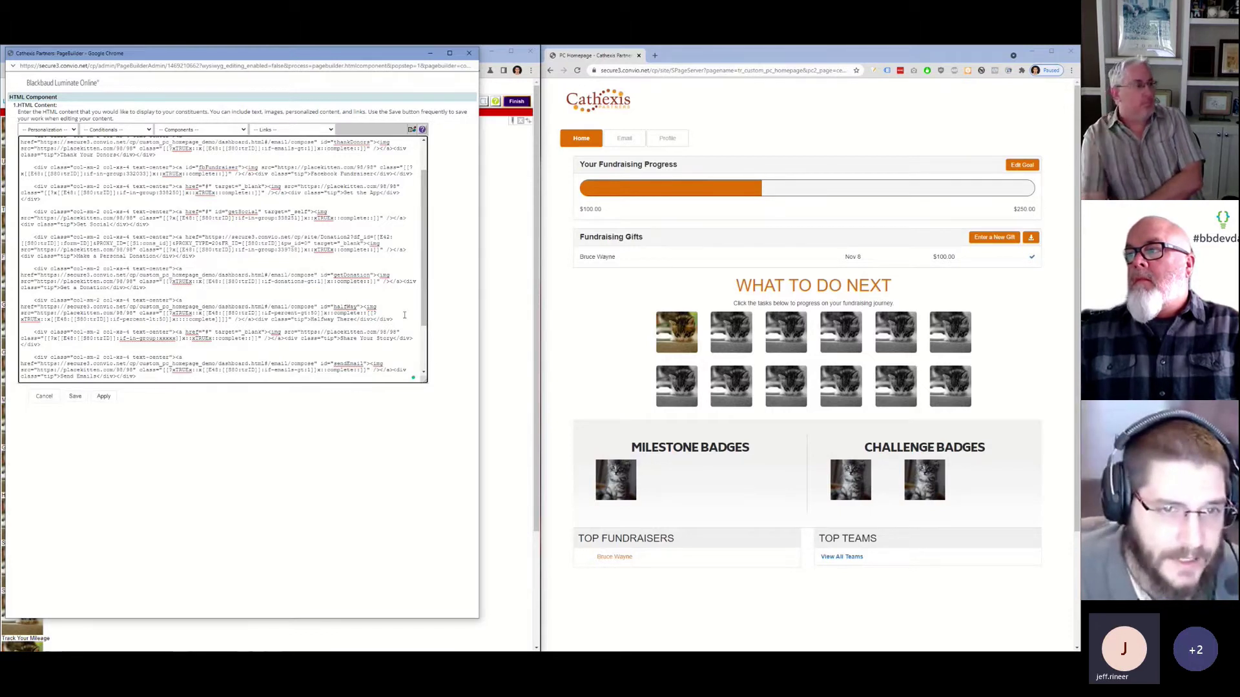
scroll(404, 314, "down", 1)
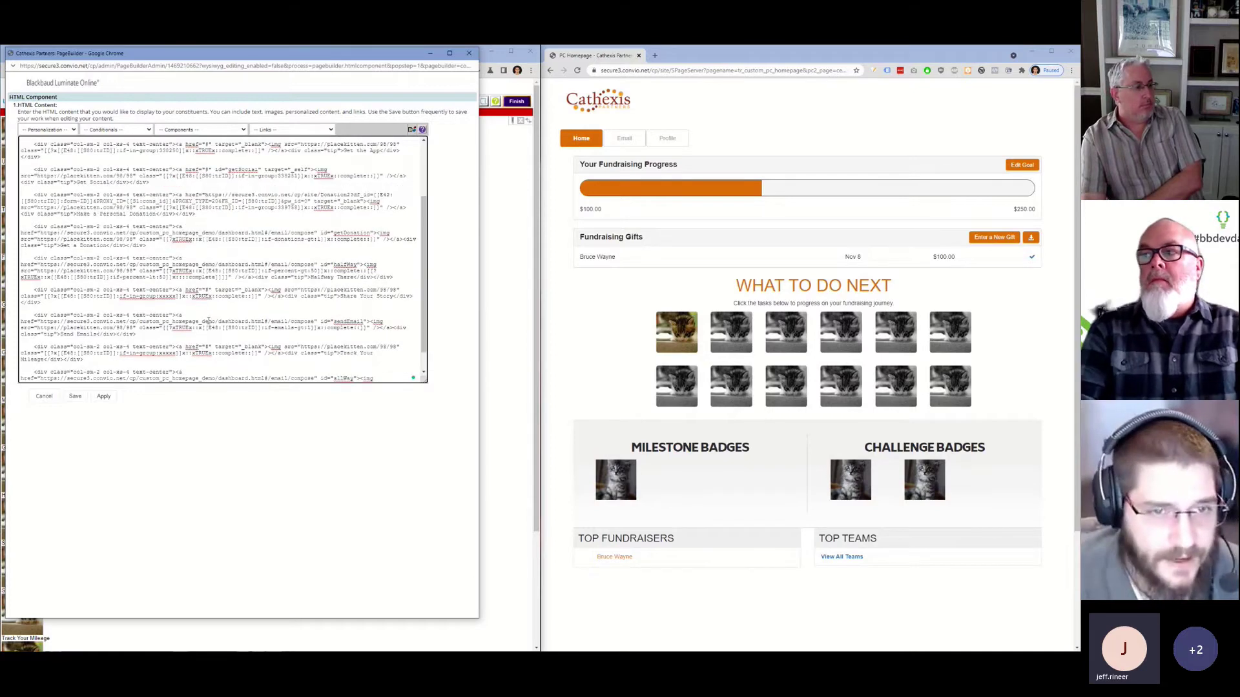
scroll(188, 329, "down", 1)
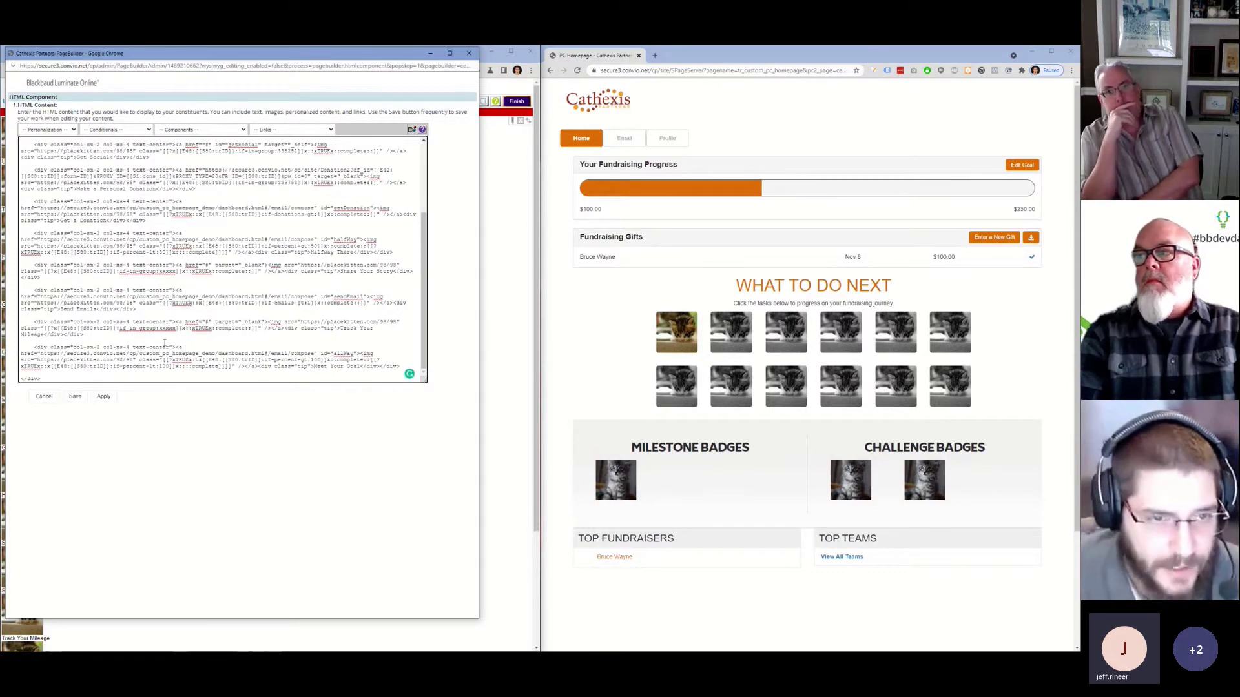
scroll(178, 363, "up", 3)
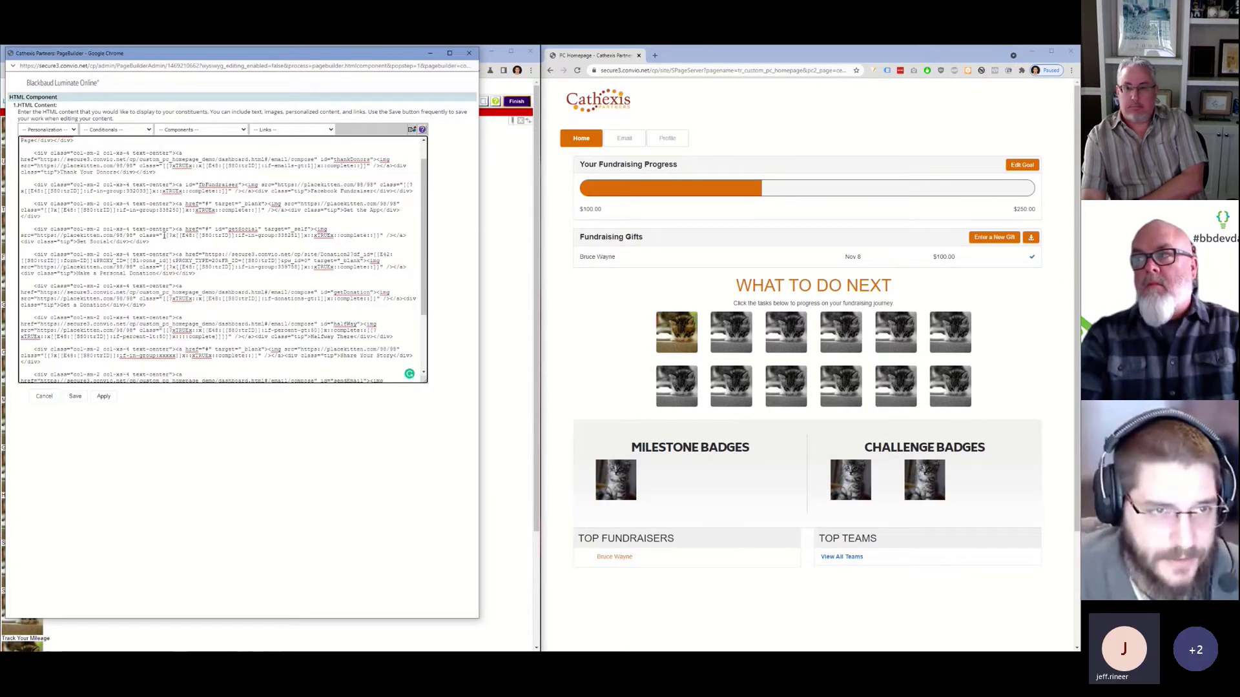
scroll(166, 239, "up", 1)
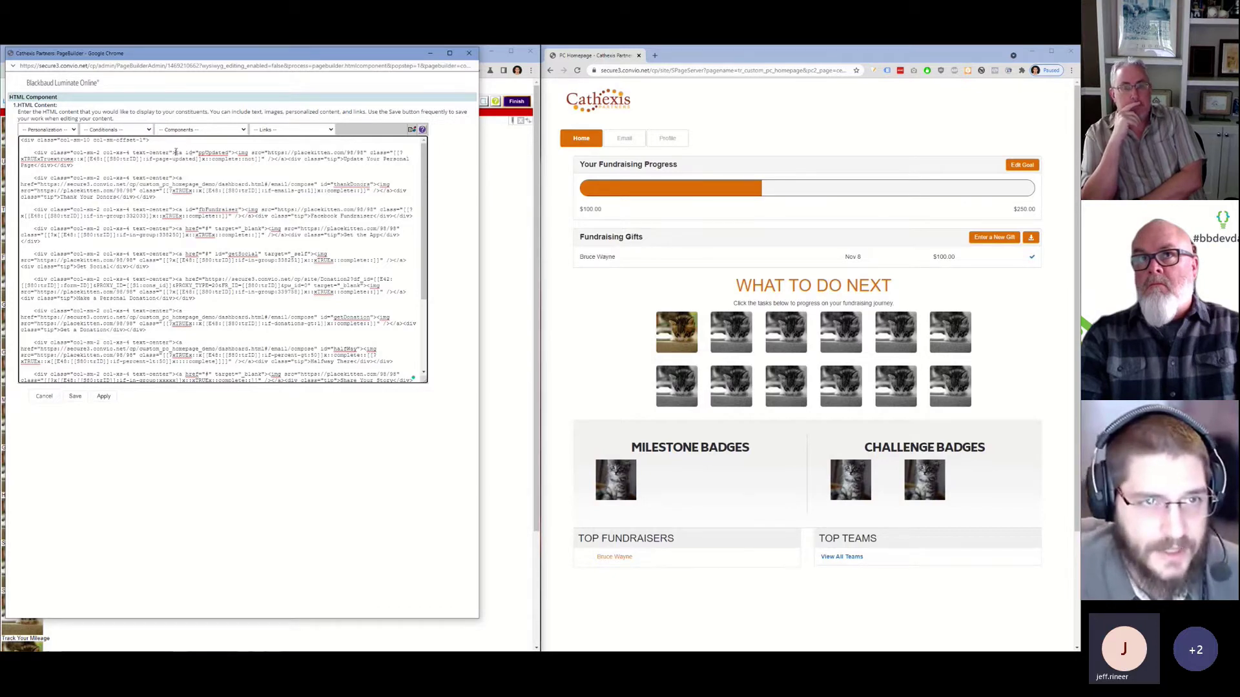
left_click_drag(176, 153, 236, 154)
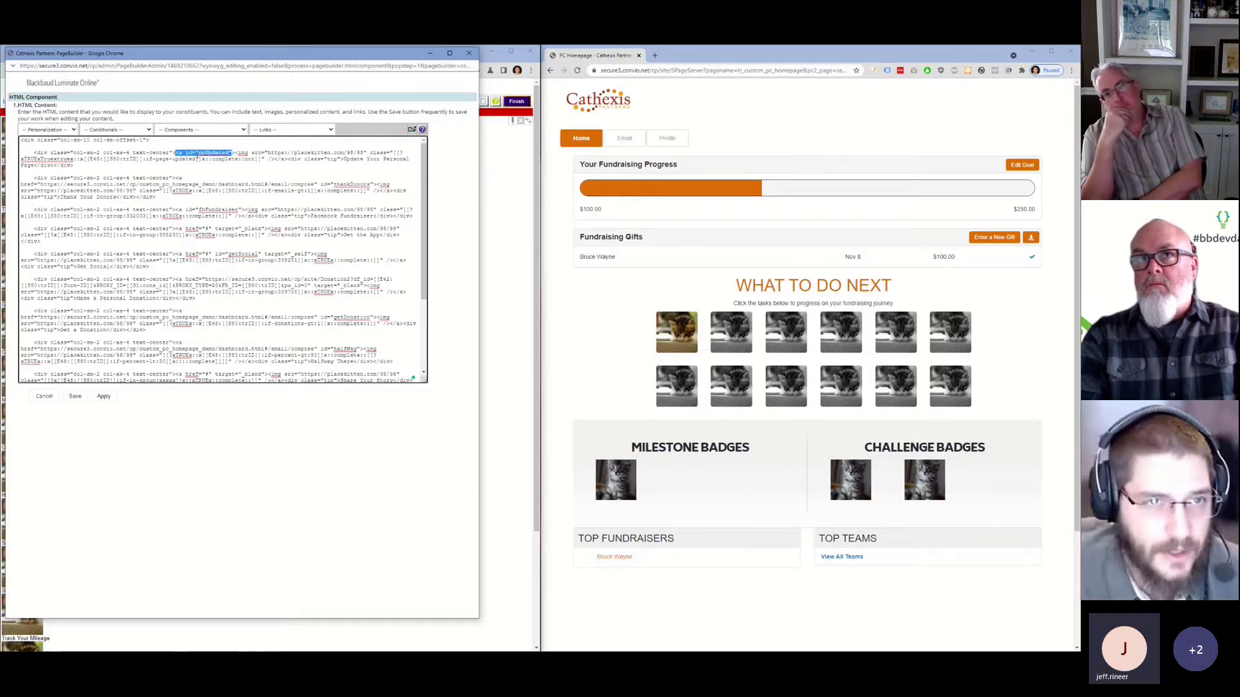
left_click(178, 153)
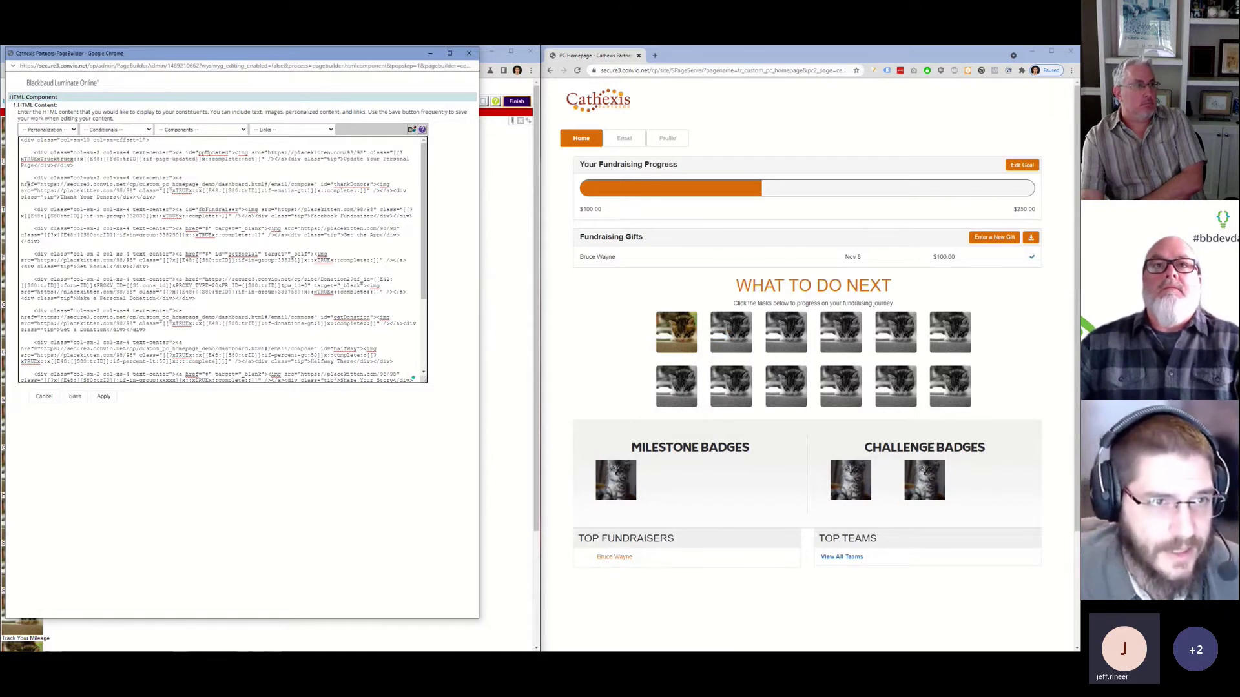
Highlight the email compose URL in the Thank Your Donors block, try that task's link on the homepage, and return to Home.
left_click_drag(40, 185, 314, 185)
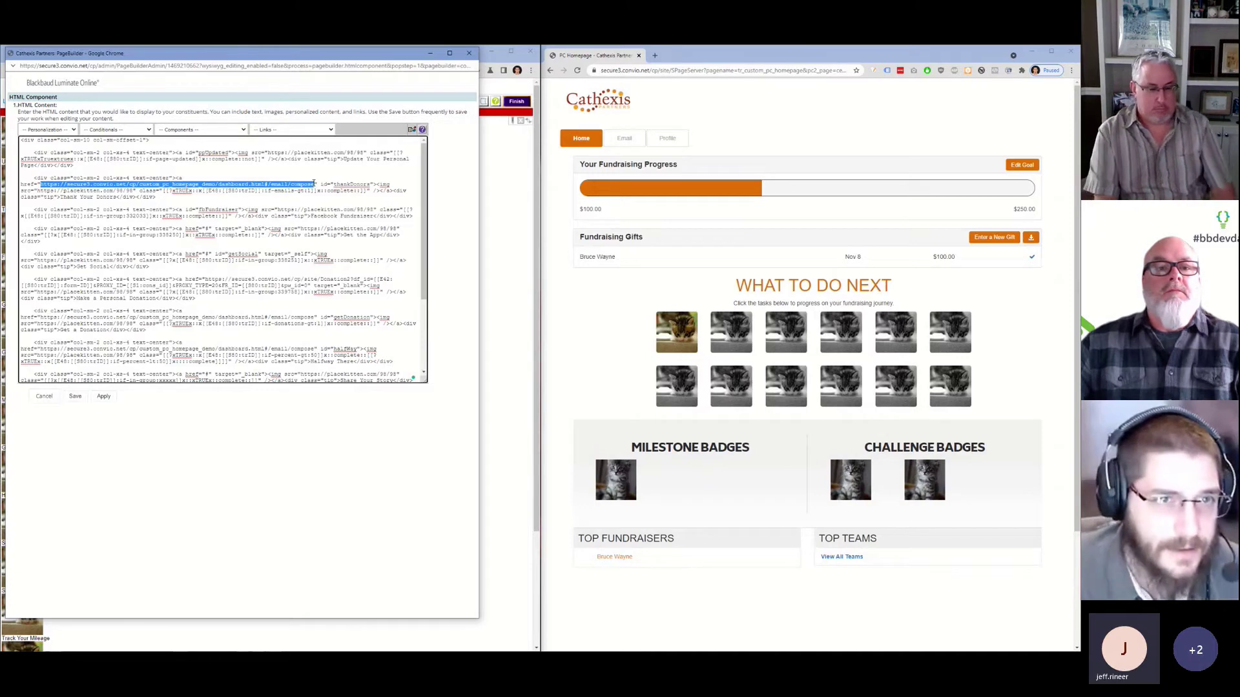
left_click(732, 335)
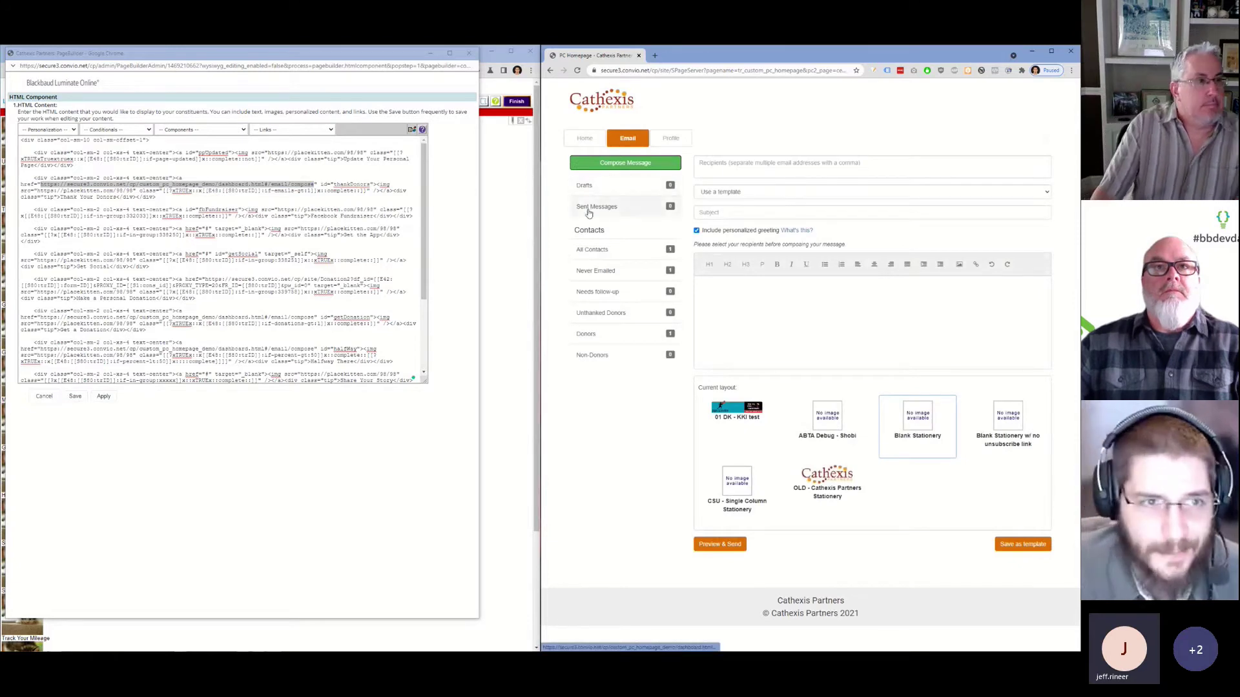
left_click(578, 141)
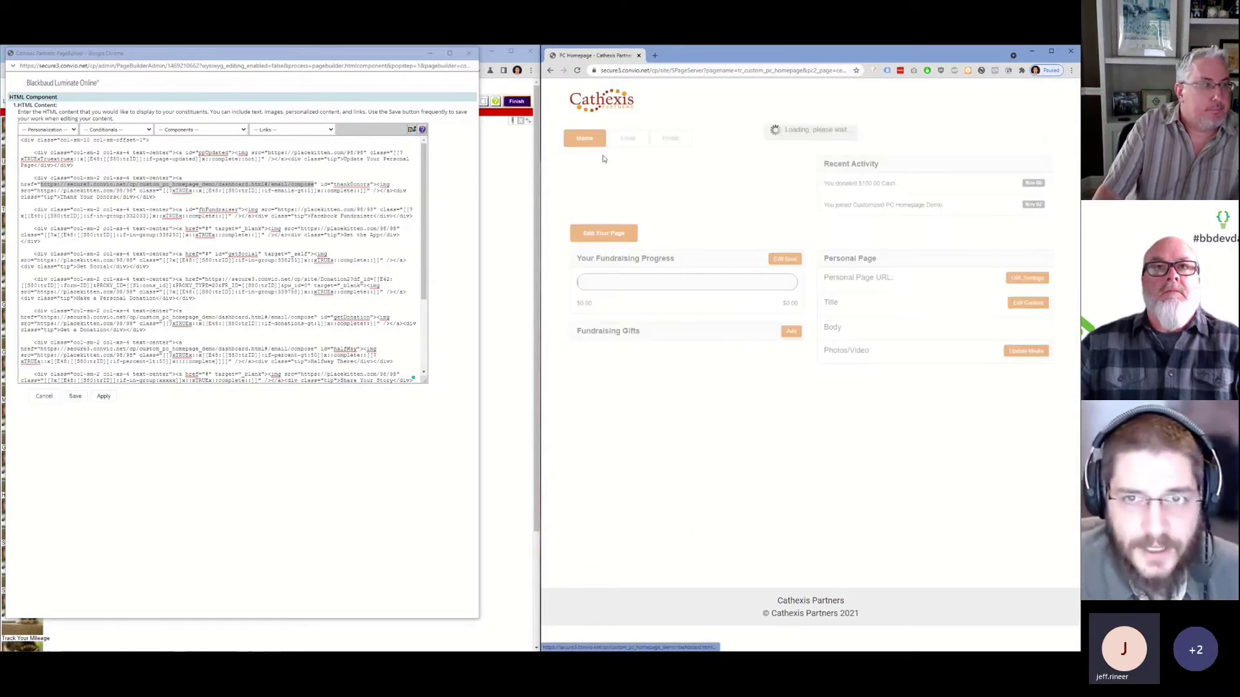
Inspect the homepage's Email link in DevTools to examine its href URL, and return to the Thank Your Donors code.
right_click(624, 146)
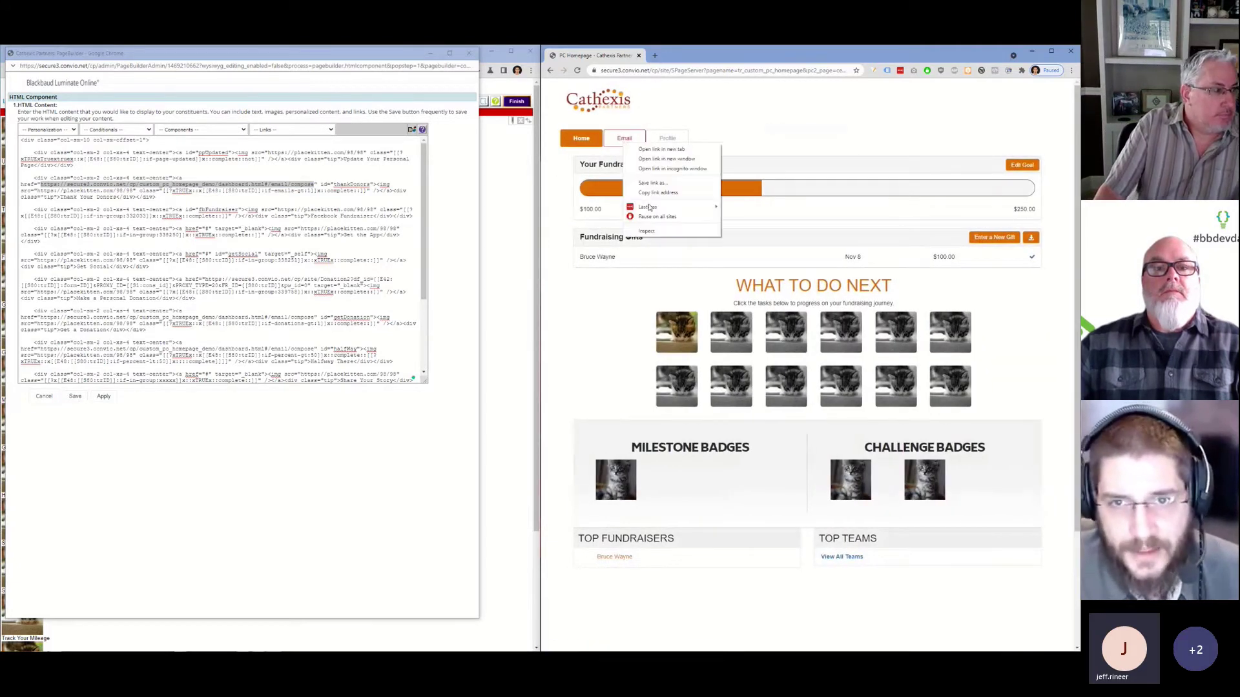
left_click(648, 231)
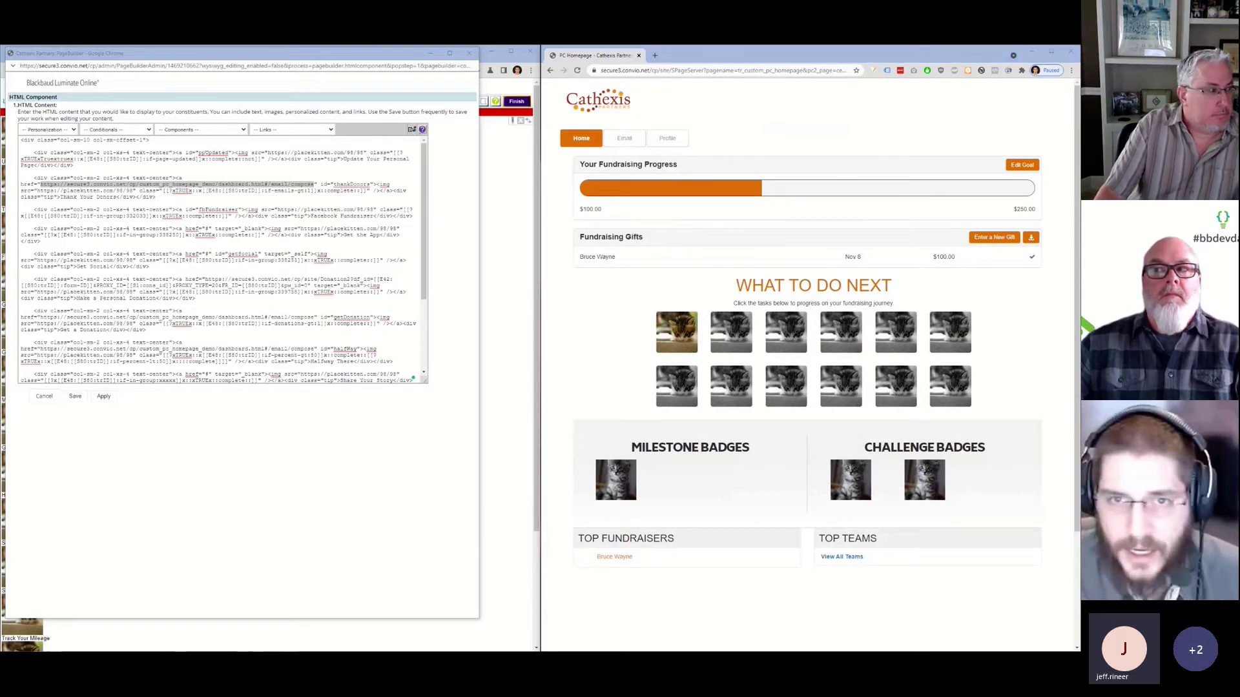
left_click_drag(415, 328, 299, 314)
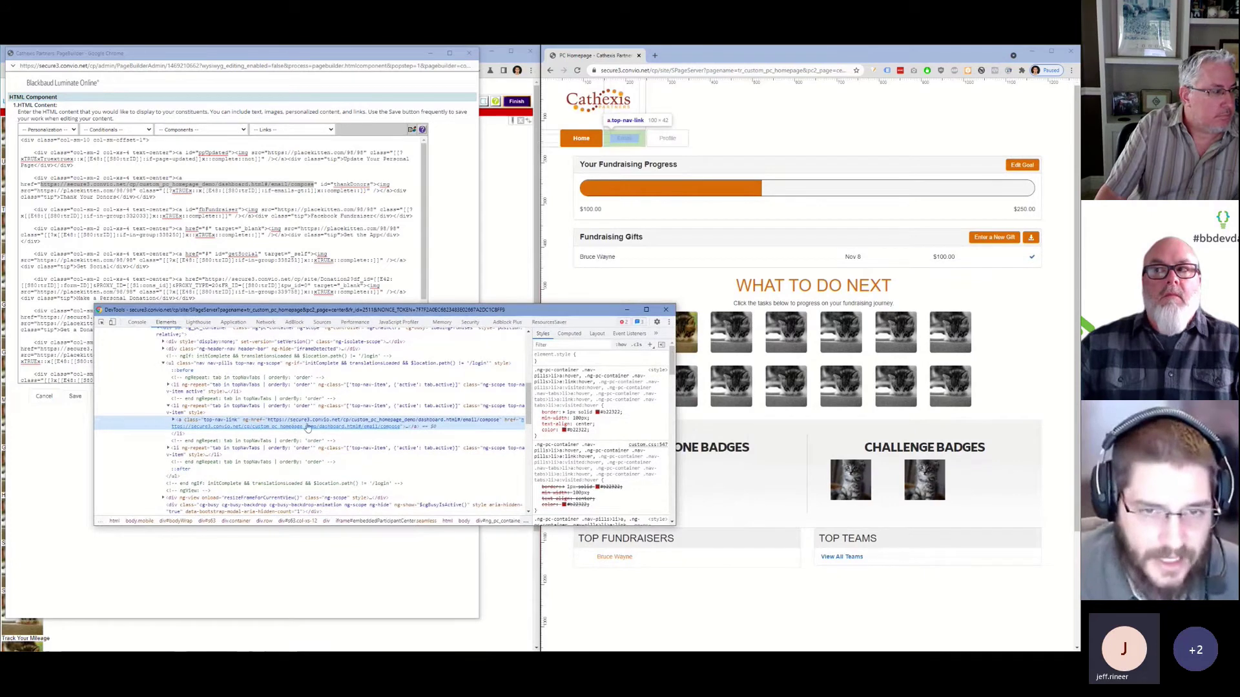
double_click(284, 423)
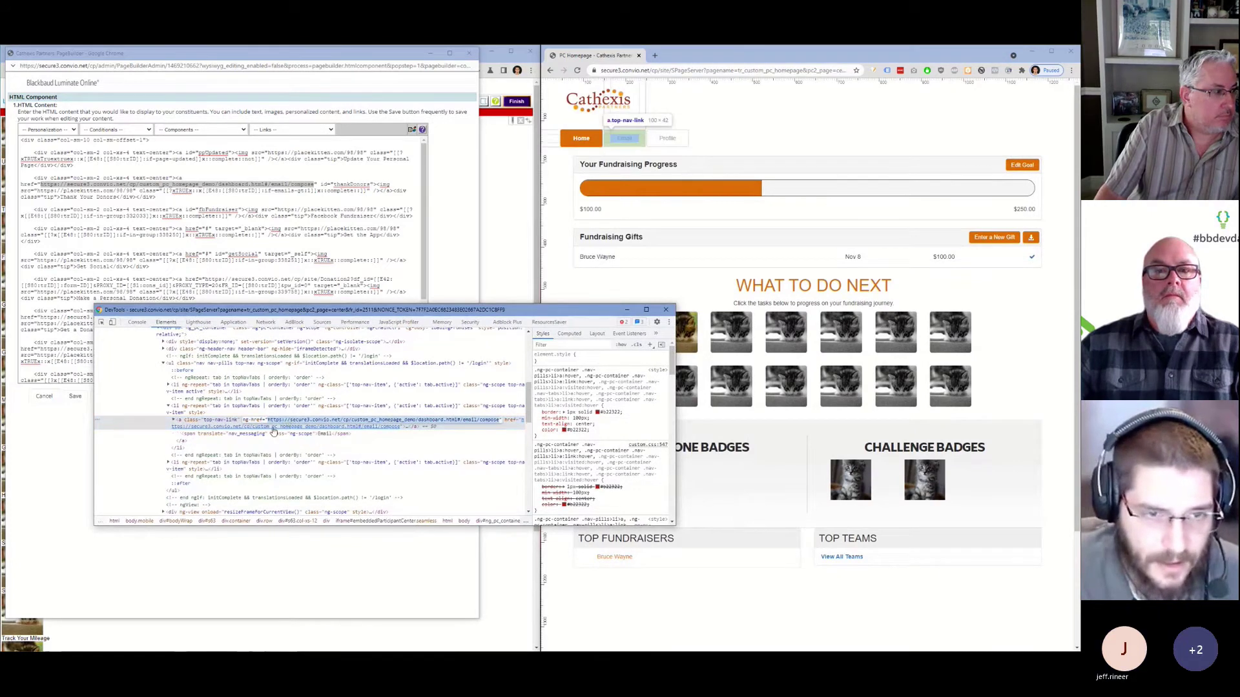
left_click(252, 433)
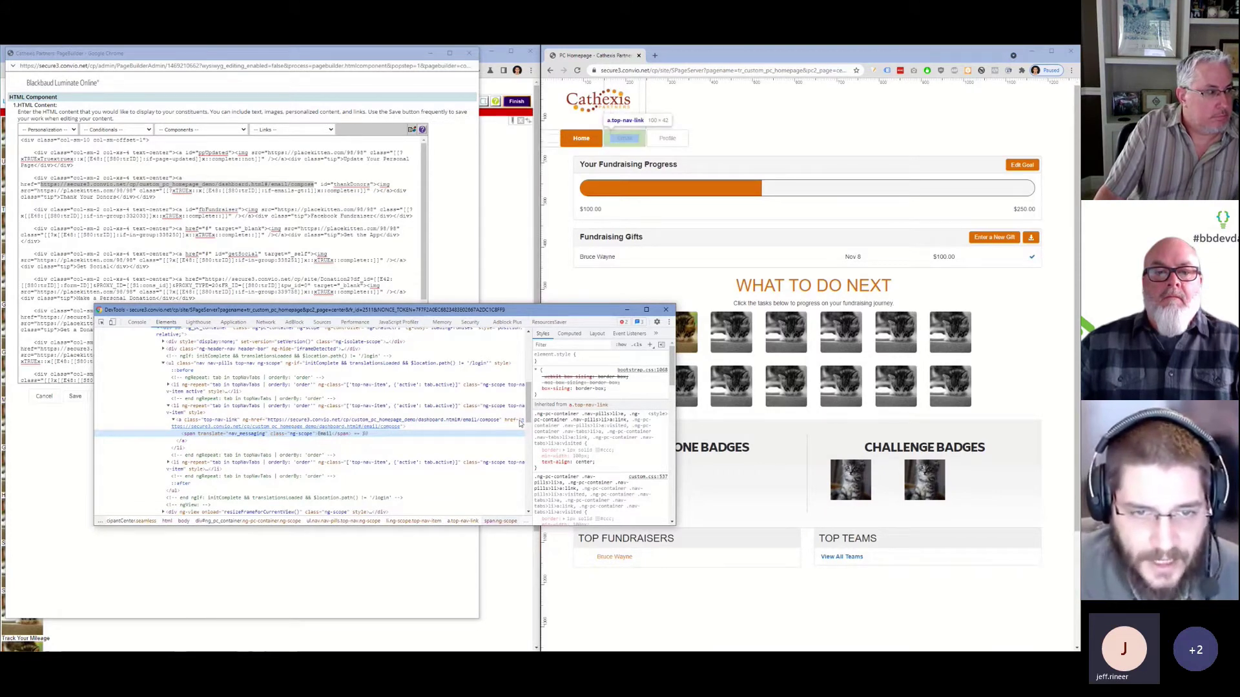
left_click(668, 310)
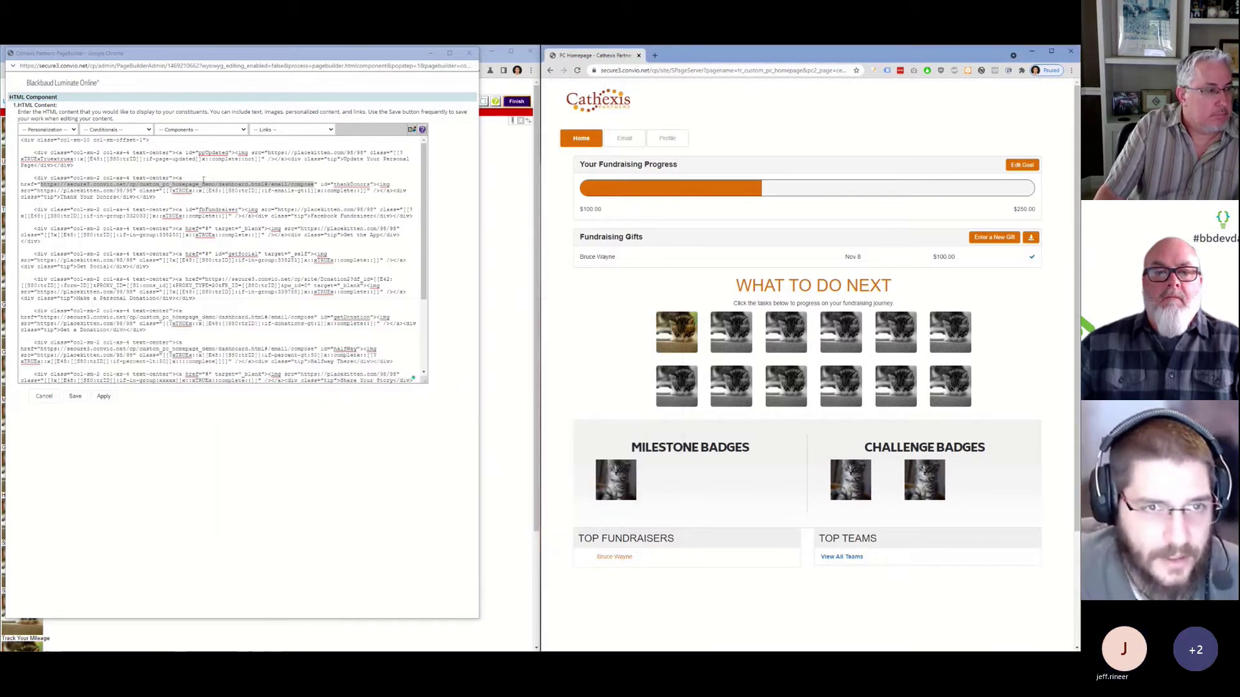
left_click(264, 191)
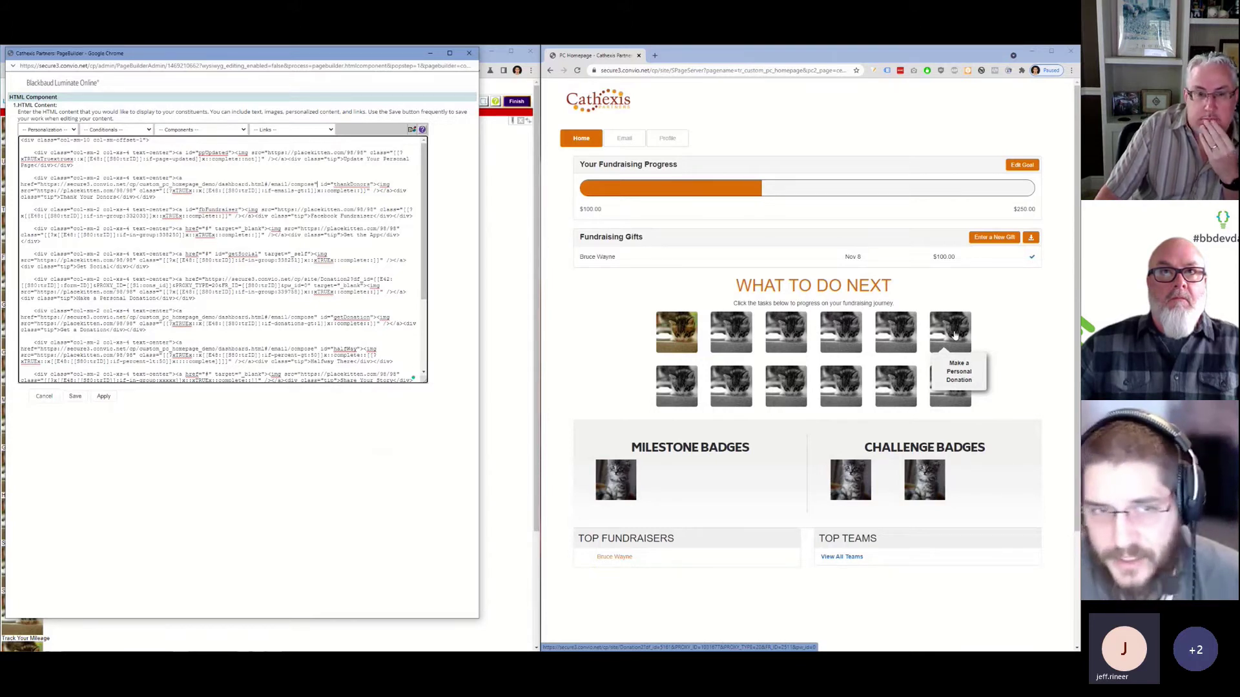
Open the Make a Personal Donation task's form, examine the logged-in participant's name, and close the donation form.
left_click(955, 334)
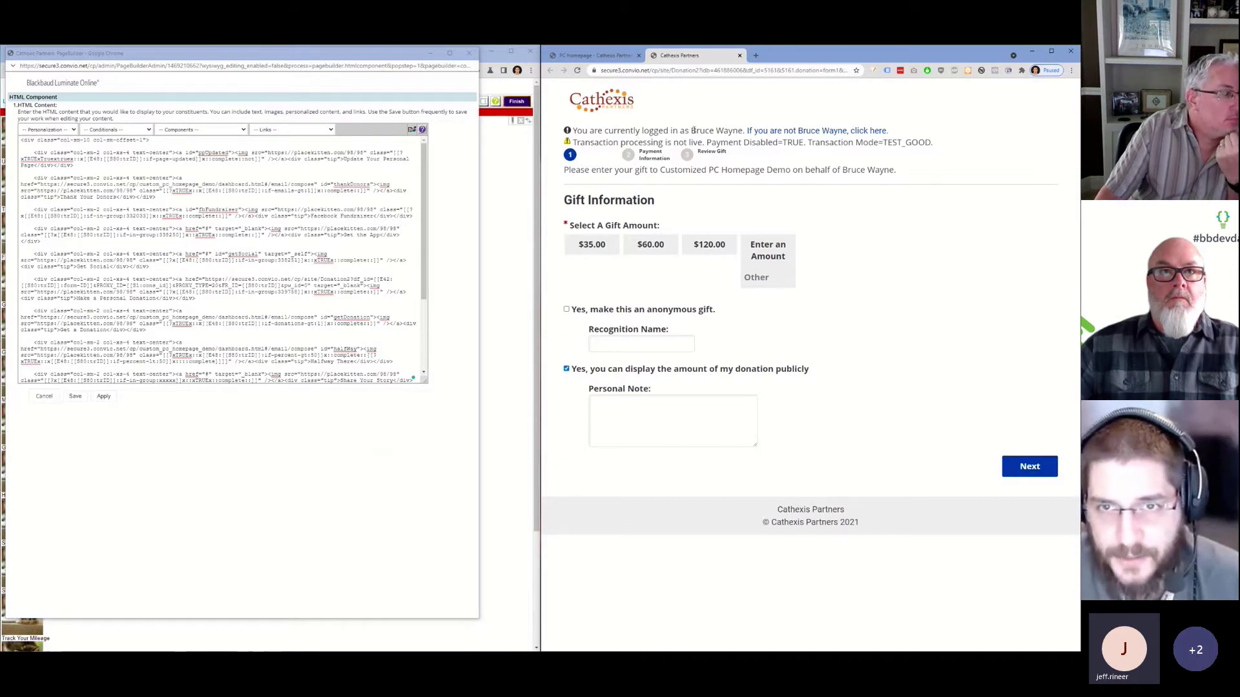
left_click_drag(691, 130, 723, 131)
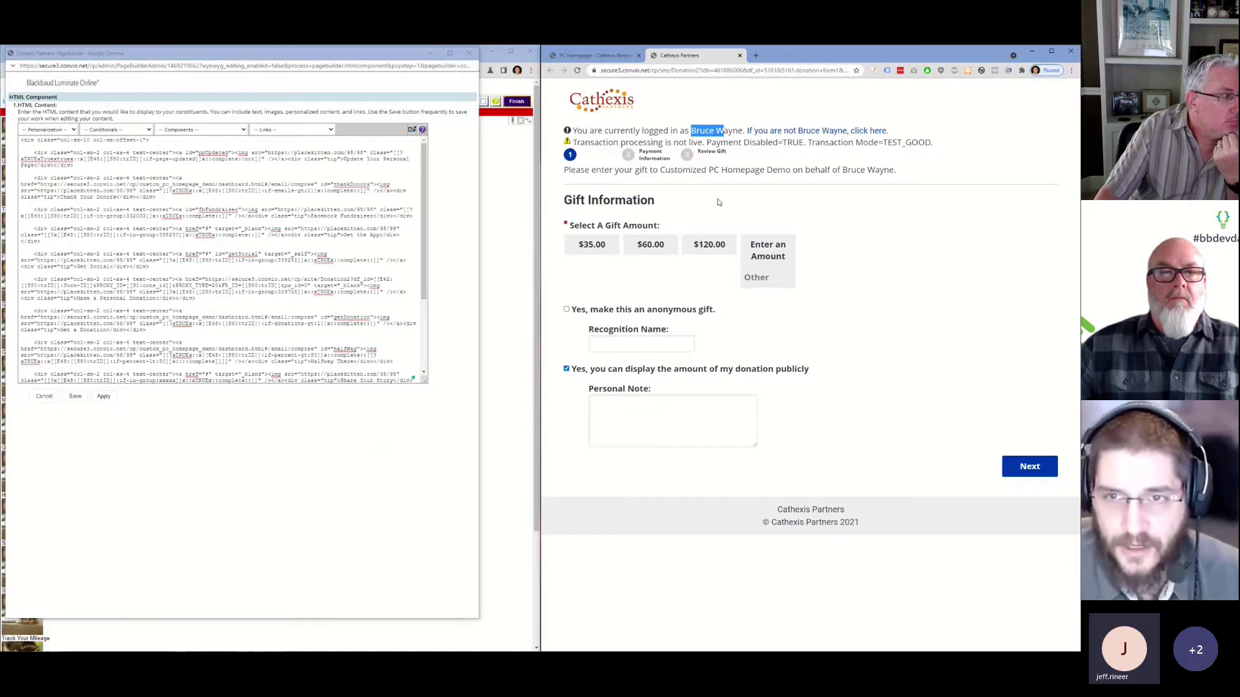
left_click(727, 241)
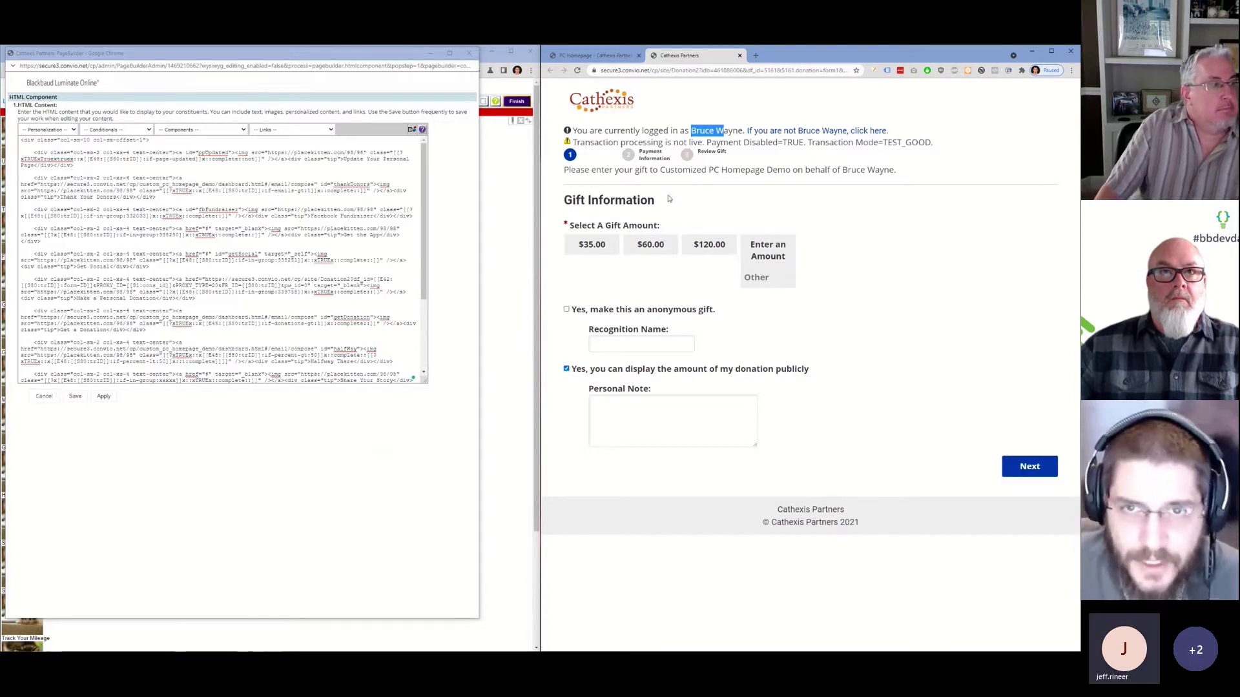
key("ctrl+w")
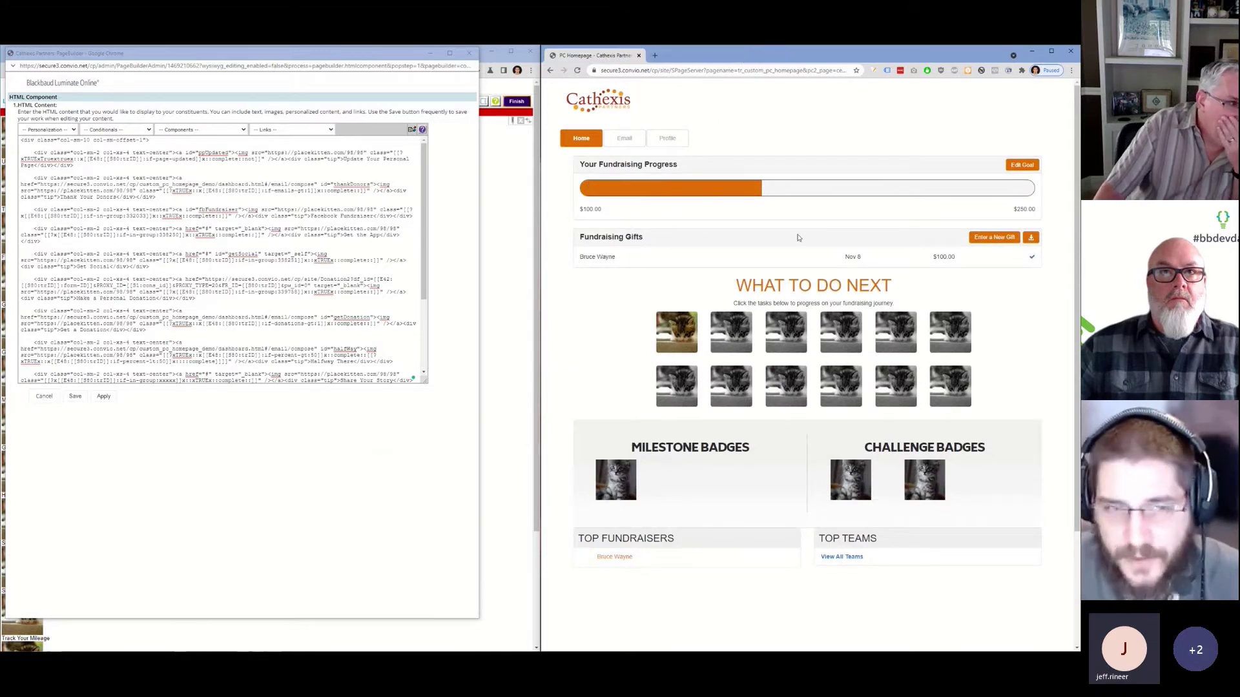
Find the Make a Personal Donation block in the HTML content and examine its complete donation form URL.
left_click_drag(425, 196, 426, 203)
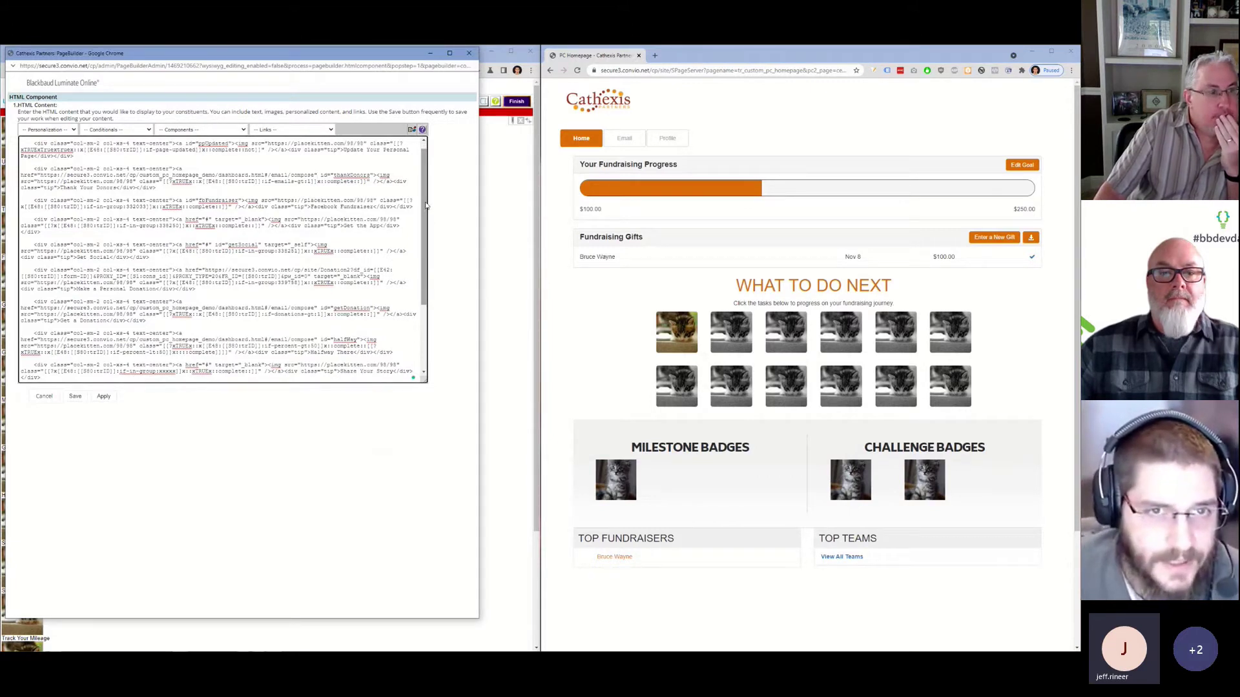
left_click_drag(426, 205, 428, 185)
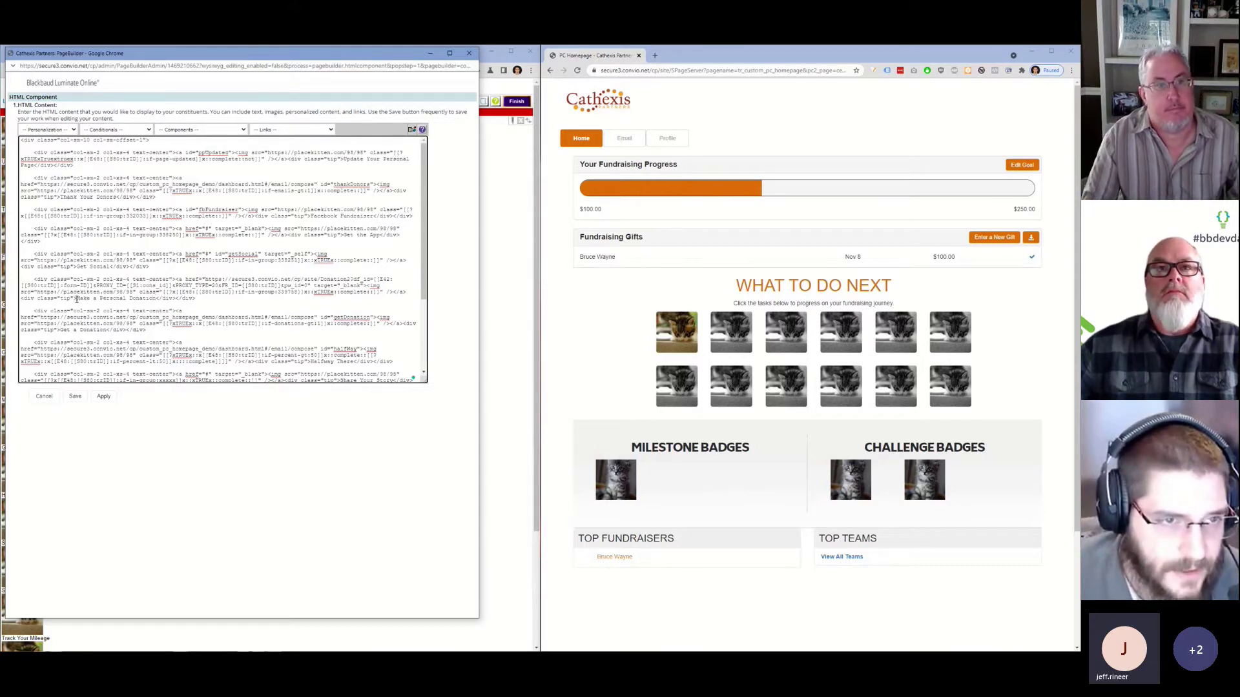
left_click_drag(76, 298, 136, 298)
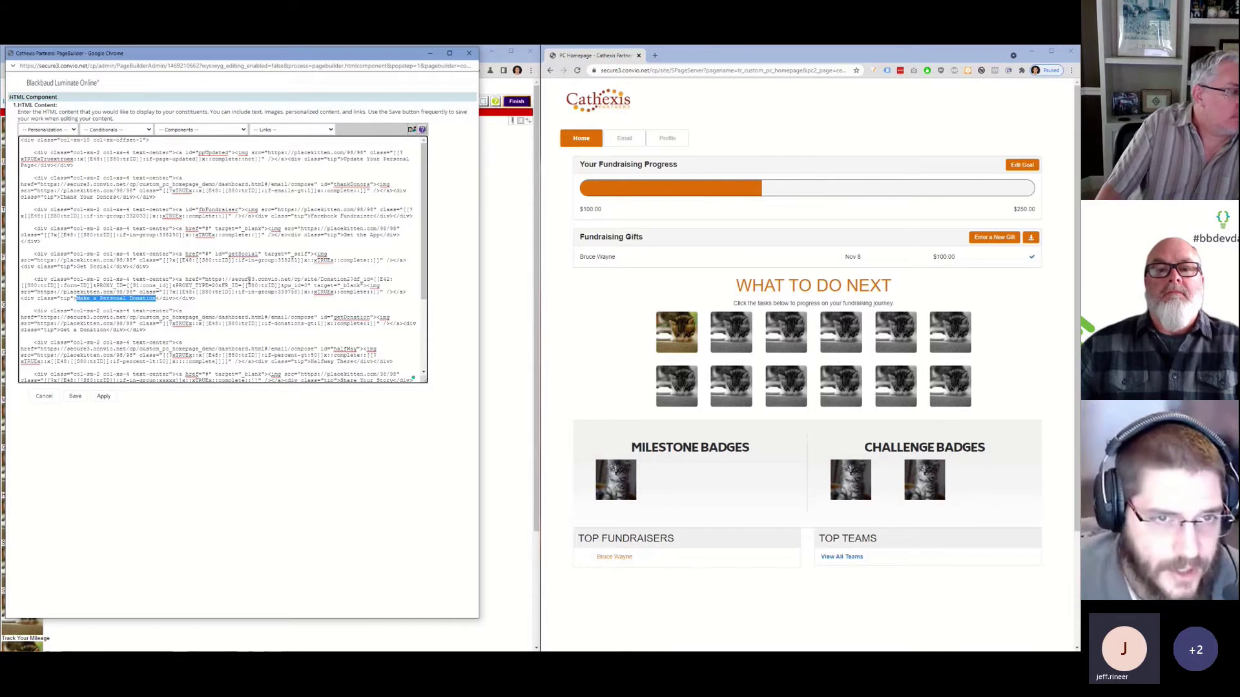
left_click(247, 279)
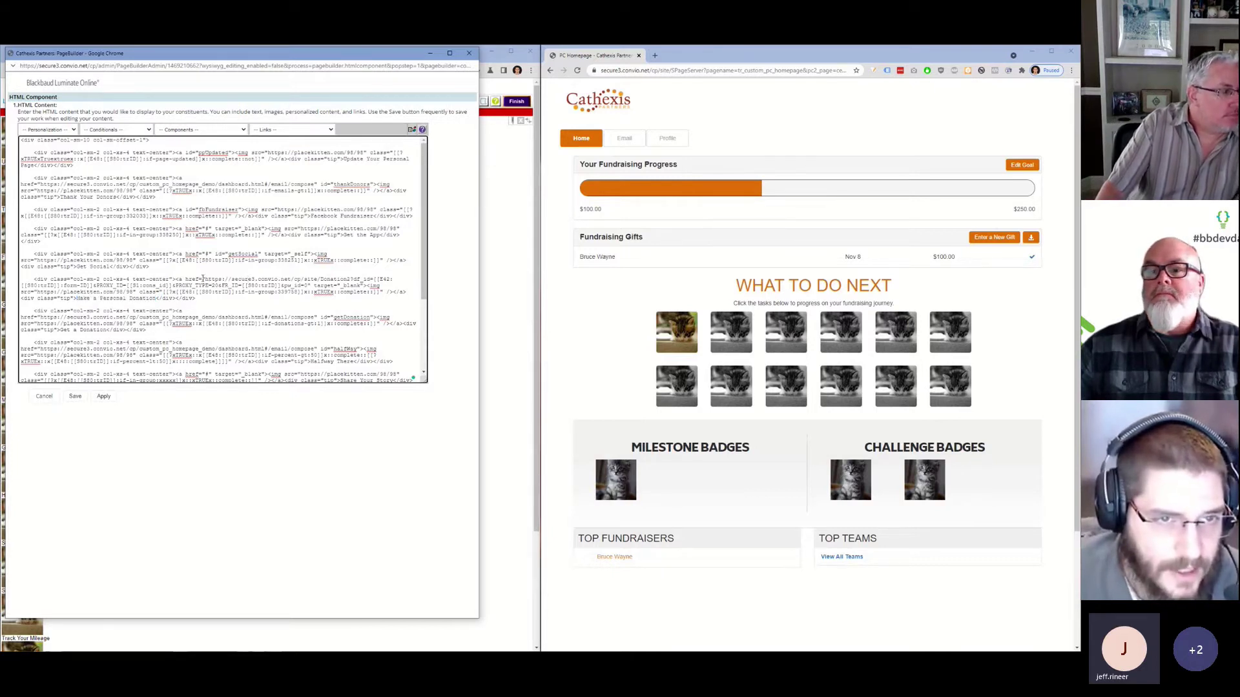
left_click_drag(206, 279, 308, 286)
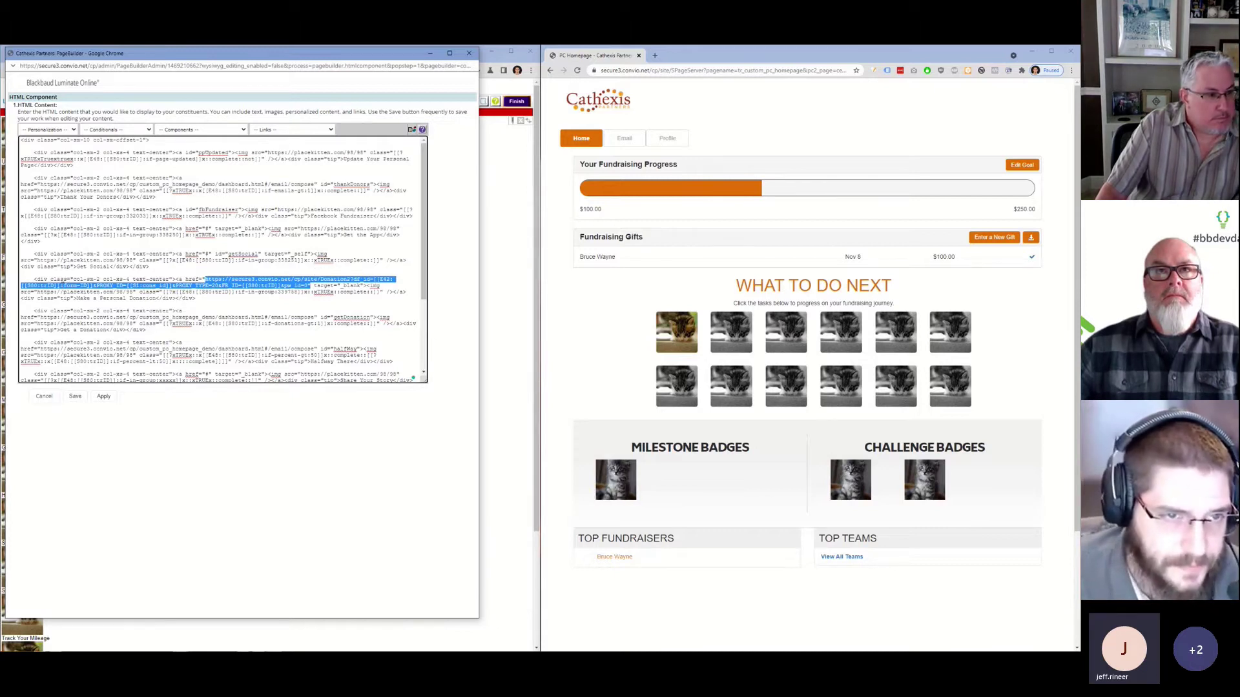
left_click(57, 283)
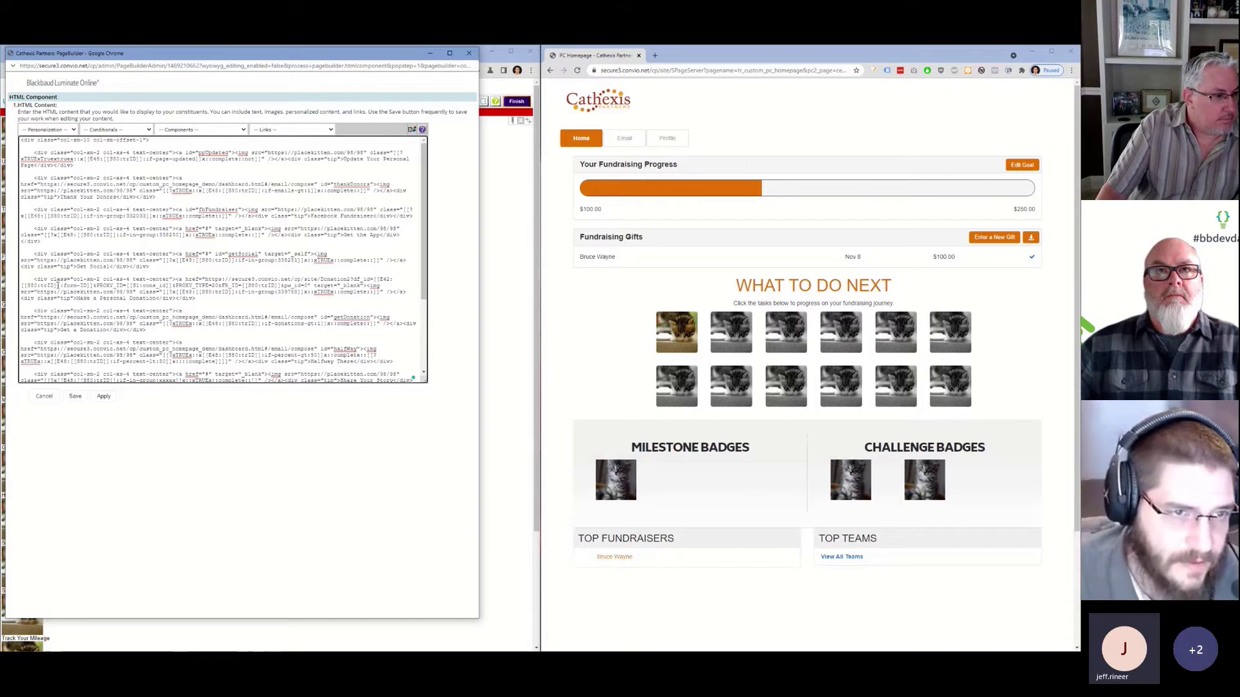
Examine the nested form-ID tag and the PROXY_ID, PROXY_TYPE and FR_ID parameters in the Make a Personal Donation URL.
left_click_drag(59, 285, 23, 284)
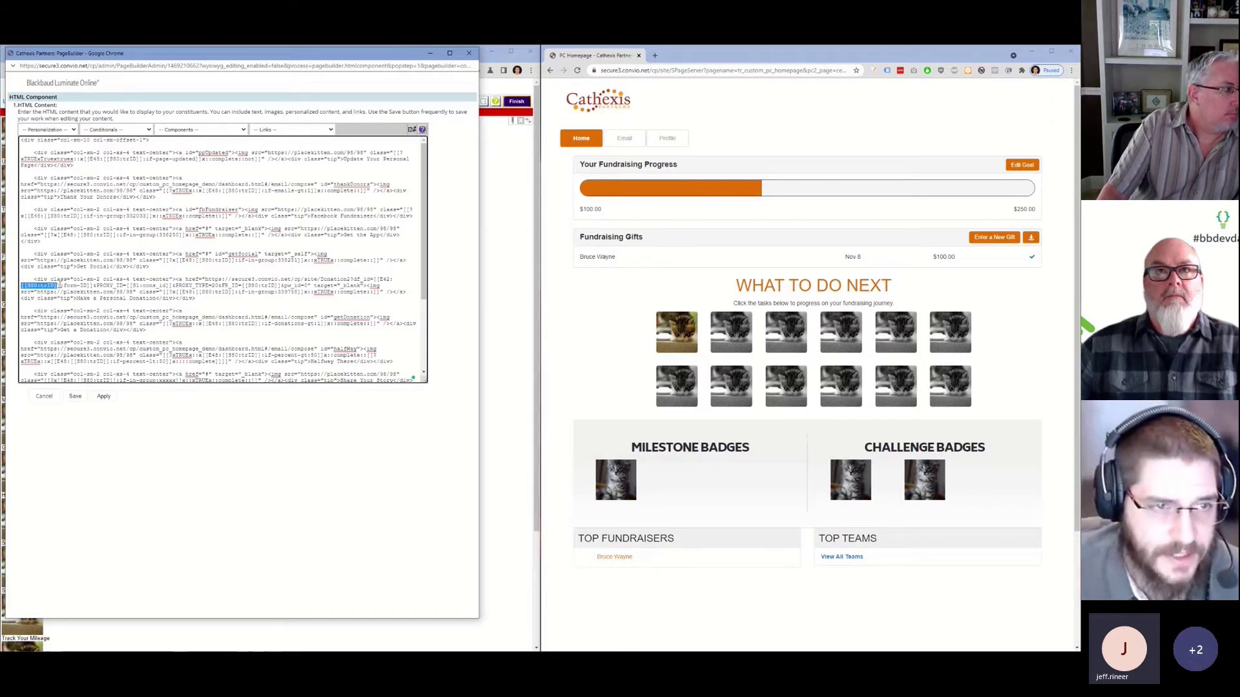
left_click(62, 285)
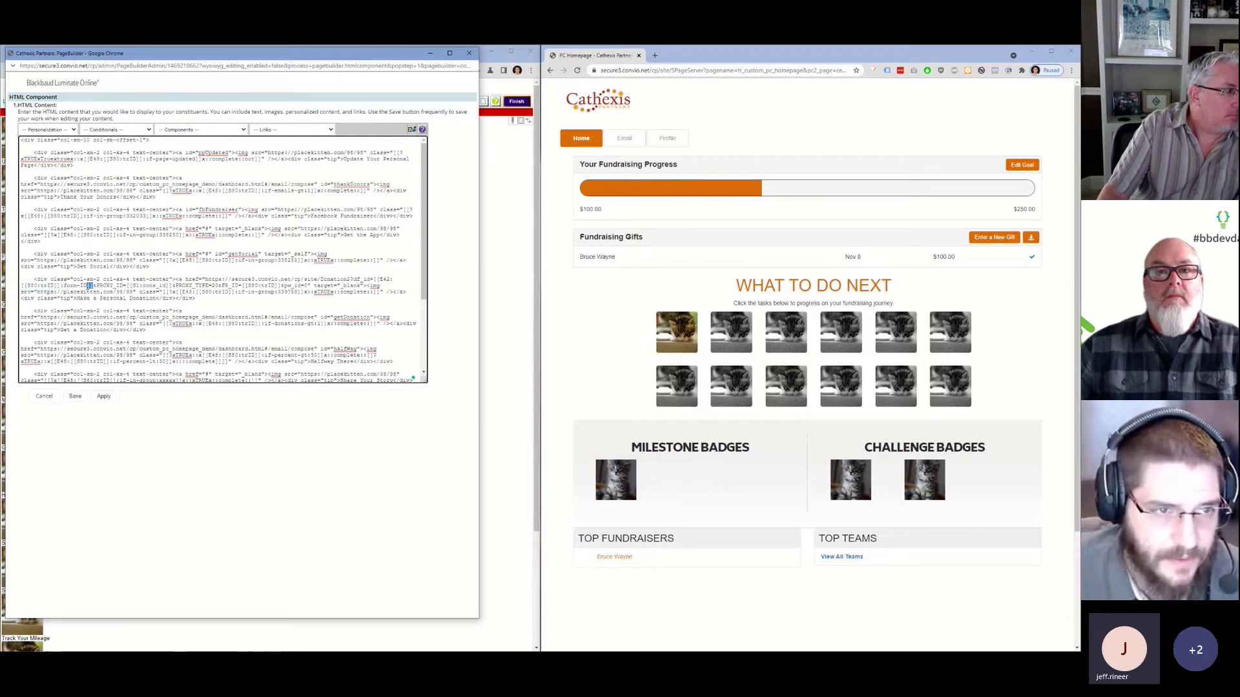
left_click_drag(90, 285, 30, 286)
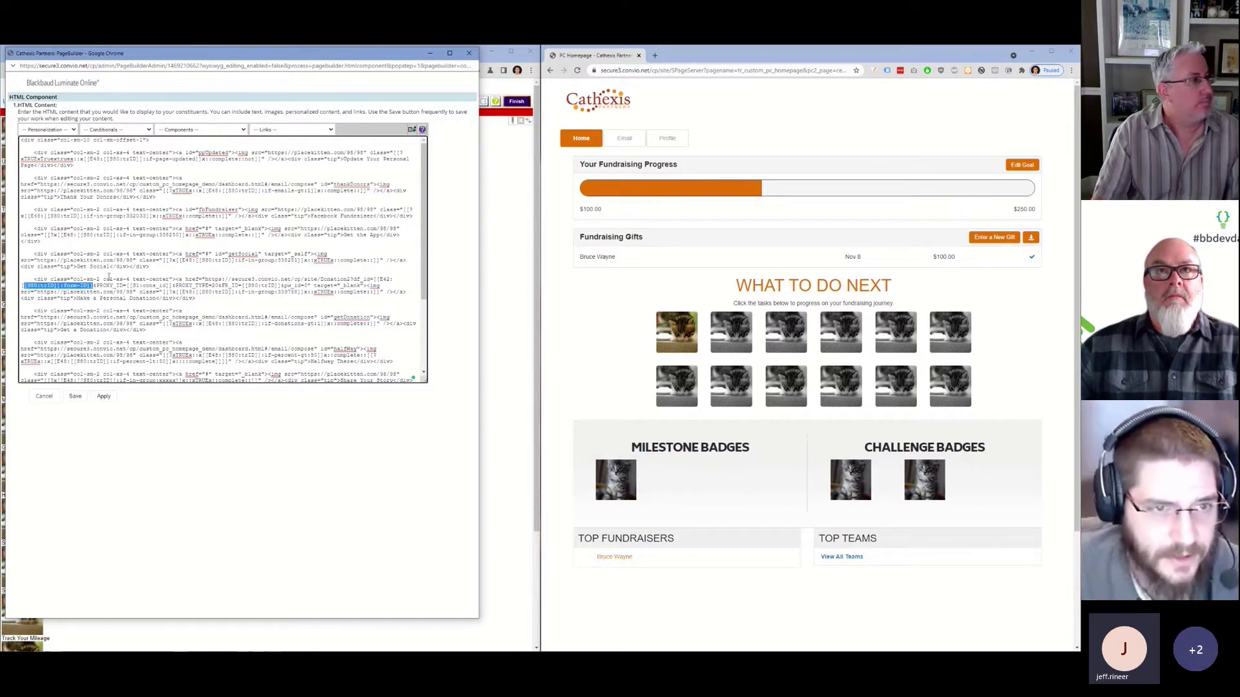
key("Right")
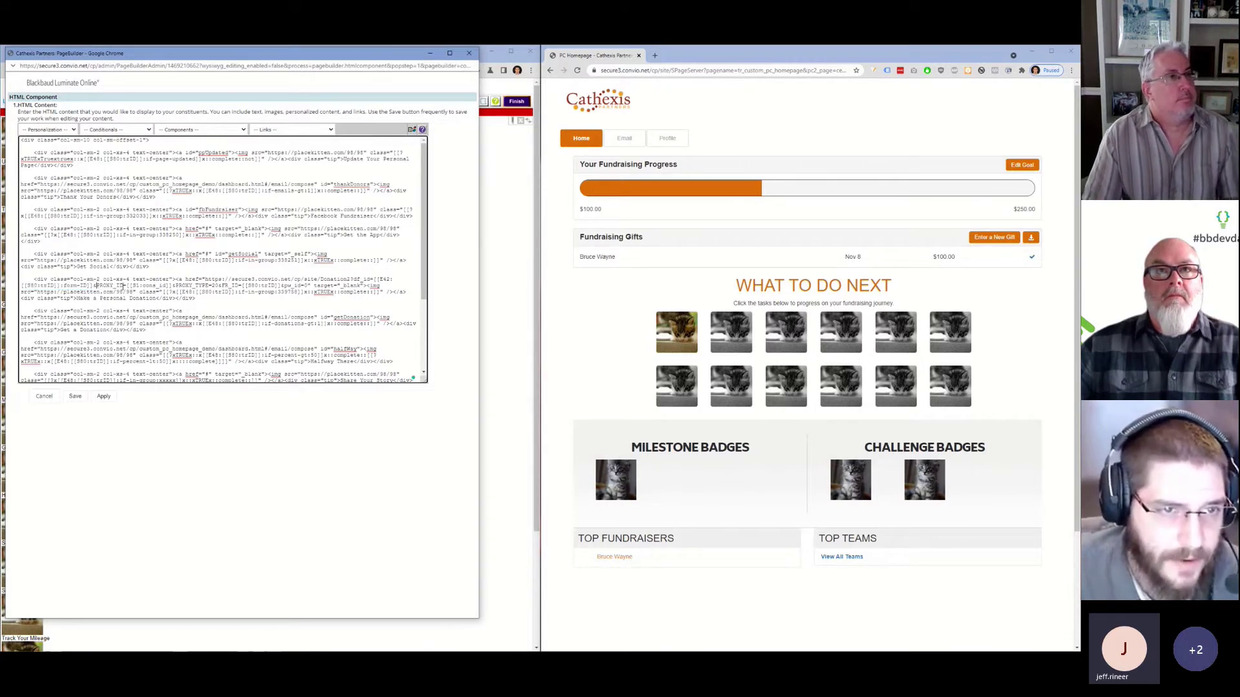
left_click_drag(126, 287, 172, 286)
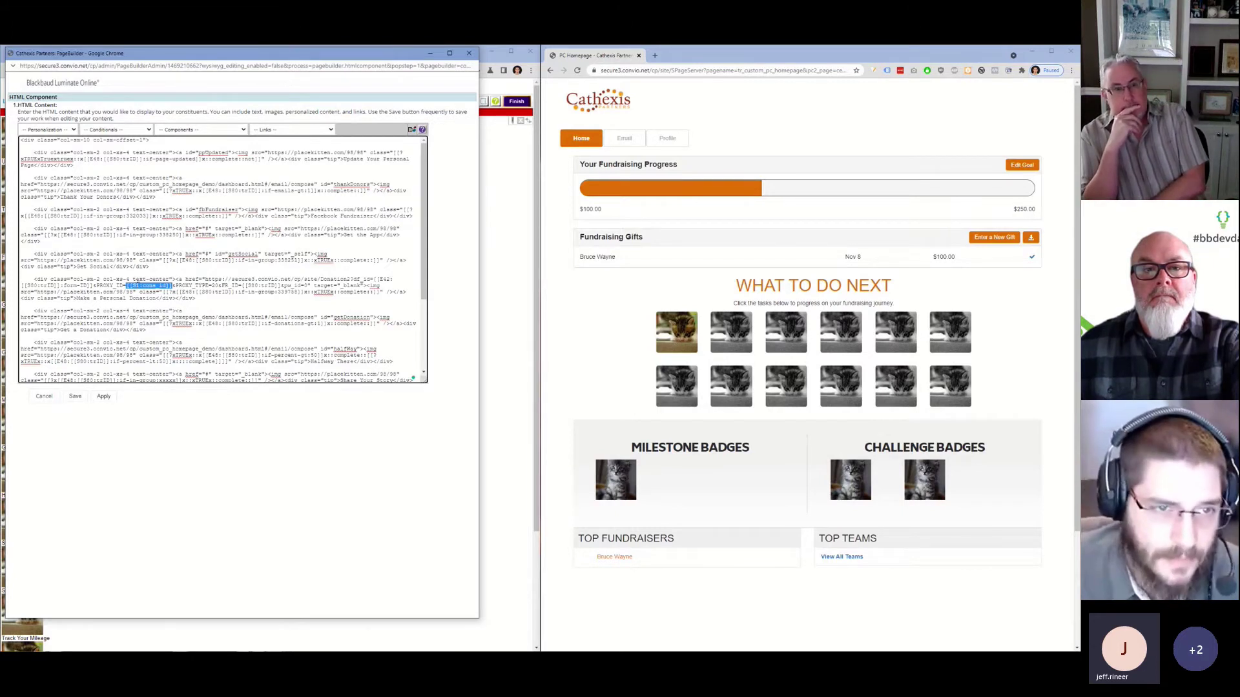
left_click(182, 290)
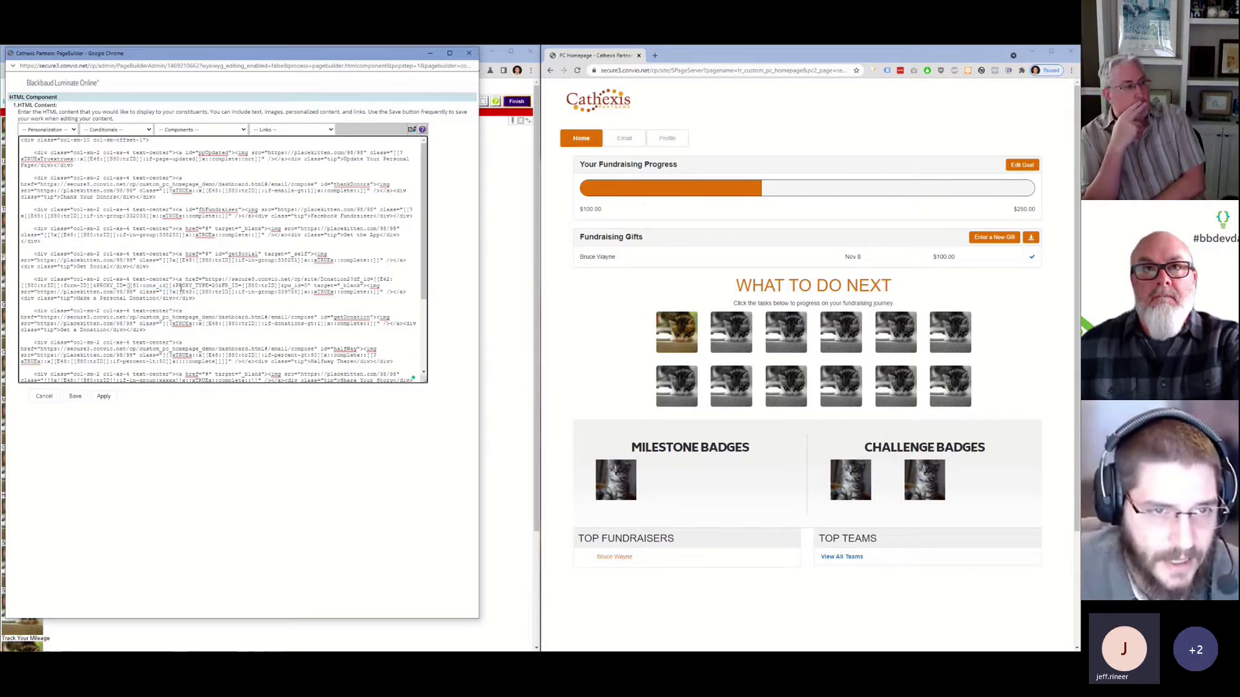
left_click_drag(175, 285, 213, 286)
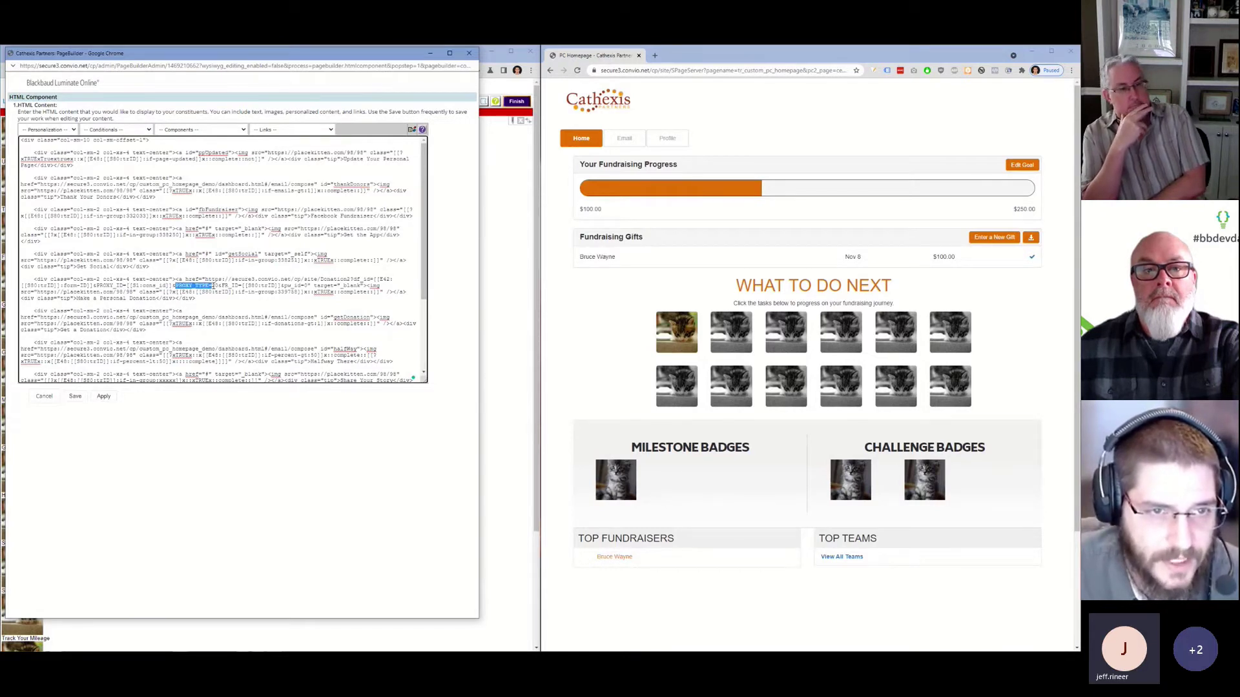
left_click(213, 286)
left_click_drag(221, 286, 244, 286)
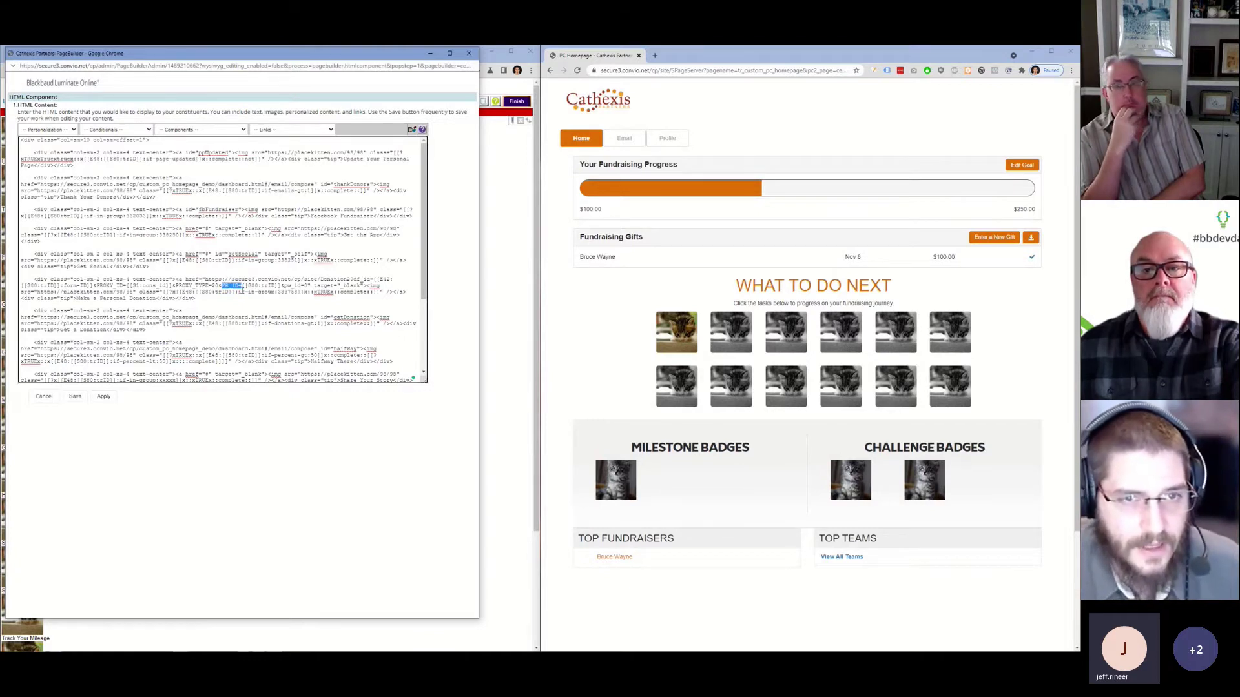
left_click_drag(242, 285, 283, 286)
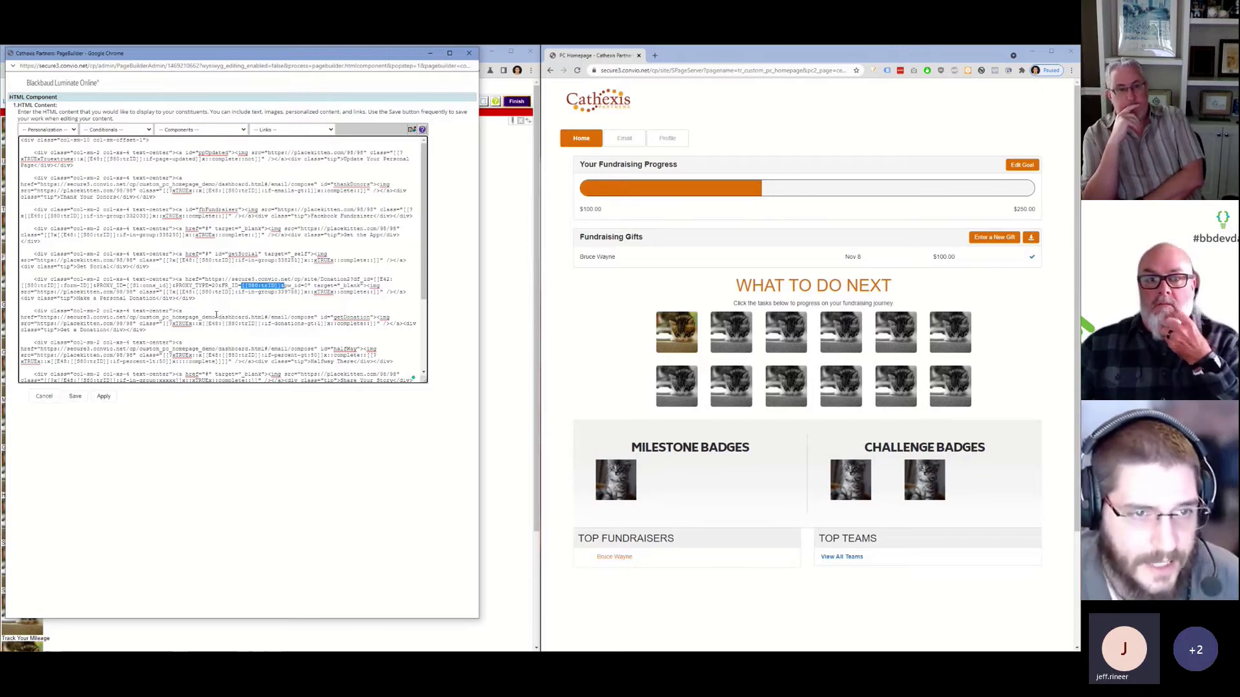
Close the HTML content editor after reviewing the remaining task blocks, and view the Challenge Badges' tooltips on the homepage.
scroll(216, 315, "down", 3)
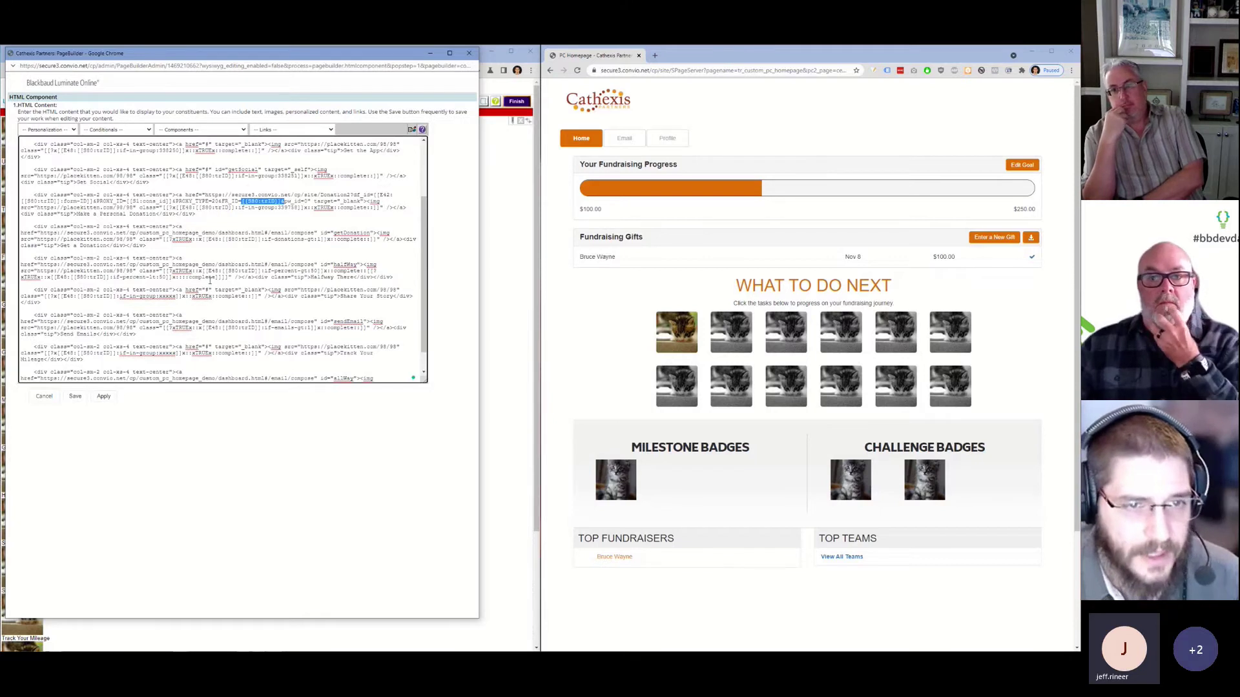
scroll(210, 280, "down", 1)
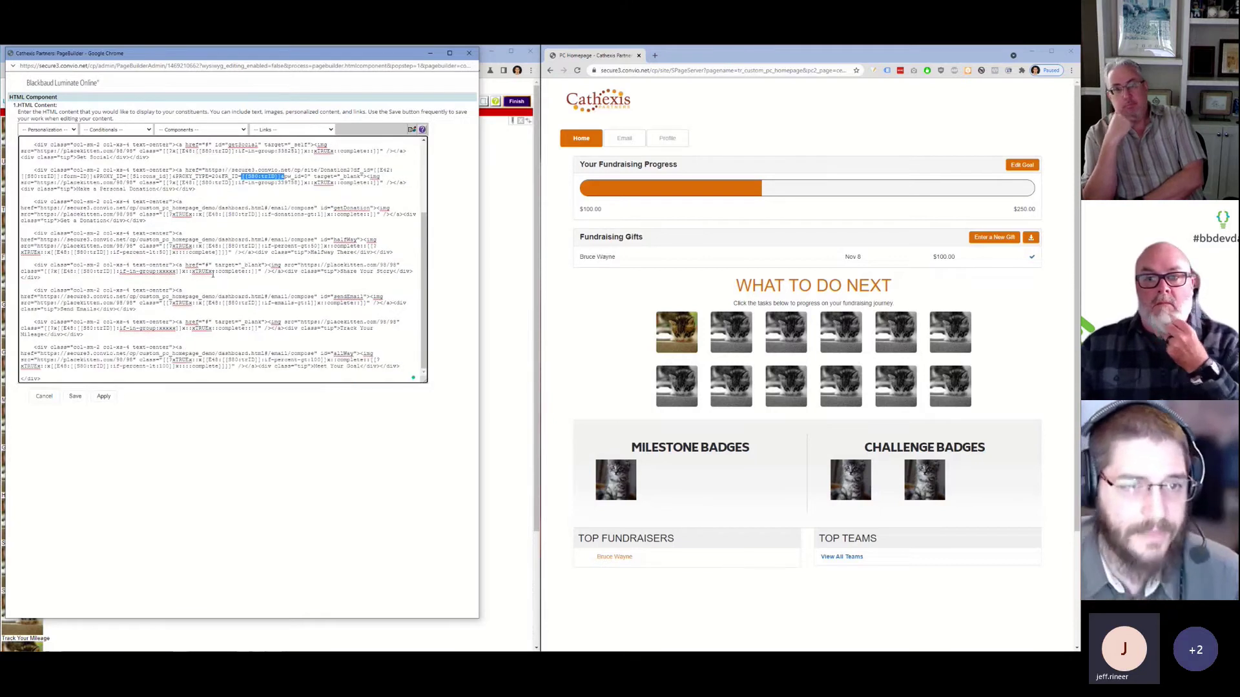
left_click(470, 54)
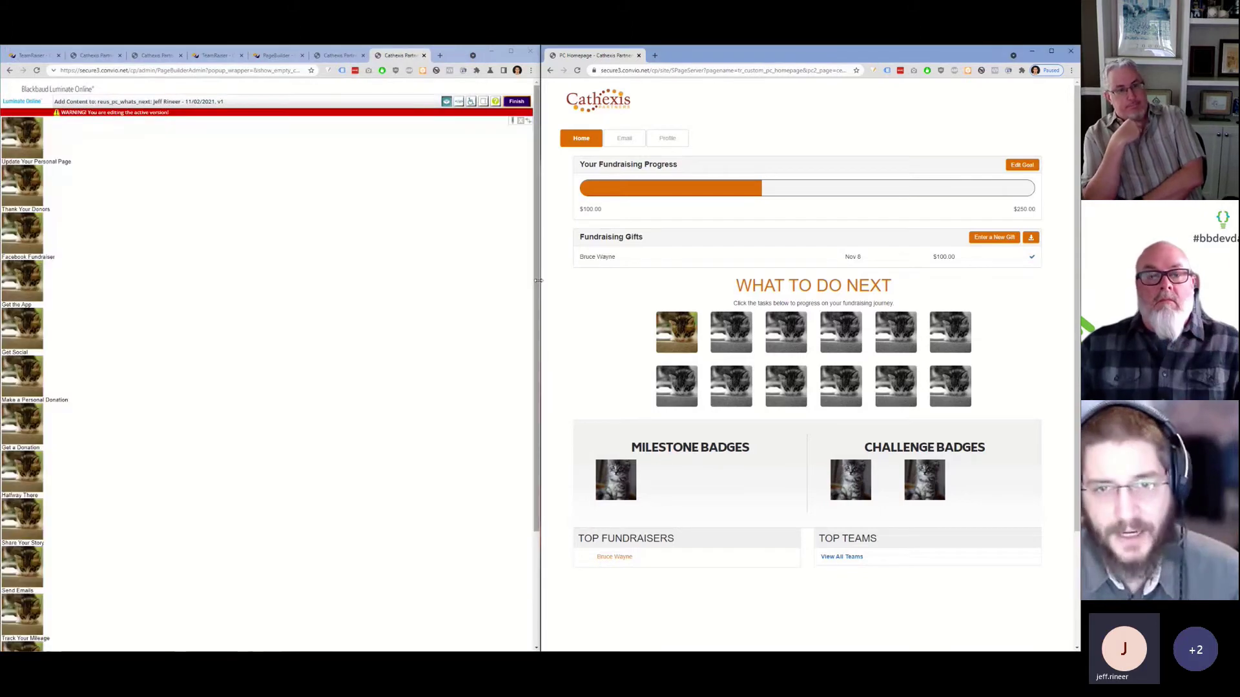
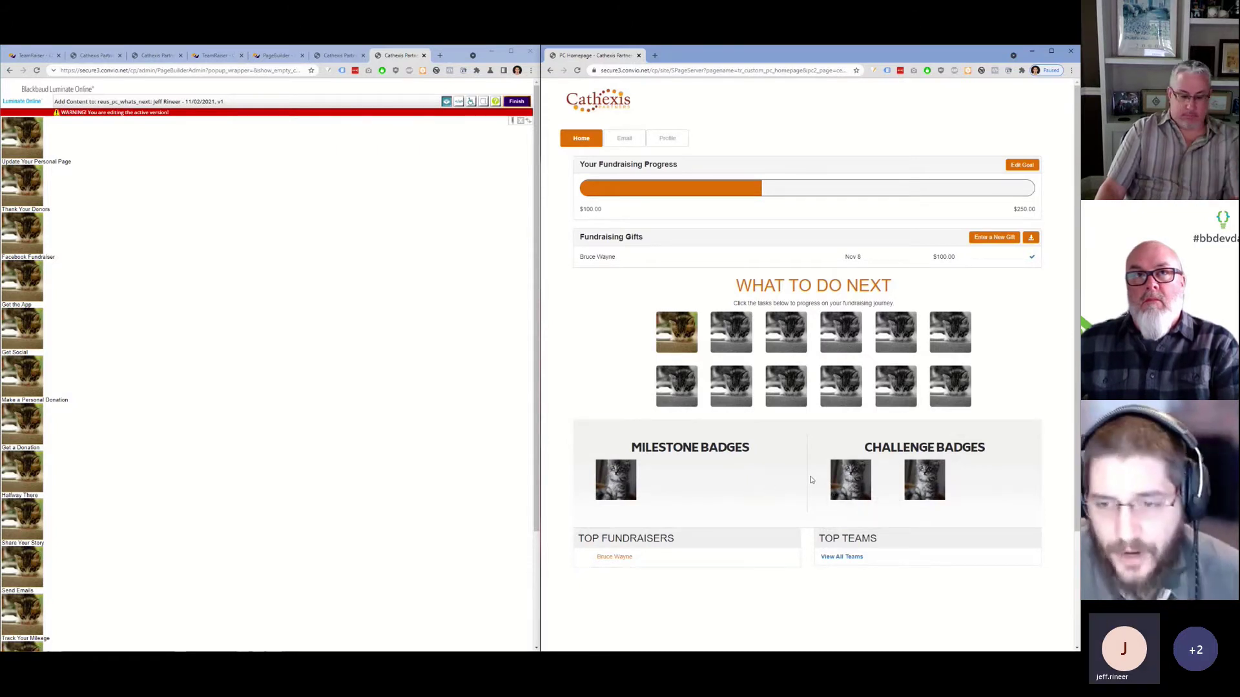
mouse_move(911, 473)
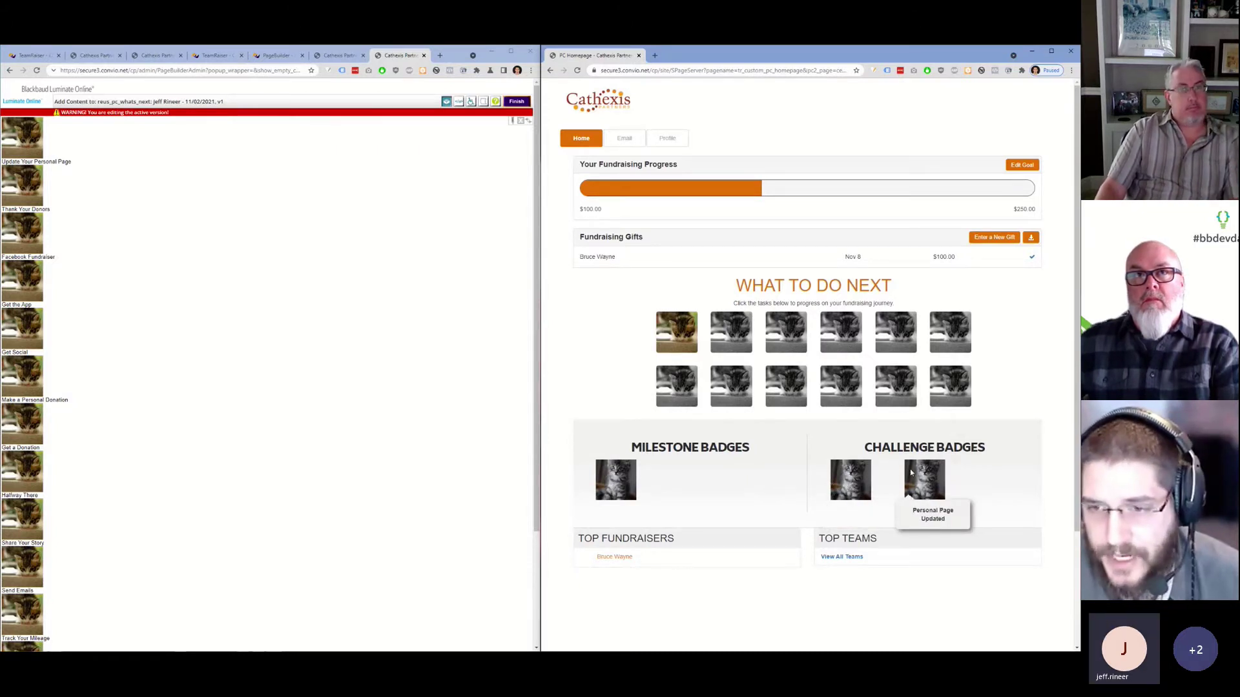
mouse_move(851, 478)
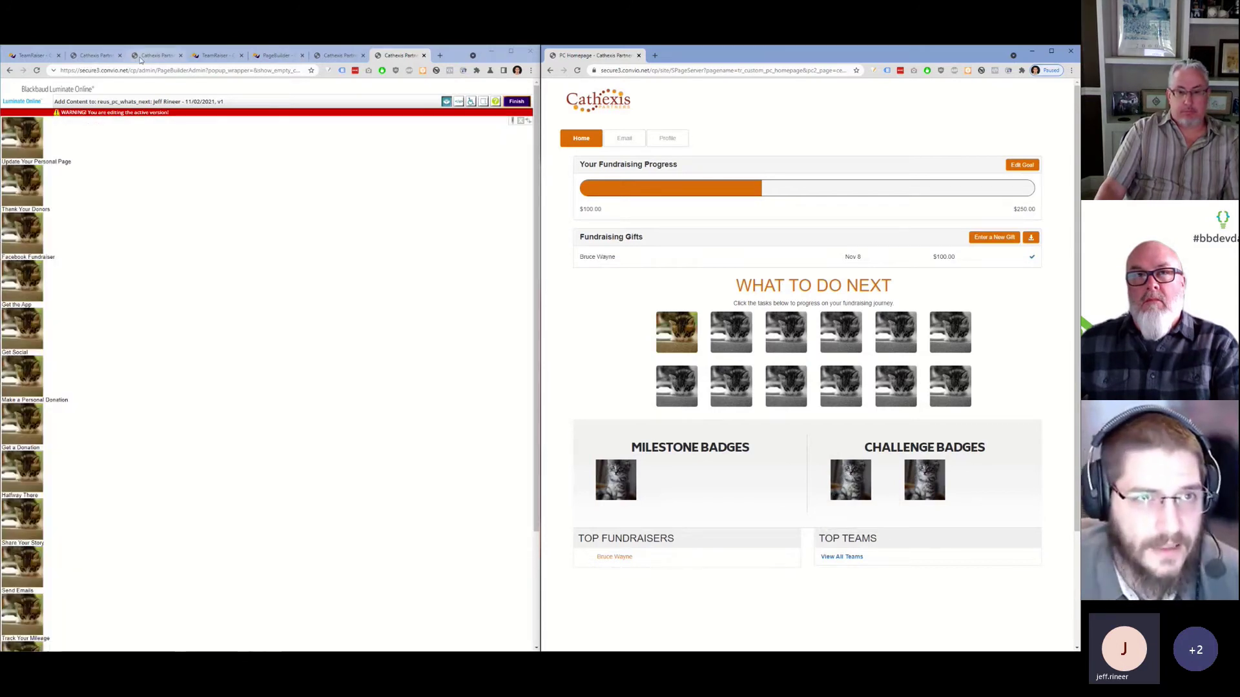
Open the custom homepage's HTML content, examine the image markup in a dollars-raised badge block, and close the editor.
left_click(158, 59)
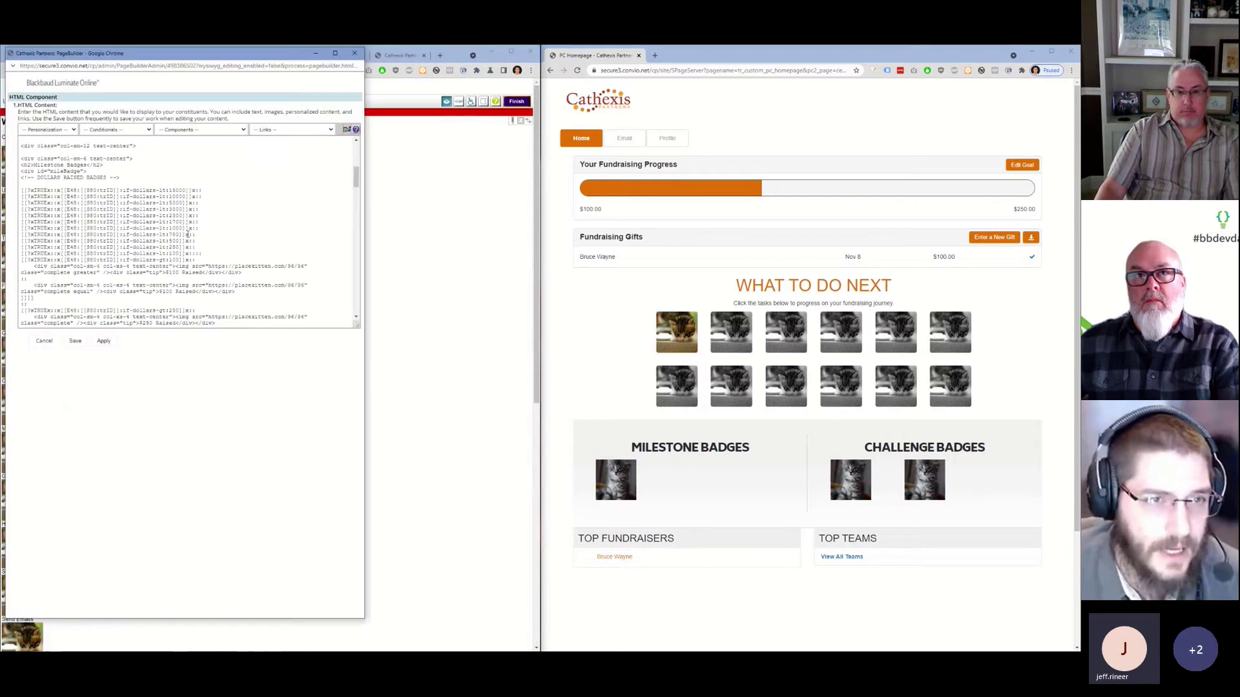
scroll(20, 163, "down", 10)
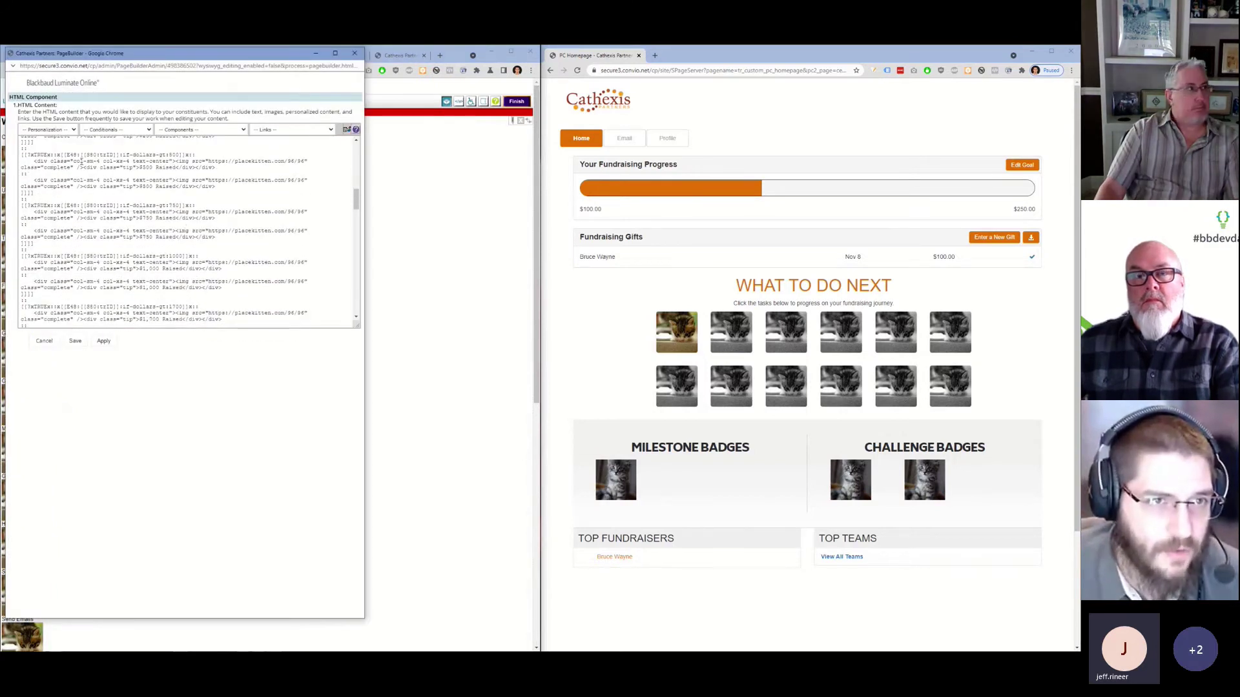
left_click_drag(83, 168, 176, 162)
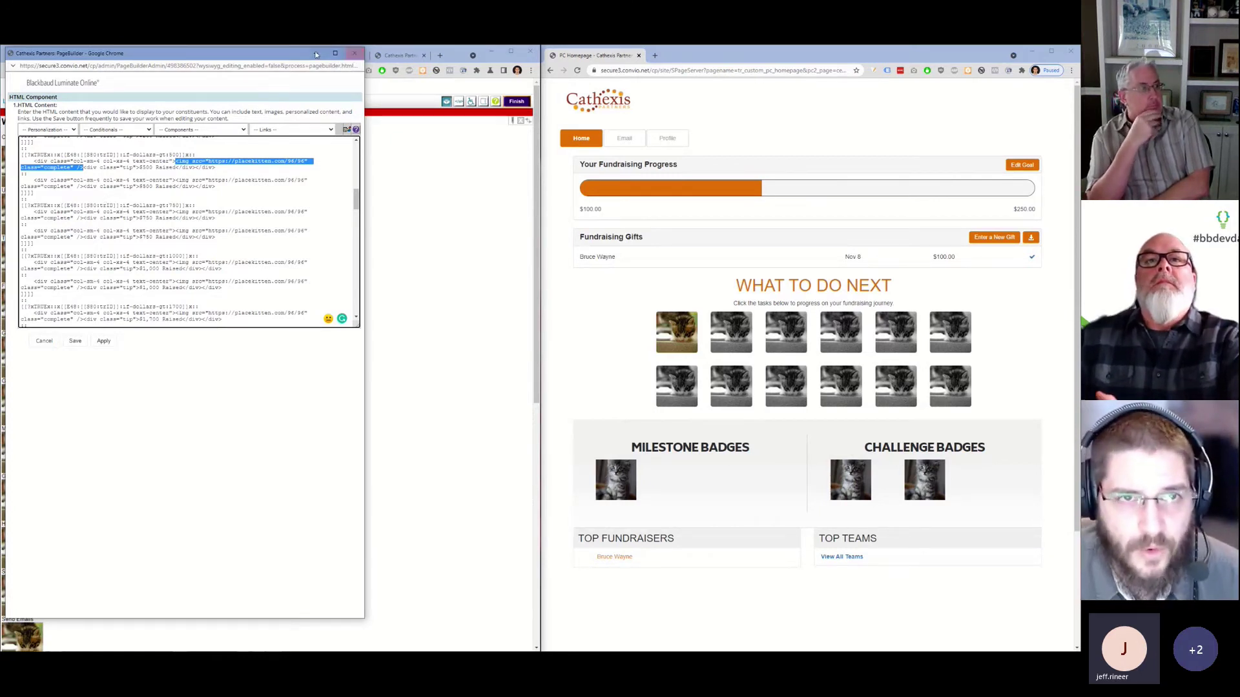
left_click_drag(316, 55, 347, 62)
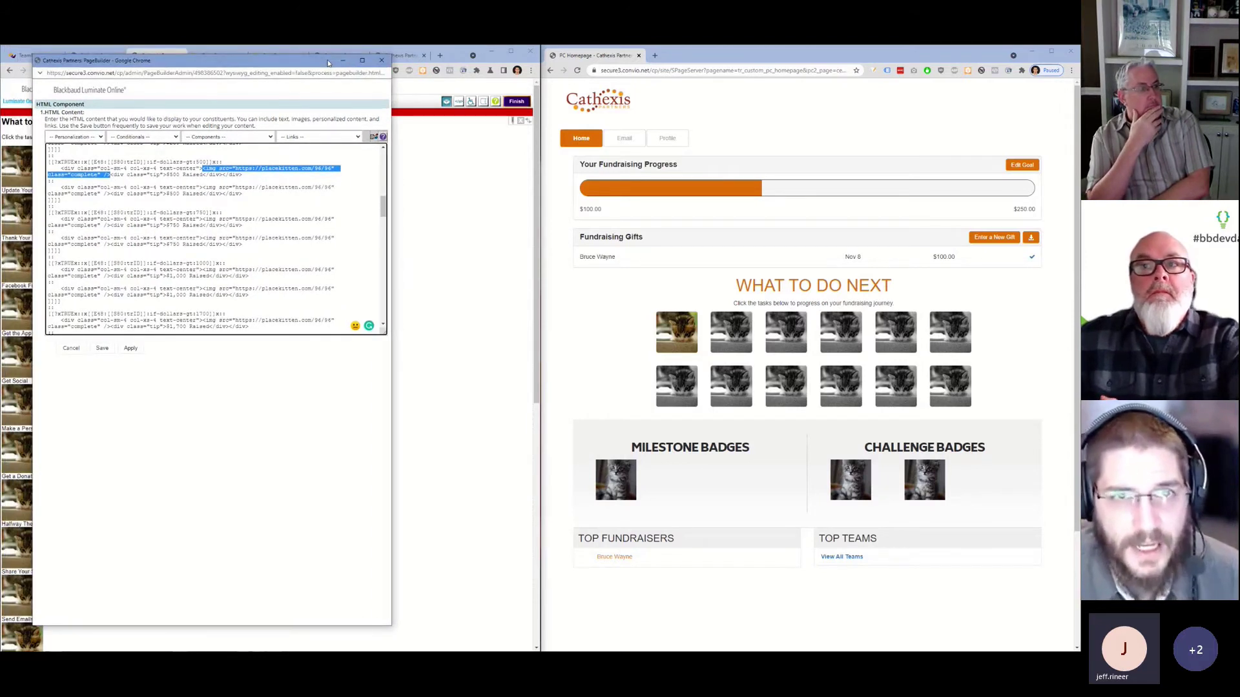
left_click(383, 62)
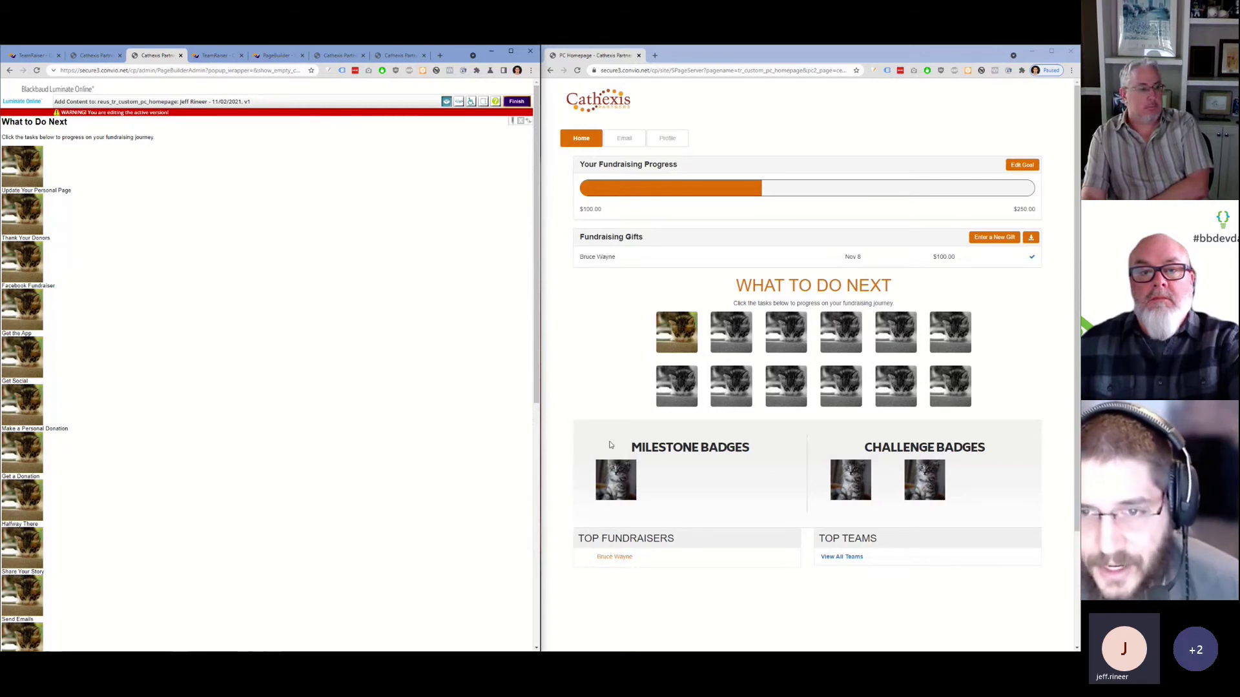
Reopen the custom homepage's HTML content and examine the dollars-raised milestone badge conditionals up to the $15,000 level.
mouse_move(625, 470)
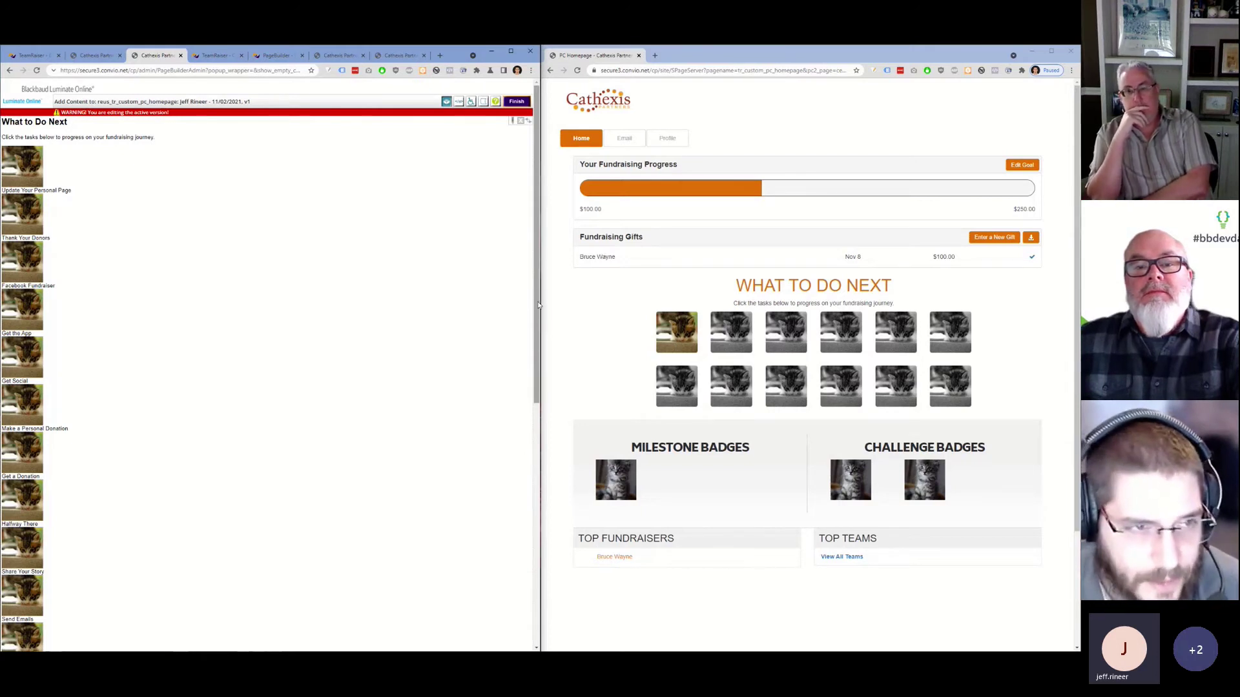
left_click(443, 304)
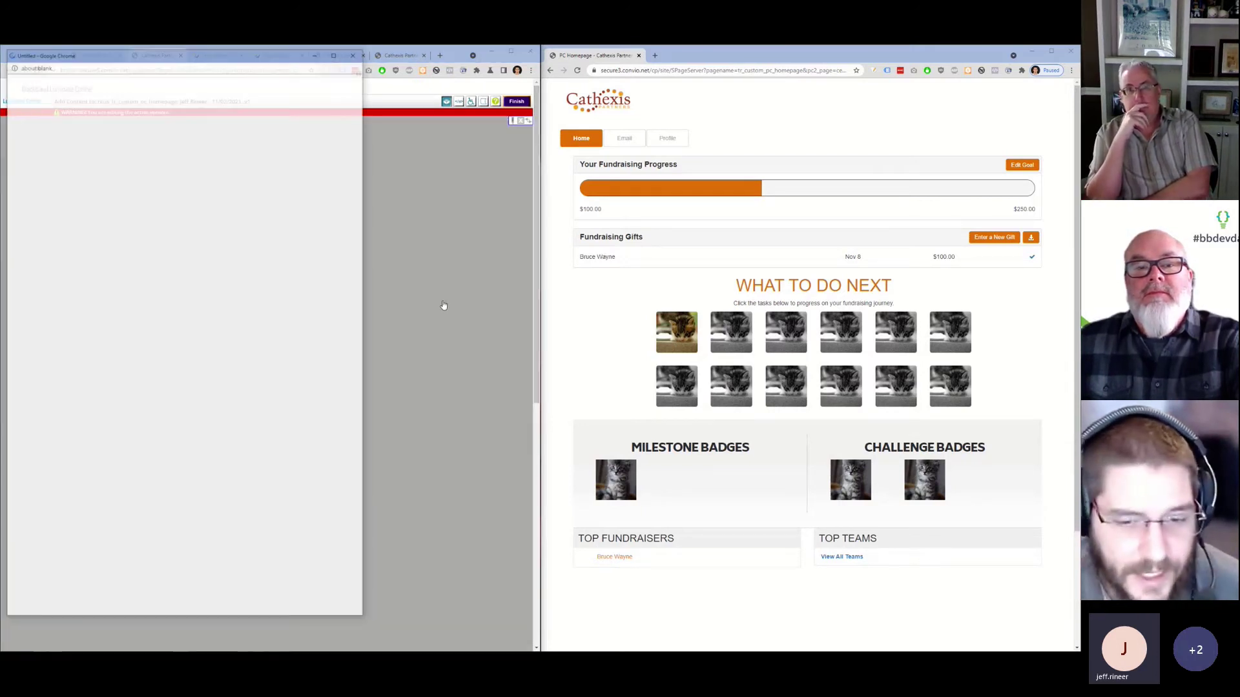
scroll(241, 246, "down", 5)
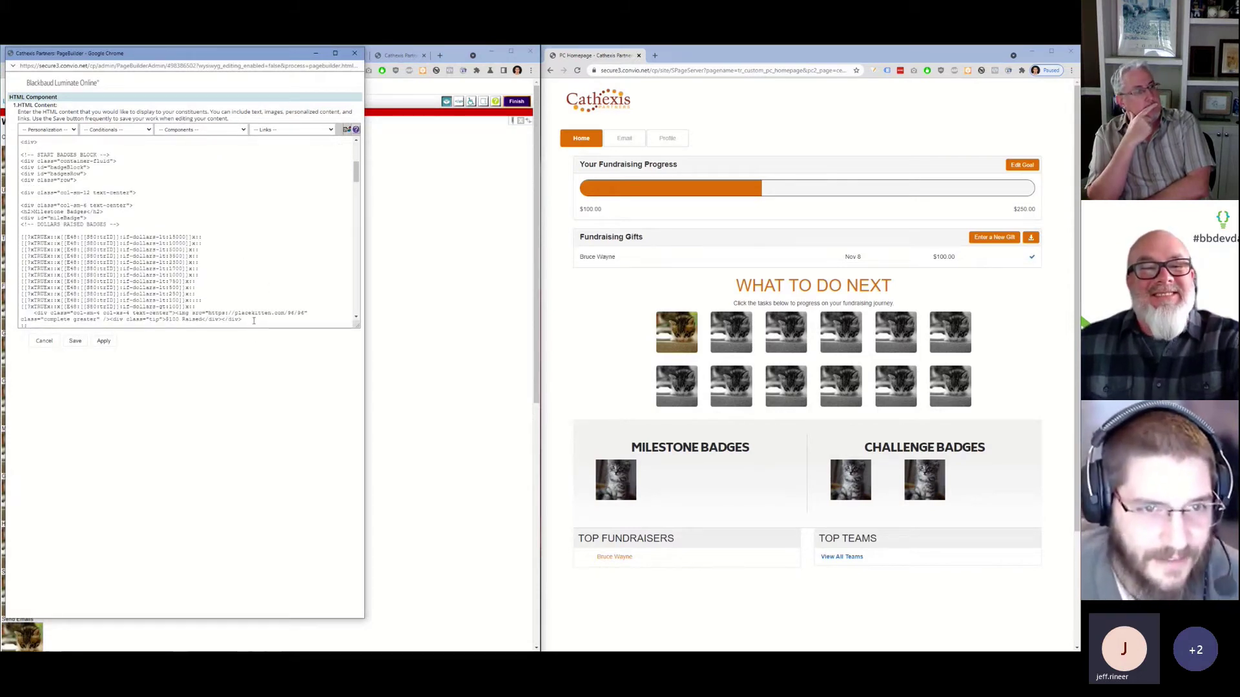
scroll(249, 316, "down", 5)
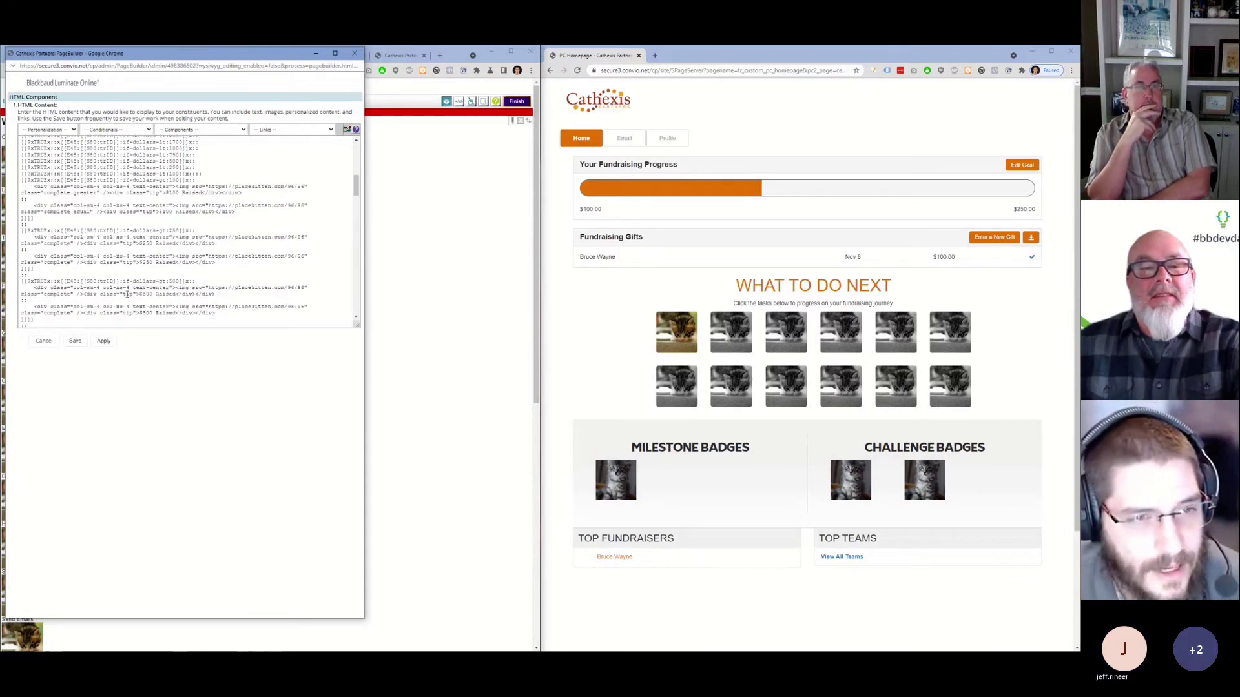
scroll(127, 294, "down", 10)
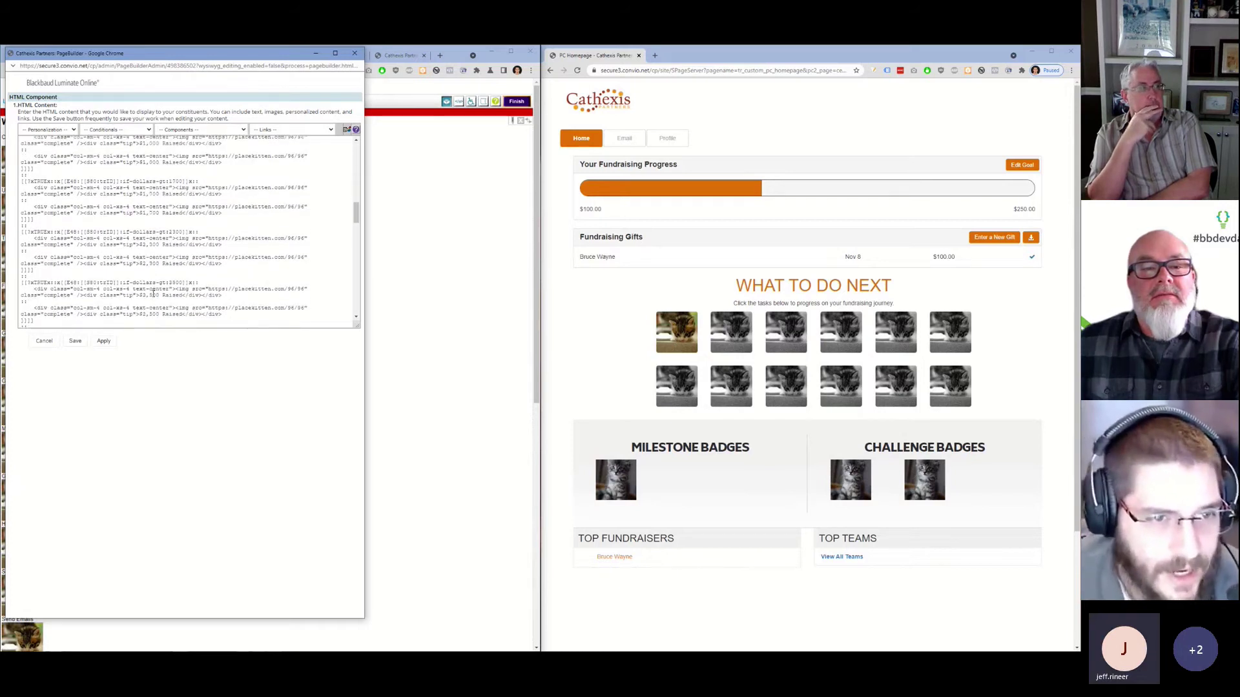
scroll(153, 294, "down", 8)
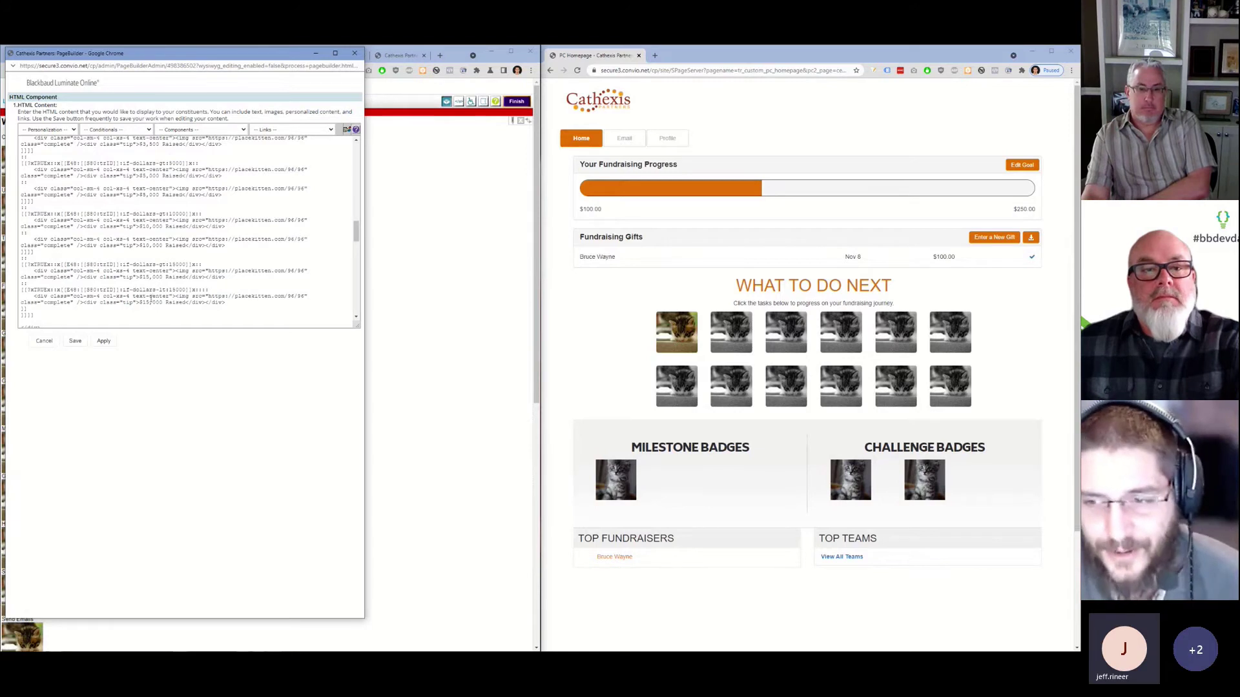
left_click(101, 302)
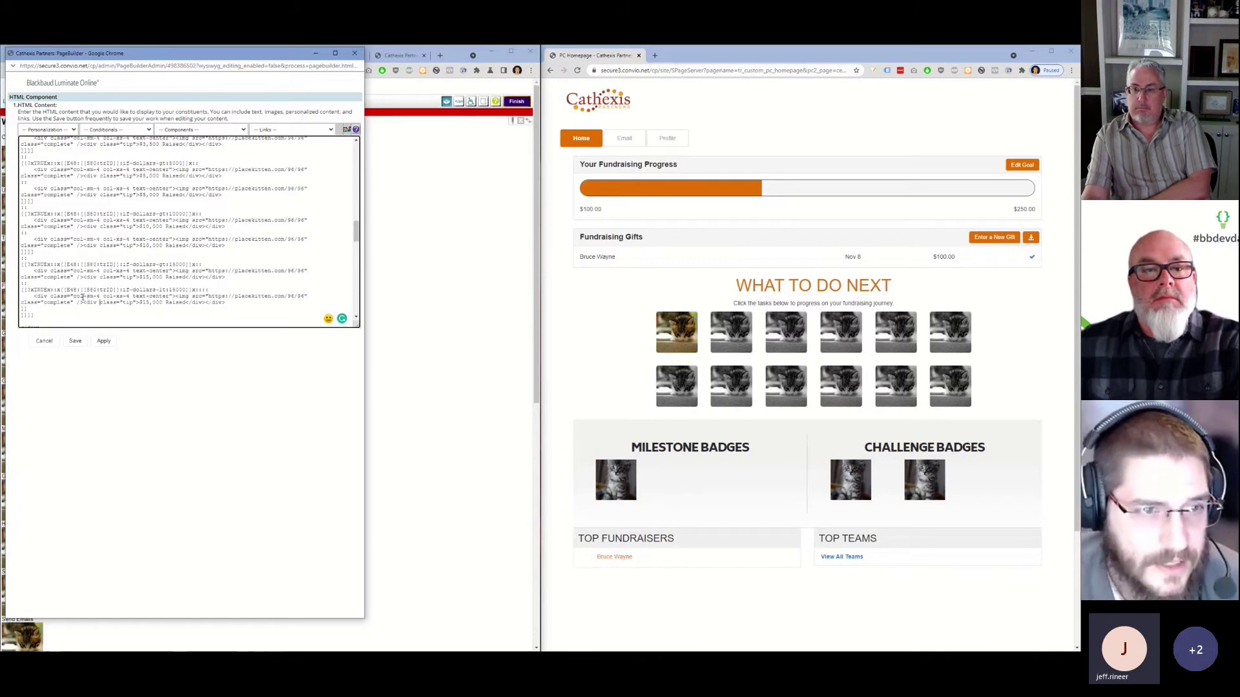
Examine the col-sm-4 and col-xs-4 column classes and the image source URL in the last $15,000 Raised badge block.
left_click_drag(74, 296, 130, 297)
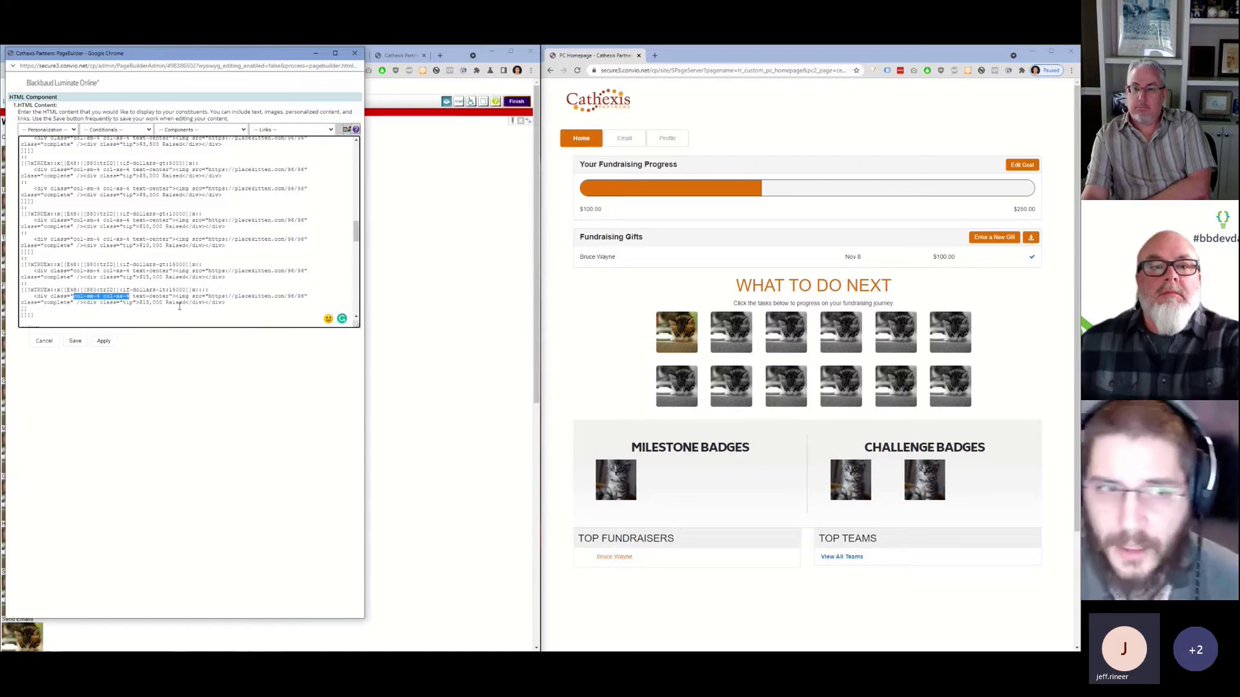
left_click(123, 296)
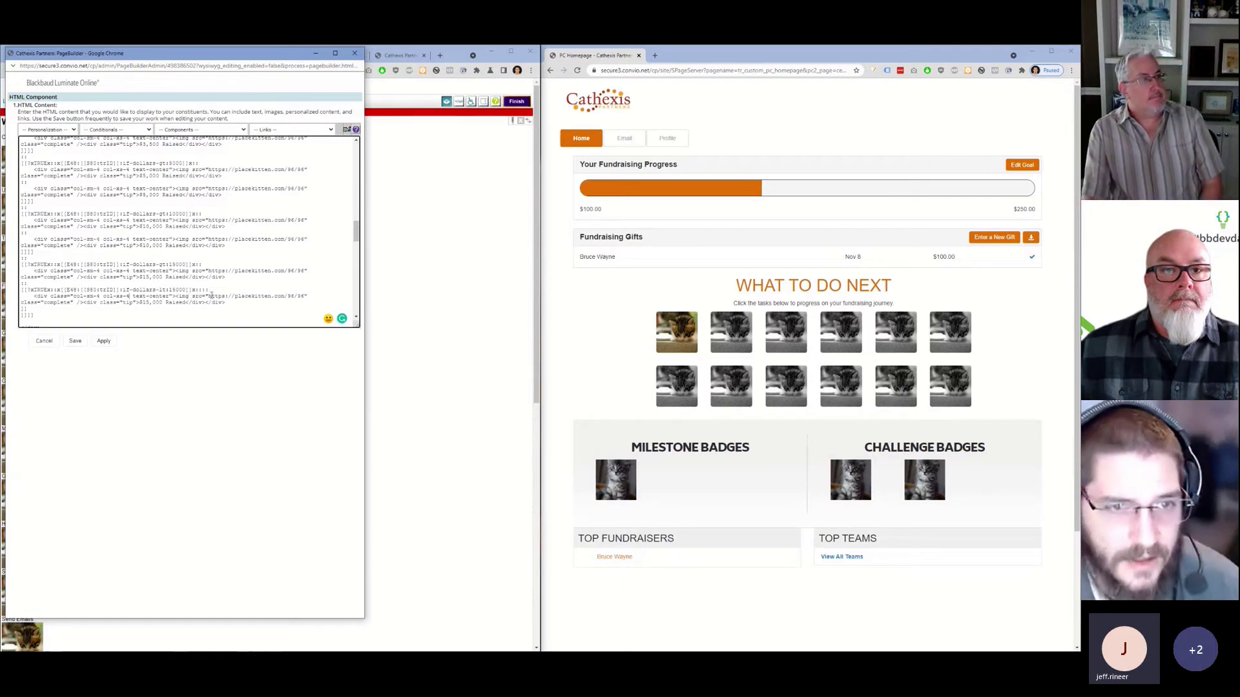
left_click_drag(208, 295, 236, 296)
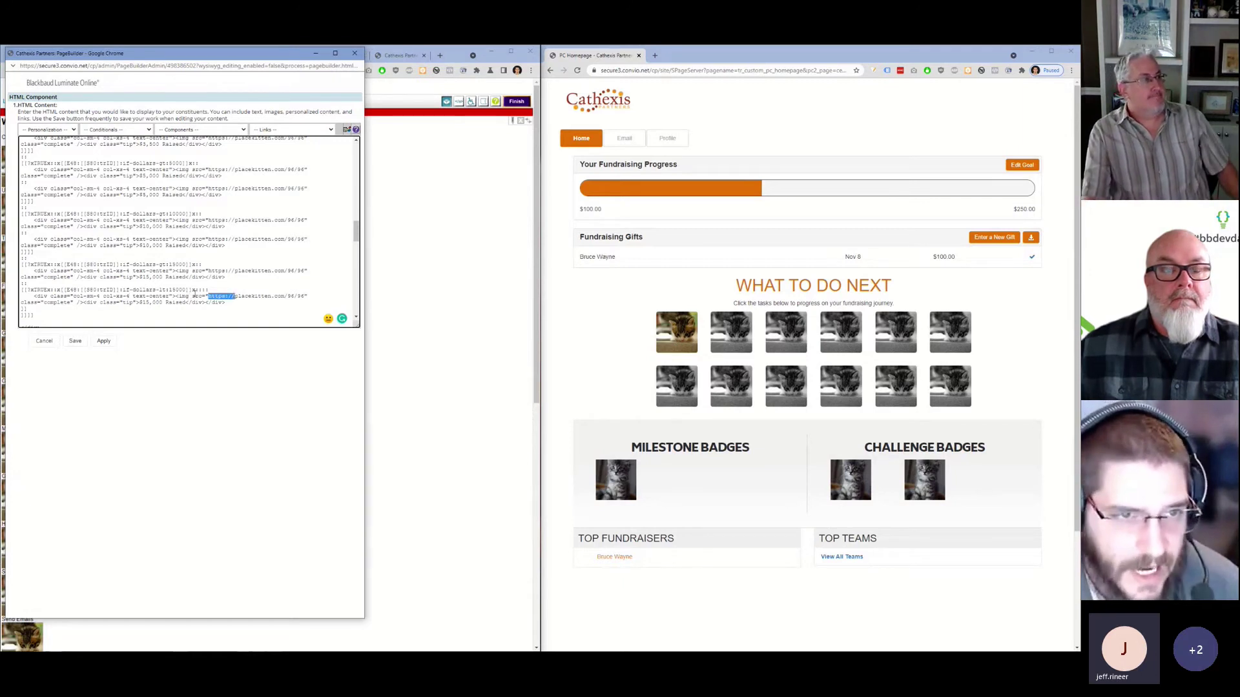
left_click(164, 297)
left_click_drag(102, 296, 128, 296)
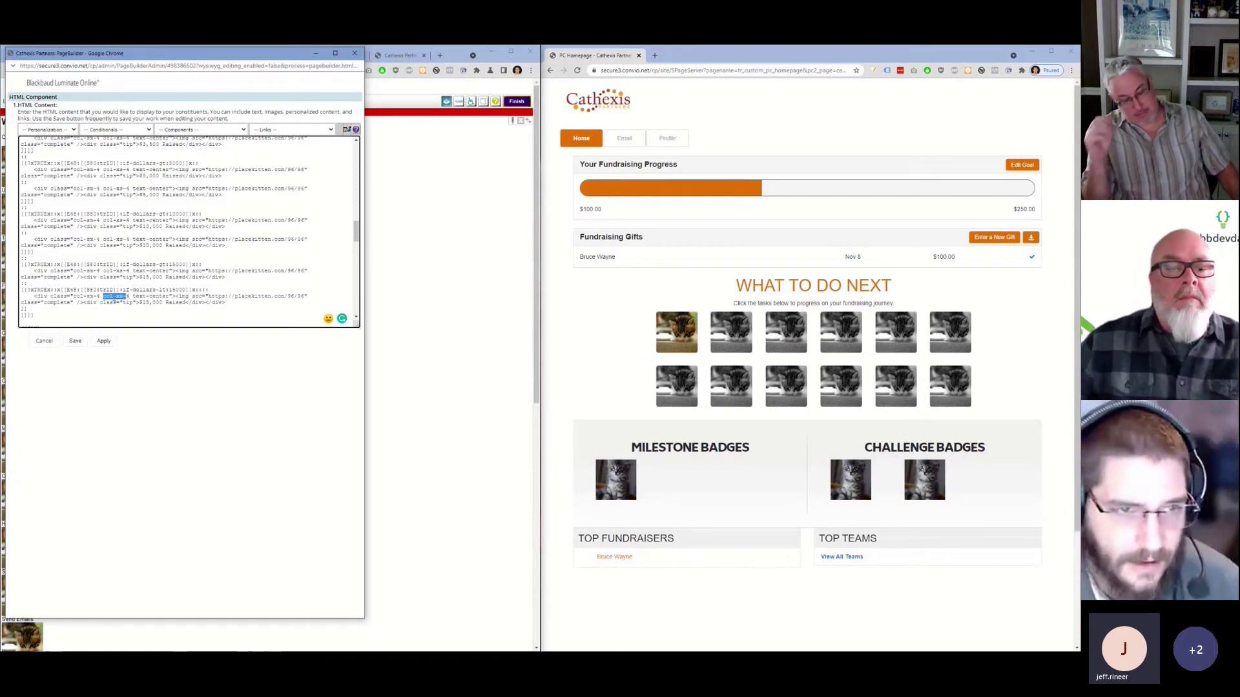
left_click_drag(127, 297, 102, 297)
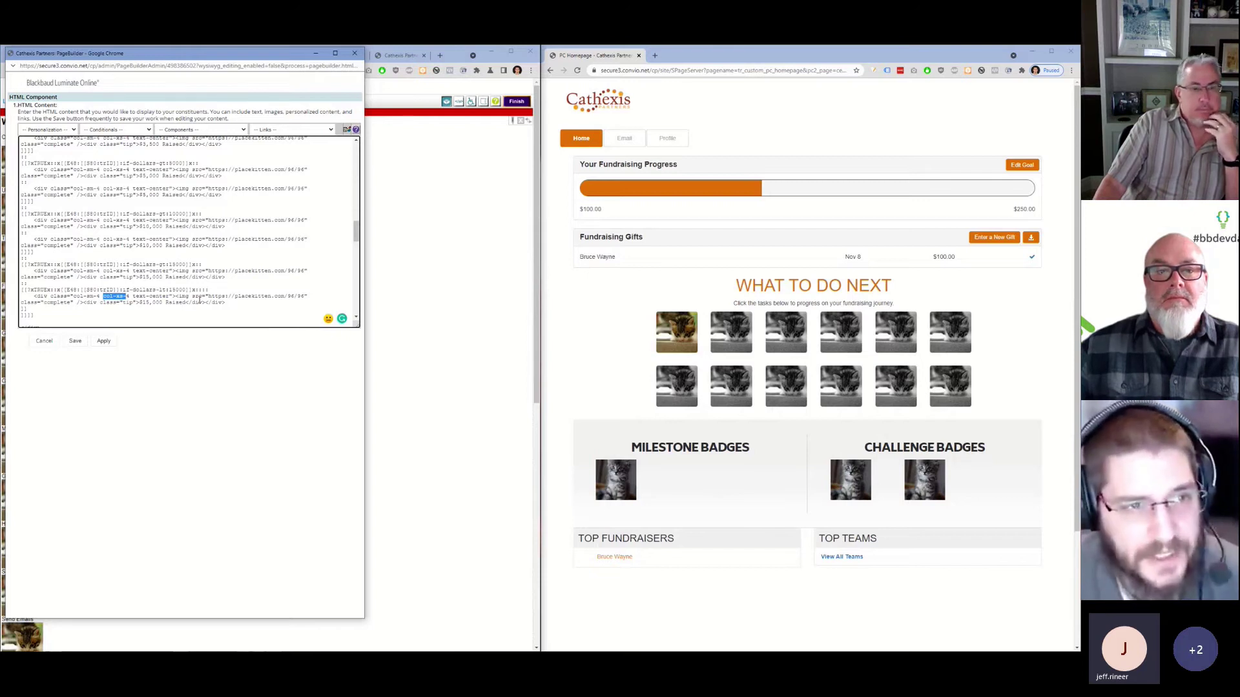
left_click(232, 303)
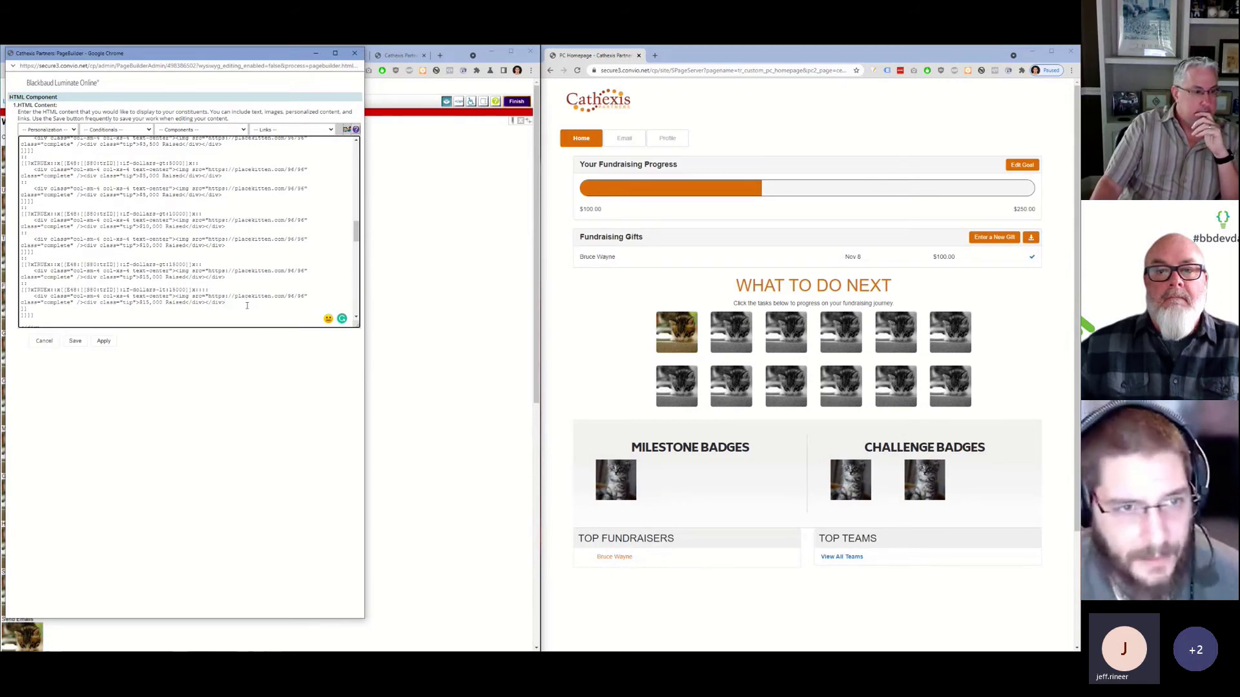
Find the START BADGES BLOCK and DOLLARS RAISED BADGES comments in the HTML content and highlight them.
scroll(246, 303, "up", 15)
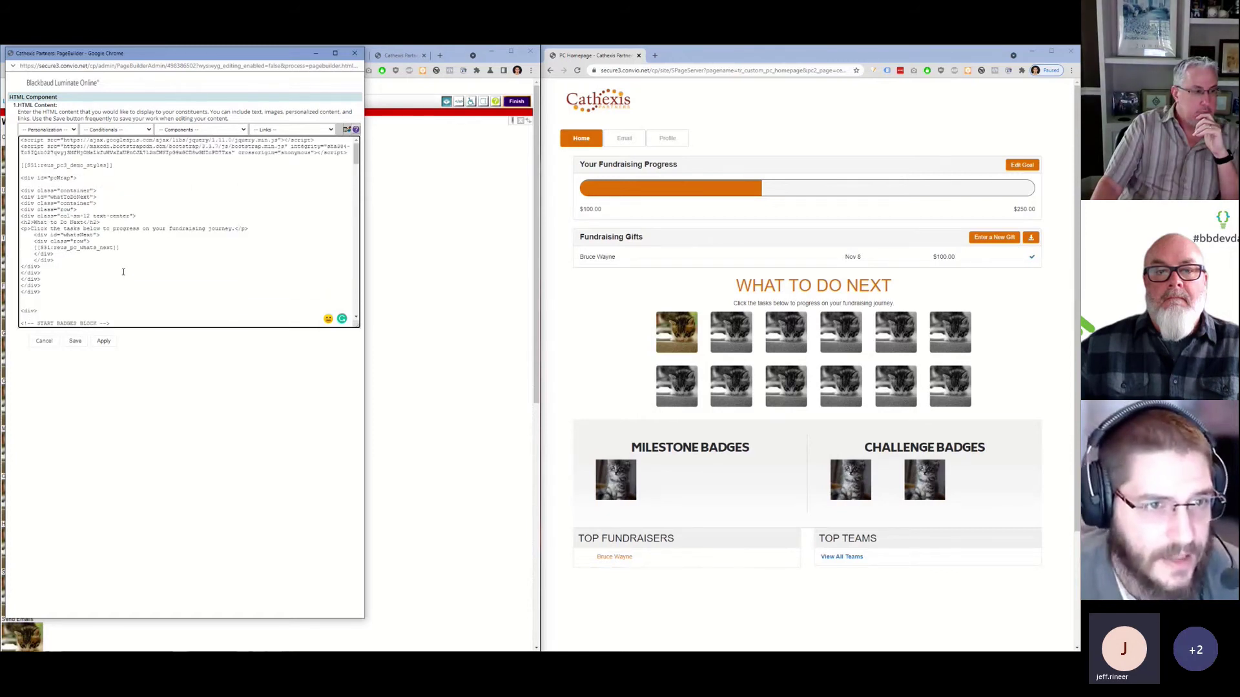
scroll(128, 268, "down", 3)
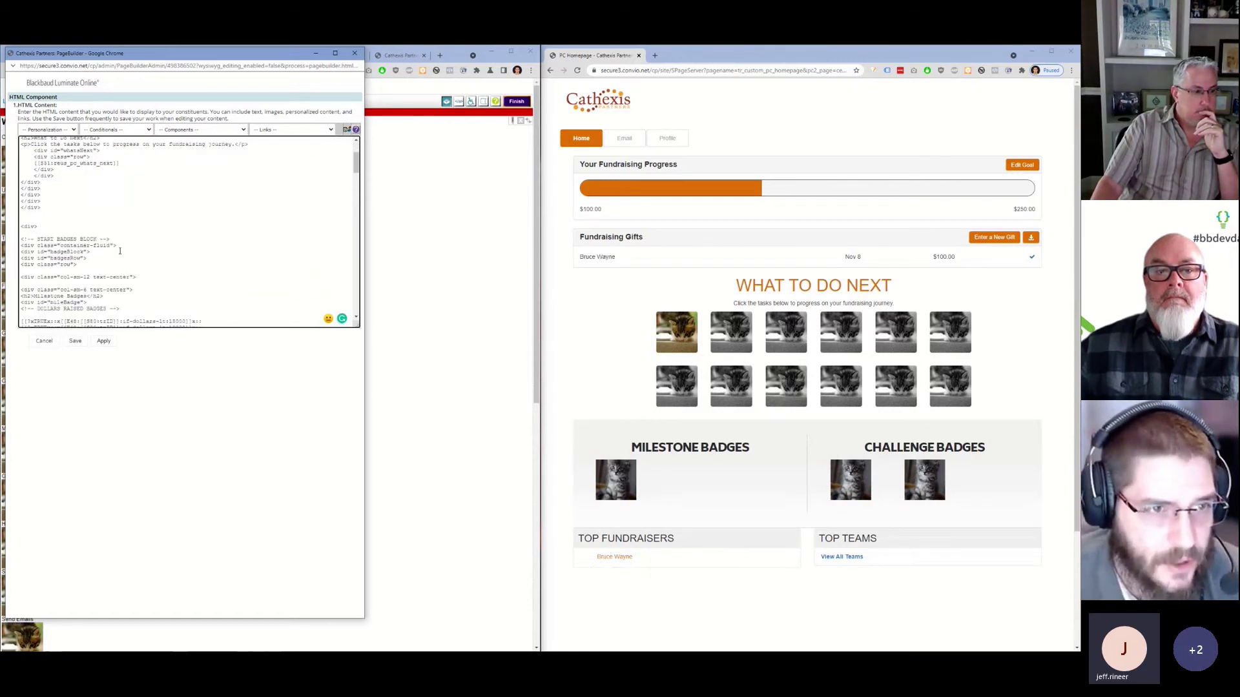
left_click_drag(113, 240, 16, 243)
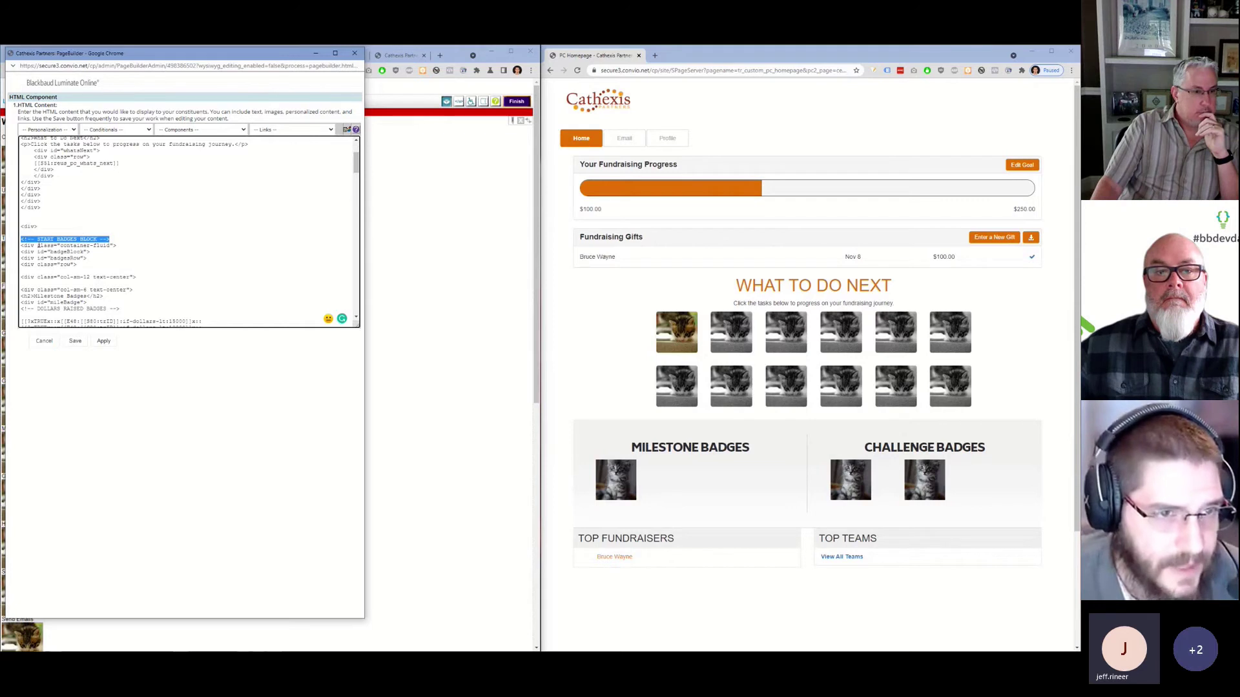
left_click_drag(123, 308, 17, 314)
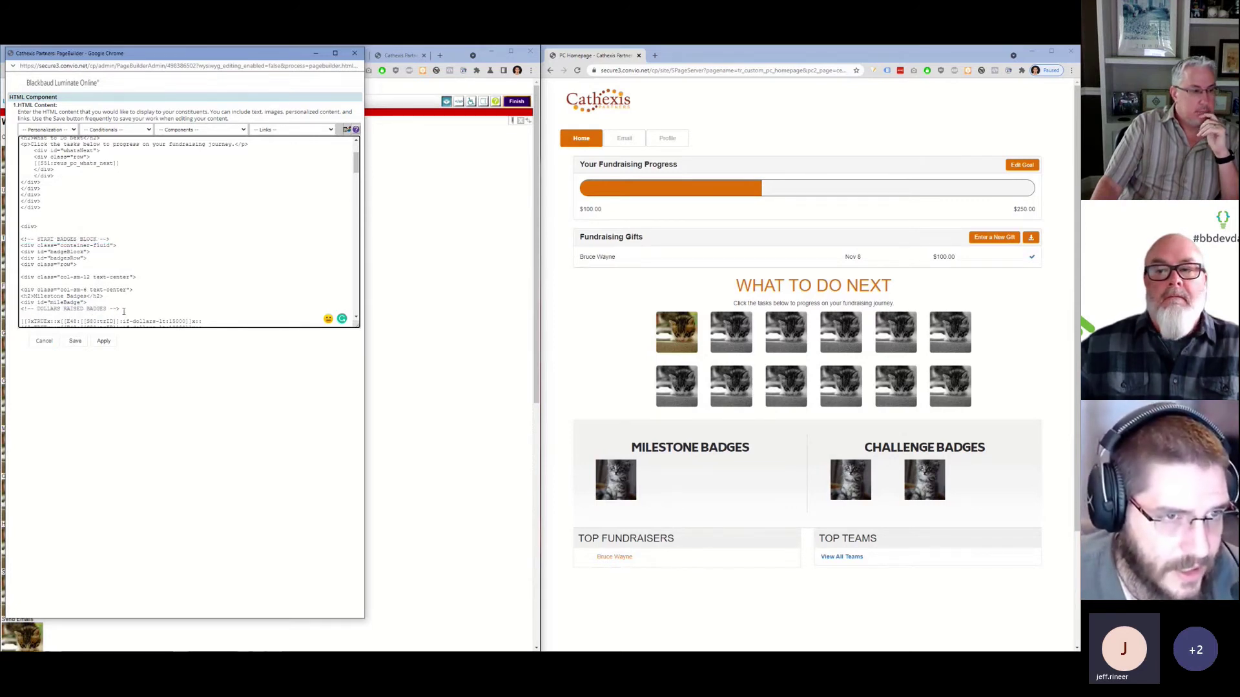
left_click_drag(121, 309, 31, 309)
scroll(95, 230, "down", 2)
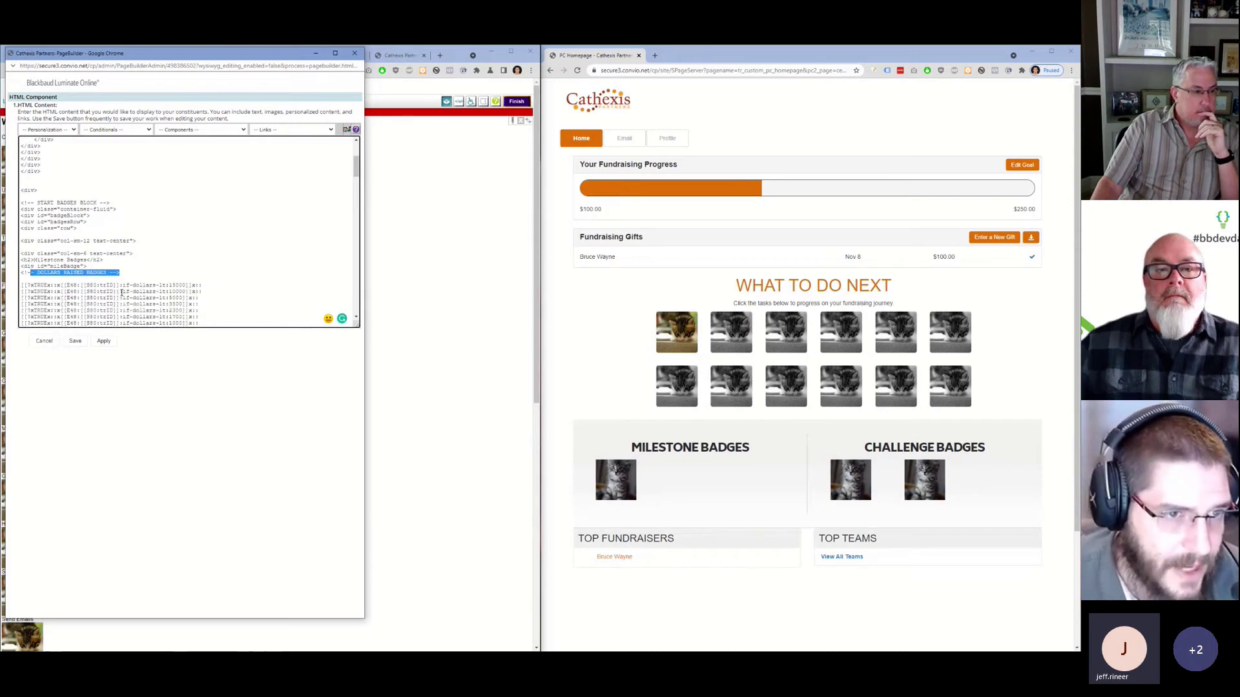
Examine the Challenge Badges code by its comments, from PERCENT OF GOAL BADGE and FIRST DONATION BADGE through the IN GROUP BADGE block.
scroll(96, 231, "down", 10)
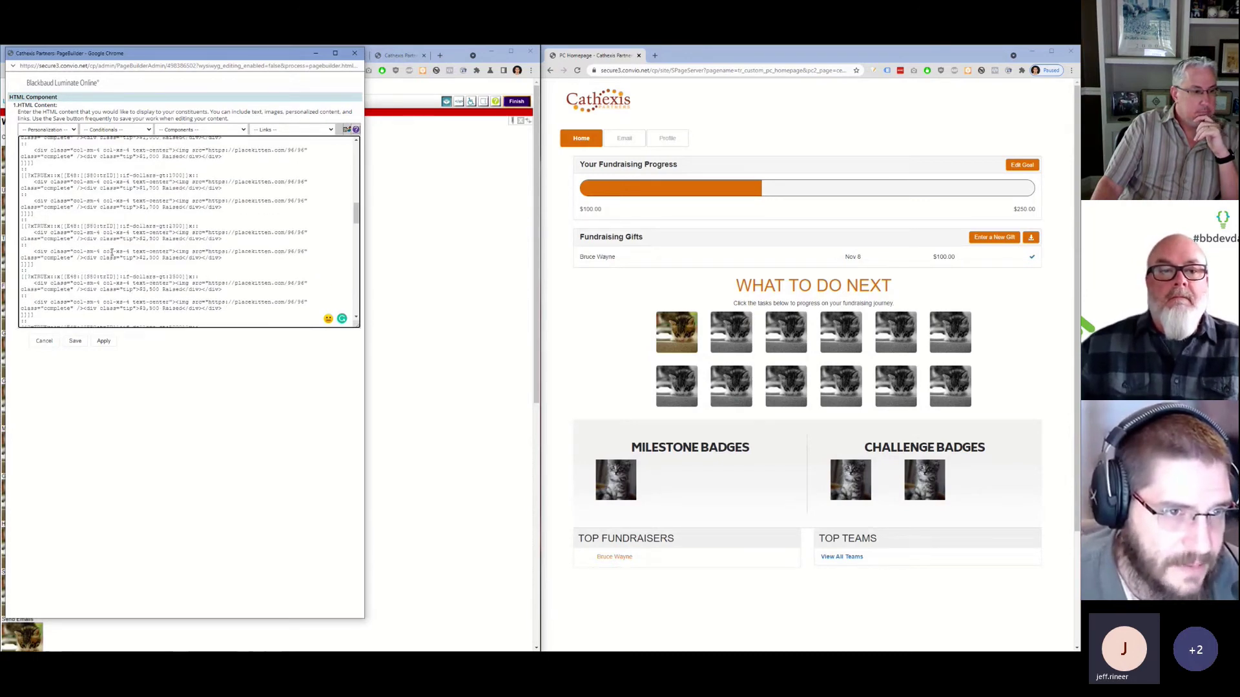
scroll(112, 252, "down", 2)
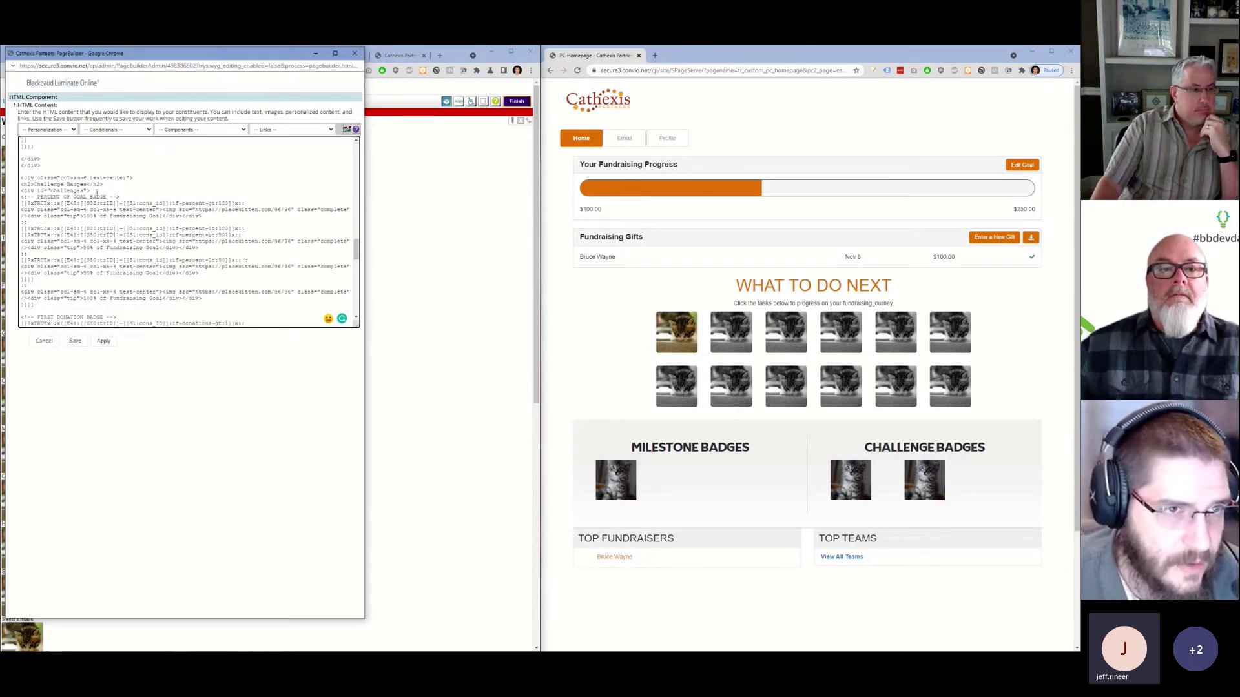
left_click_drag(125, 198, 20, 198)
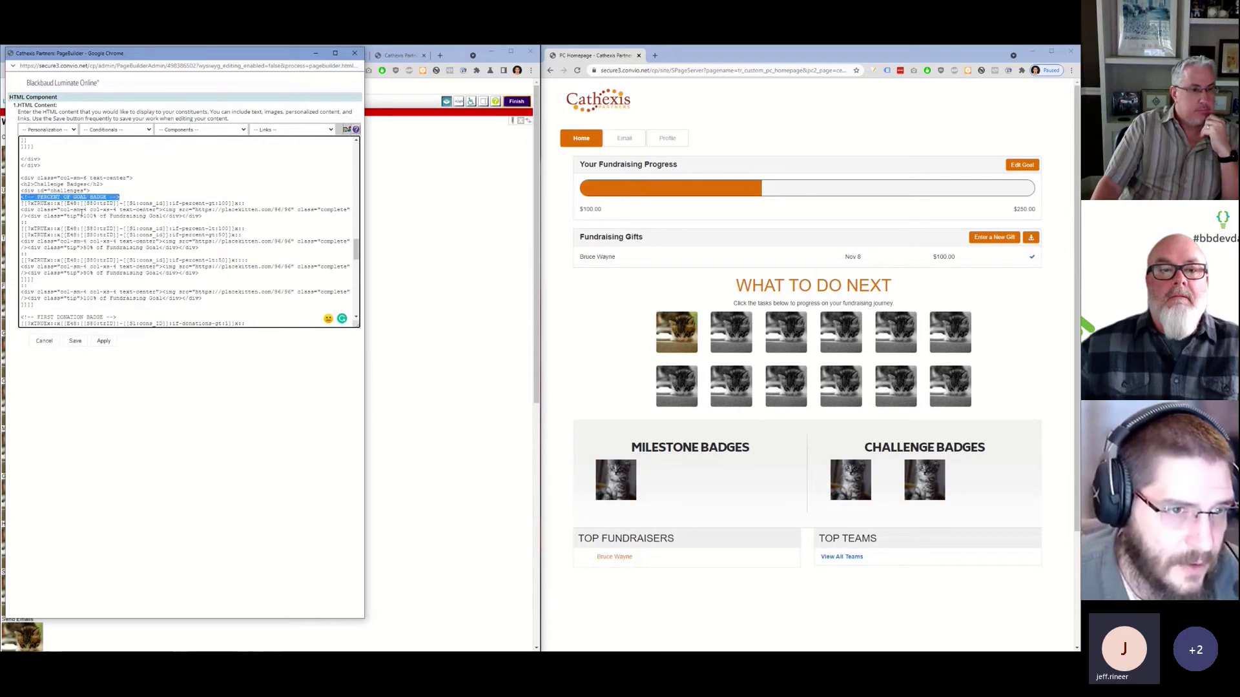
scroll(115, 237, "down", 3)
left_click_drag(118, 233, 40, 234)
left_click_drag(21, 295, 30, 295)
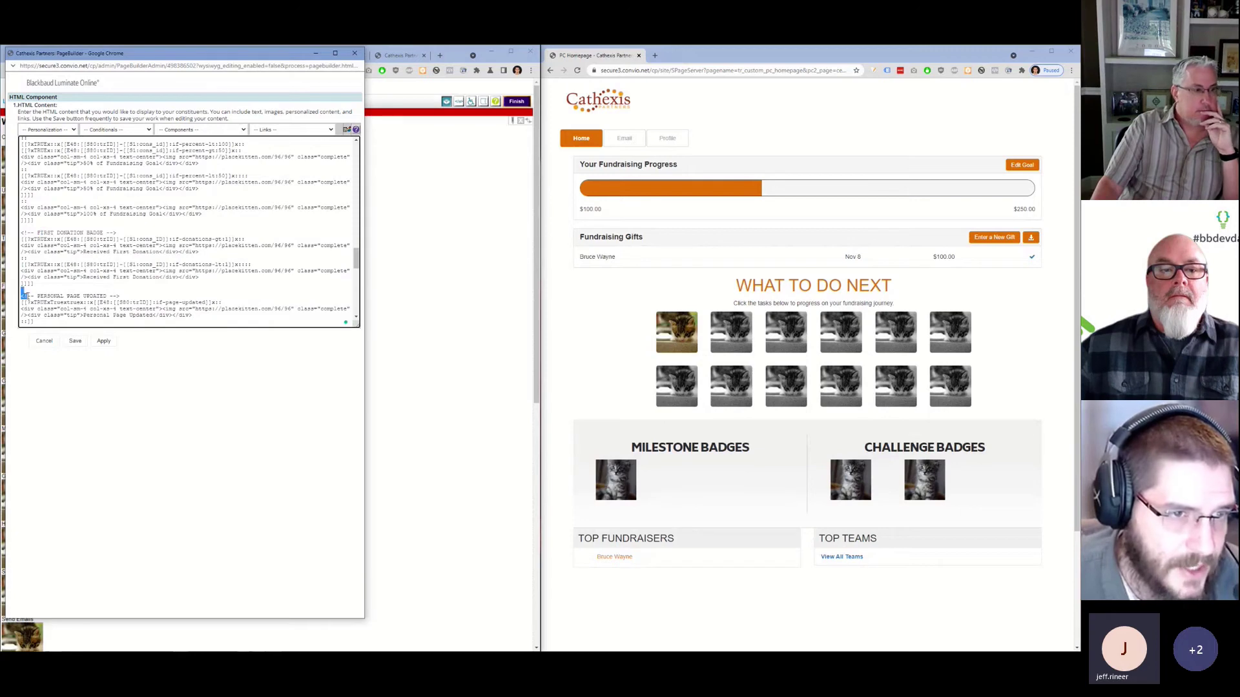
scroll(64, 295, "down", 5)
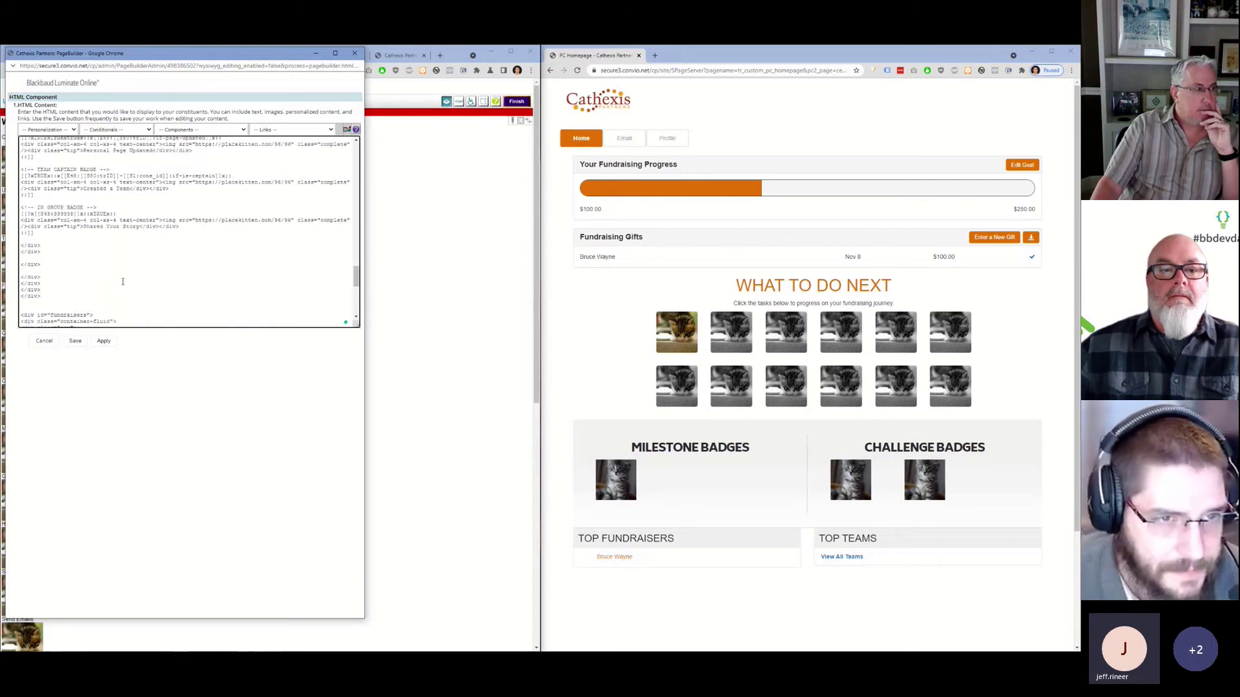
Inspect the homepage's milestone badge in DevTools, expand the Challenge Badges column, and examine its rendered badge comments.
right_click(618, 480)
left_click(638, 572)
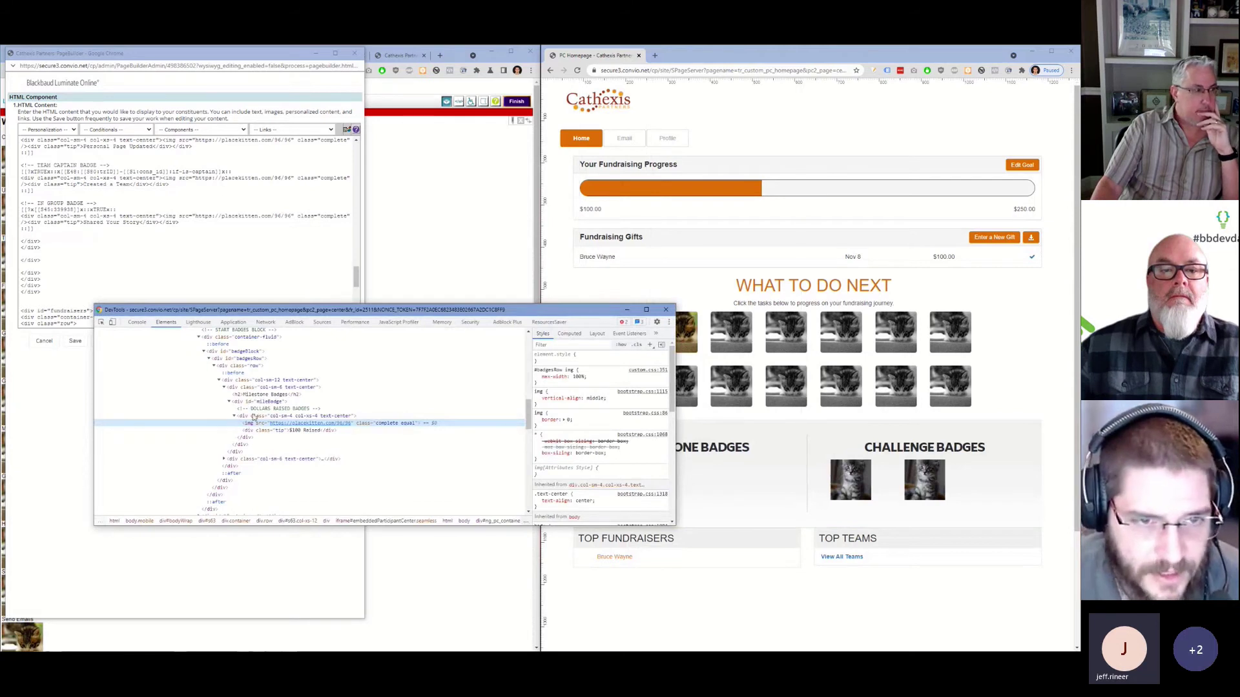
scroll(248, 424, "up", 1)
scroll(229, 455, "down", 1)
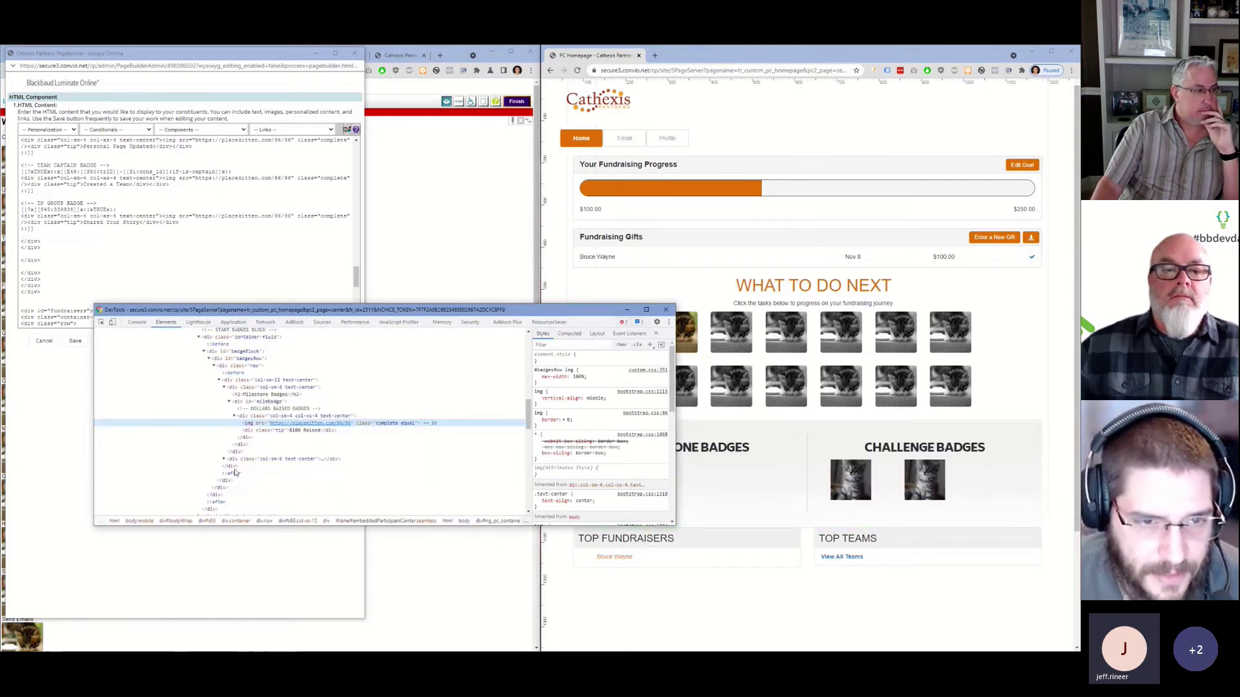
left_click(225, 459)
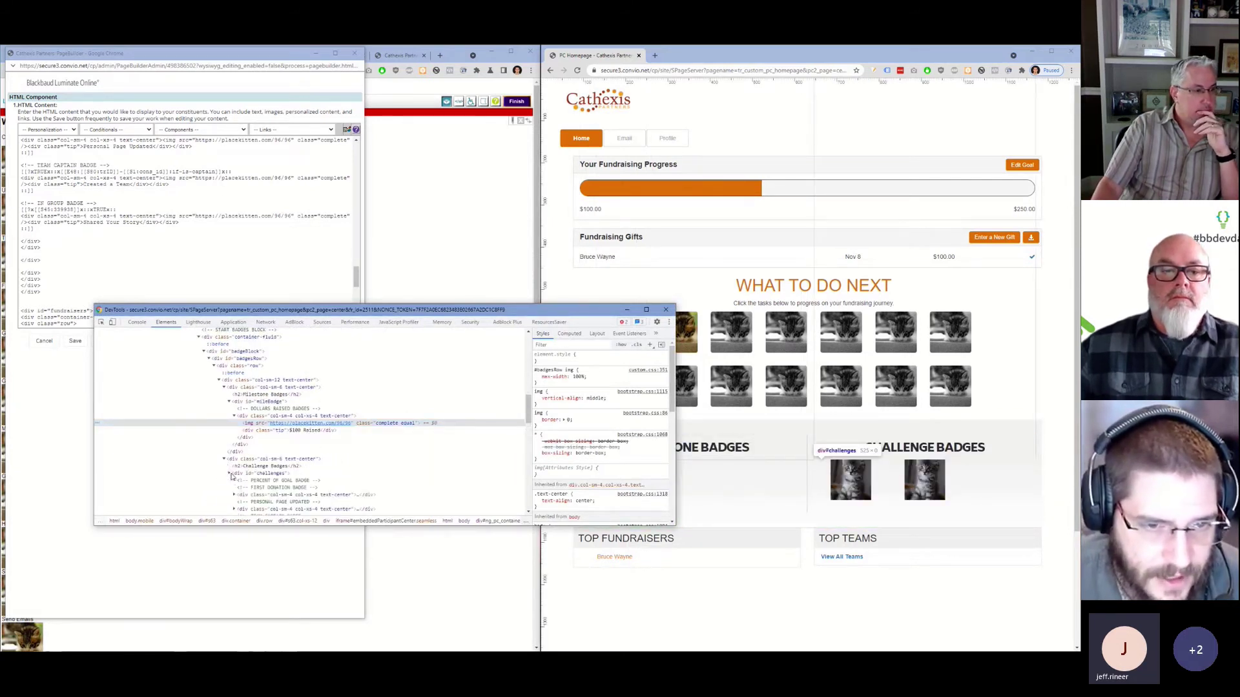
right_click(261, 487)
key("Escape")
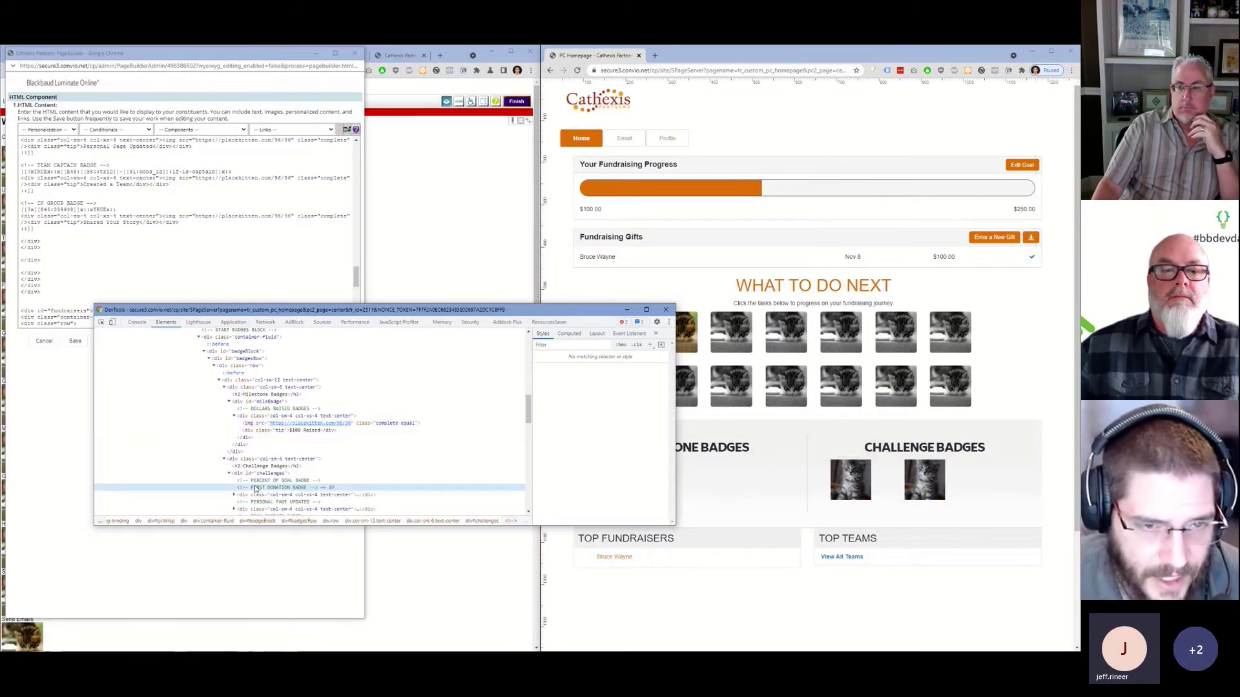
scroll(253, 481, "down", 1)
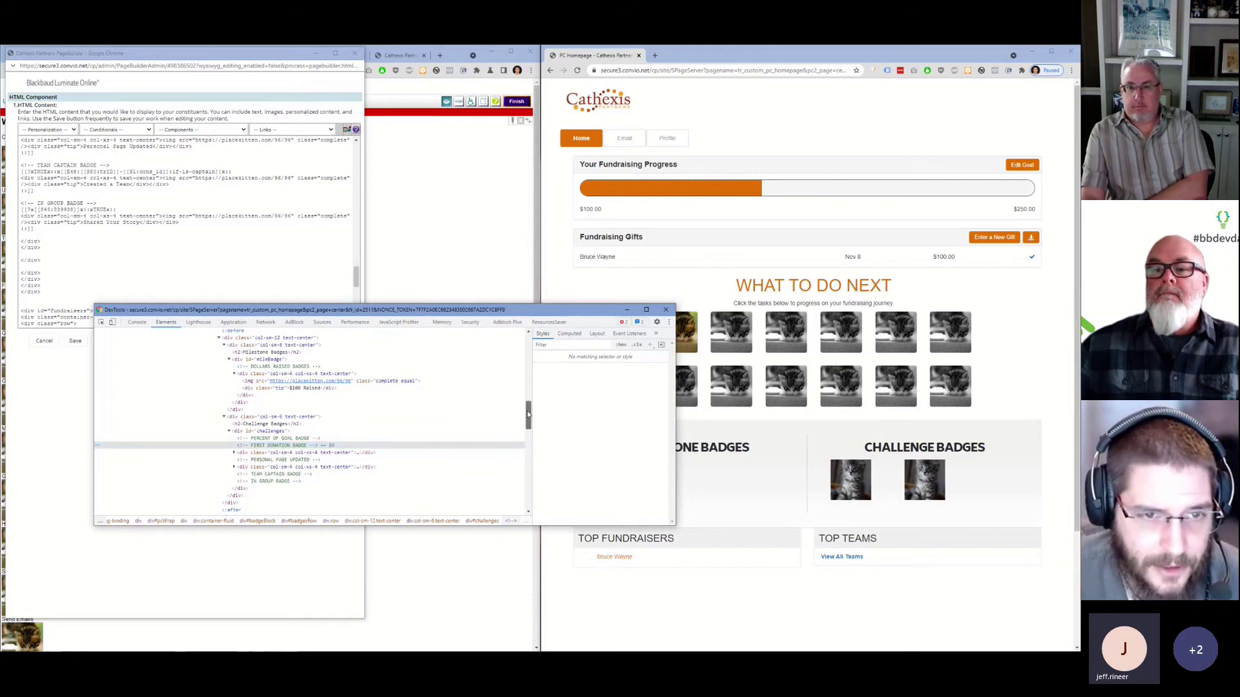
Expand the whatToDoNext block in the rendered markup down to its individual task columns and examine their column classes.
left_click_drag(529, 415, 533, 393)
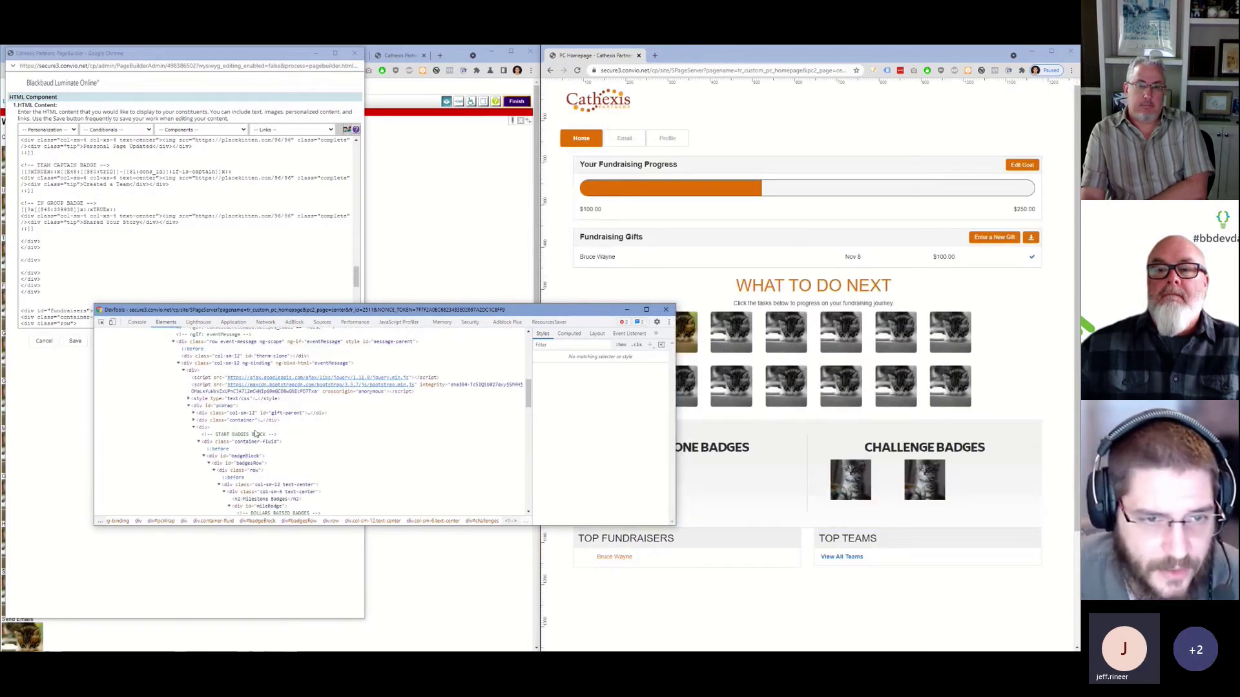
left_click(193, 420)
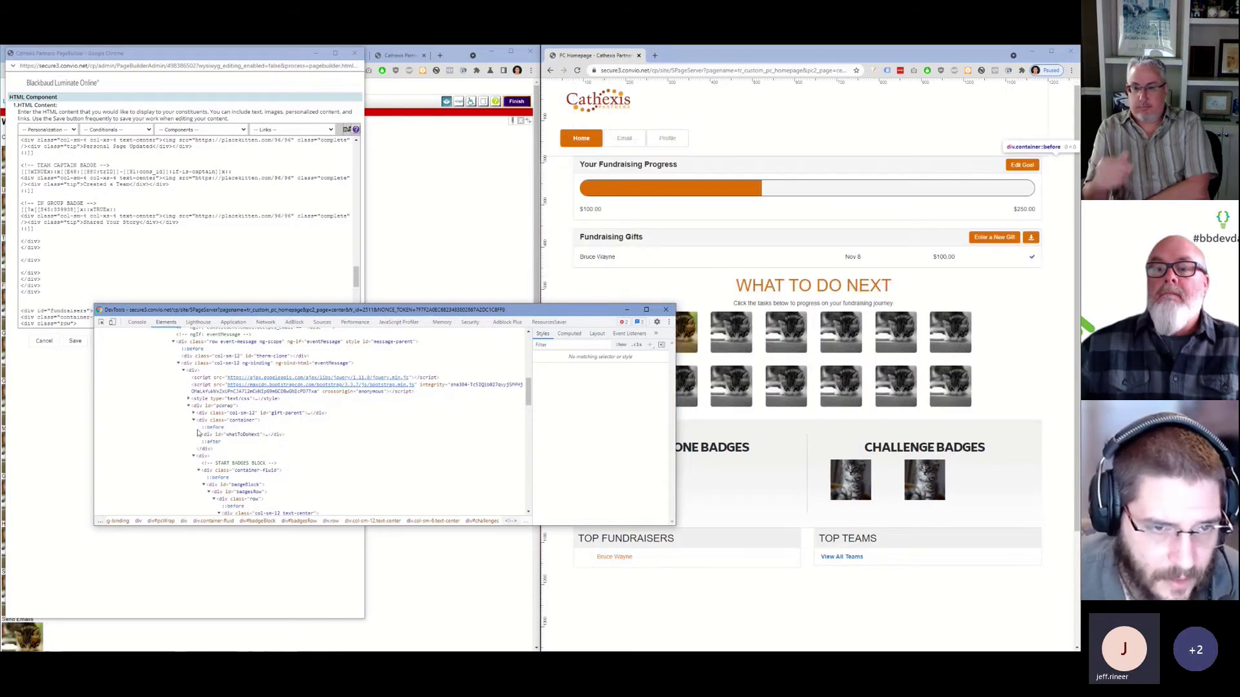
left_click(199, 435)
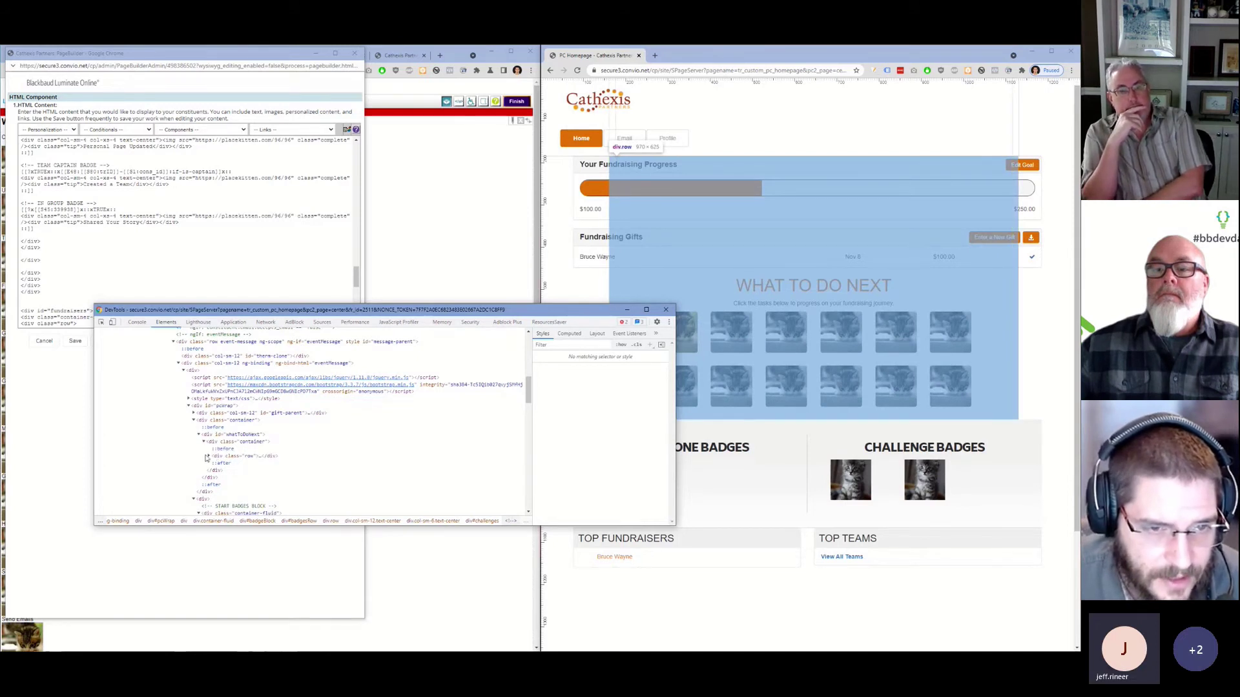
left_click(209, 457)
left_click(214, 470)
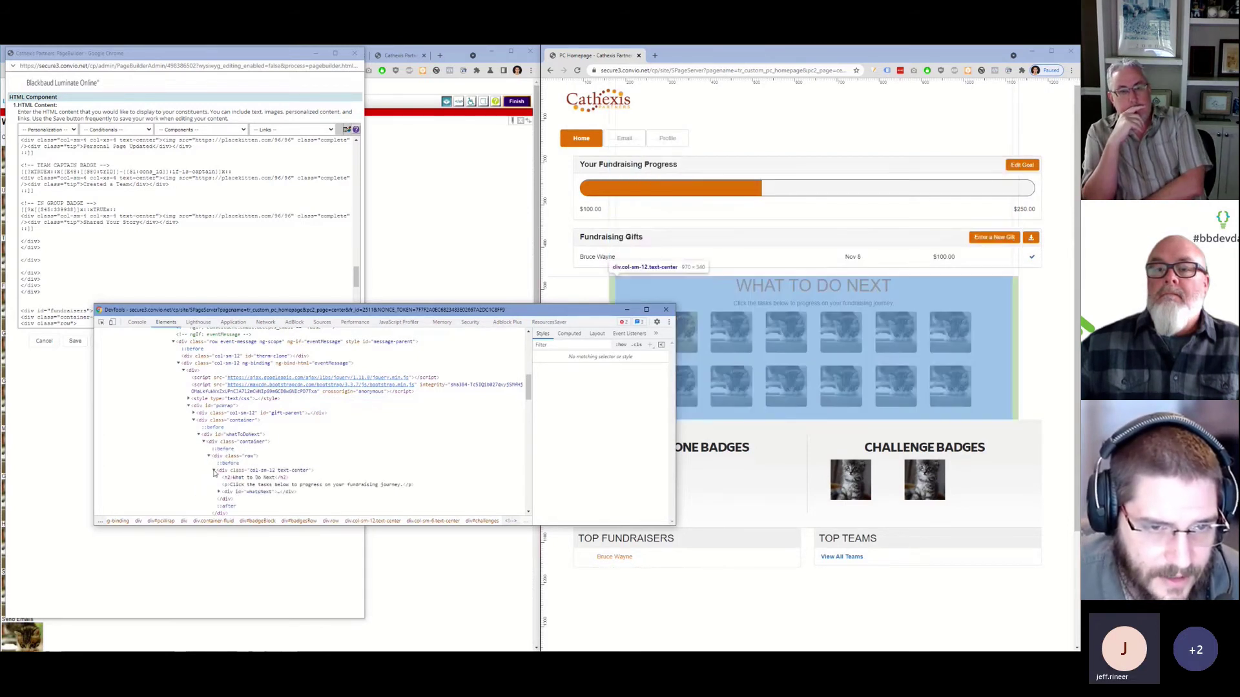
left_click(219, 493)
scroll(226, 492, "down", 1)
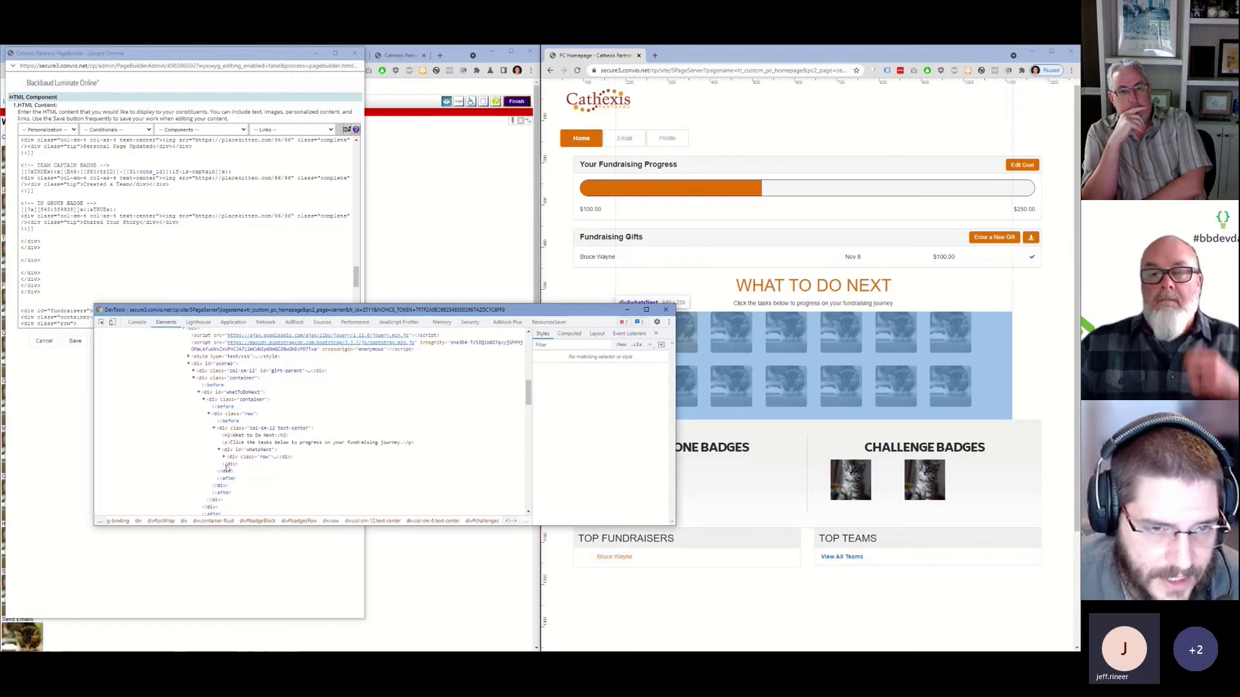
left_click(224, 456)
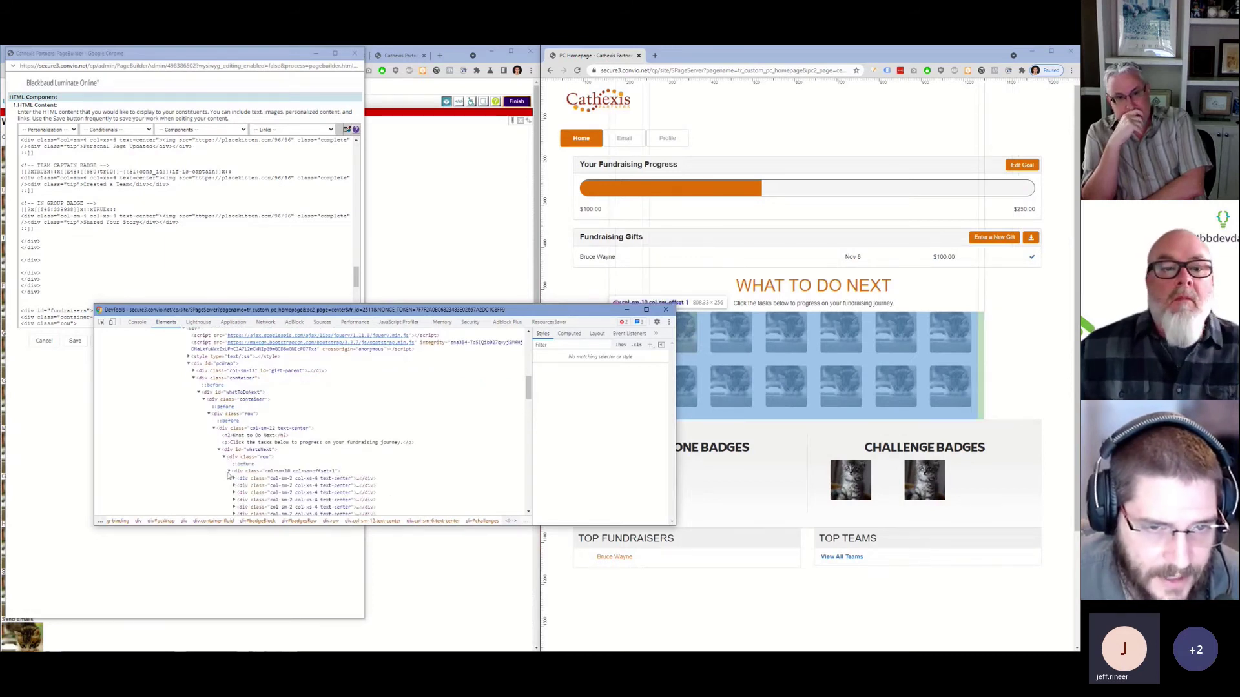
left_click(228, 472)
scroll(278, 460, "down", 2)
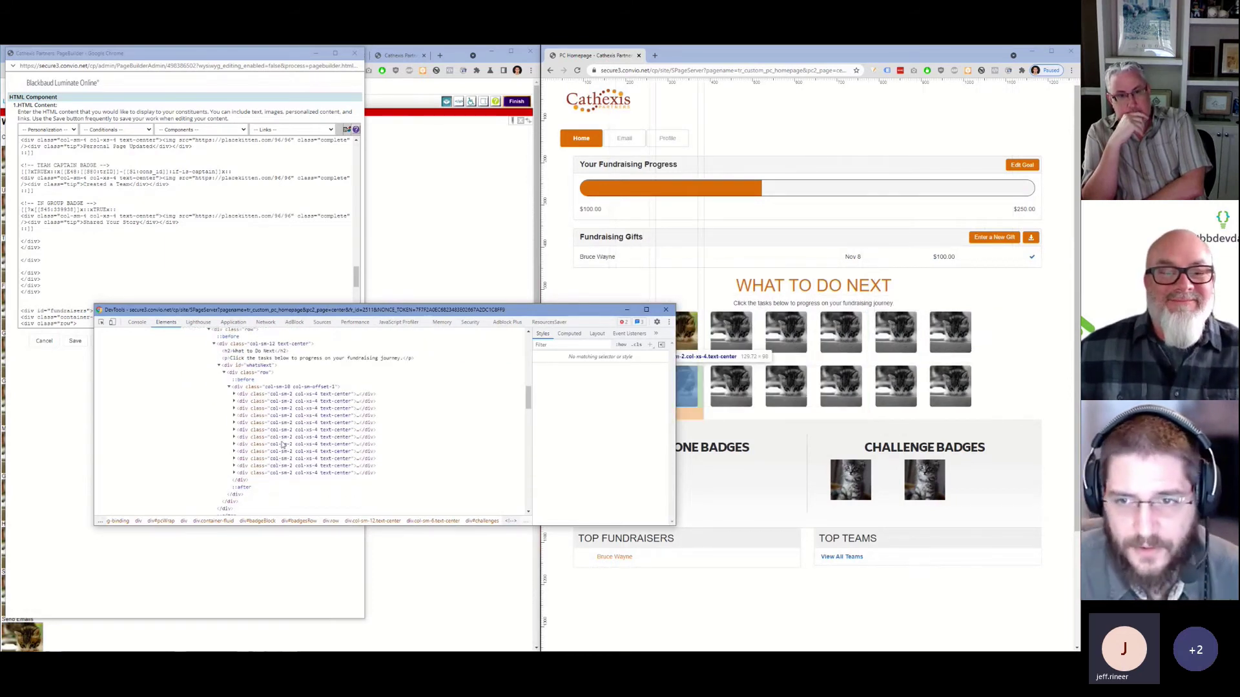
Reload the homepage, close DevTools, and access the Participant Center again by signing in with the saved participant user name.
key("F5")
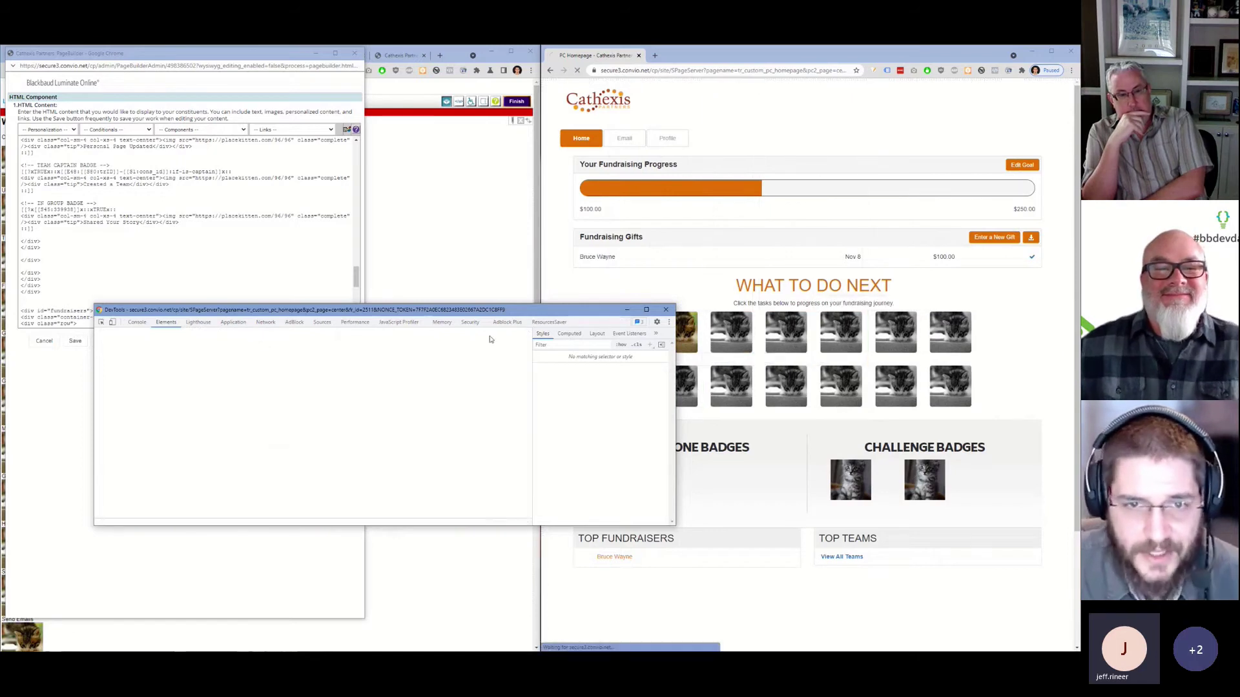
left_click(666, 310)
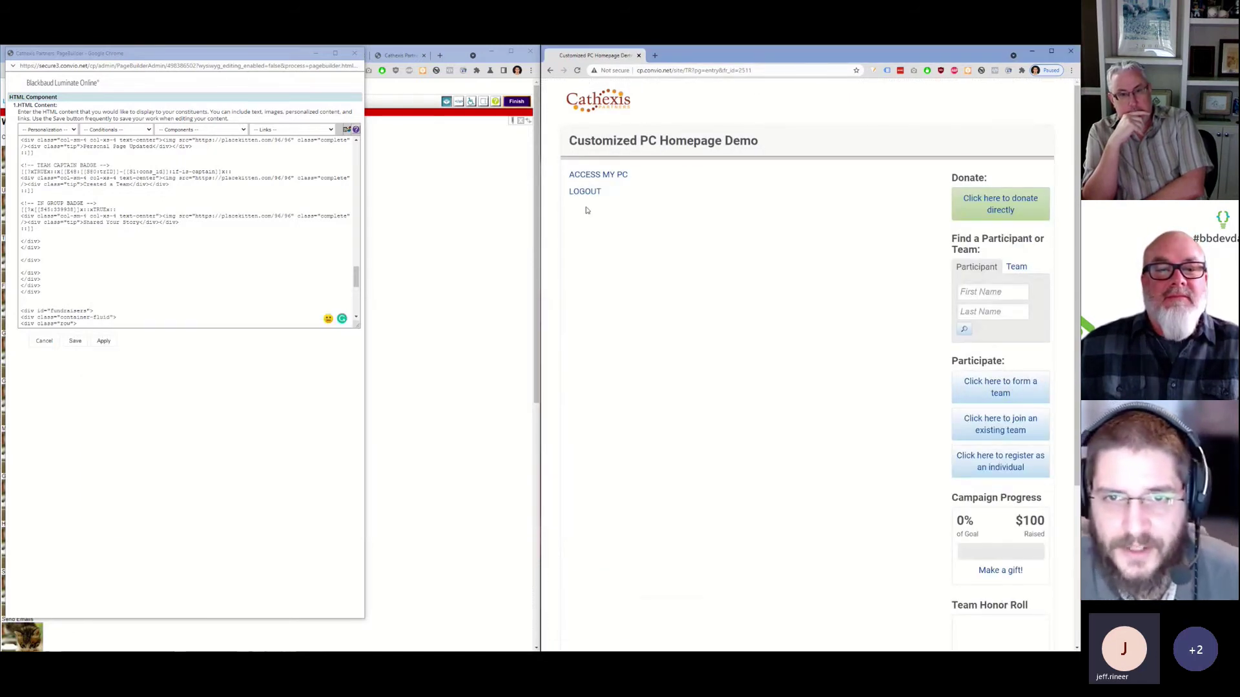
left_click(592, 174)
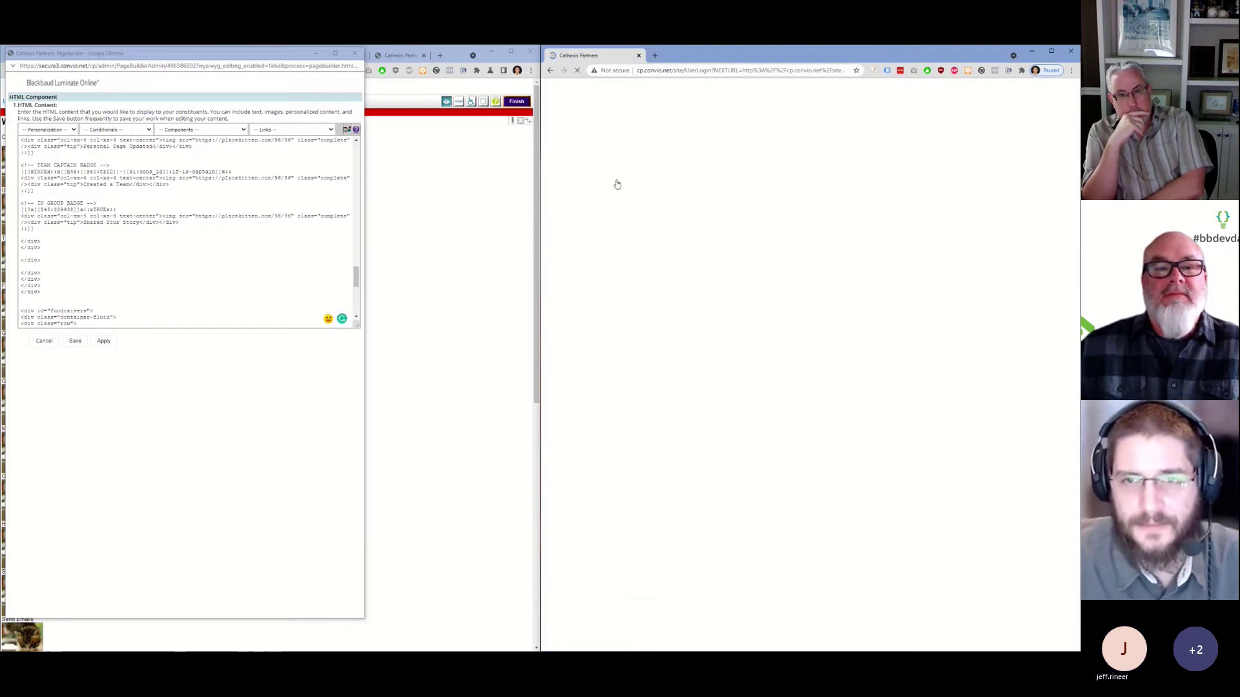
type("bweay")
key("BackSpace")
key("BackSpace")
key("BackSpace")
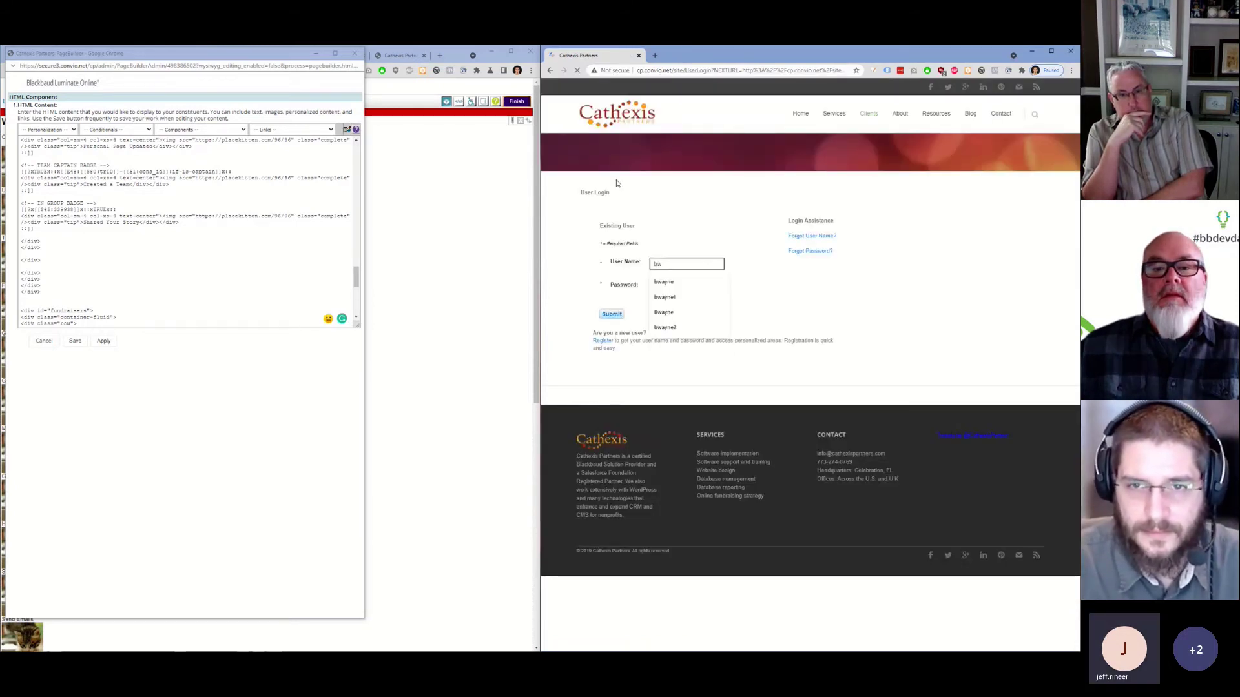
type("ay")
key("Down")
key("Down")
key("Return")
key("Tab")
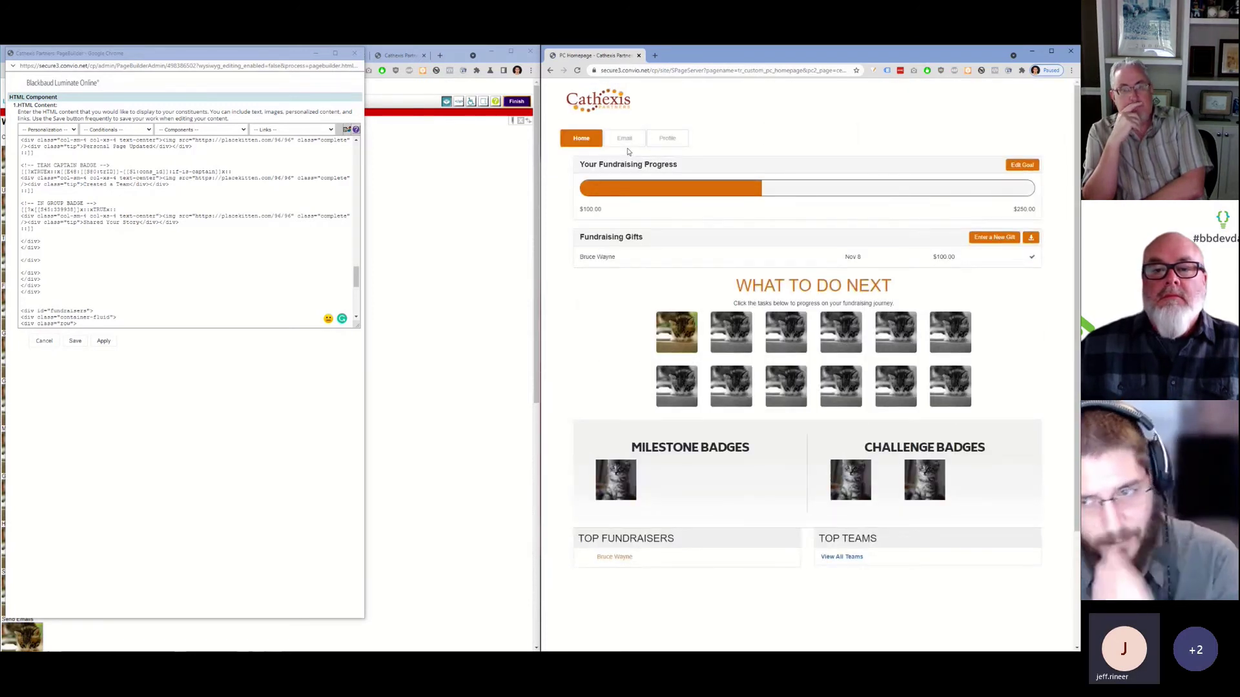
Inspect the Halfway There task image in DevTools and view its markup and grayscale style rule.
right_click(722, 330)
left_click(763, 494)
right_click(714, 383)
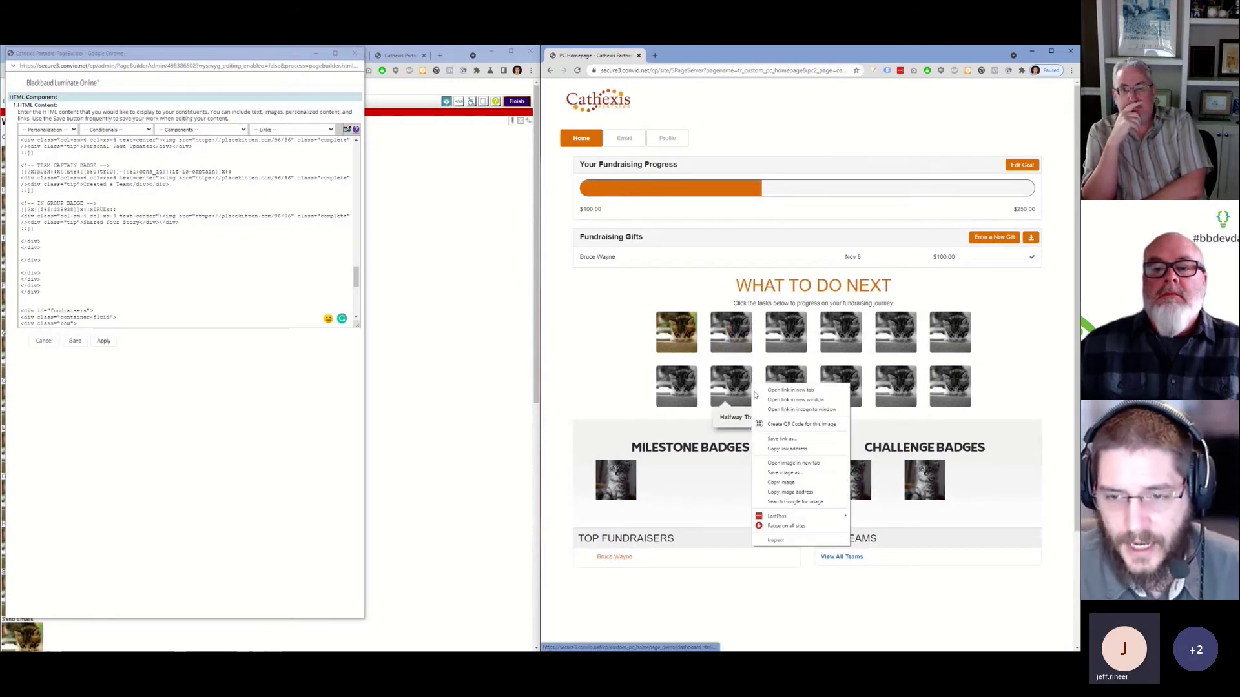
left_click(787, 543)
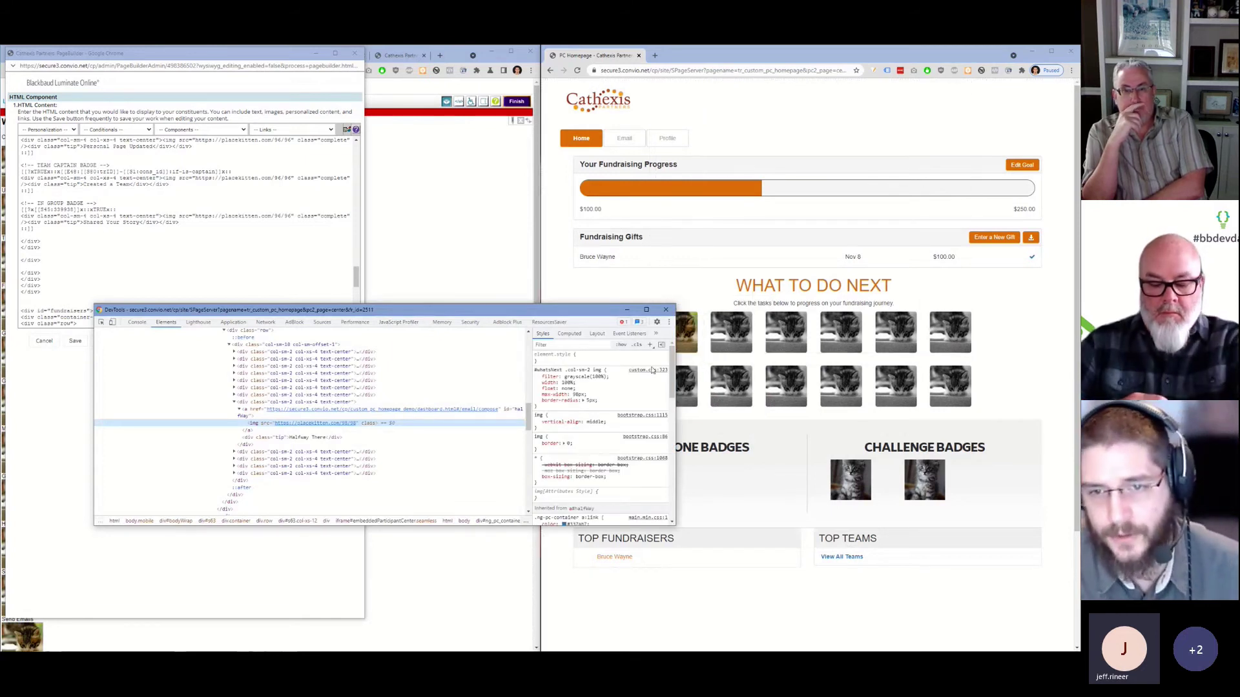
scroll(355, 411, "up", 1)
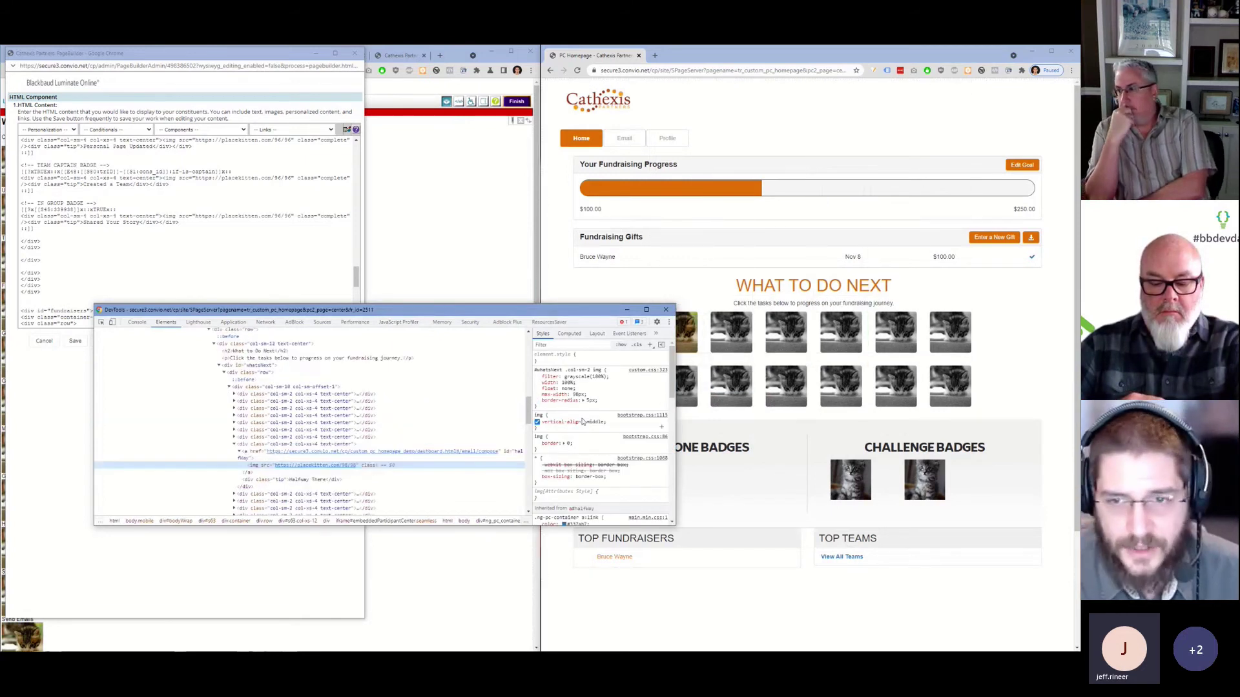
Look through the script references below the task markup and expand the inline script at the end of the custom homepage content.
scroll(192, 392, "down", 10)
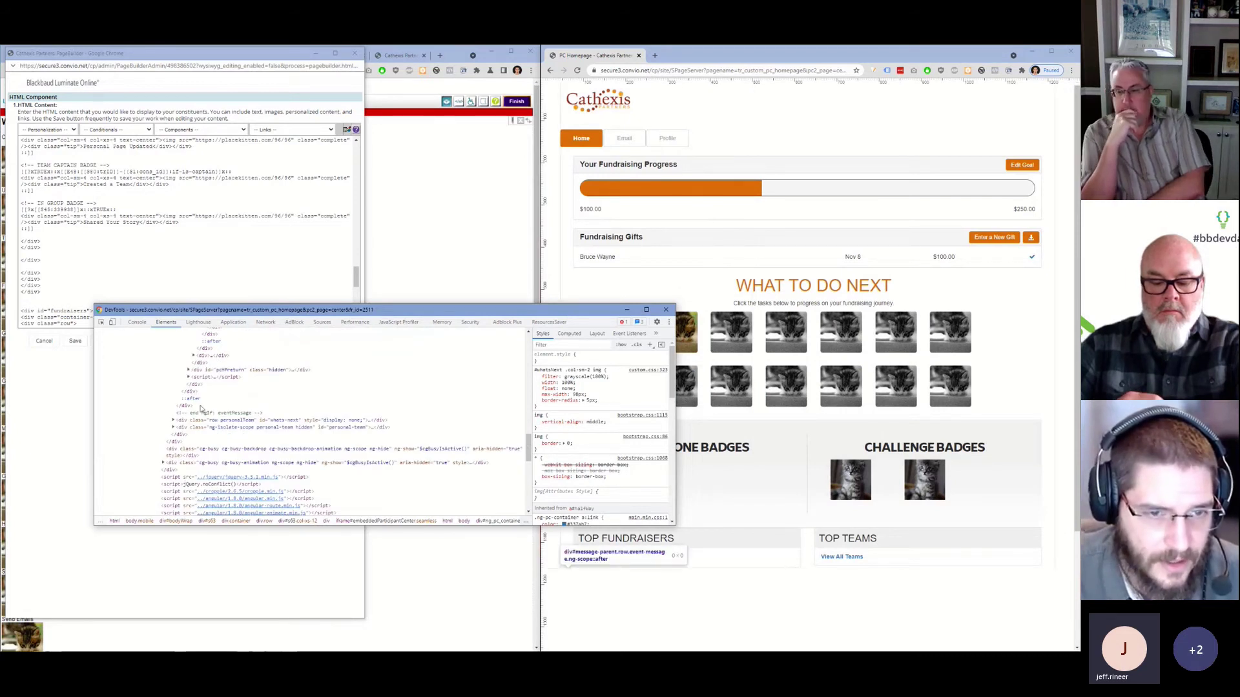
scroll(161, 421, "down", 1)
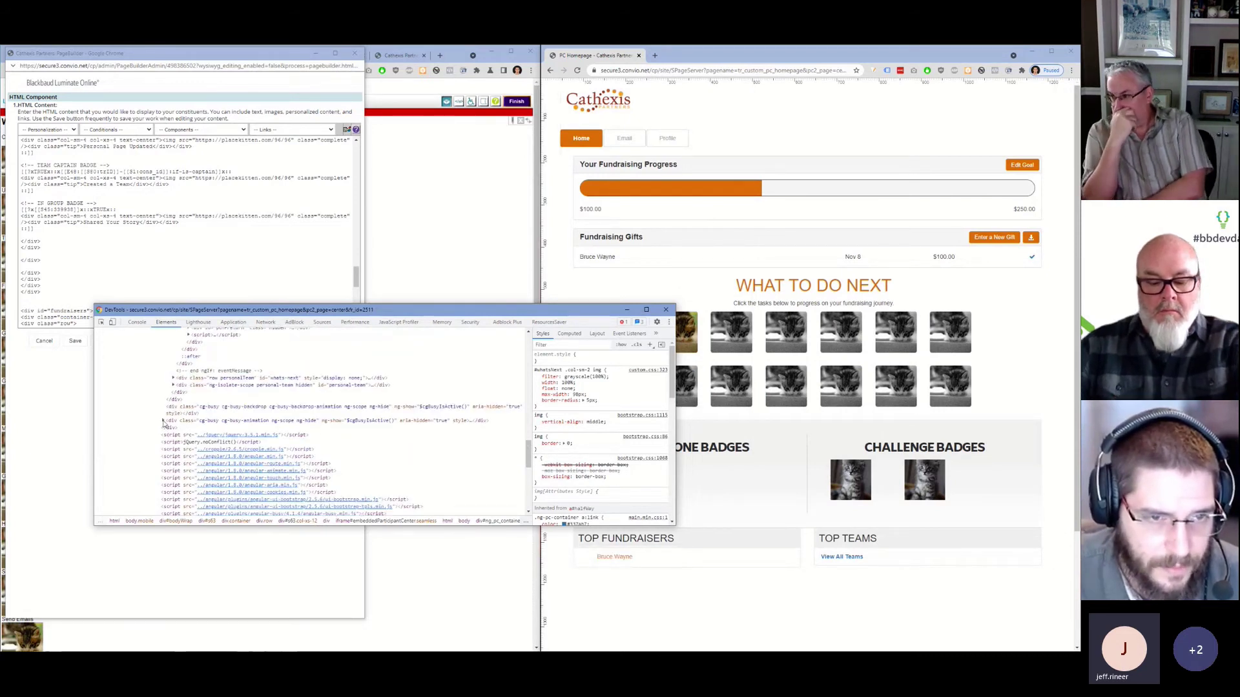
scroll(192, 411, "down", 2)
scroll(192, 411, "down", 2)
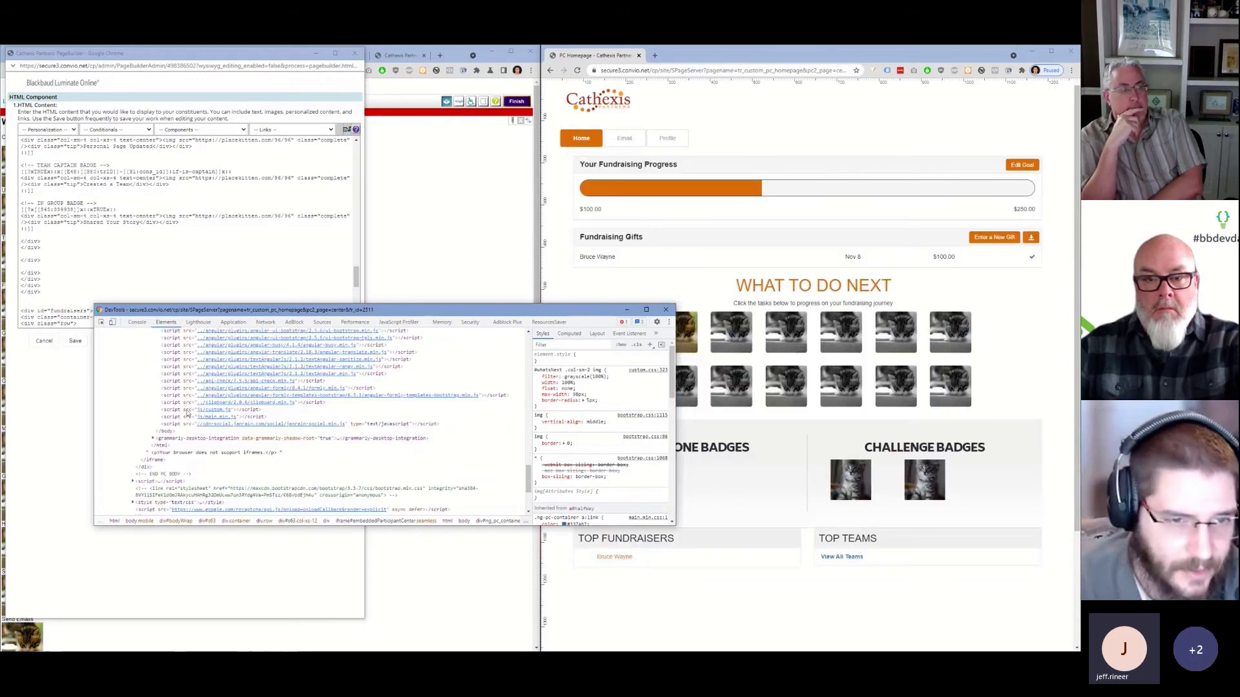
scroll(218, 423, "up", 8)
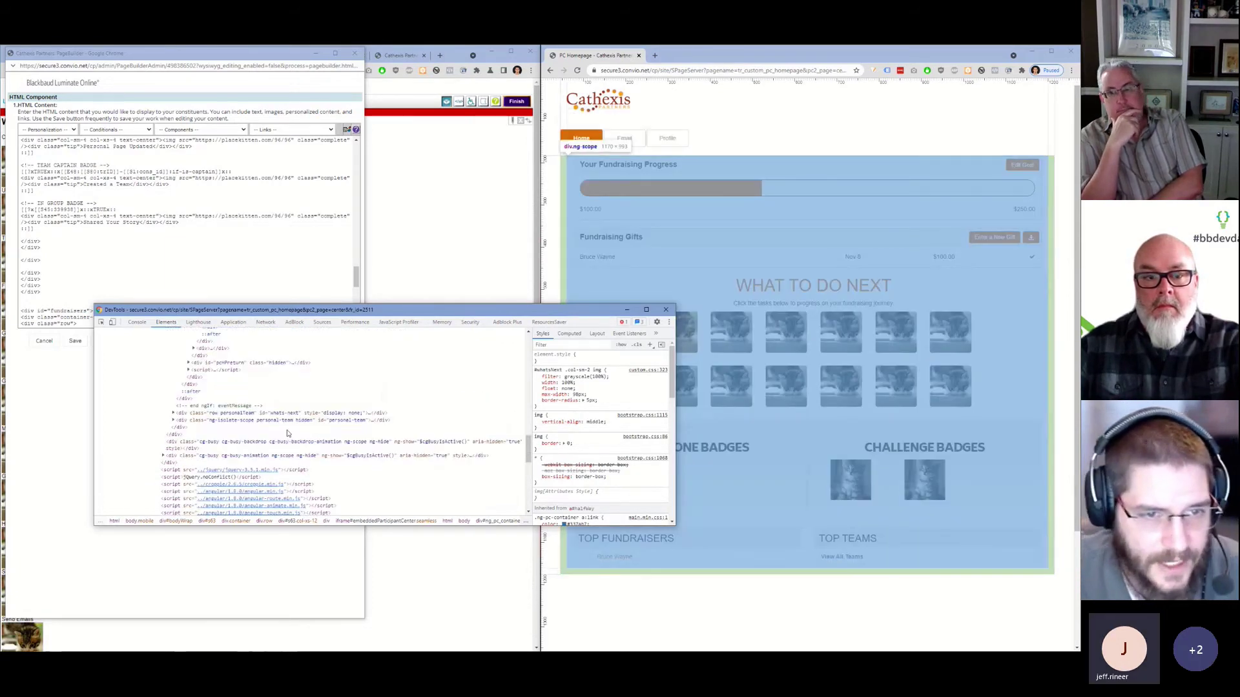
left_click(188, 462)
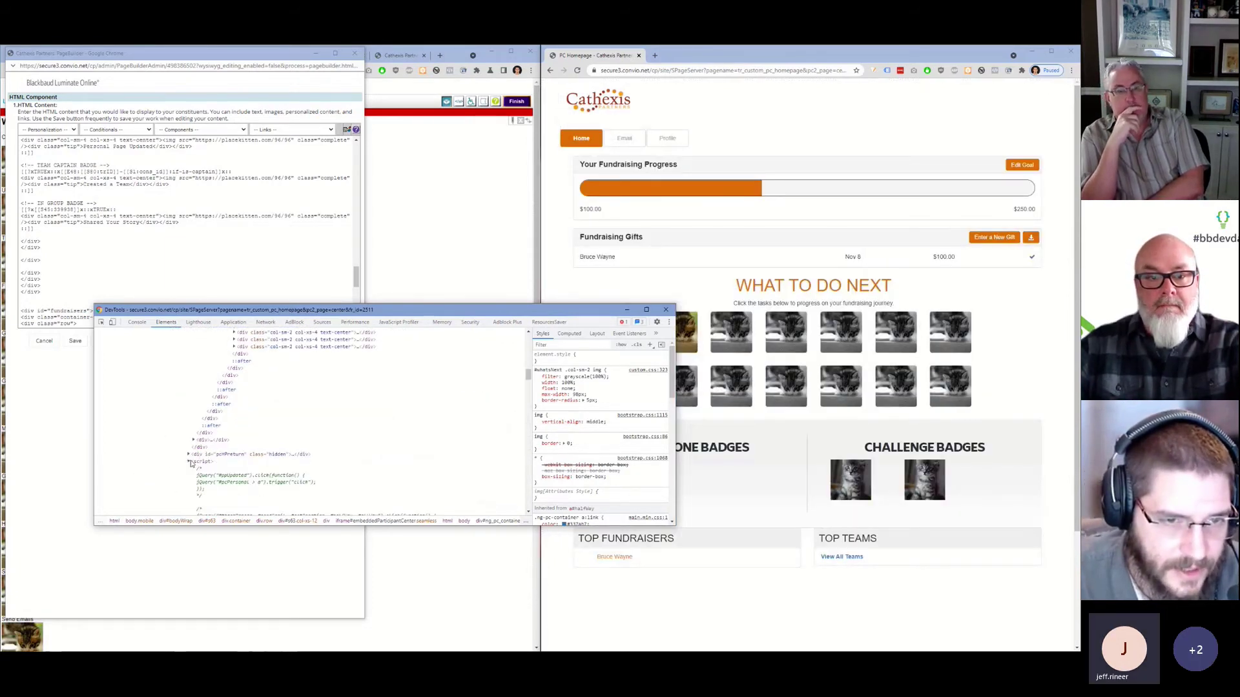
Examine the inline script's LAST DITCH section and its commented-out click handlers, and select the script text.
scroll(200, 459, "down", 5)
scroll(207, 446, "down", 3)
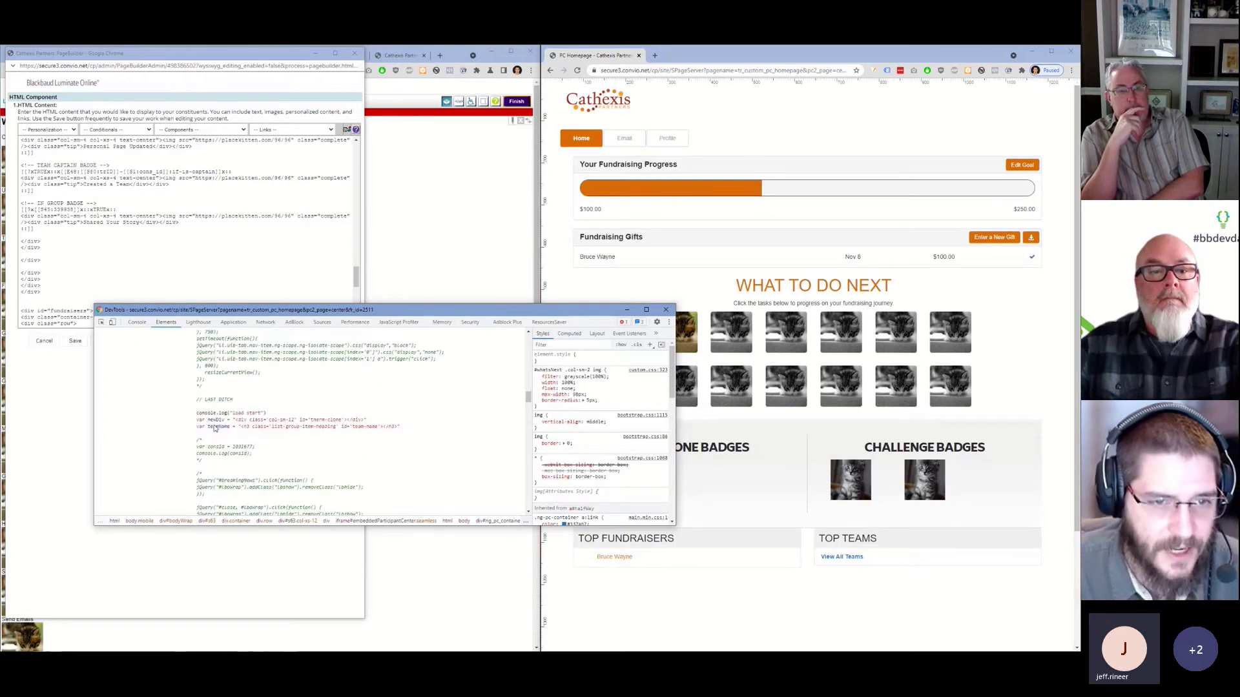
scroll(206, 439, "down", 4)
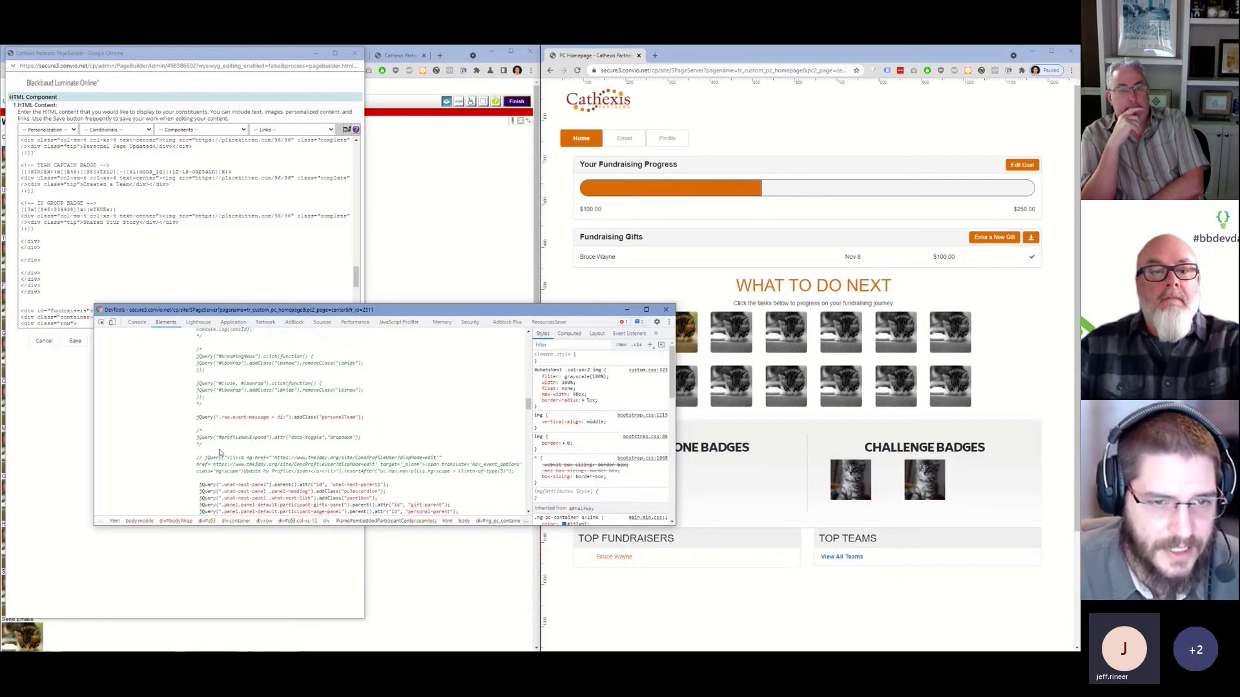
scroll(219, 452, "up", 3)
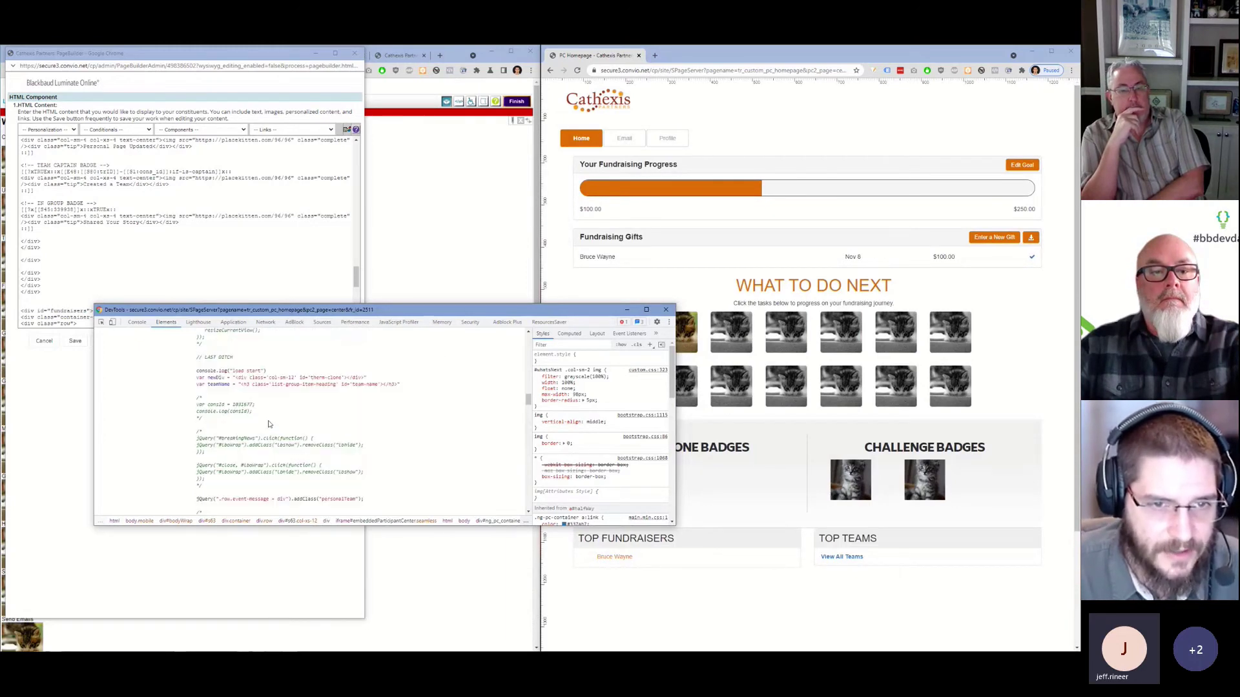
left_click(230, 373)
scroll(265, 372, "down", 3)
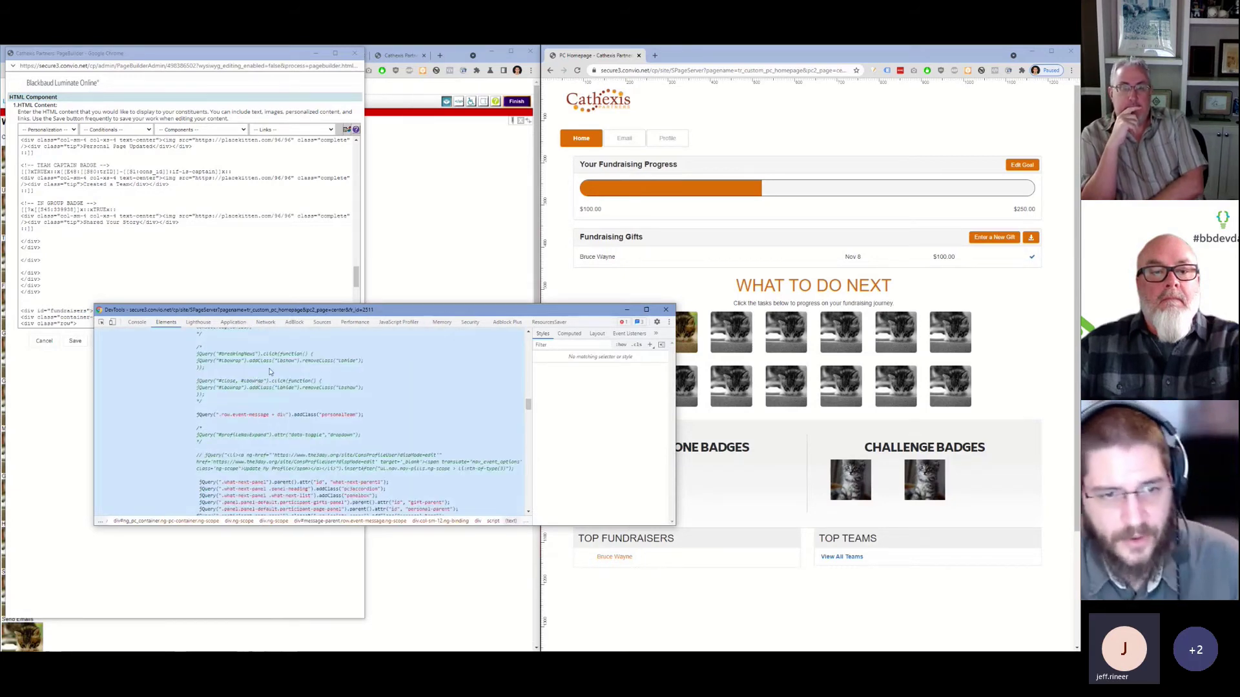
Examine the jQuery code that assigns panel parent IDs, rearranges the personal and team page editors, and runs the accordion and page height check.
scroll(269, 372, "down", 3)
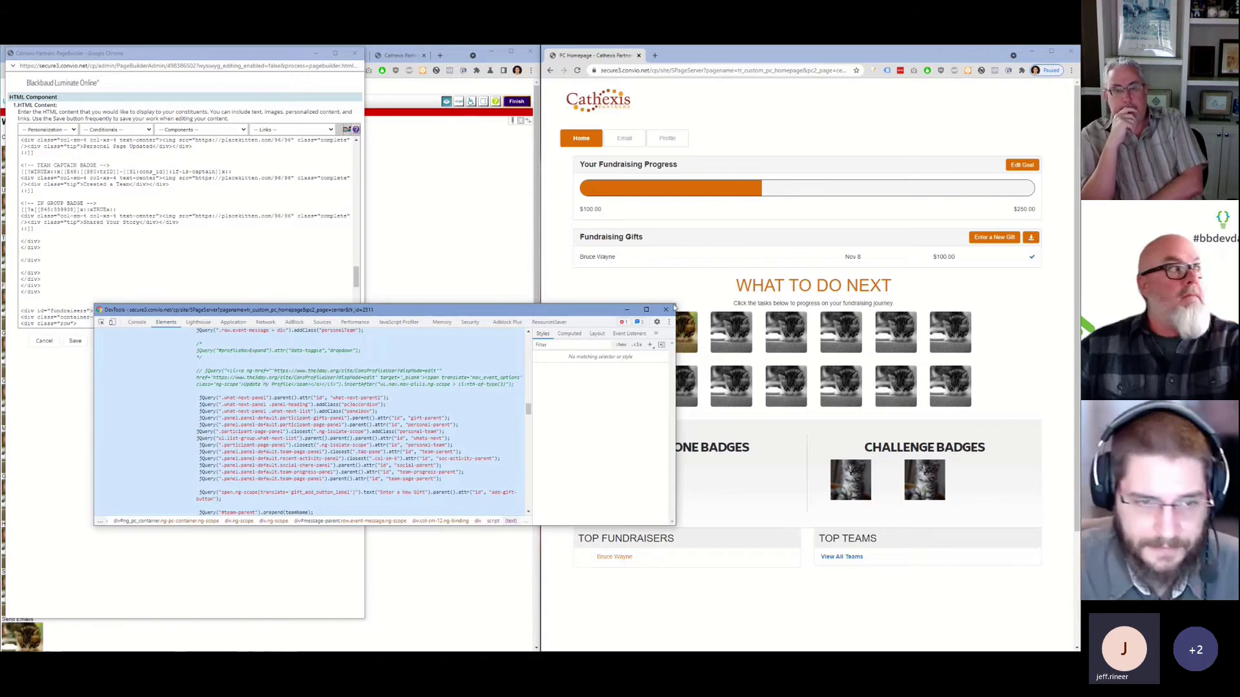
scroll(336, 441, "down", 1)
scroll(335, 441, "down", 3)
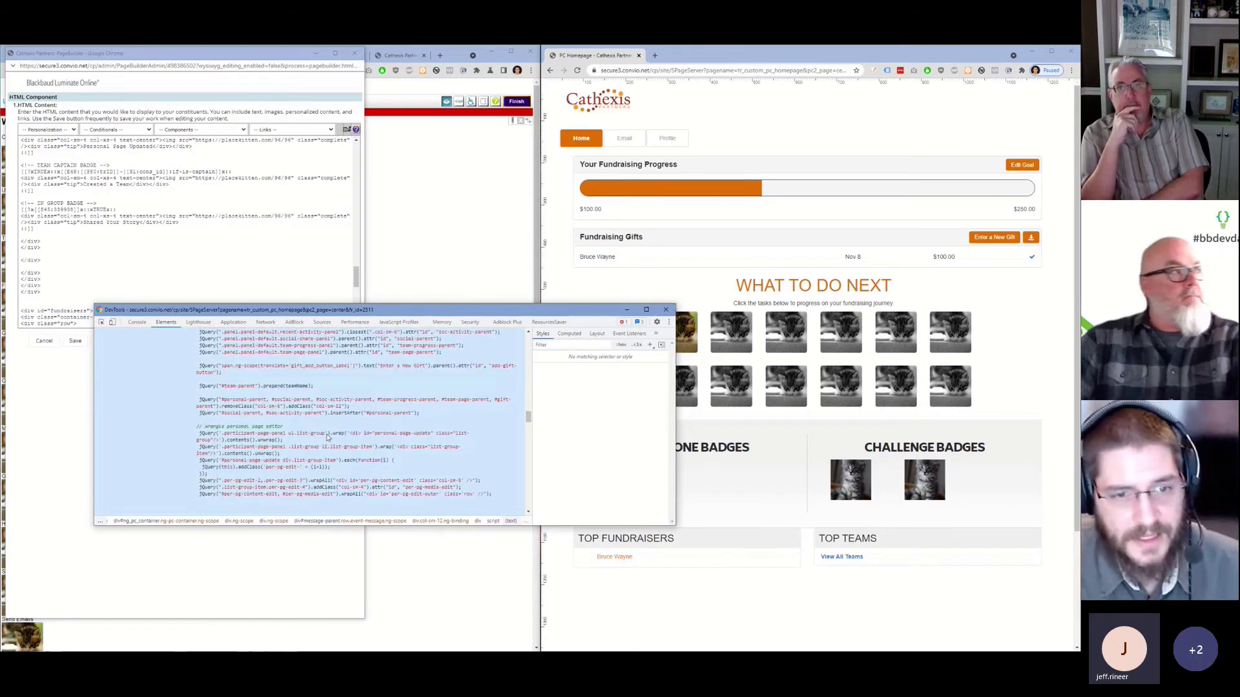
scroll(385, 447, "down", 1)
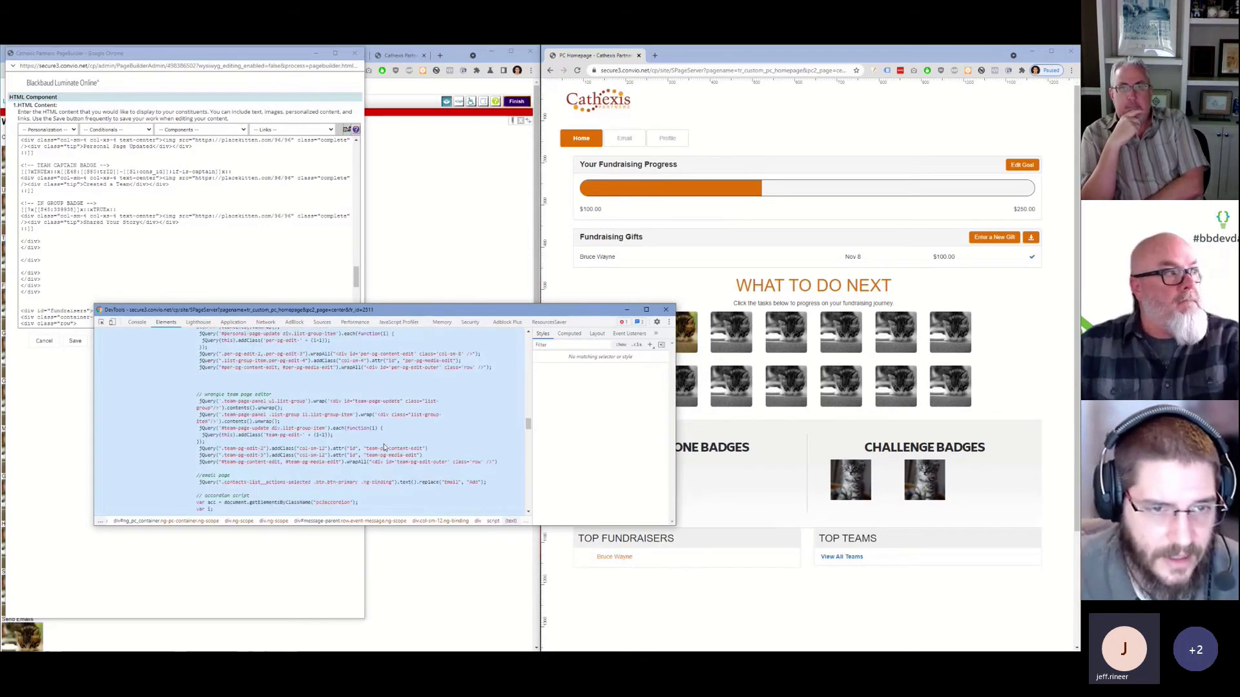
scroll(312, 434, "down", 2)
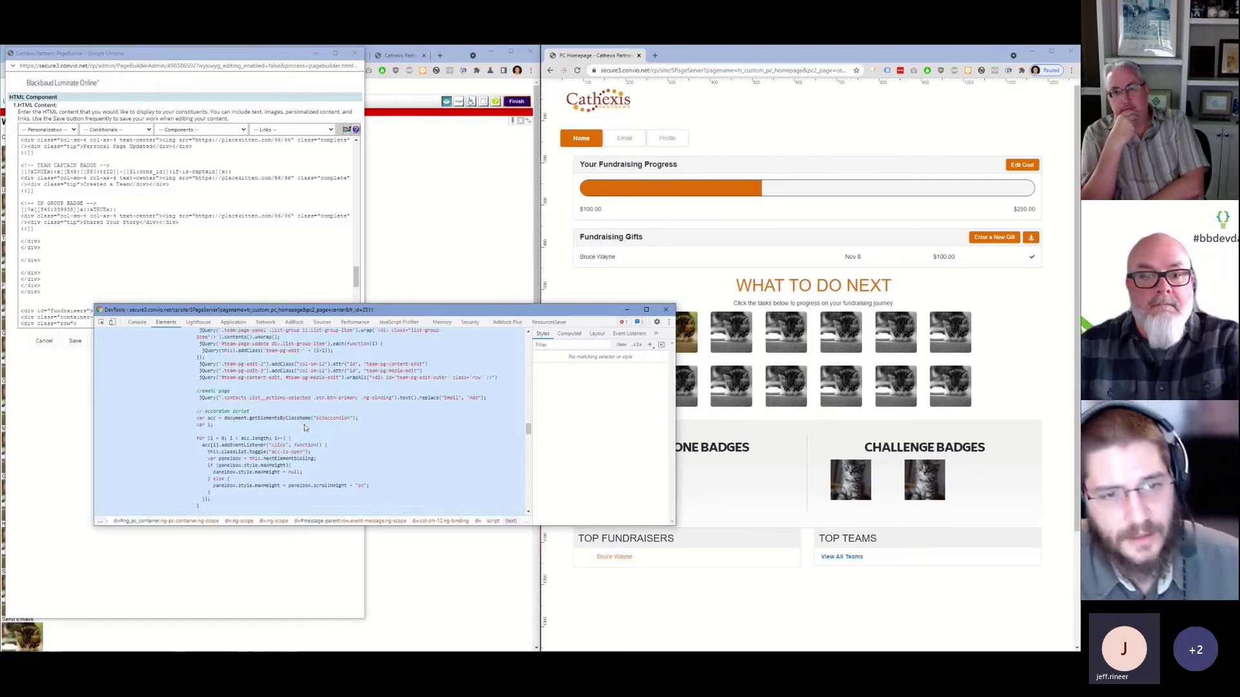
scroll(304, 437, "down", 2)
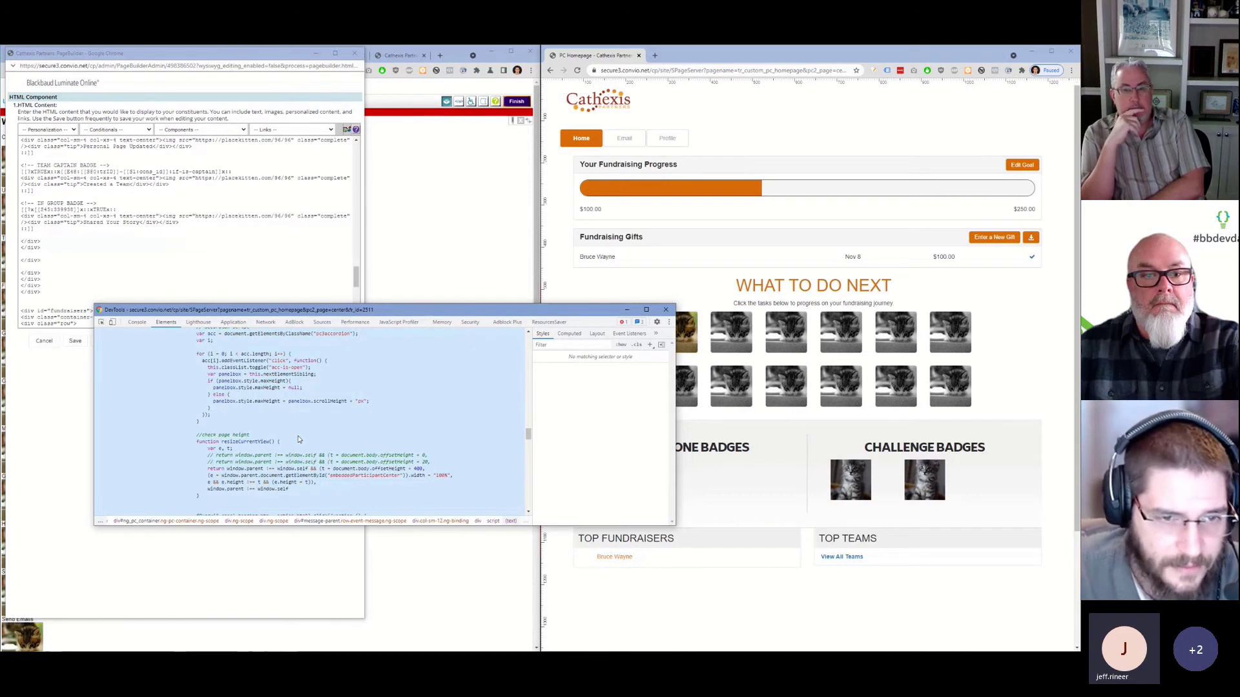
Read through the delayed-run jQuery that sets the top list link targets and repositions the gift and message panels.
scroll(299, 439, "down", 3)
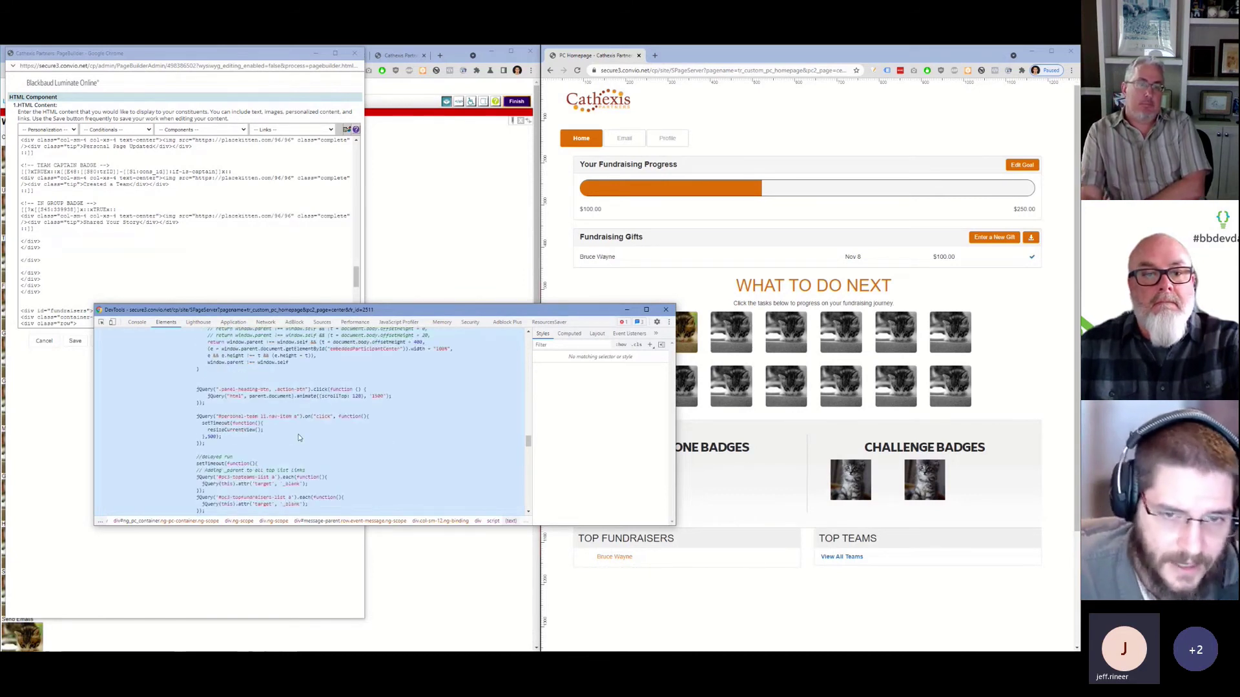
scroll(299, 433, "down", 2)
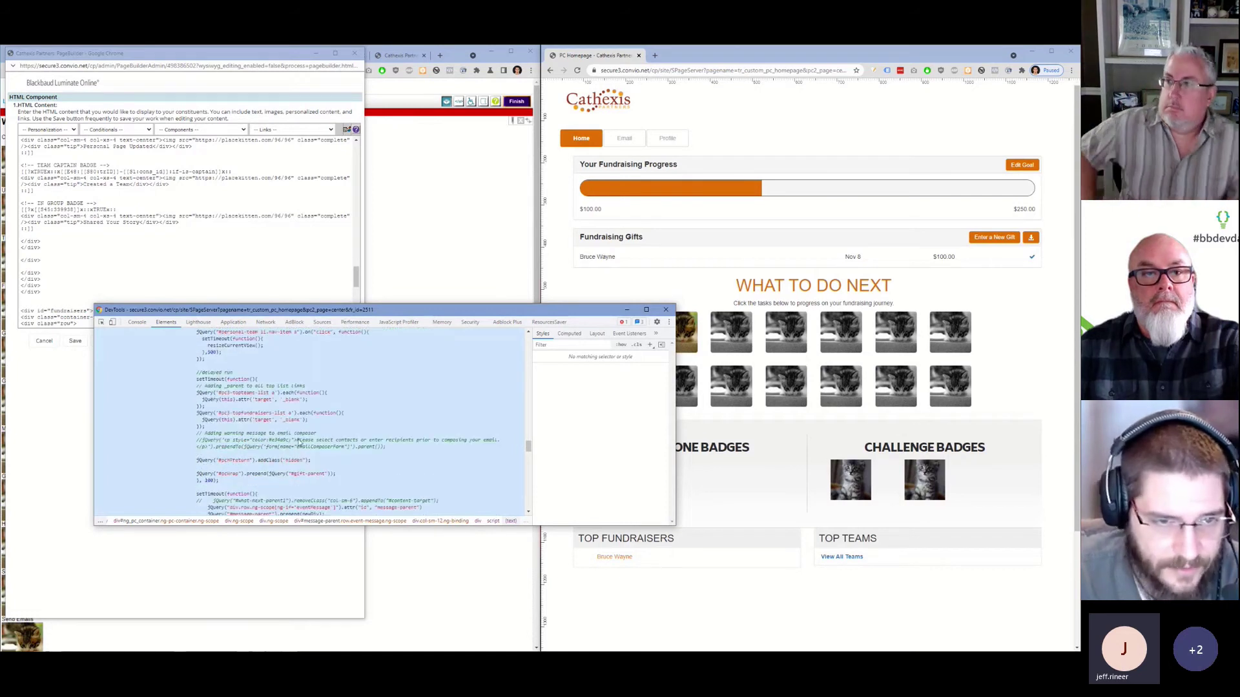
scroll(271, 444, "down", 1)
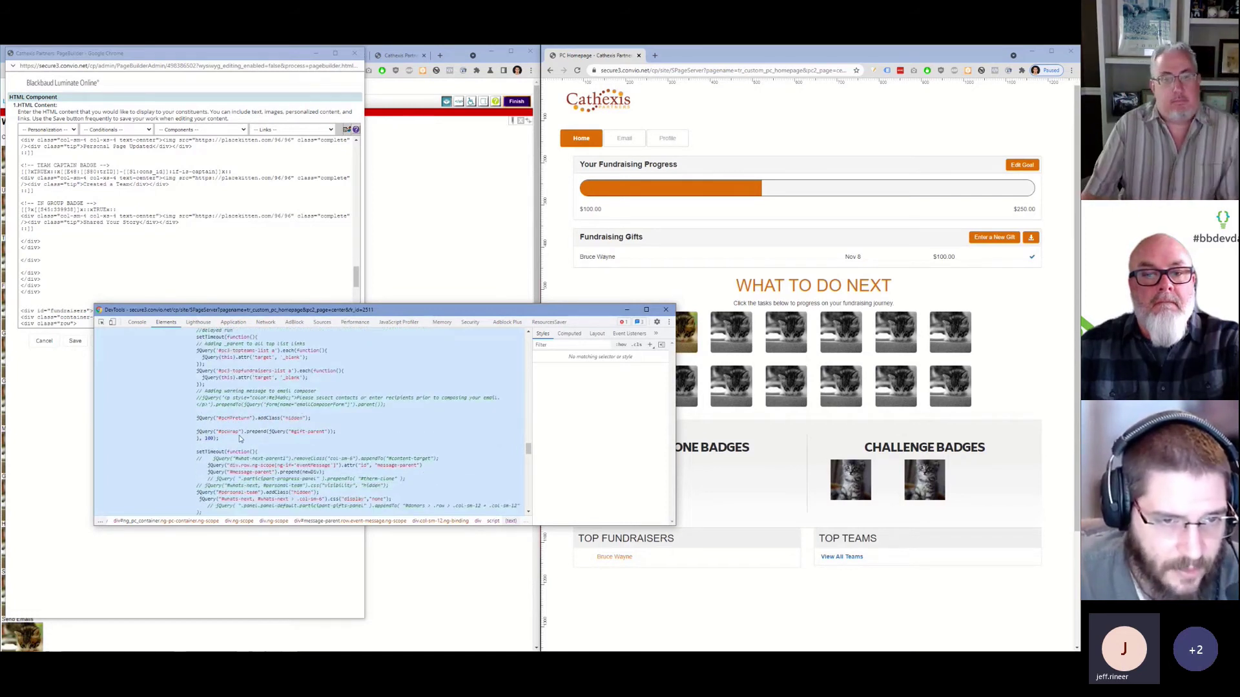
scroll(194, 392, "up", 1)
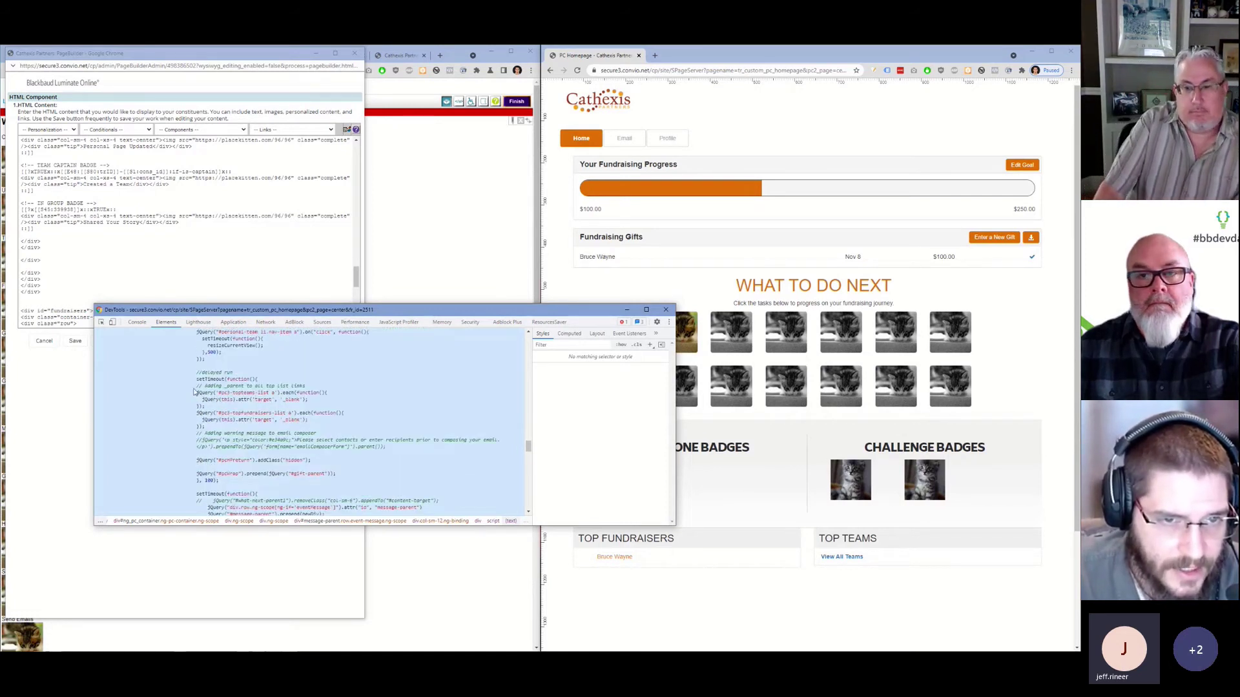
scroll(213, 427, "down", 1)
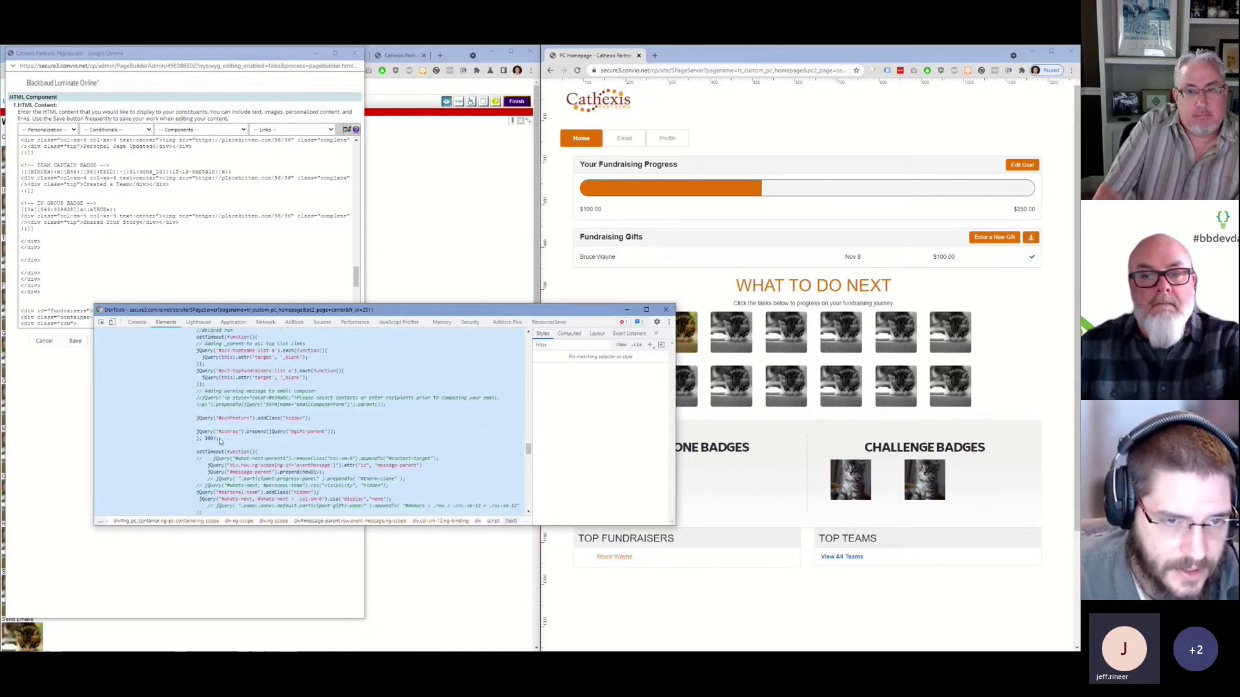
scroll(213, 440, "down", 2)
scroll(208, 440, "down", 1)
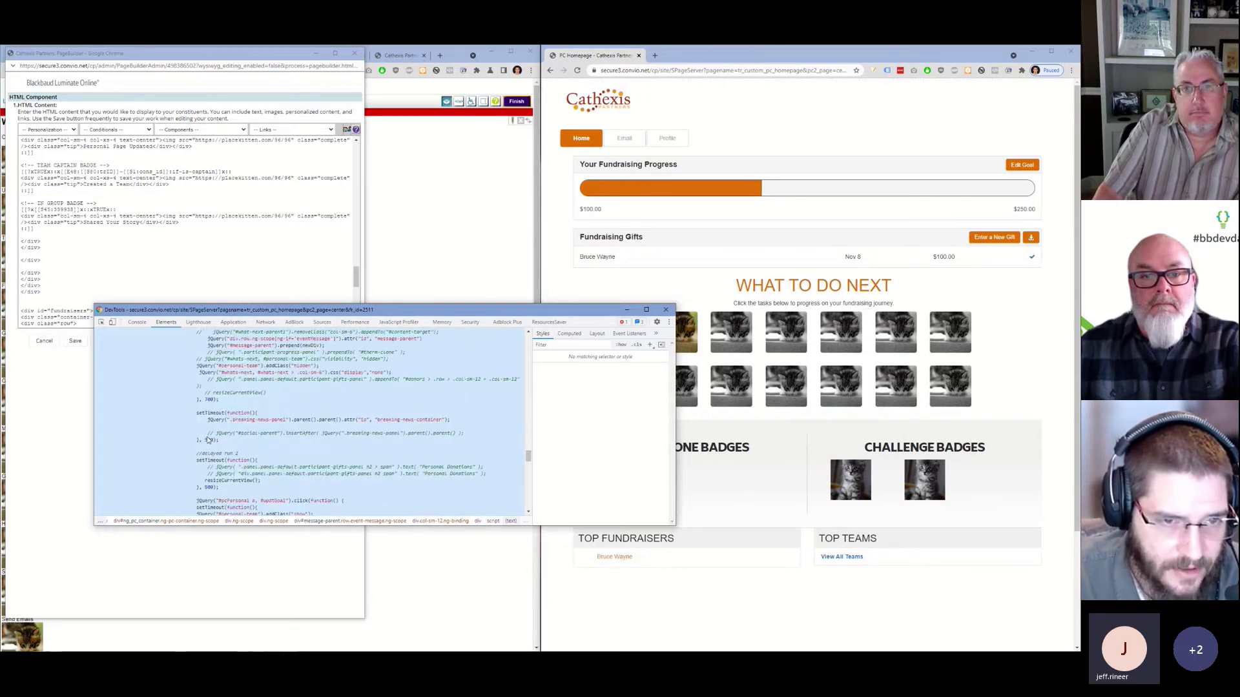
Review the click handlers for the personal page and email links, look back over the page height function, and close DevTools.
scroll(208, 440, "down", 3)
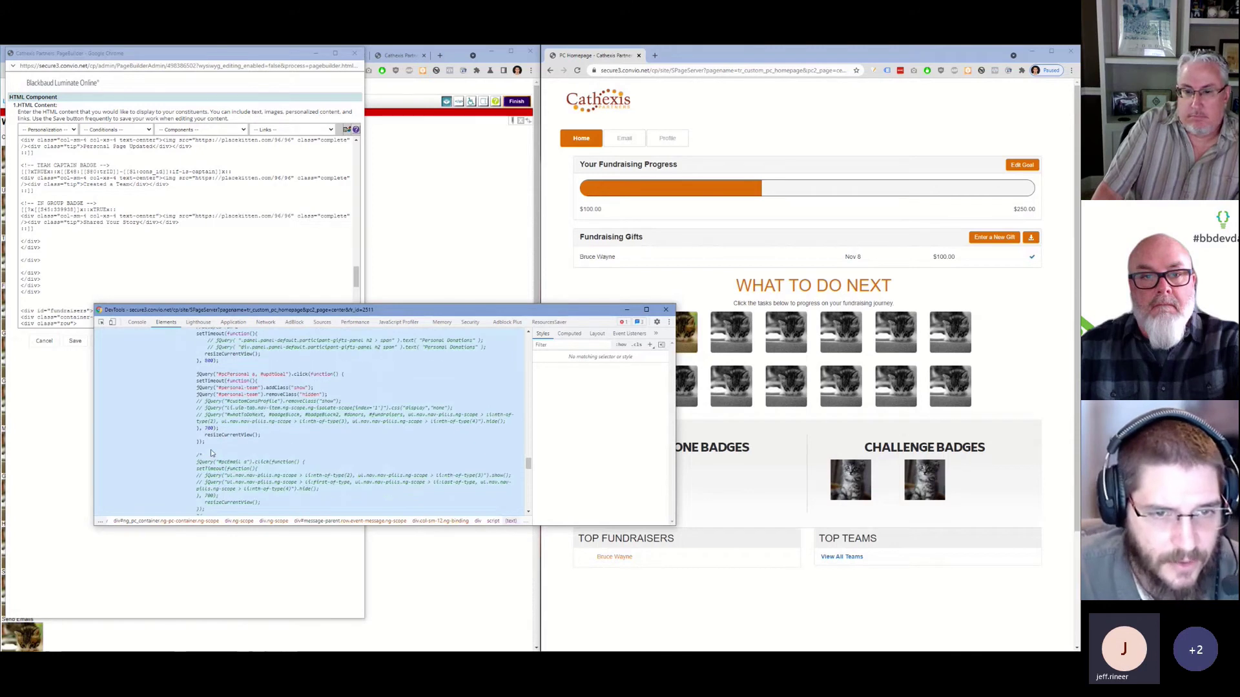
scroll(211, 453, "up", 1)
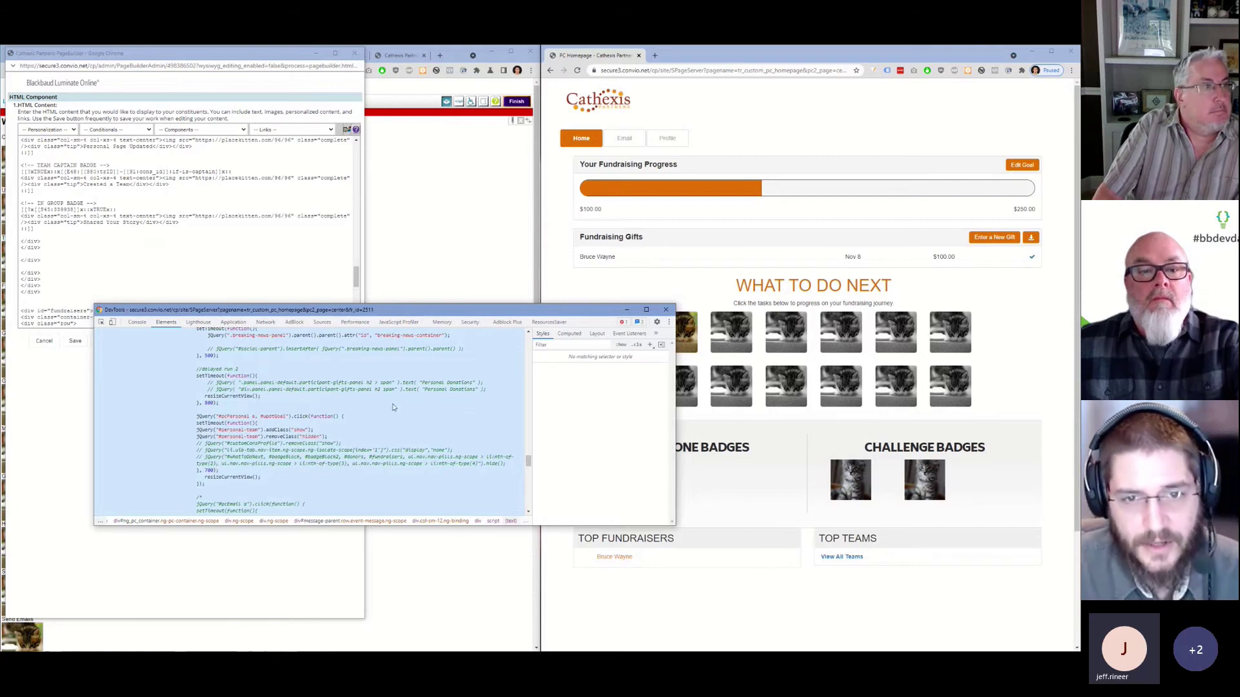
scroll(393, 407, "up", 5)
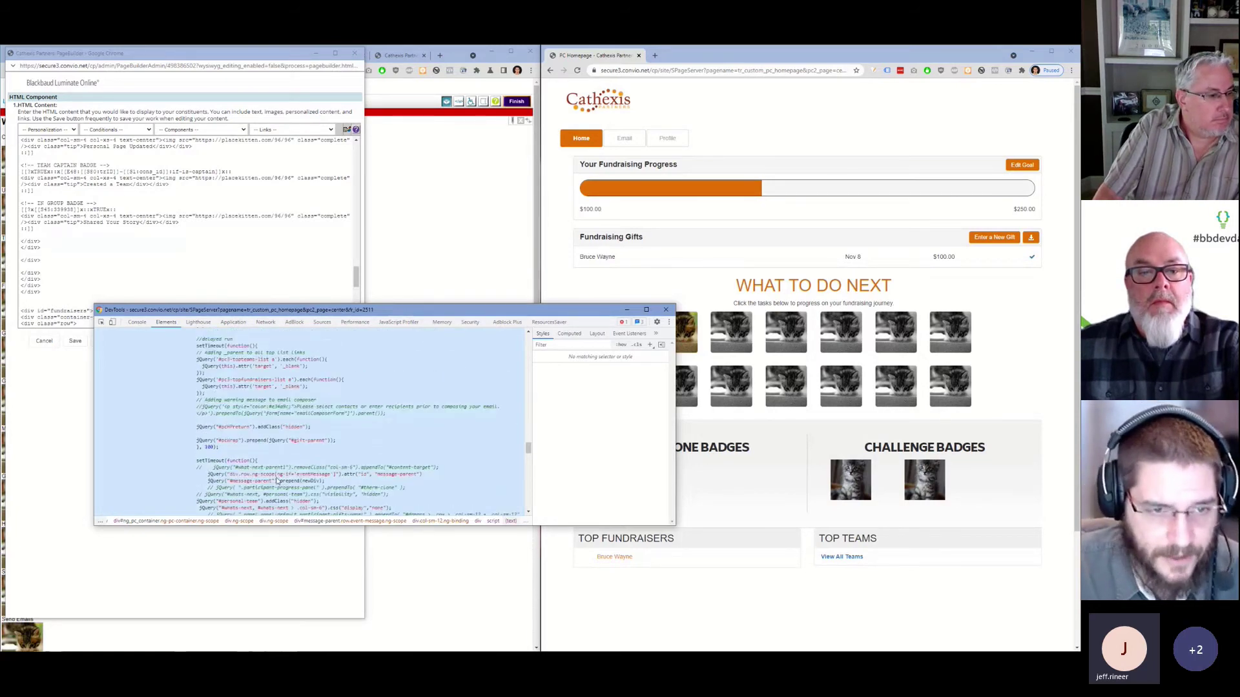
scroll(276, 481, "up", 10)
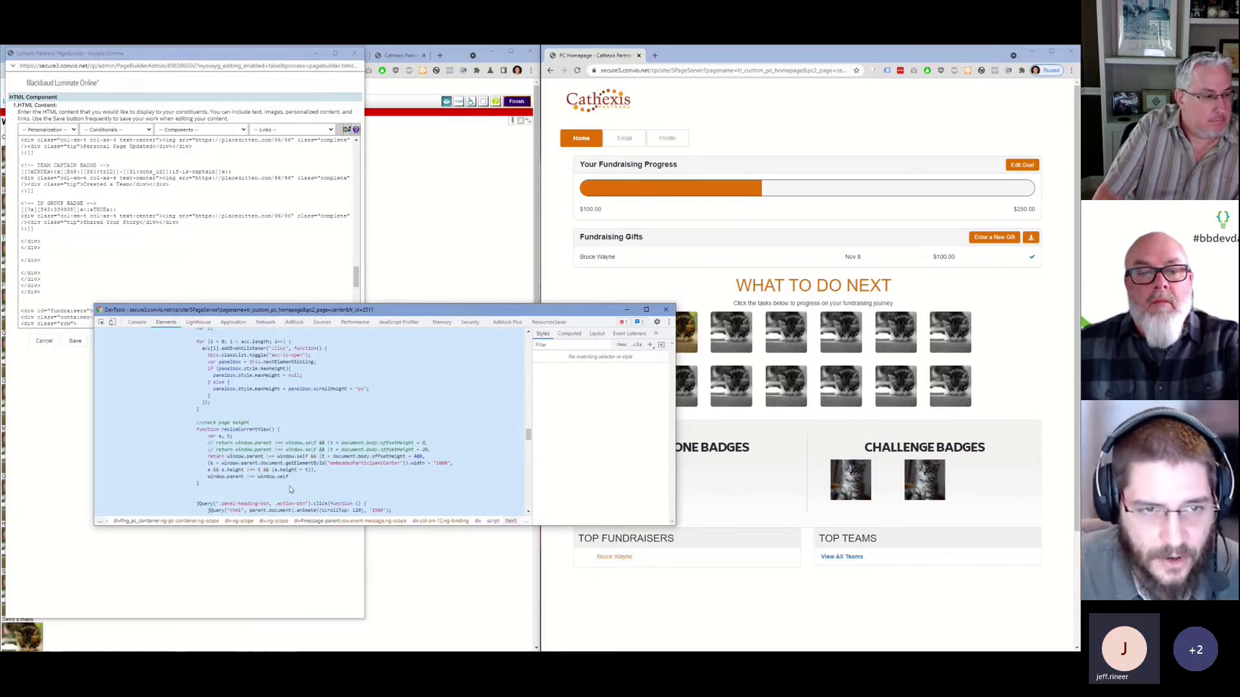
scroll(290, 490, "up", 1)
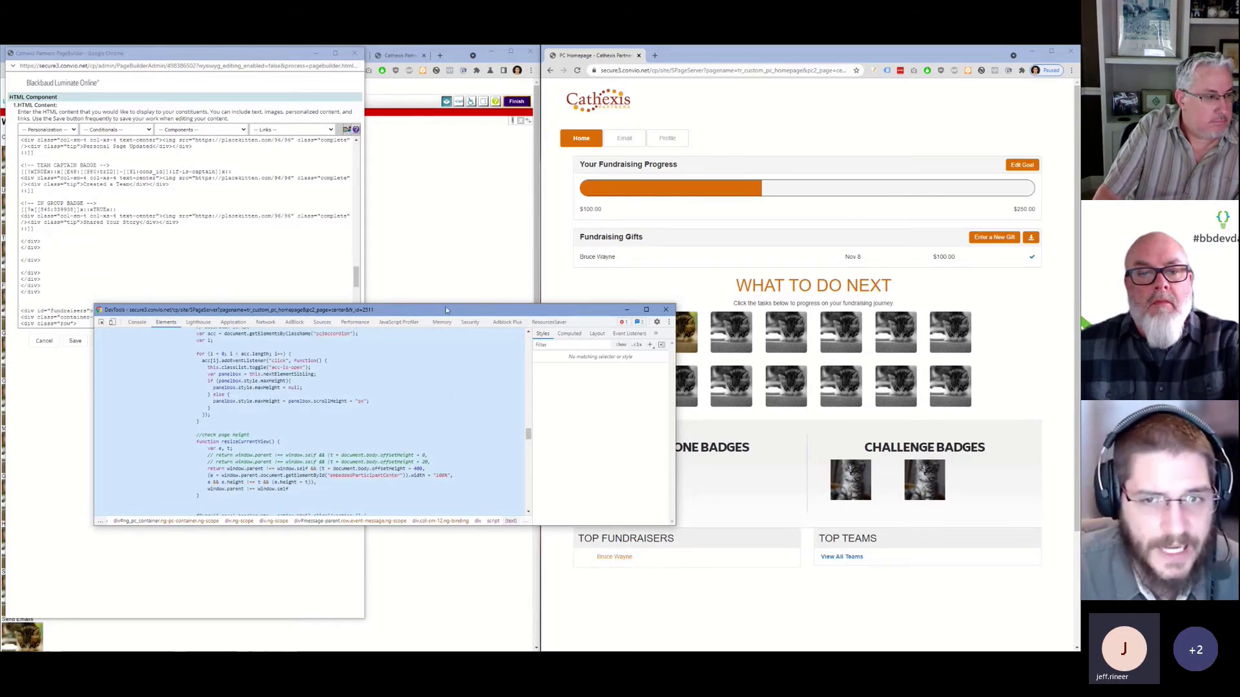
left_click(666, 311)
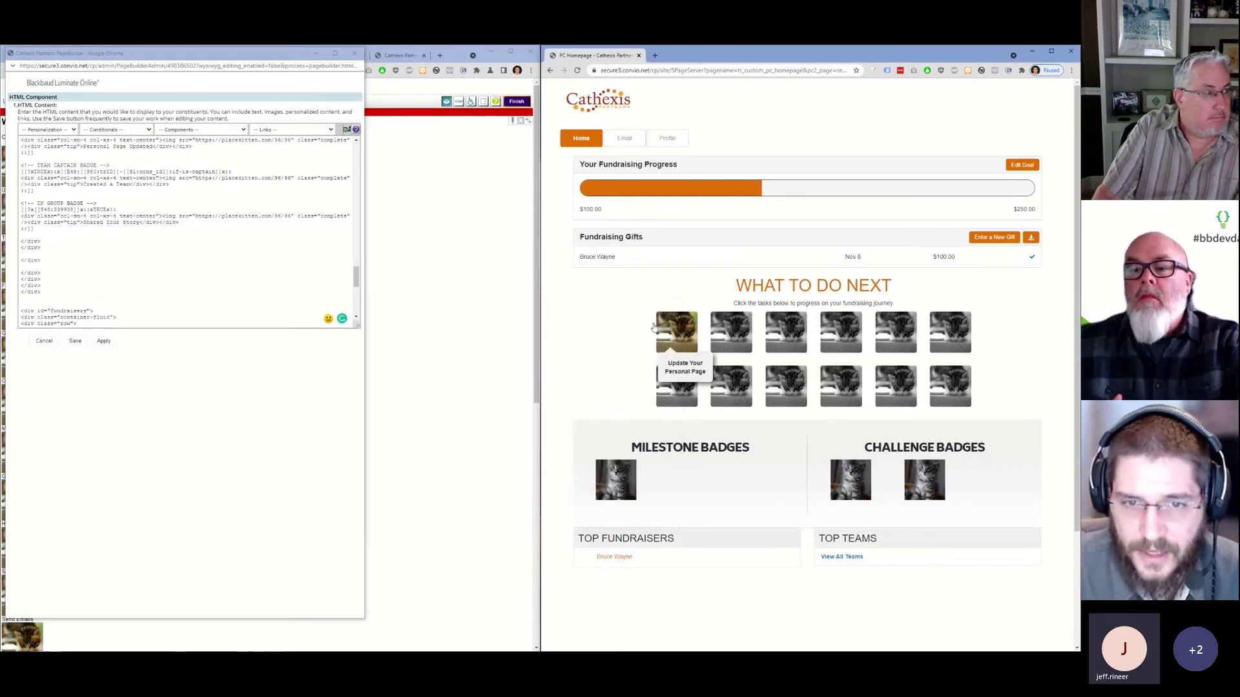
Save the open HTML component and highlight the commented-out Bootstrap script reference in the tr_custom_pc_homepage HTML component.
left_click(75, 340)
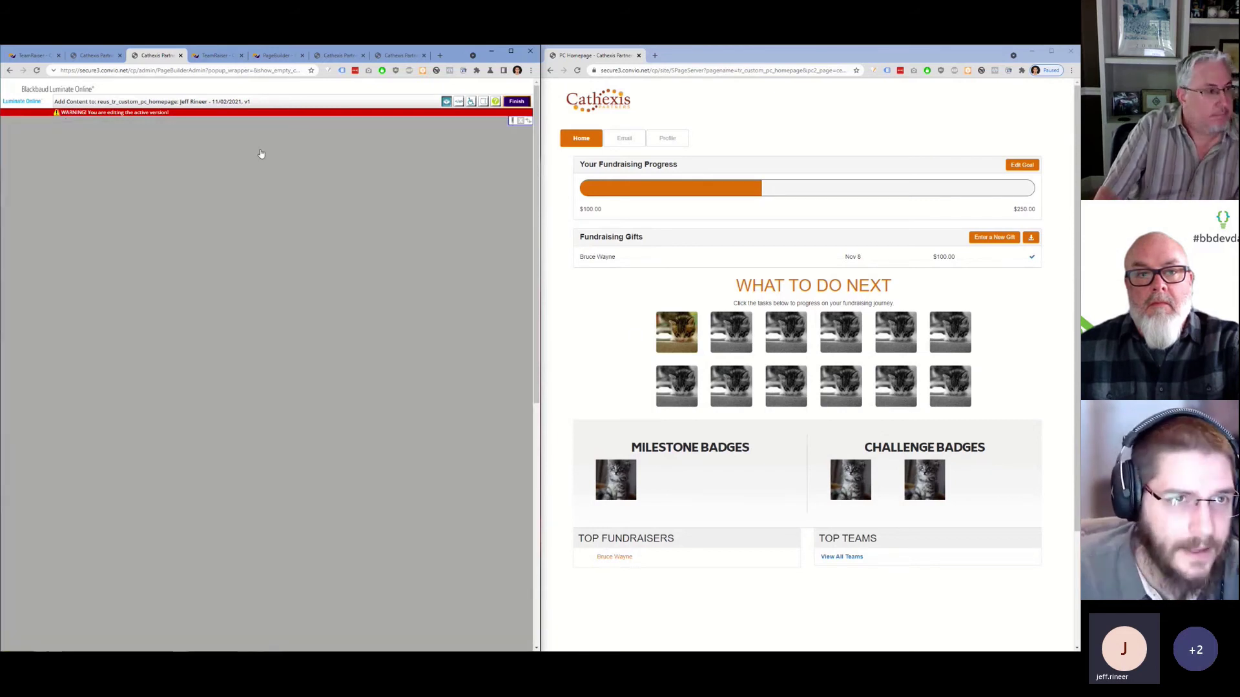
left_click(93, 55)
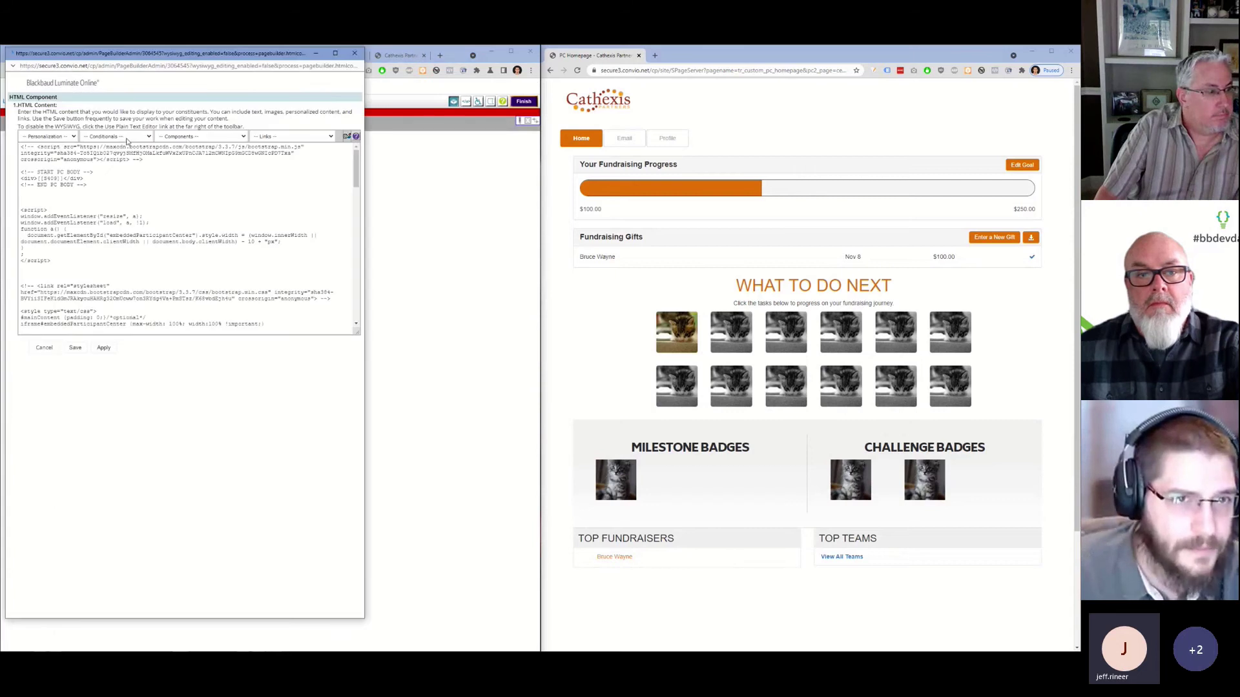
left_click(145, 157)
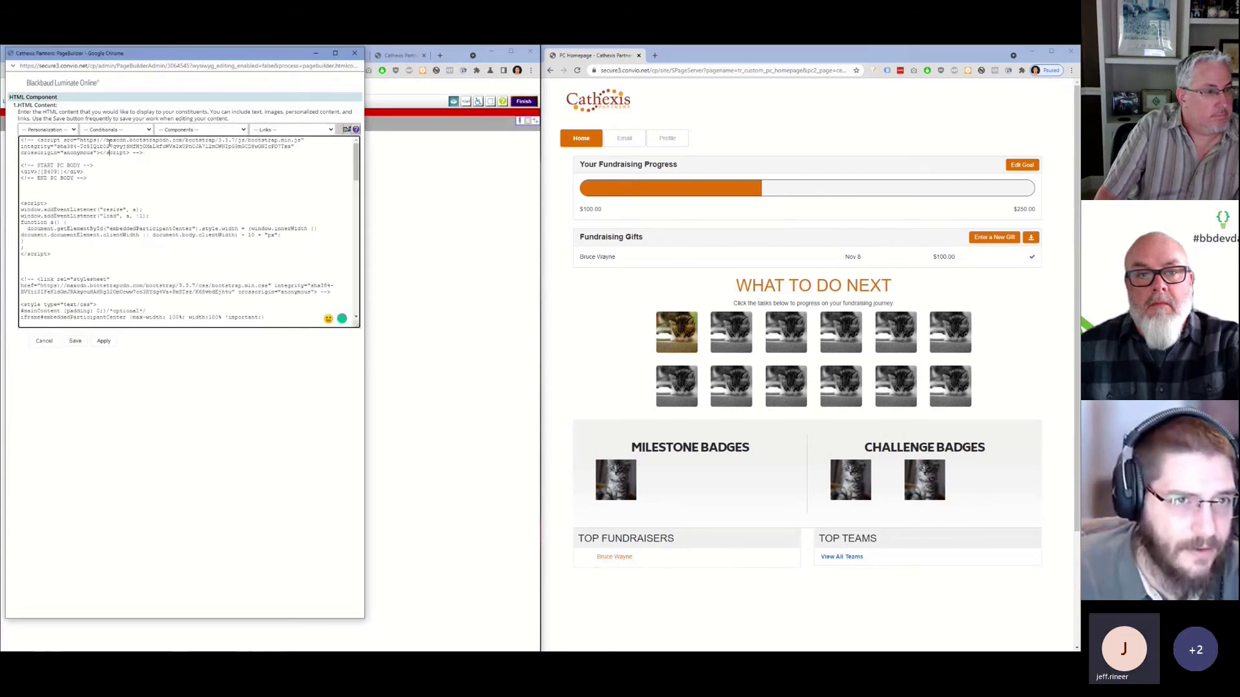
left_click_drag(78, 140, 123, 153)
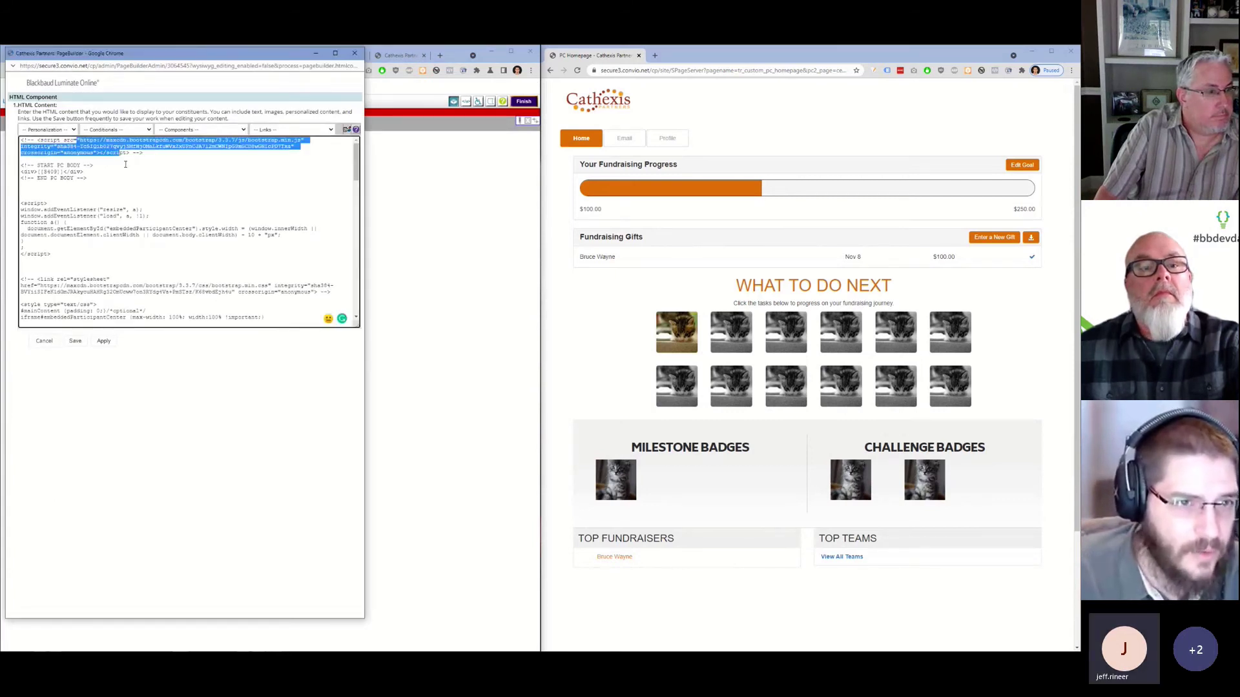
left_click(355, 55)
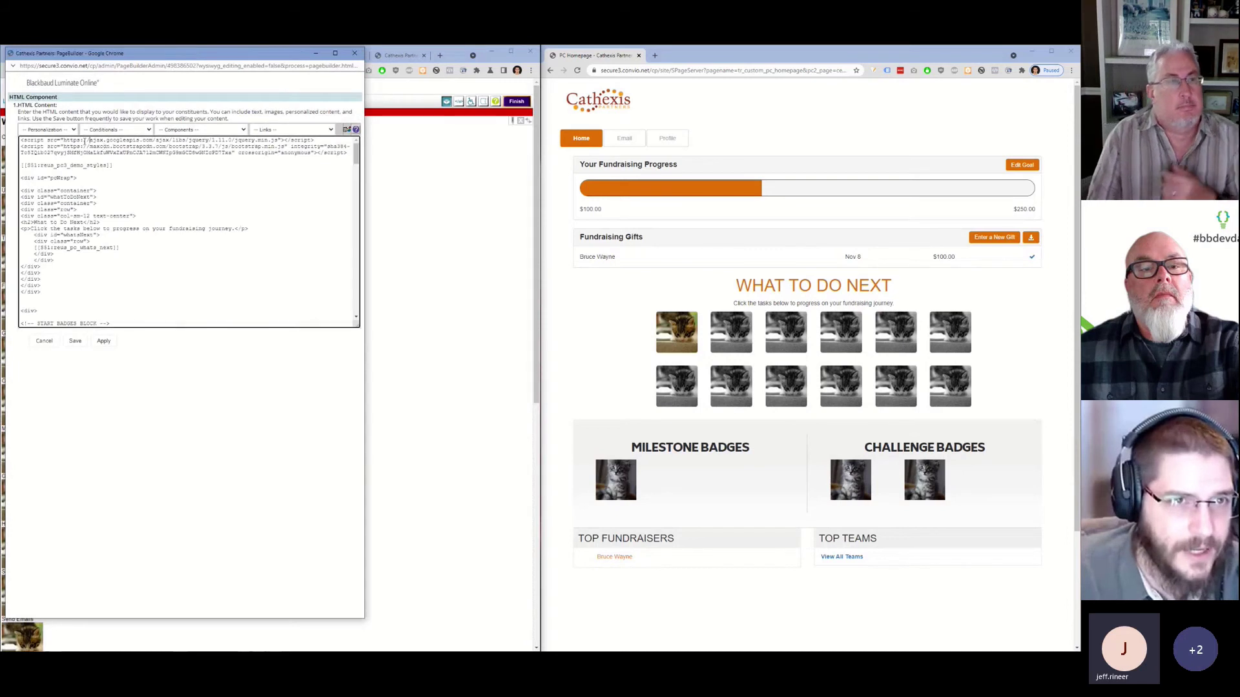
Highlight the jQuery and Bootstrap CDN hosts and both script references at the start of the reus_tr_custom_pc_homepage HTML component.
left_click_drag(88, 140, 156, 141)
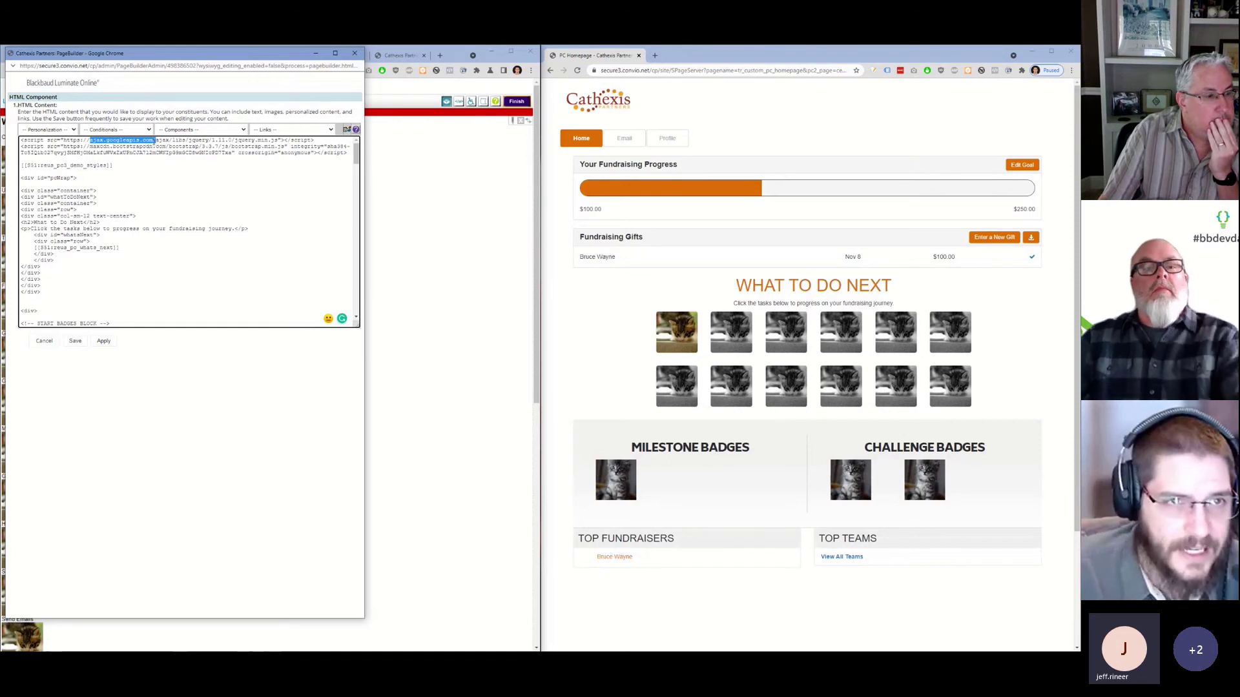
left_click(91, 146)
left_click_drag(90, 146, 159, 144)
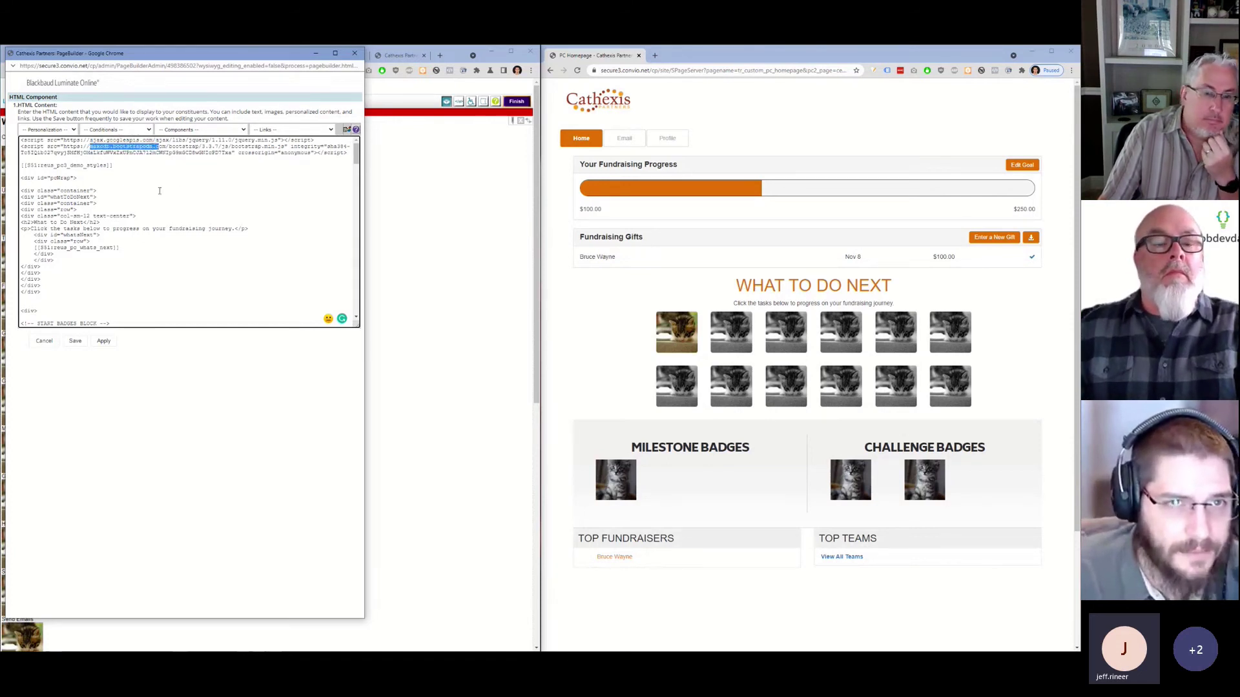
left_click(176, 151)
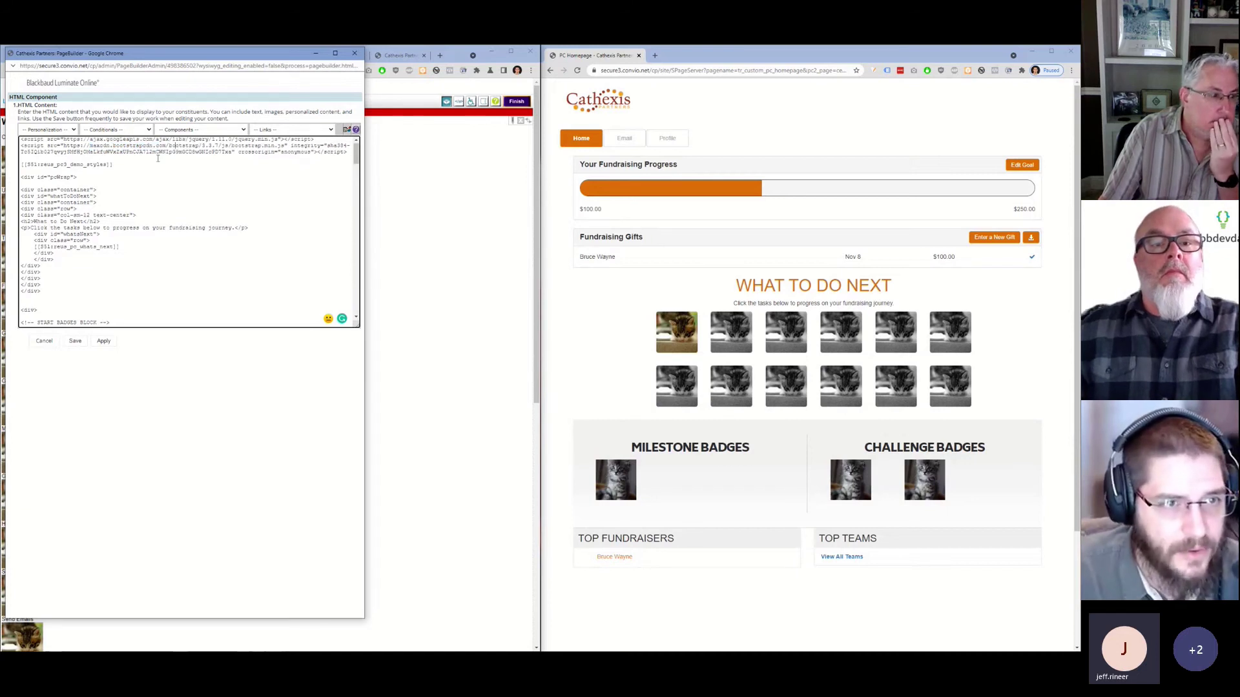
scroll(158, 158, "down", 2)
scroll(157, 158, "up", 2)
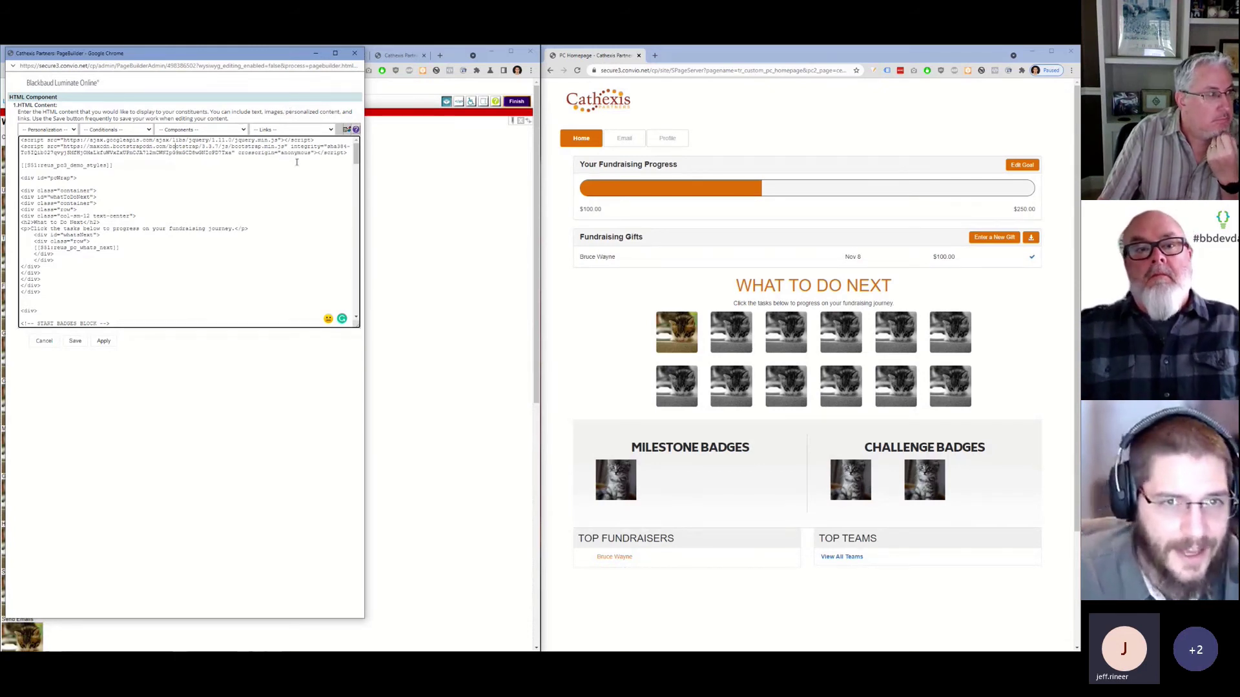
left_click_drag(349, 155, 11, 134)
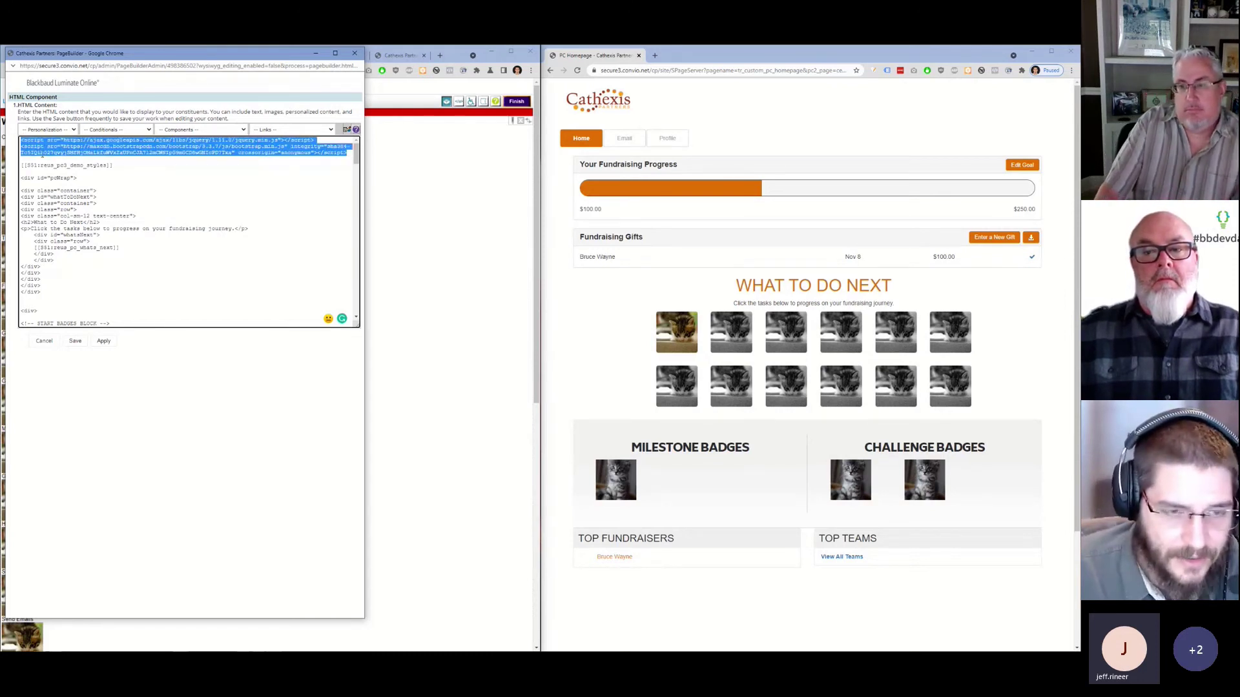
Leave the HTML component and highlight the reus_tr_custom_pc_homepage include tag in the TeamRaiser custom home page content.
left_click_drag(143, 60, 370, 98)
left_click(582, 92)
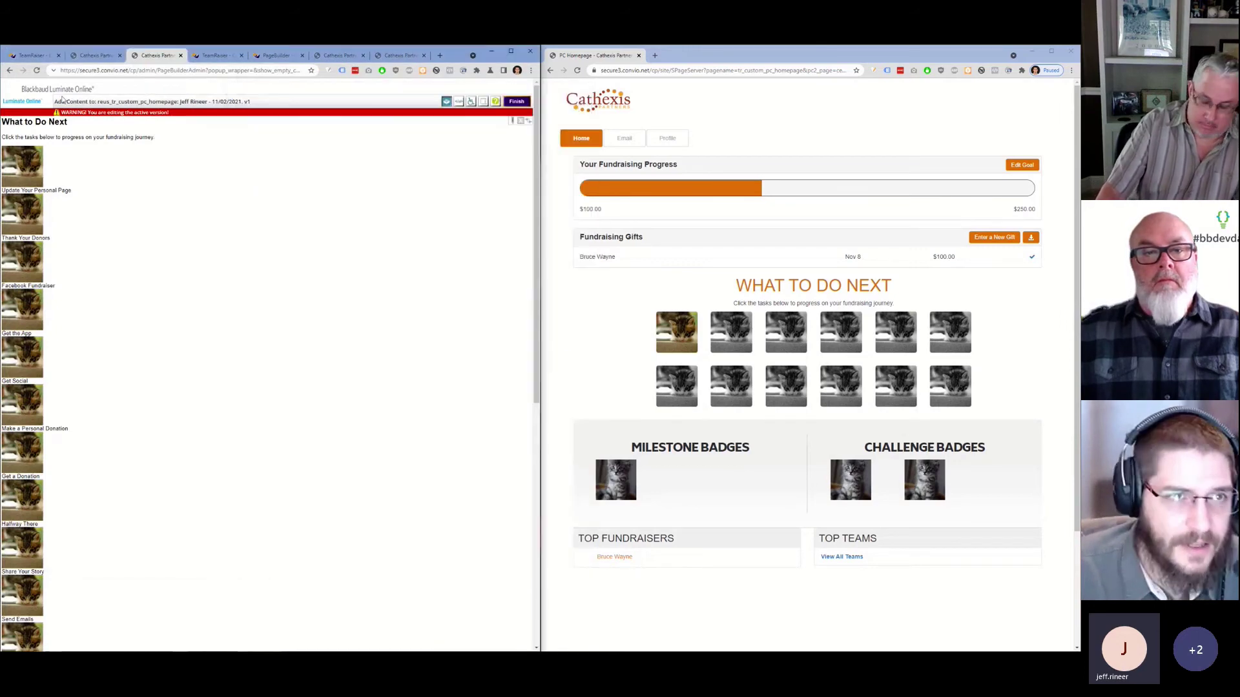
left_click(29, 55)
left_click(230, 280)
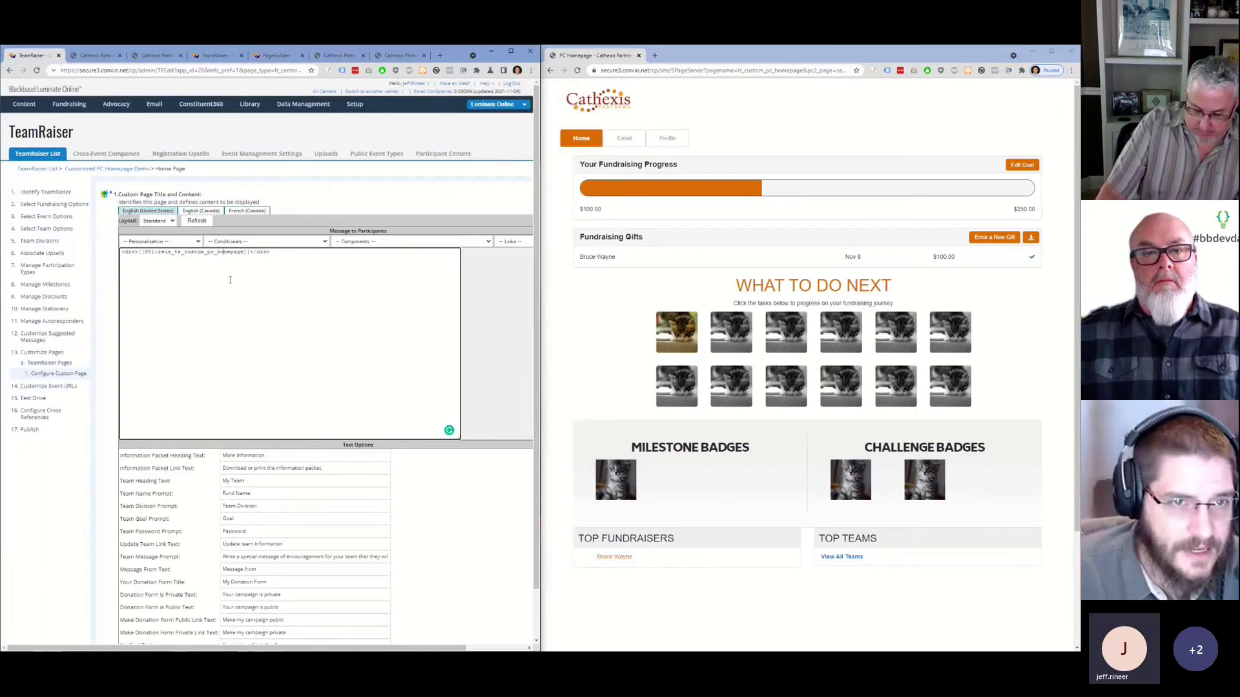
left_click_drag(273, 250, 121, 247)
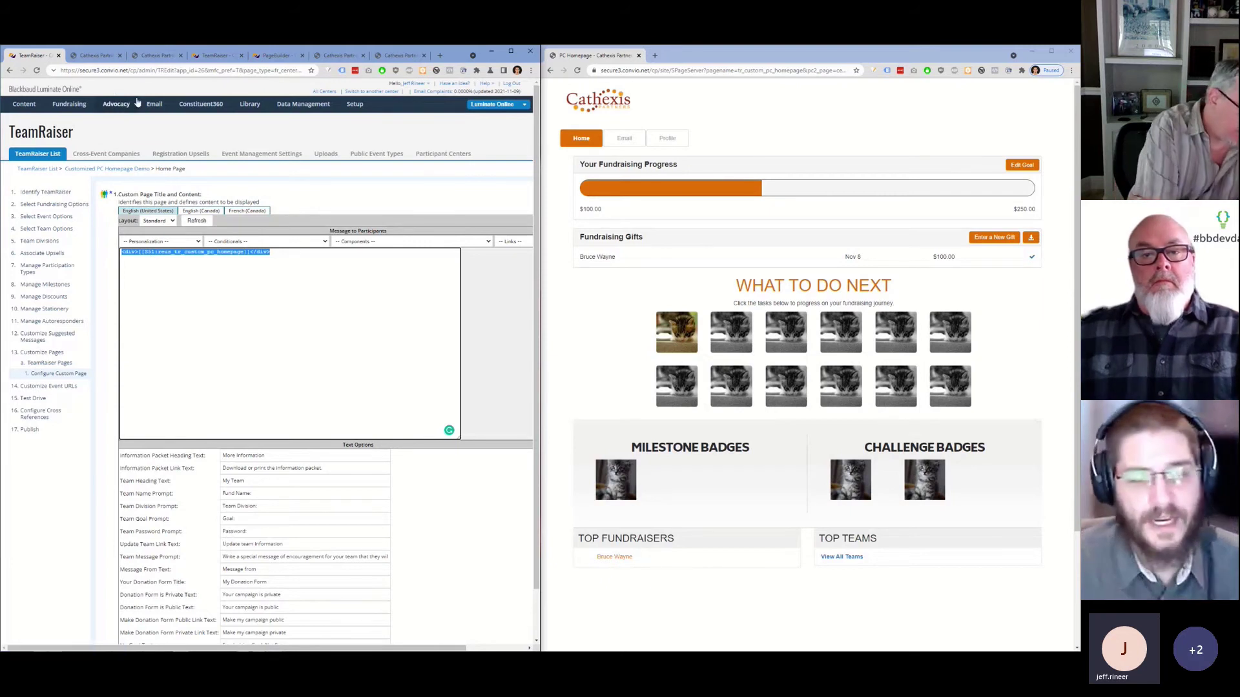
Return to the version lists of tr_custom_pc_homepage and reus_pc3_demo_styles, and finish editing reus_pc3_demo_scripts.
left_click(102, 56)
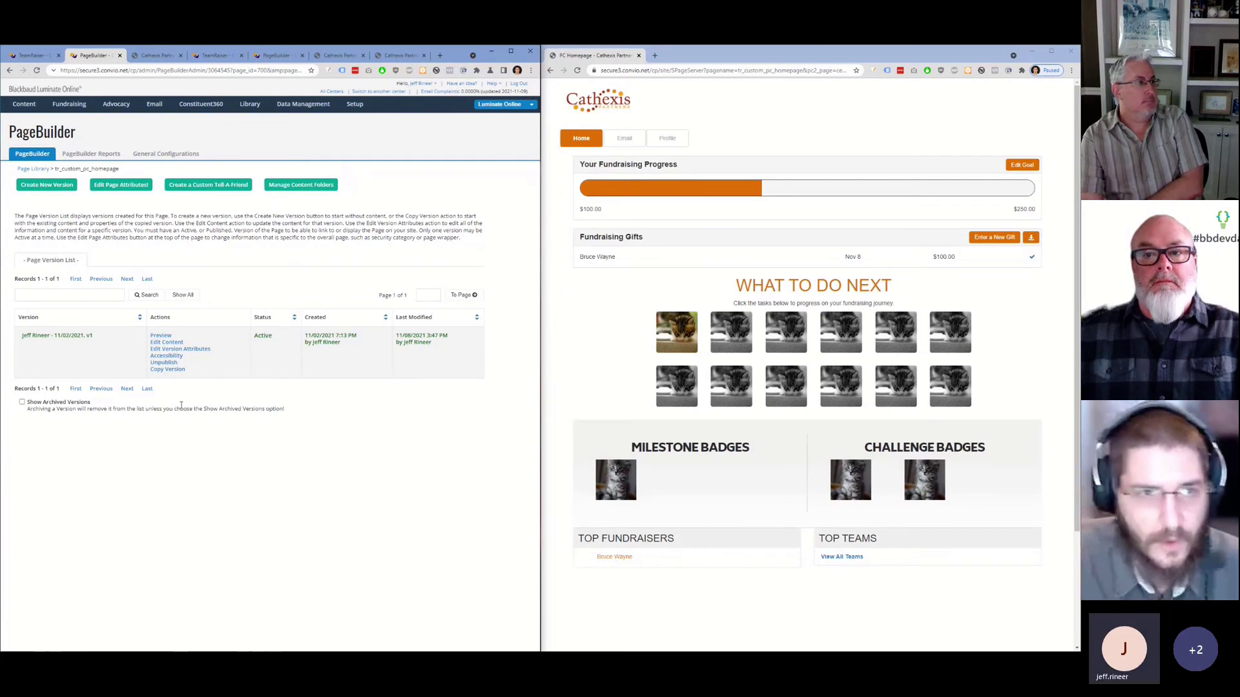
left_click(276, 55)
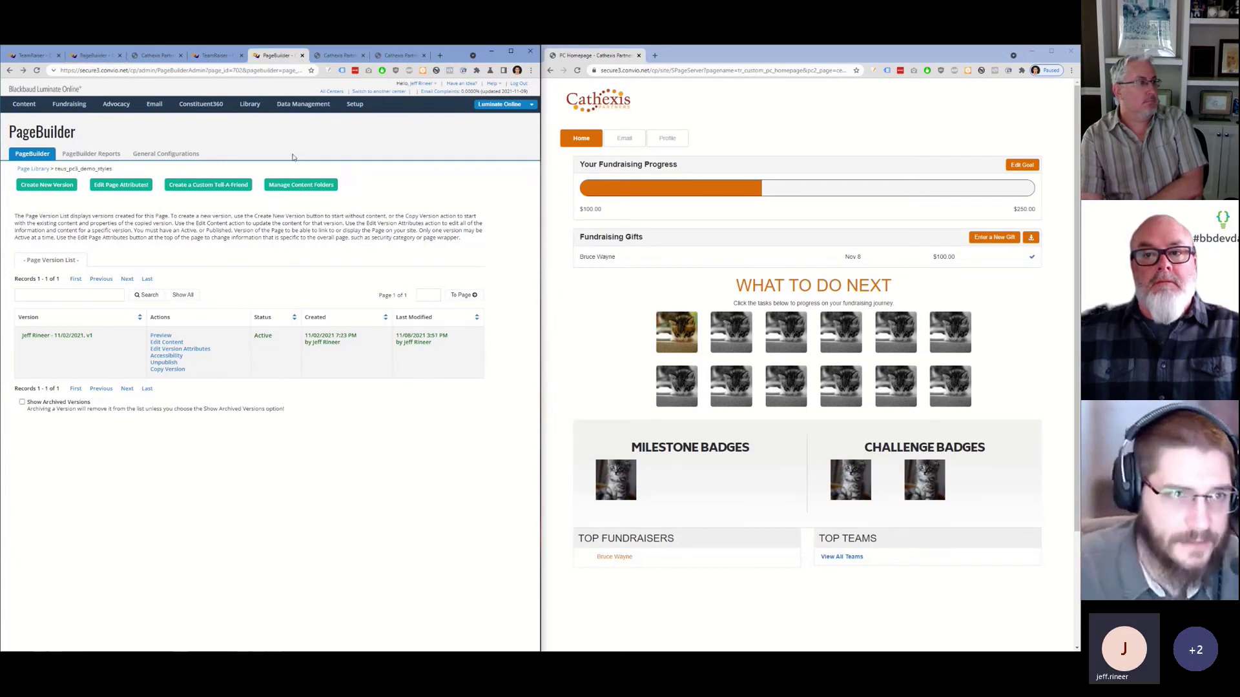
left_click(335, 55)
left_click(523, 102)
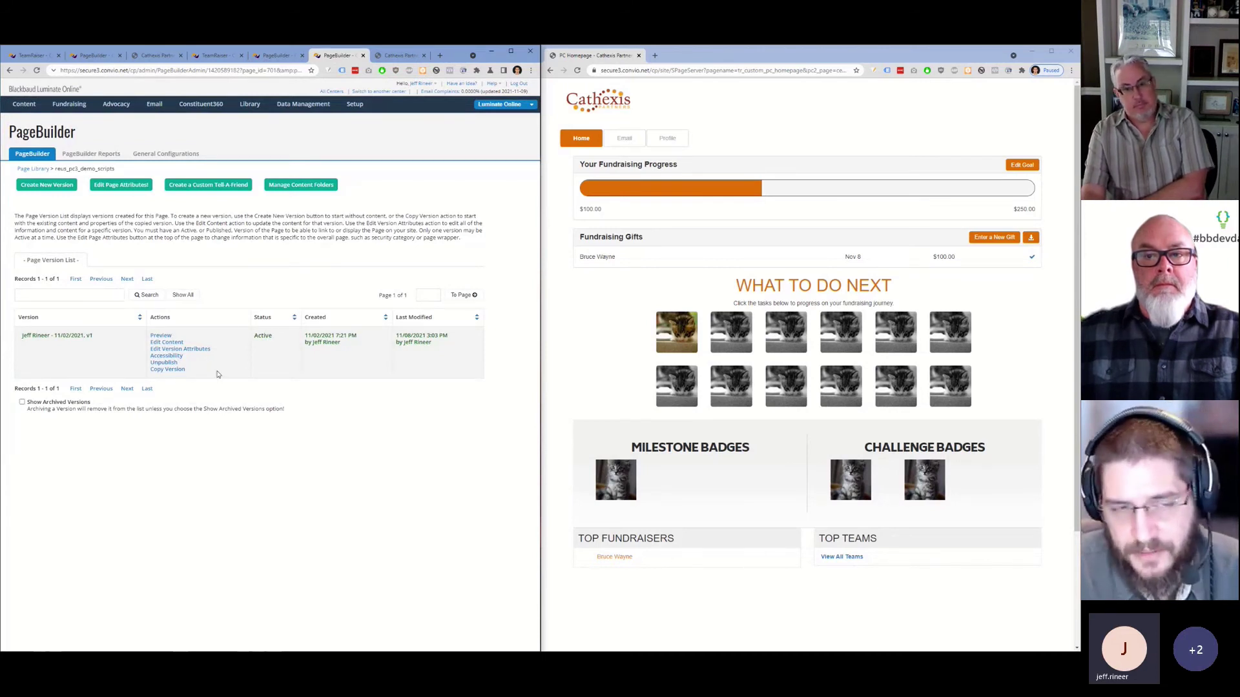
Emulate the Participant Center homepage on an iPhone X in DevTools and reload the page.
mouse_move(278, 104)
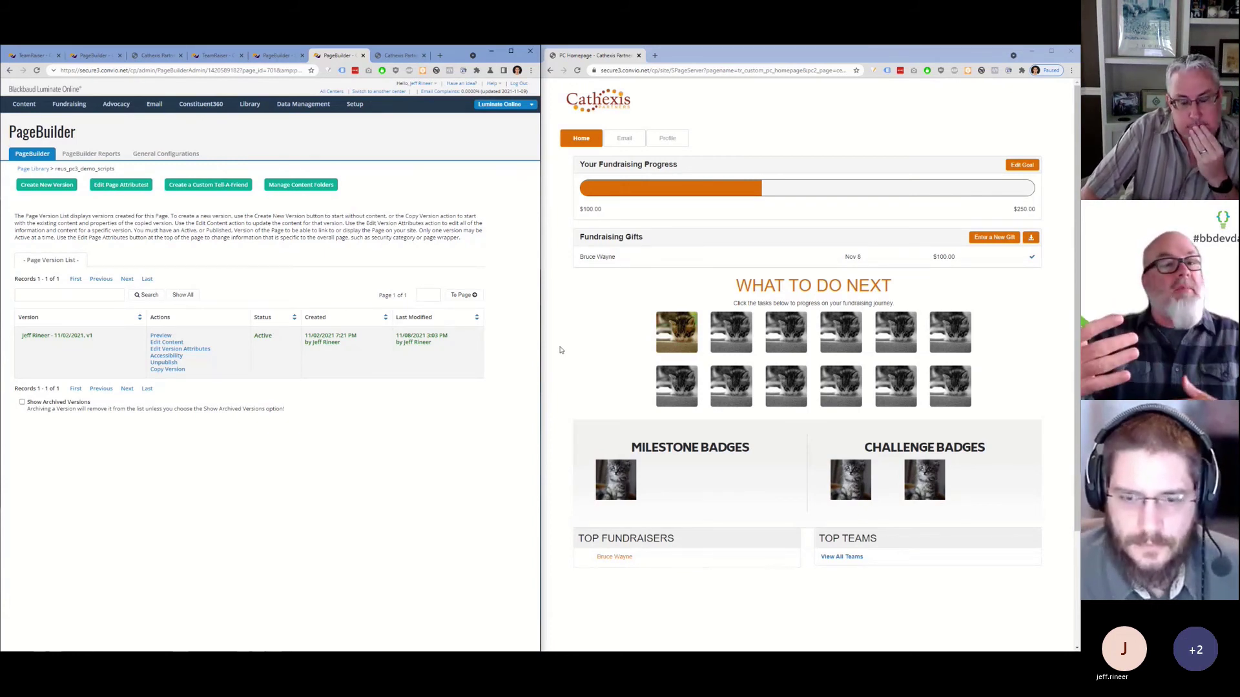
key("ctrl+shift+i")
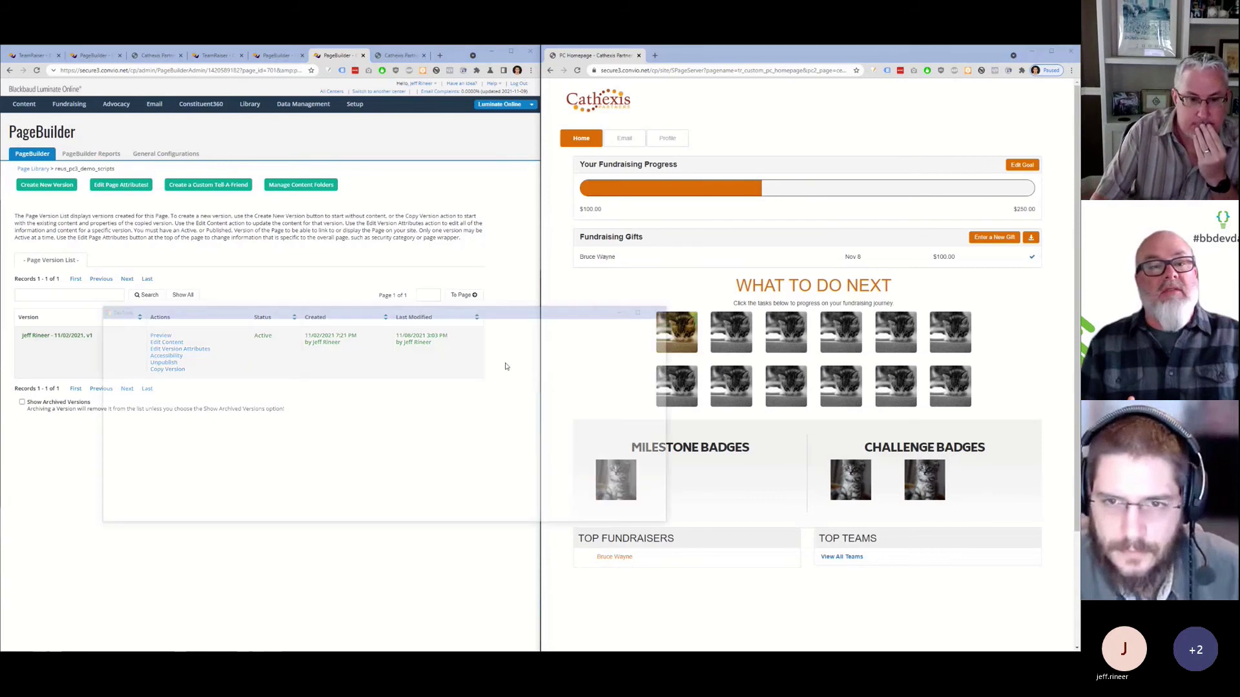
left_click(113, 322)
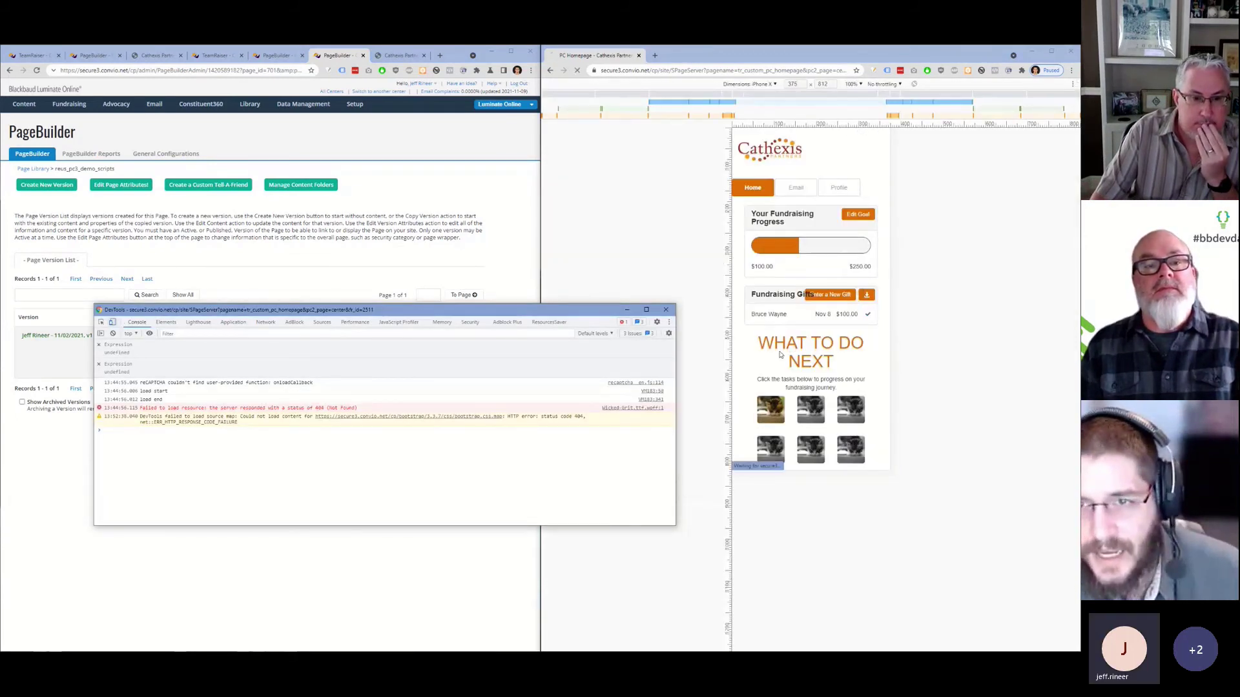
key("F5")
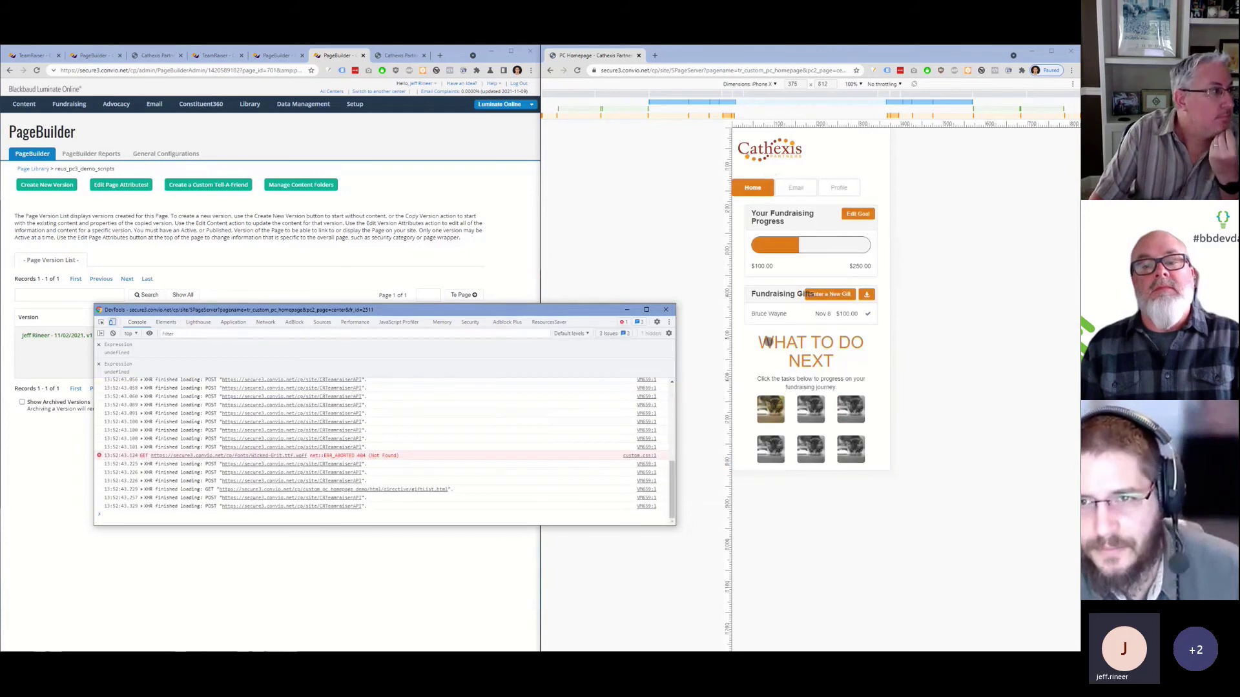
Examine how the task images, milestone and challenge badges, and top fundraisers list are laid out in the mobile view.
scroll(786, 299, "down", 1)
scroll(786, 299, "down", 5)
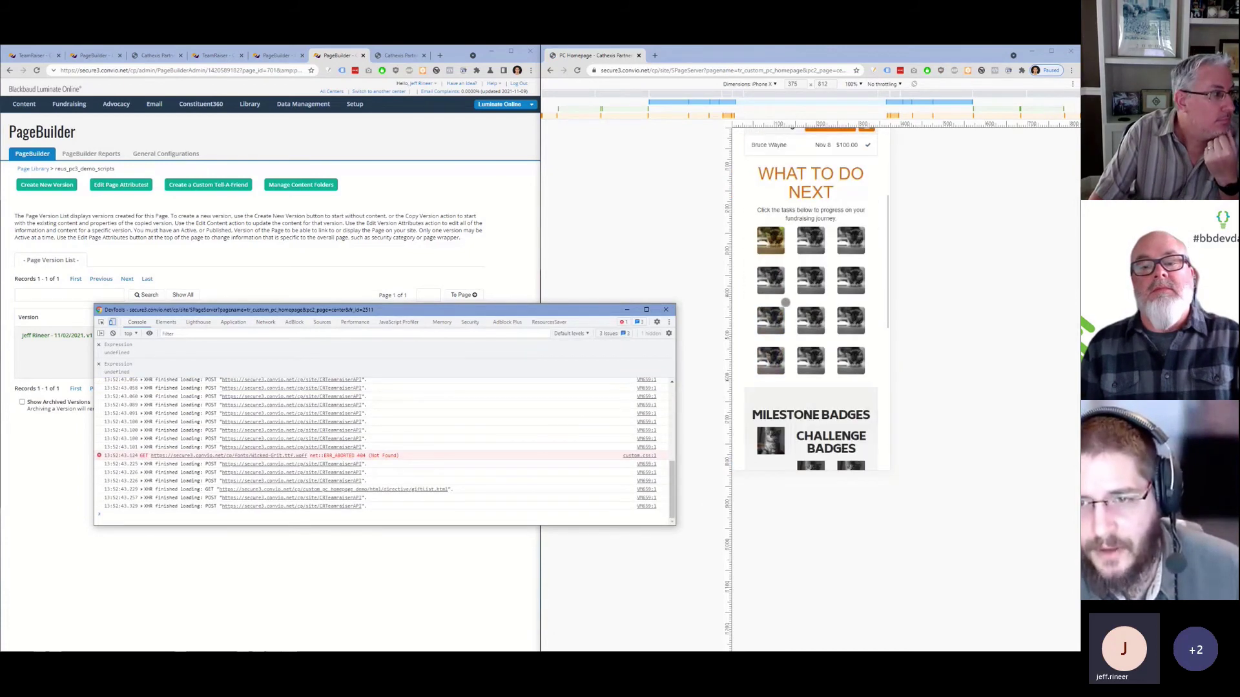
scroll(786, 304, "down", 2)
scroll(789, 310, "up", 5)
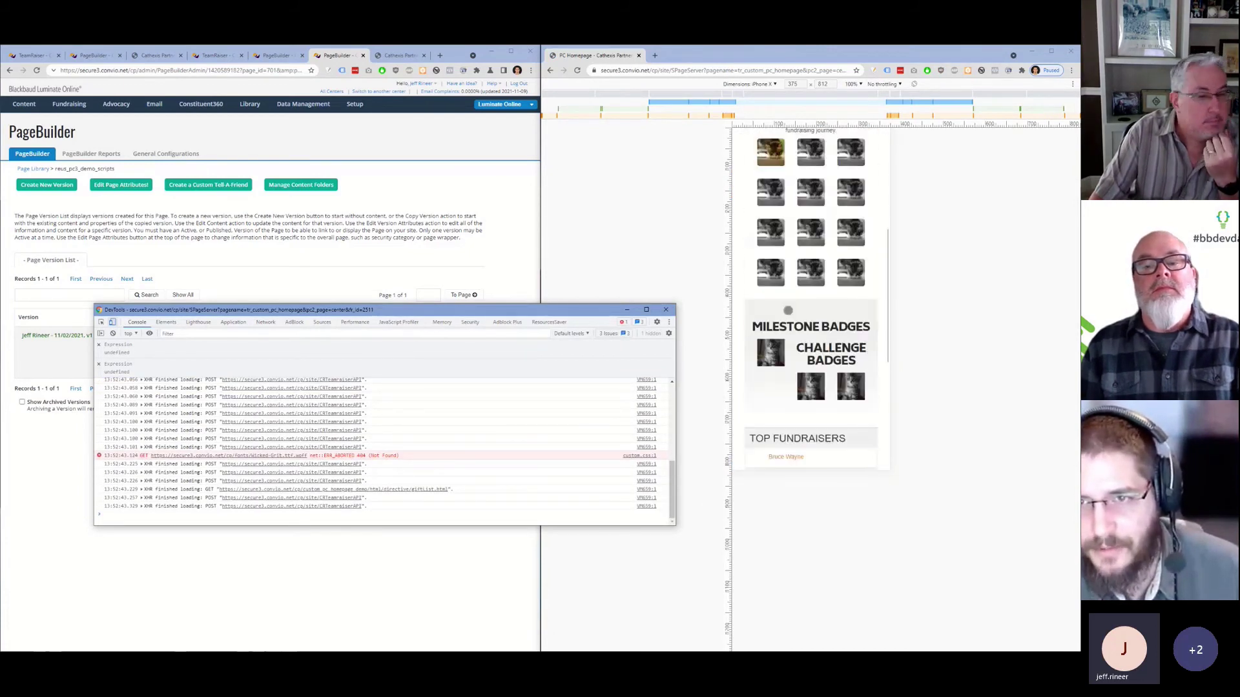
scroll(791, 317, "up", 2)
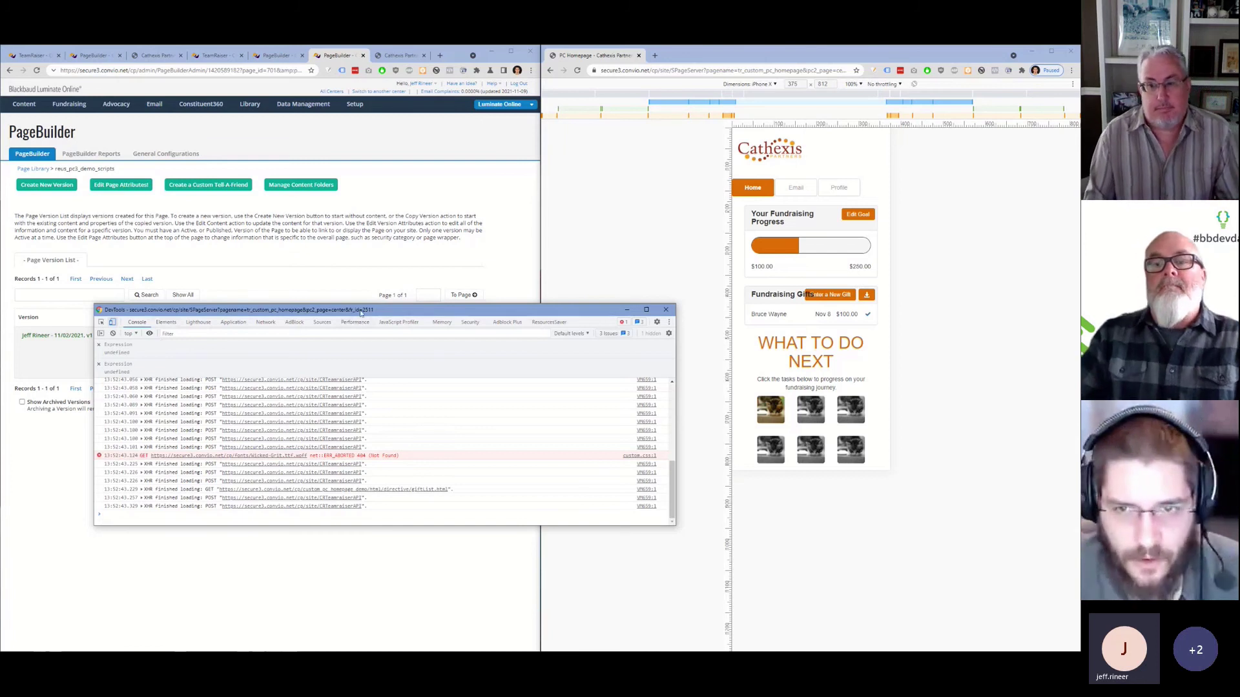
left_click_drag(360, 313, 340, 314)
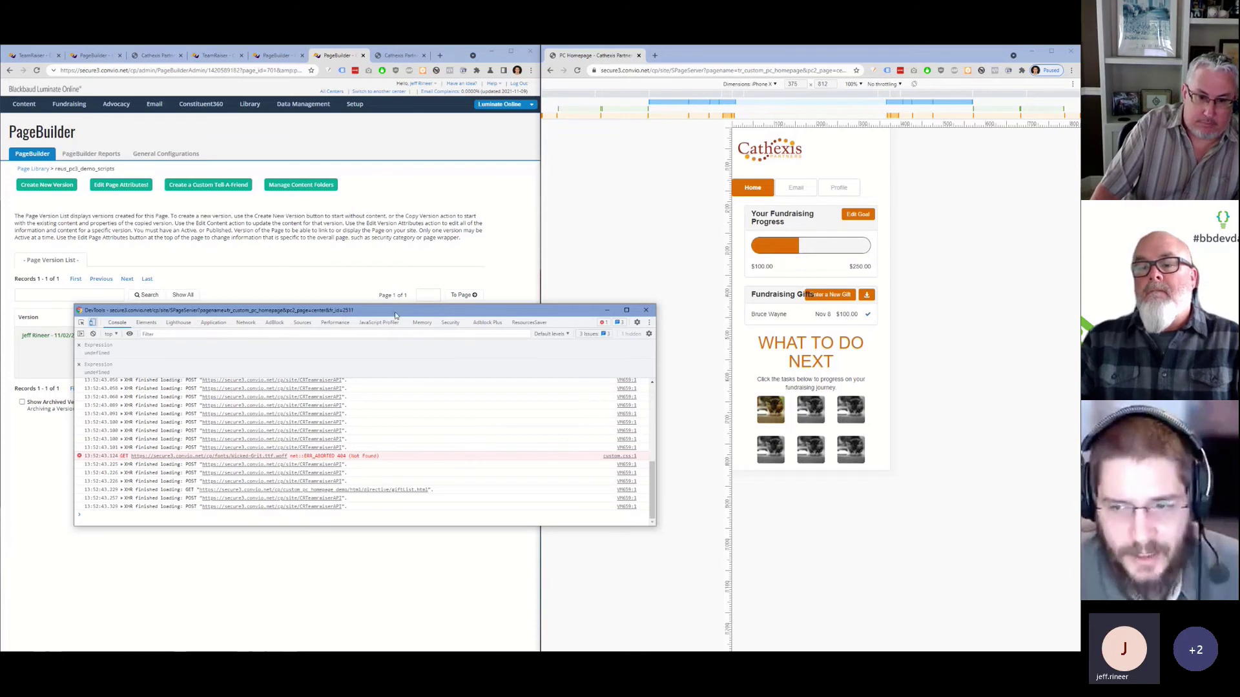
left_click_drag(396, 315, 401, 315)
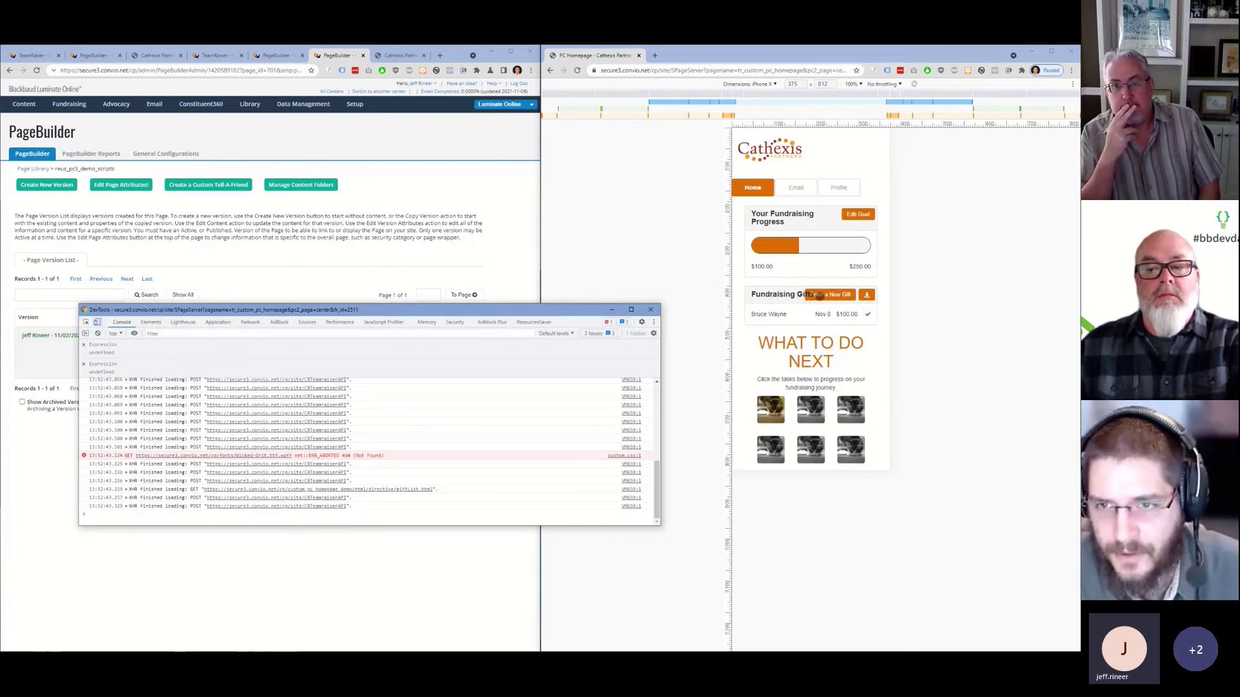
Open the HTML component of the reus_pc_whats_next page for editing.
scroll(798, 322, "down", 1)
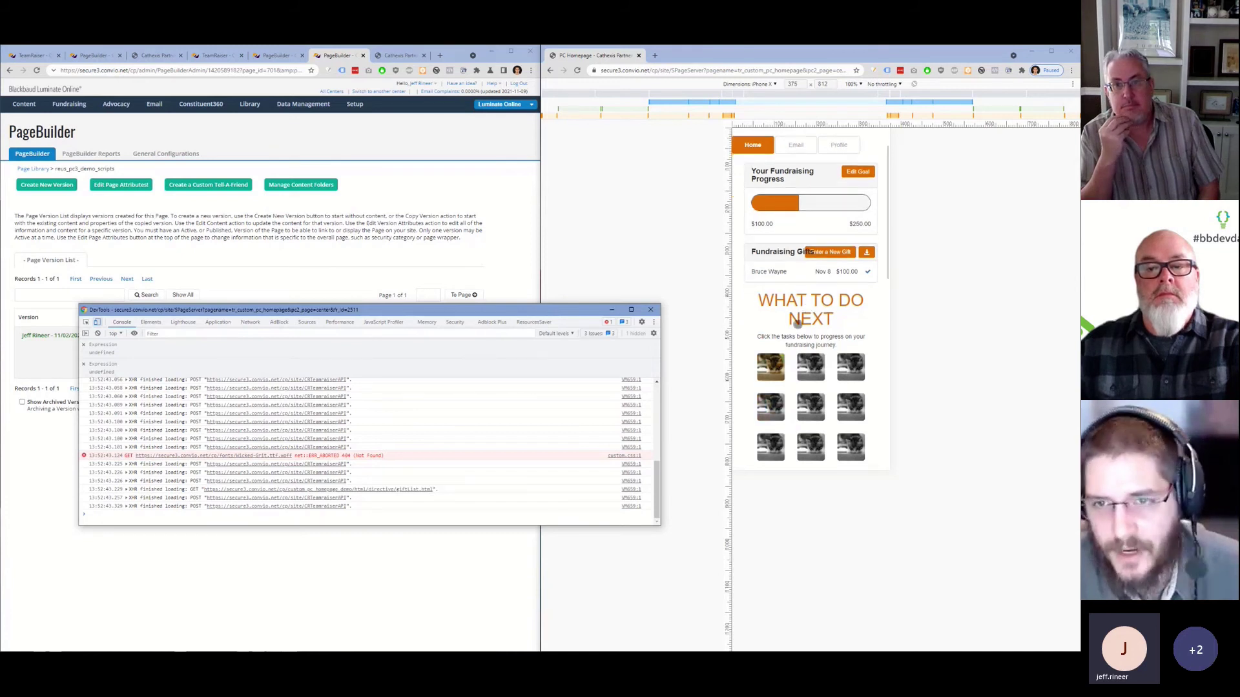
scroll(798, 323, "down", 1)
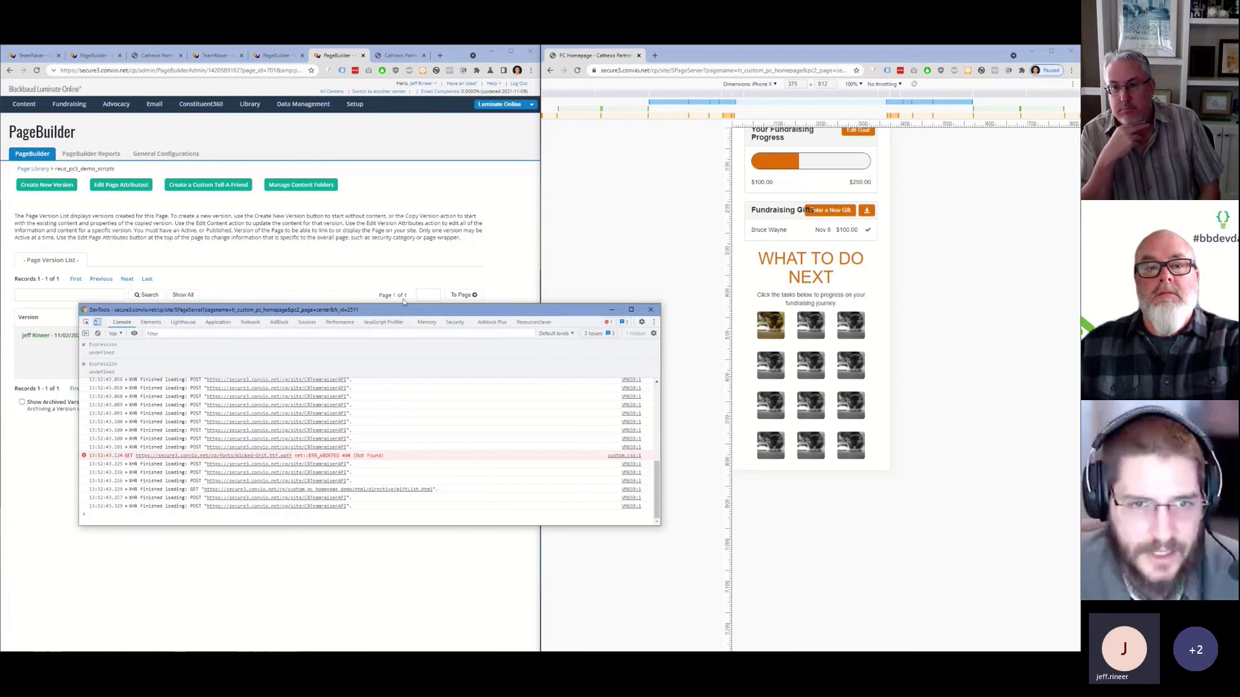
left_click(238, 244)
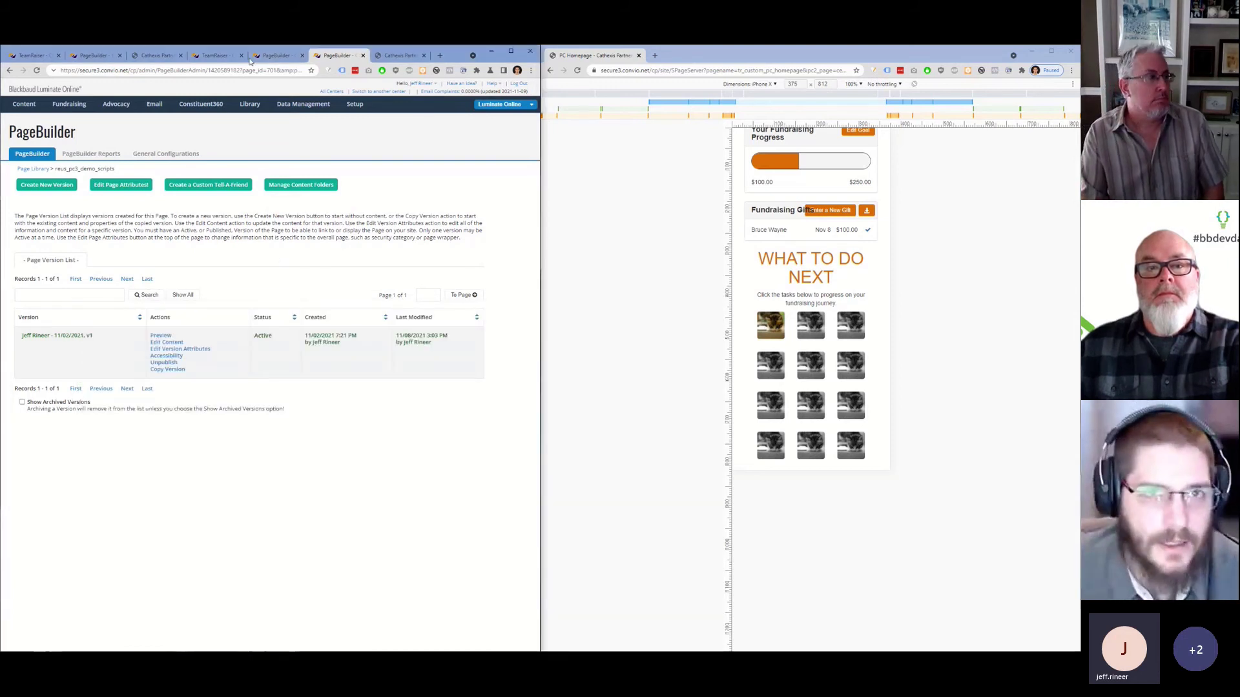
left_click(392, 57)
left_click(137, 152)
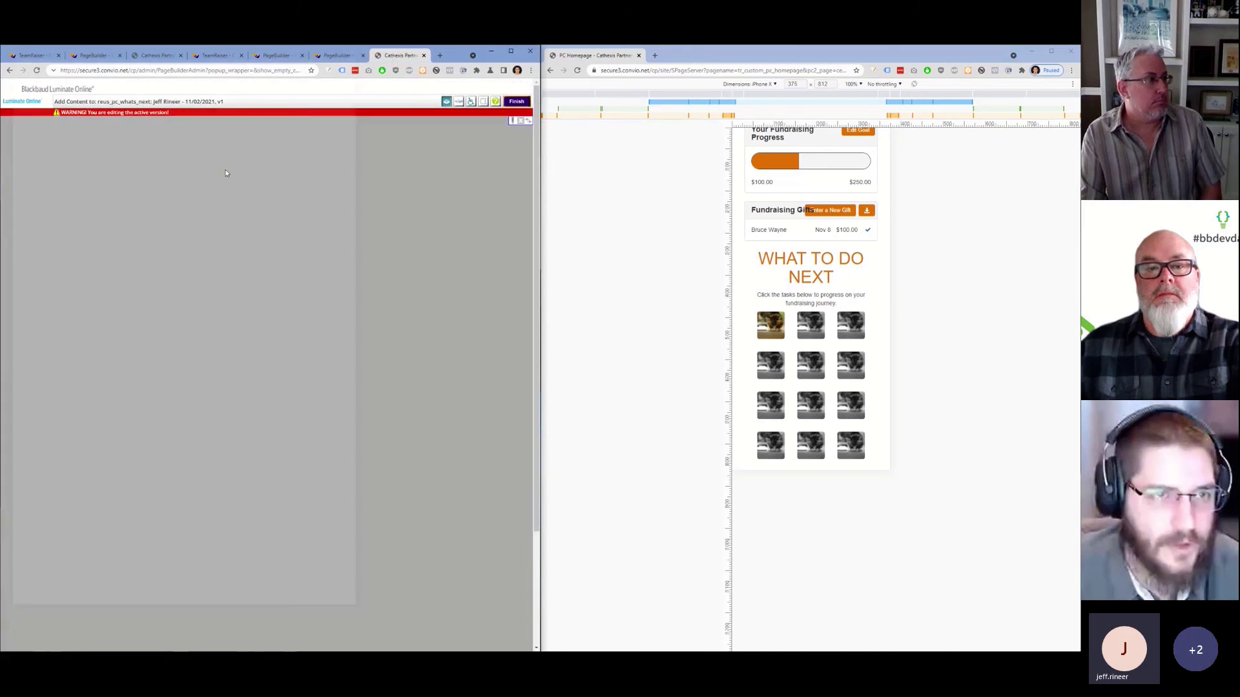
left_click(119, 161)
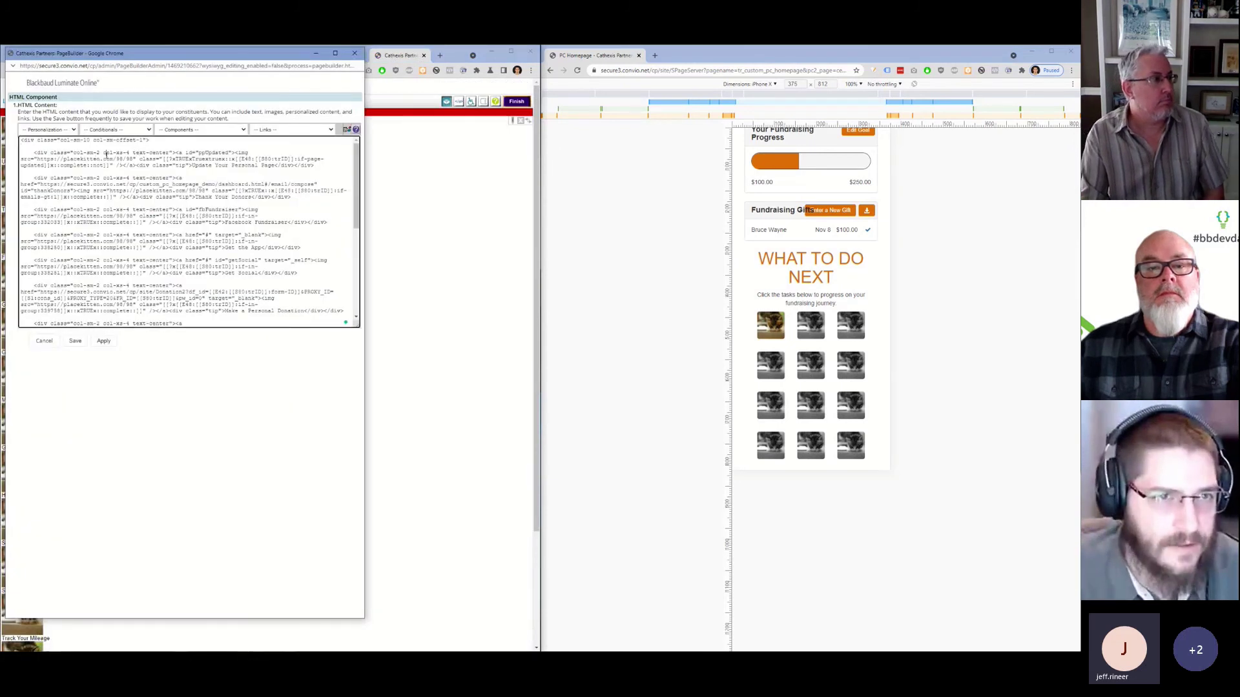
Change the extra-small column class to col-xs-6 on the first seven task blocks and save the HTML component.
double_click(127, 153)
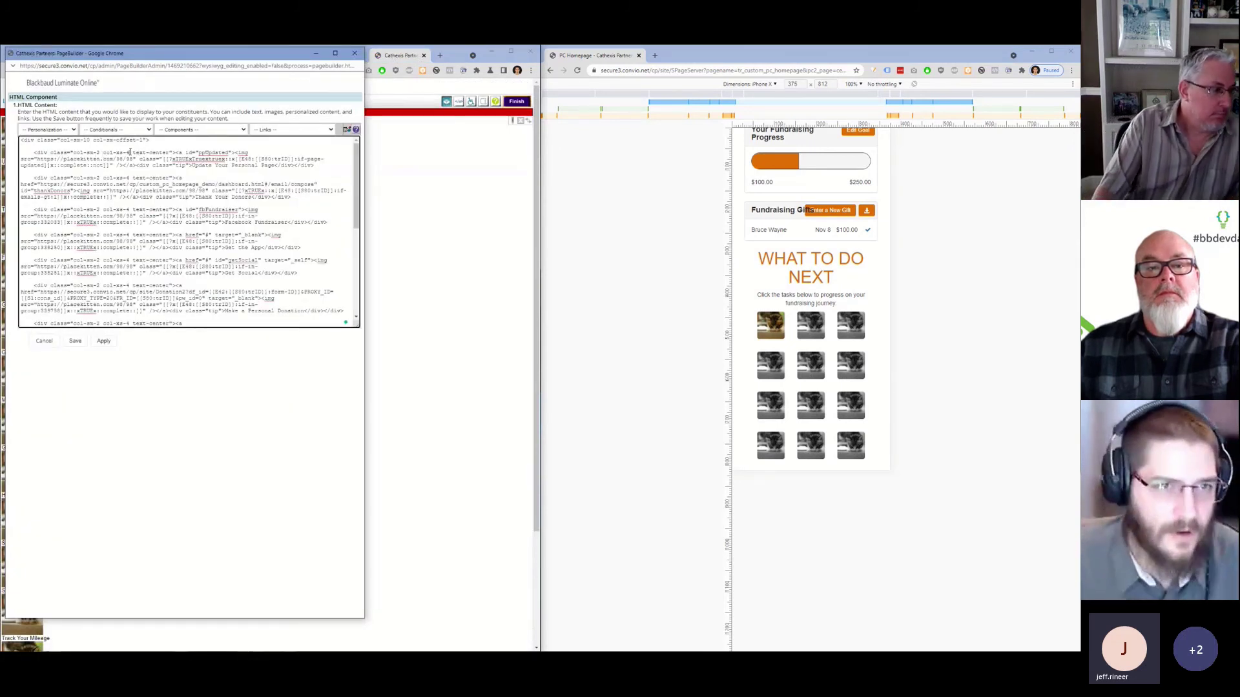
type("6")
key("Down")
key("Down")
key("Down")
key("Down")
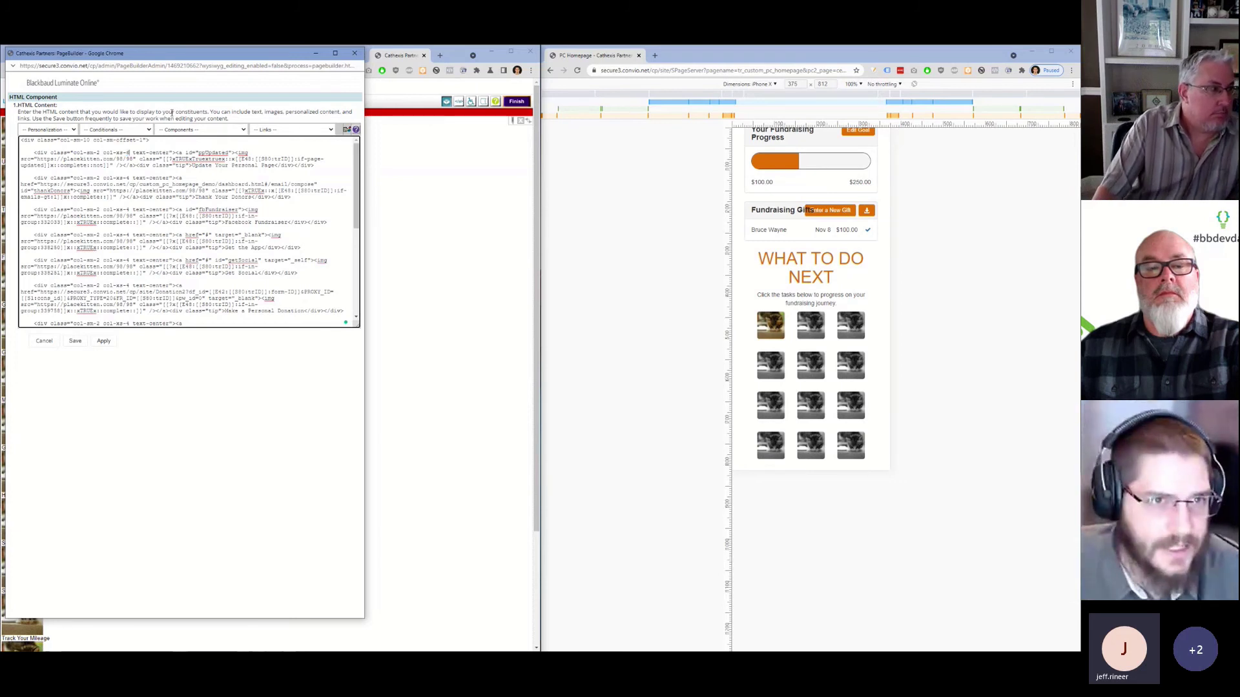
key("BackSpace")
type("6")
key("Down")
key("Down")
key("Down")
key("Down")
key("Down")
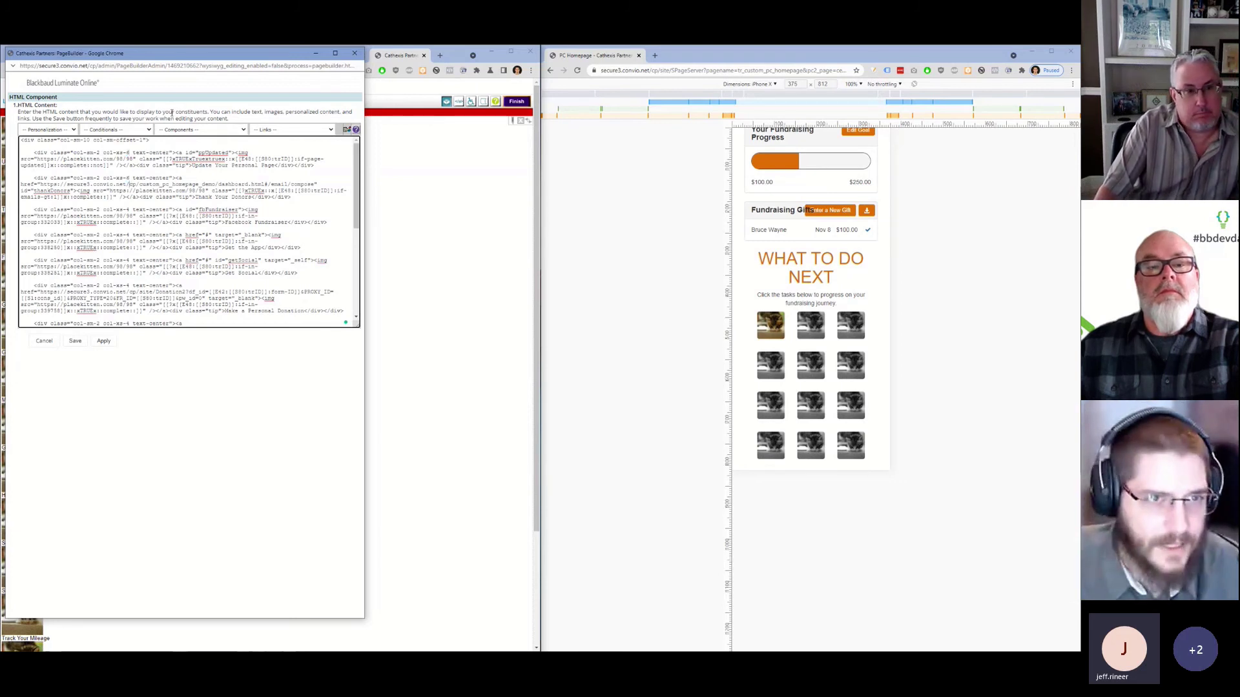
key("shift+Left")
type("6")
key("Down")
key("Down")
key("Down")
key("Down")
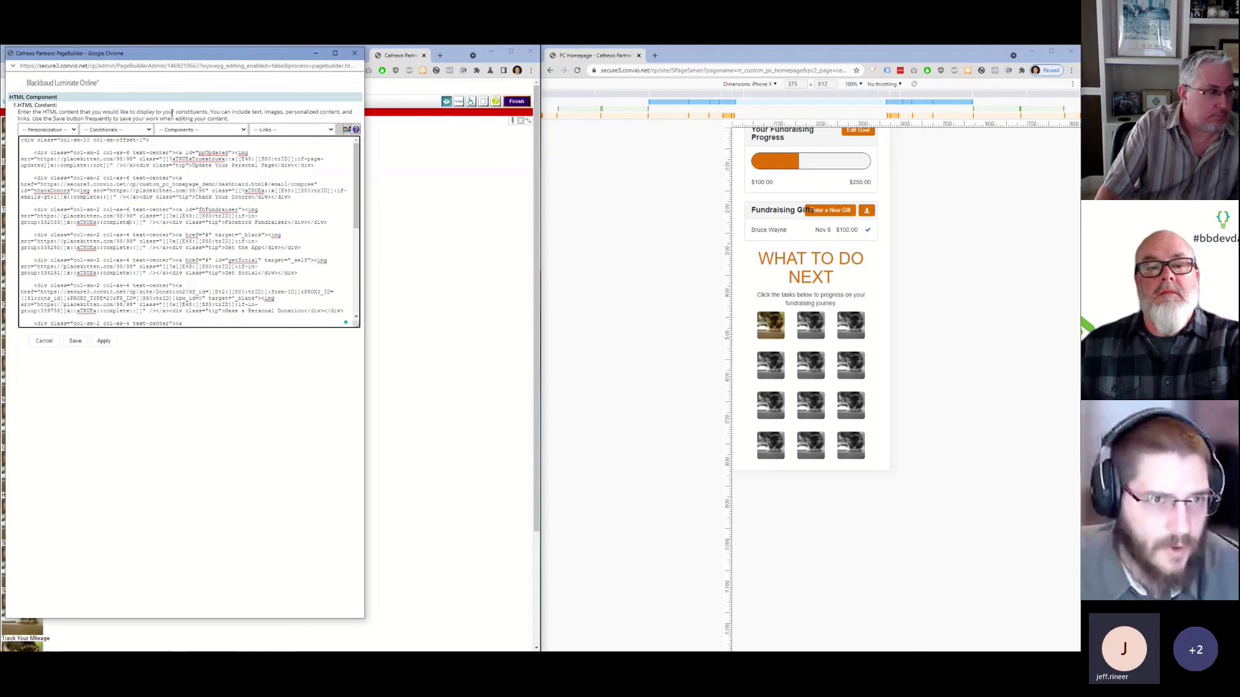
key("shift+Left")
type("6")
key("Down")
key("Down")
key("Down")
key("Down")
key("shift+Left")
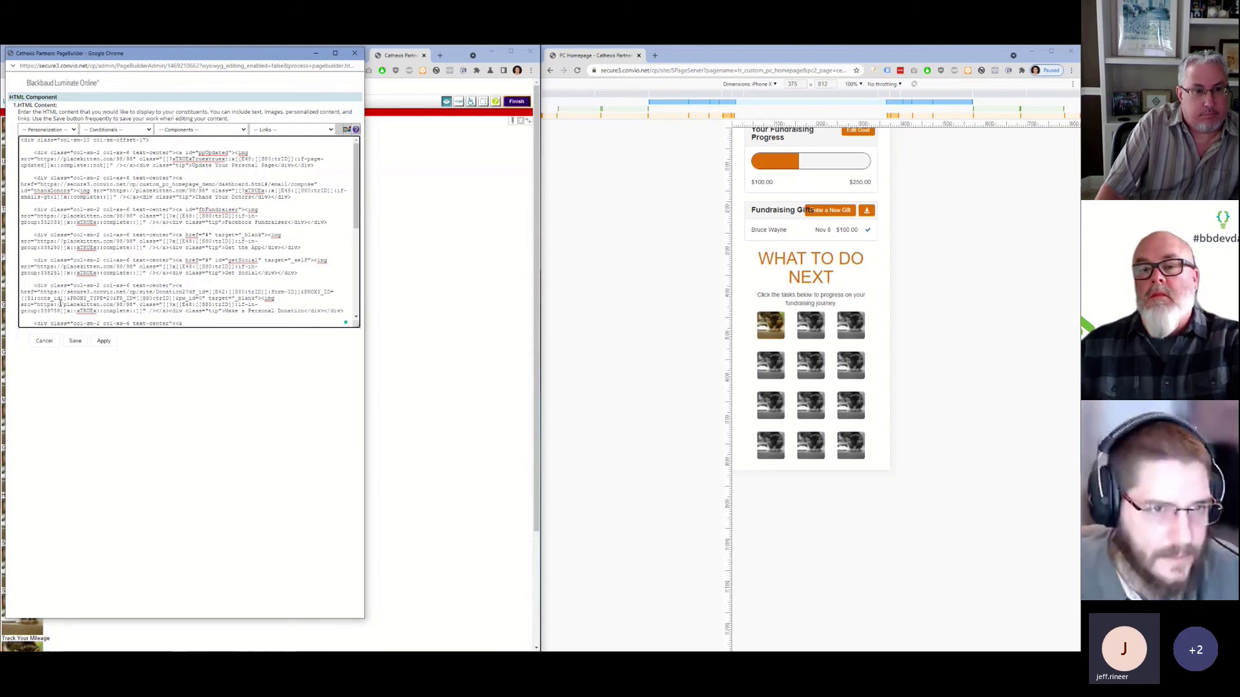
left_click(104, 340)
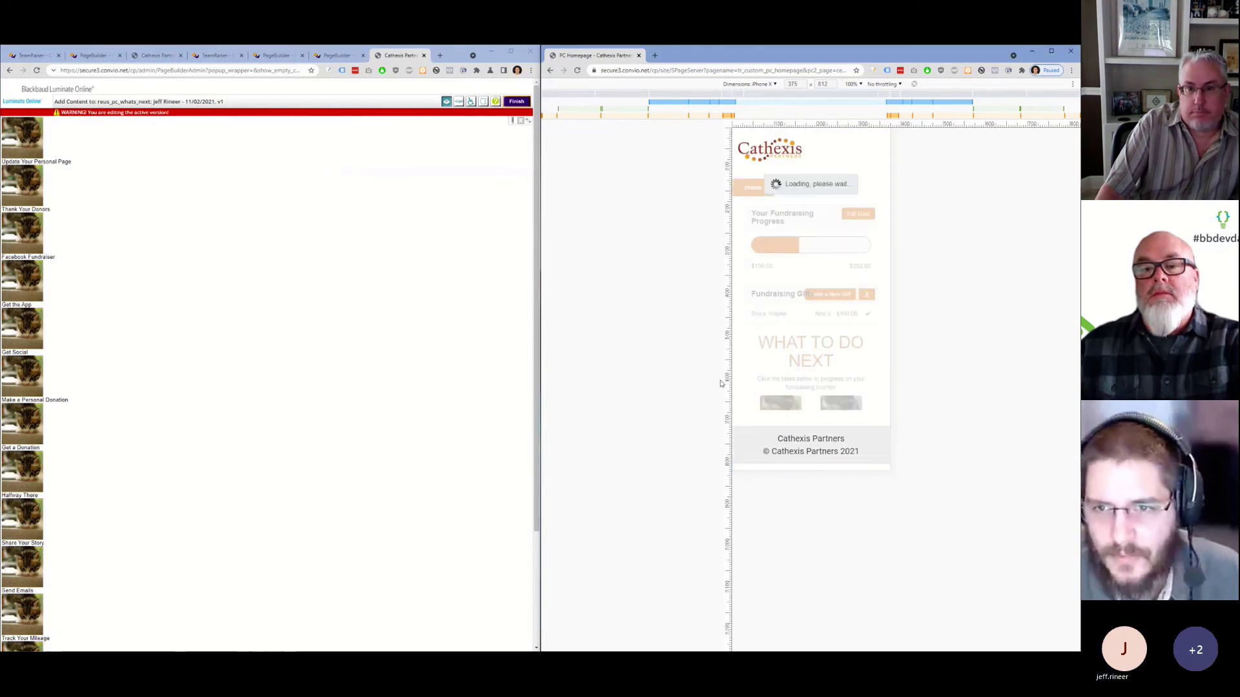
Examine how the What To Do Next task images are arranged in the mobile view with the new column classes.
scroll(775, 361, "down", 2)
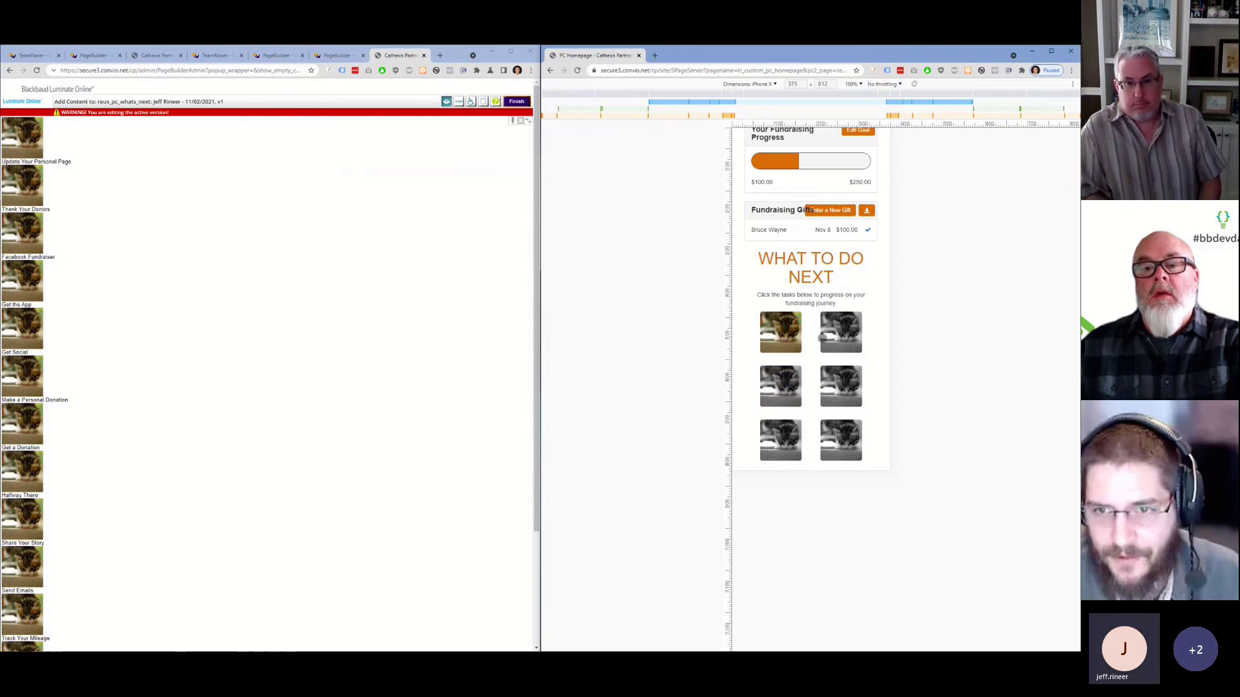
scroll(822, 339, "down", 3)
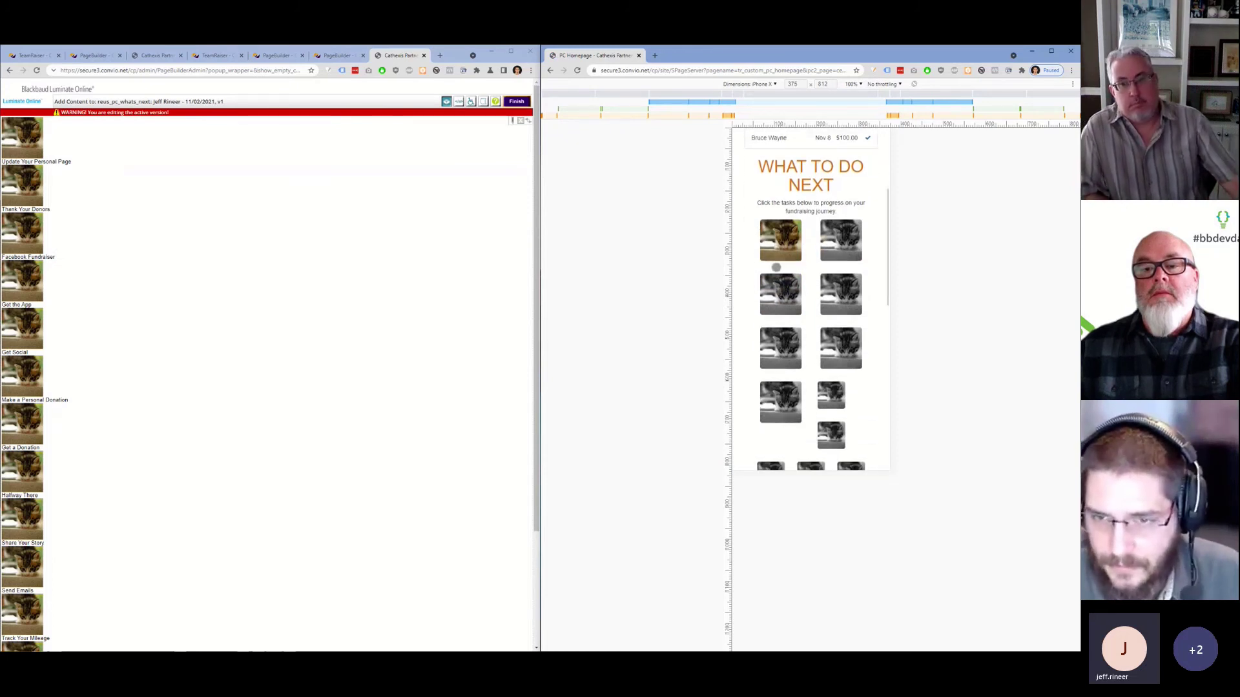
scroll(776, 267, "down", 3)
scroll(813, 304, "up", 2)
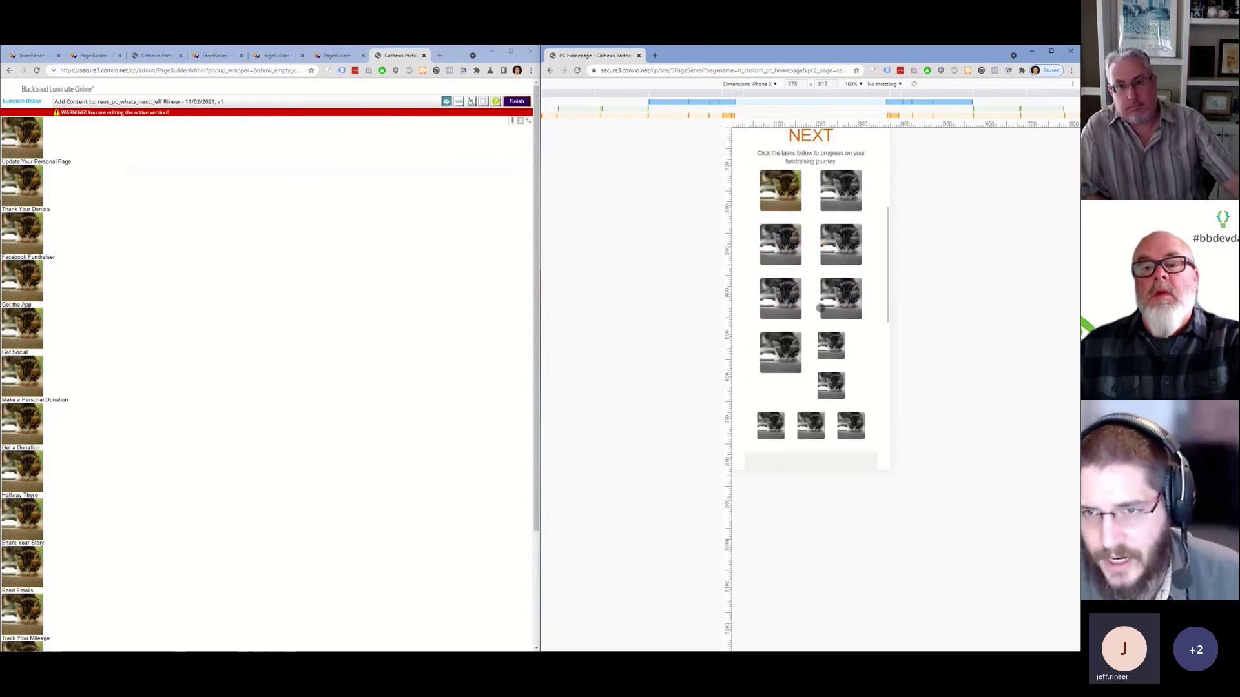
scroll(820, 309, "up", 1)
scroll(833, 323, "down", 2)
scroll(833, 323, "up", 3)
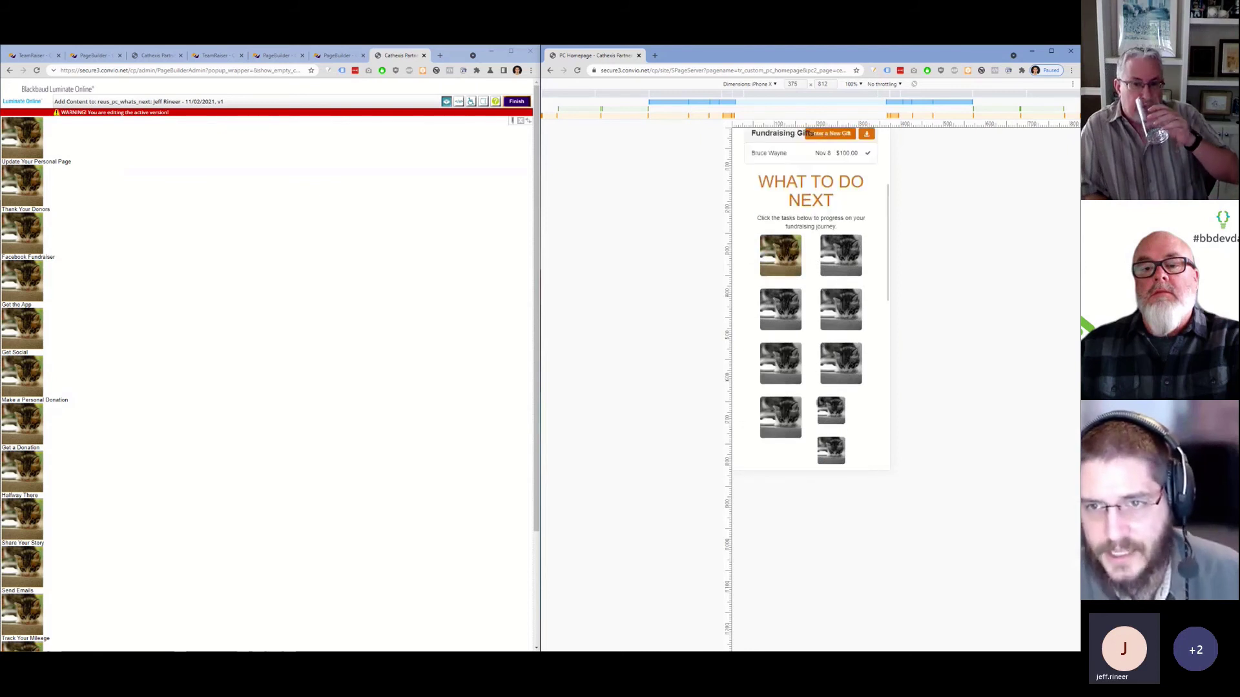
scroll(810, 297, "up", 1)
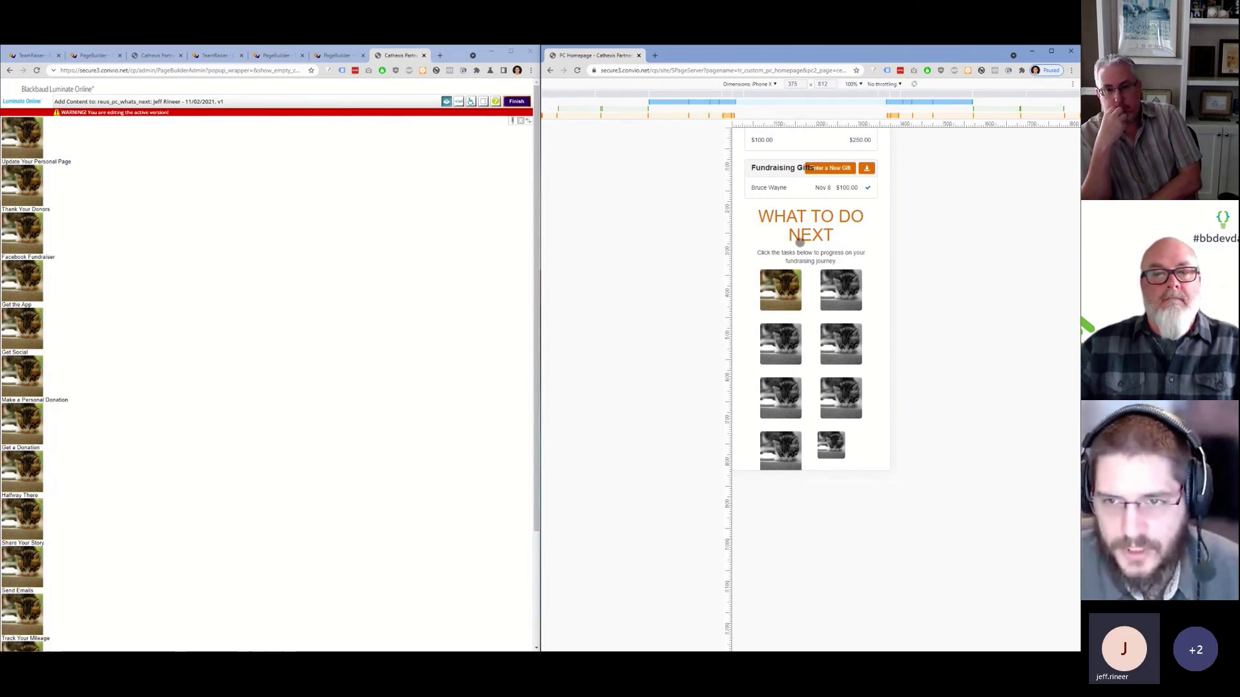
left_click_drag(798, 260, 797, 259)
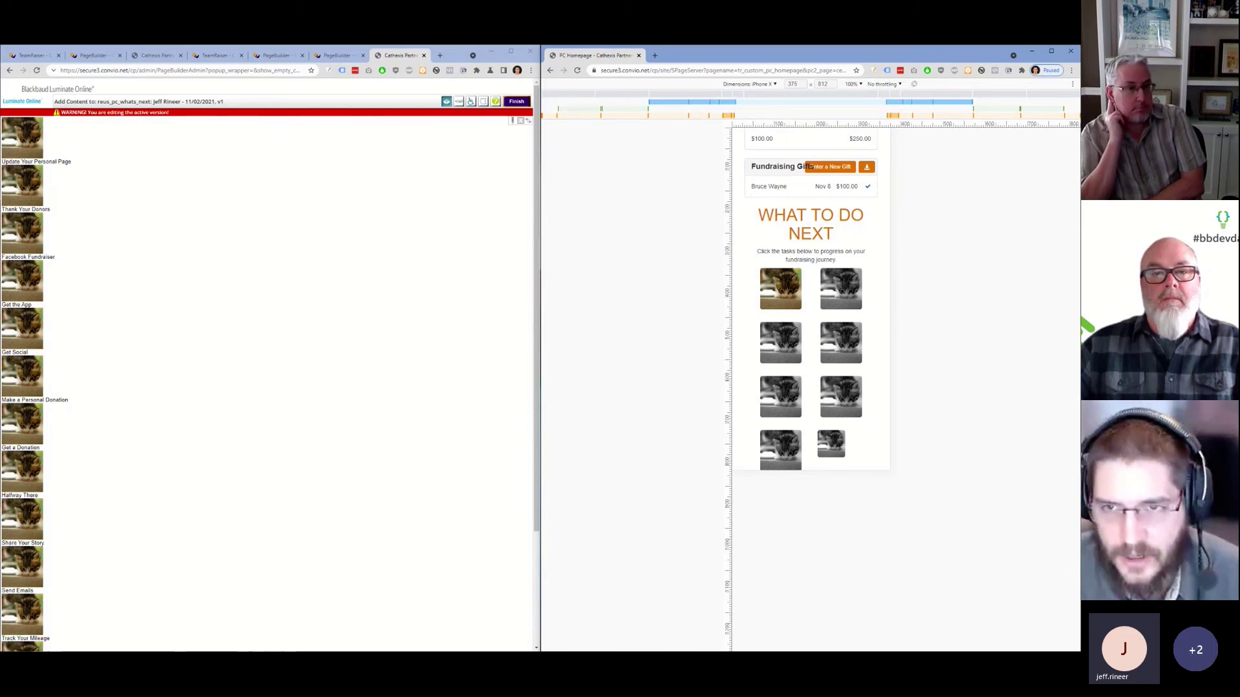
Set the emulated viewport to the 425px Mobile L width and check the layout of the task images.
left_click(749, 84)
left_click(749, 97)
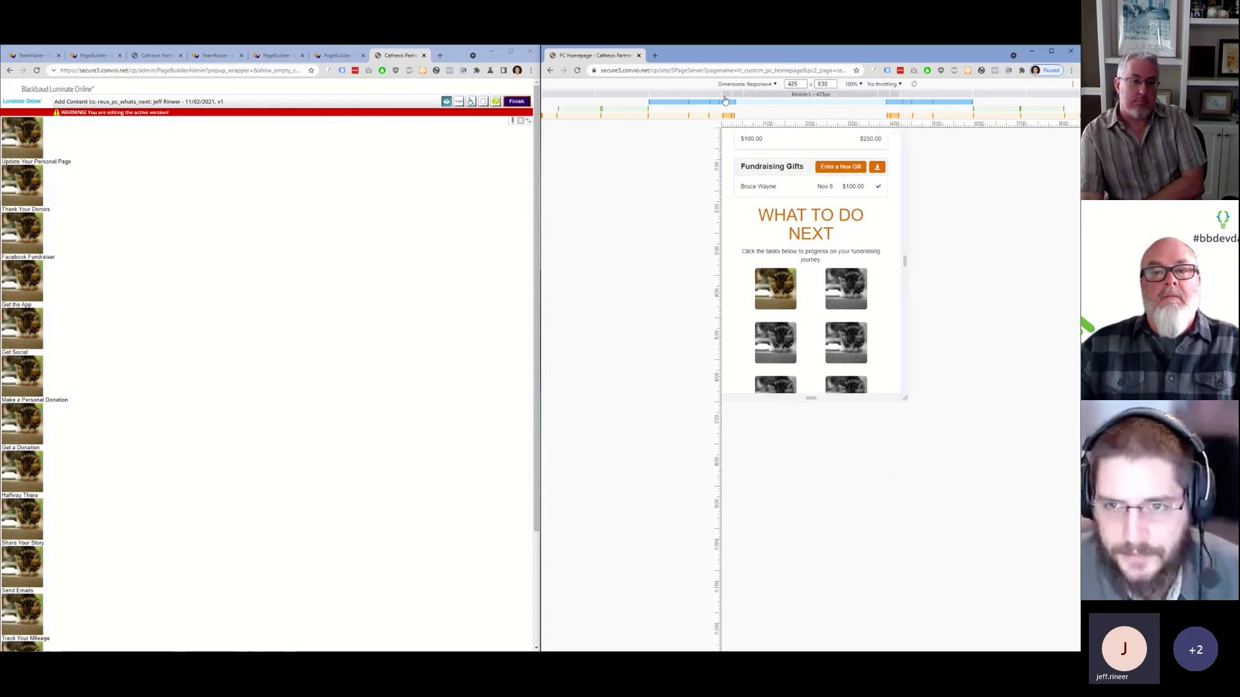
scroll(777, 210, "down", 1)
scroll(777, 210, "down", 1)
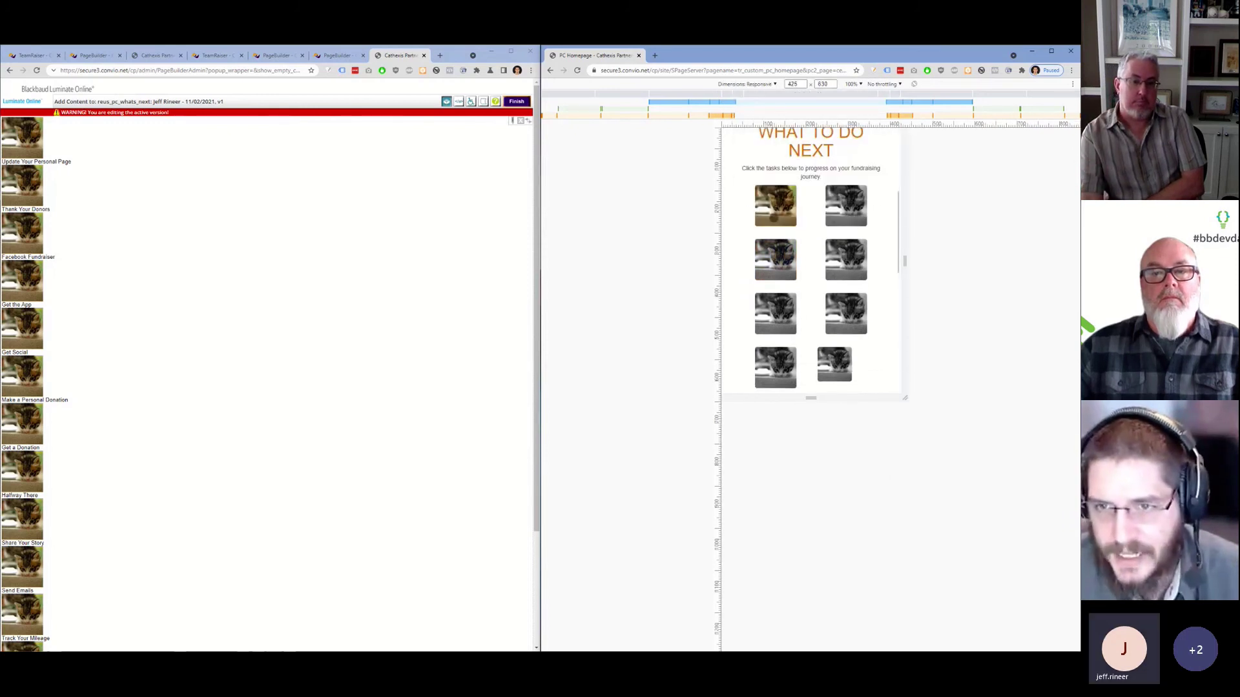
scroll(779, 223, "down", 1)
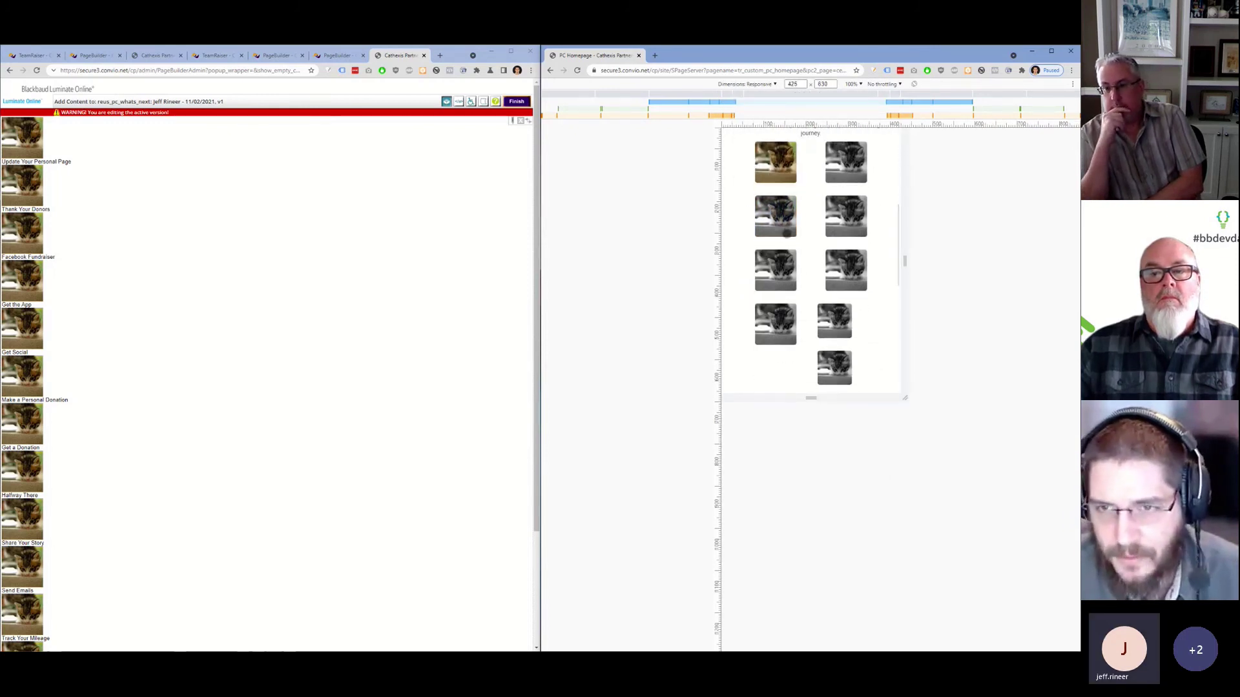
scroll(785, 239, "down", 1)
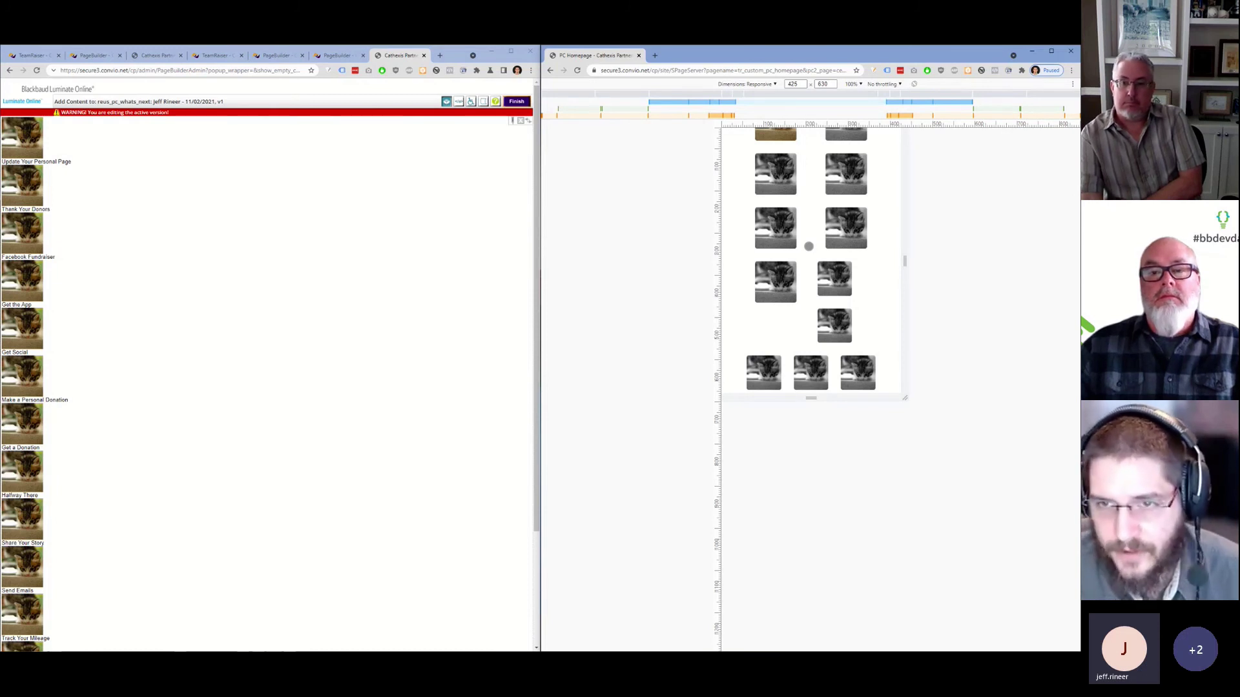
scroll(808, 246, "up", 5)
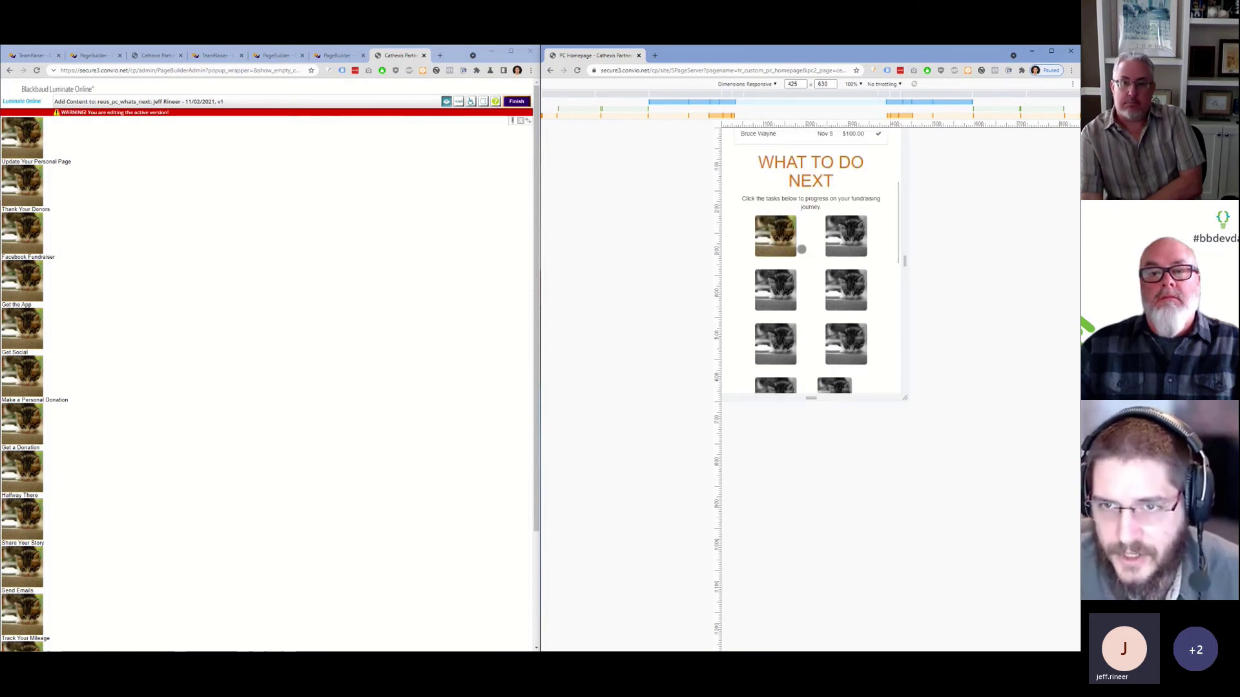
scroll(807, 297, "up", 1)
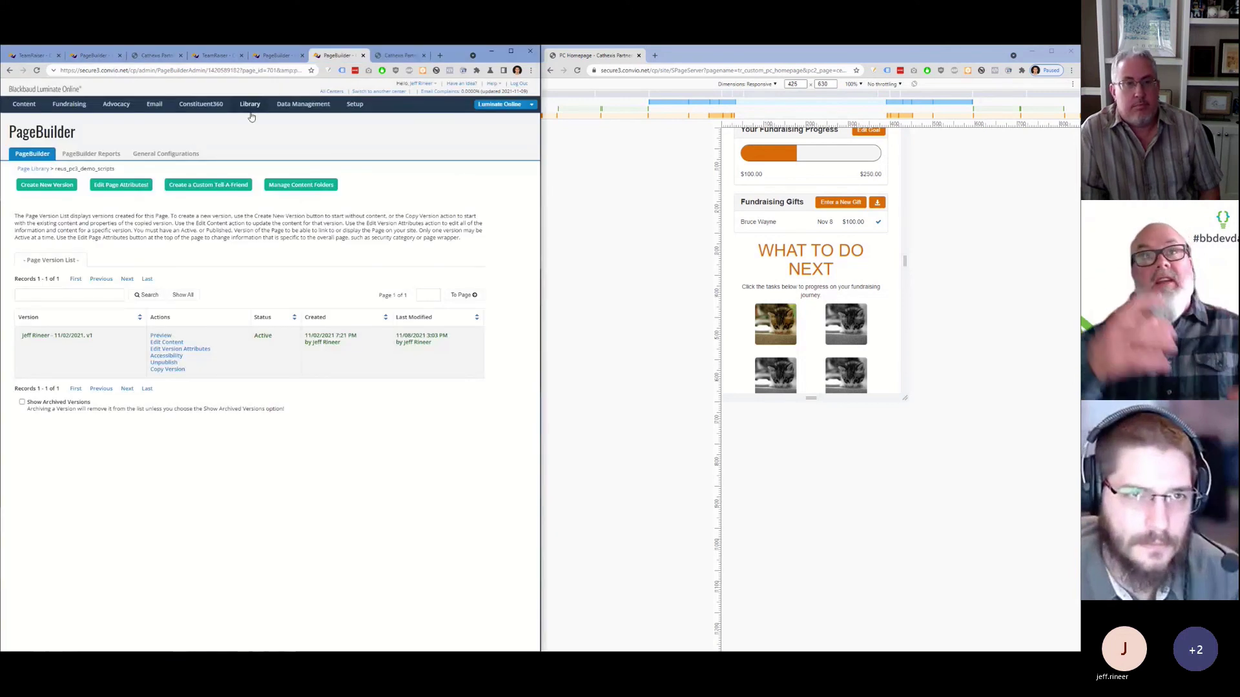
Open the Constituent360 Interests page in a separate tab, start a new interest category, and return to the administrator home page.
mouse_move(201, 104)
middle_click(194, 143)
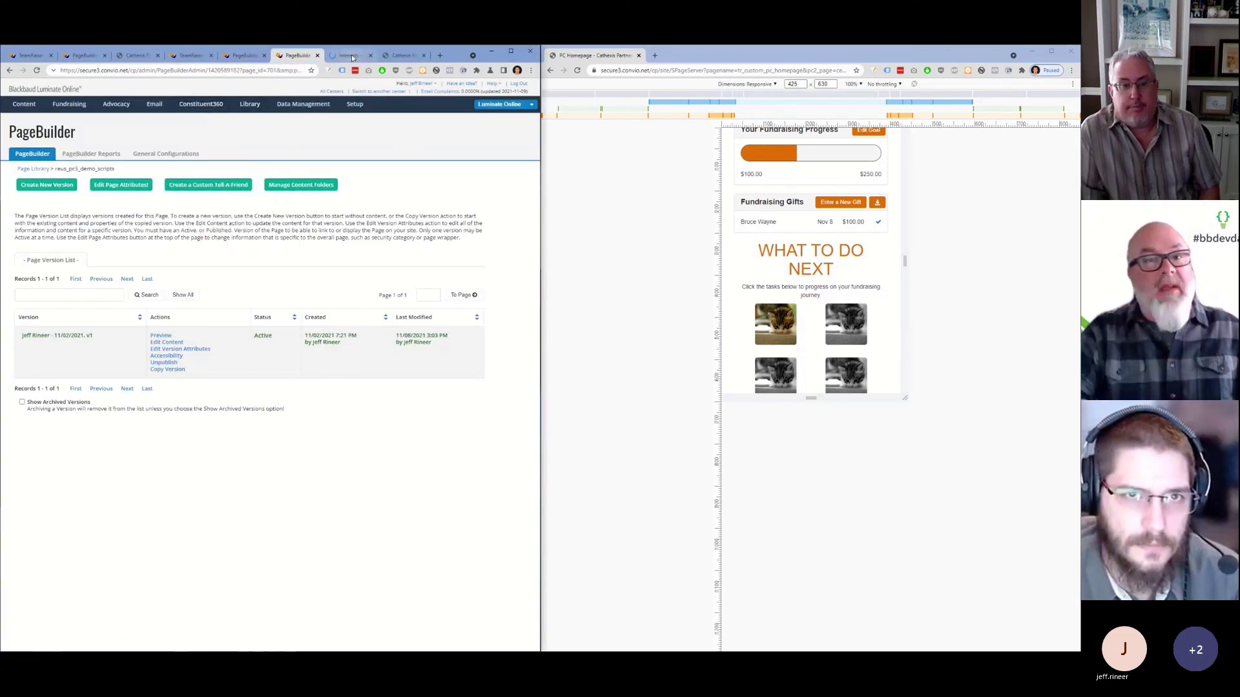
mouse_move(352, 57)
left_mouse_down()
mouse_move(321, 66)
mouse_move(352, 56)
left_mouse_up()
left_click(81, 183)
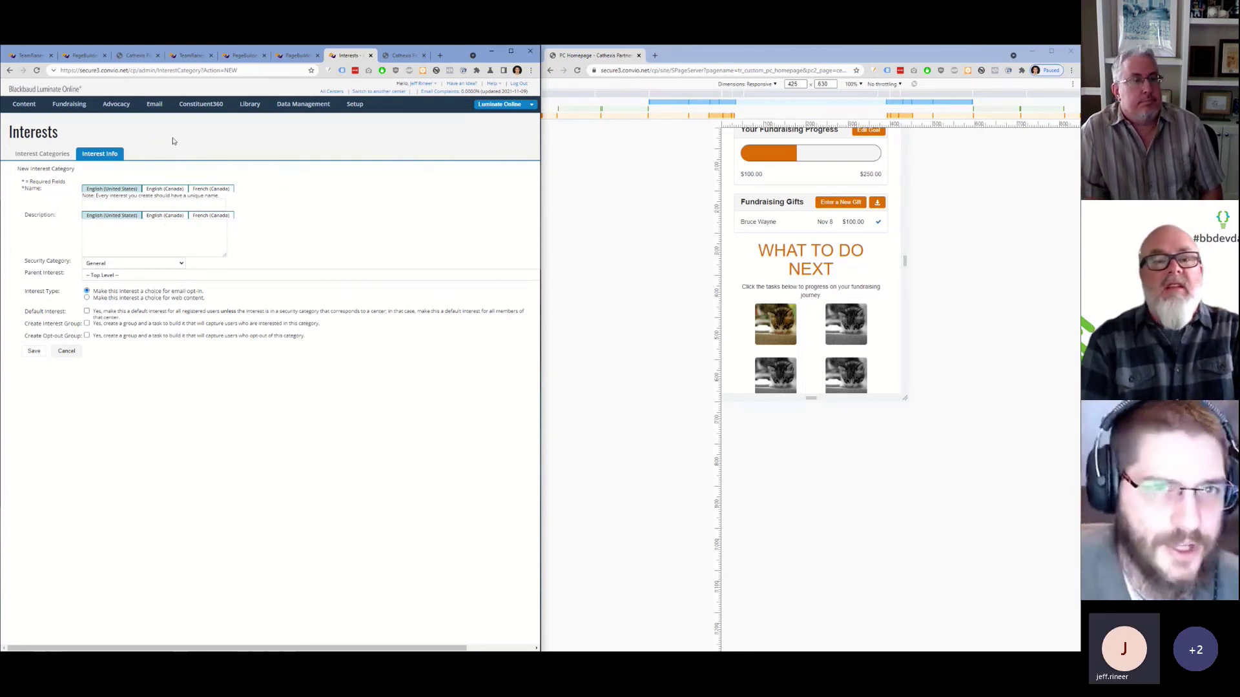
left_click(66, 94)
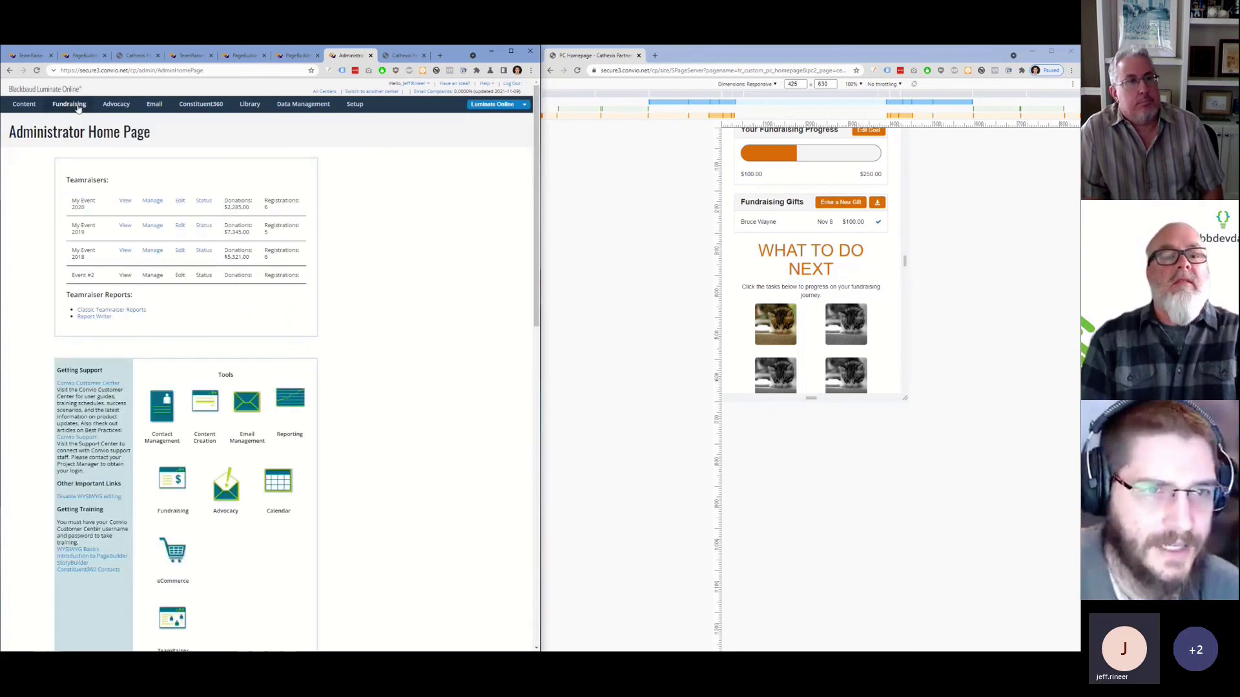
Go to the Constituent360 Interests page and start creating a new interest category.
mouse_move(203, 111)
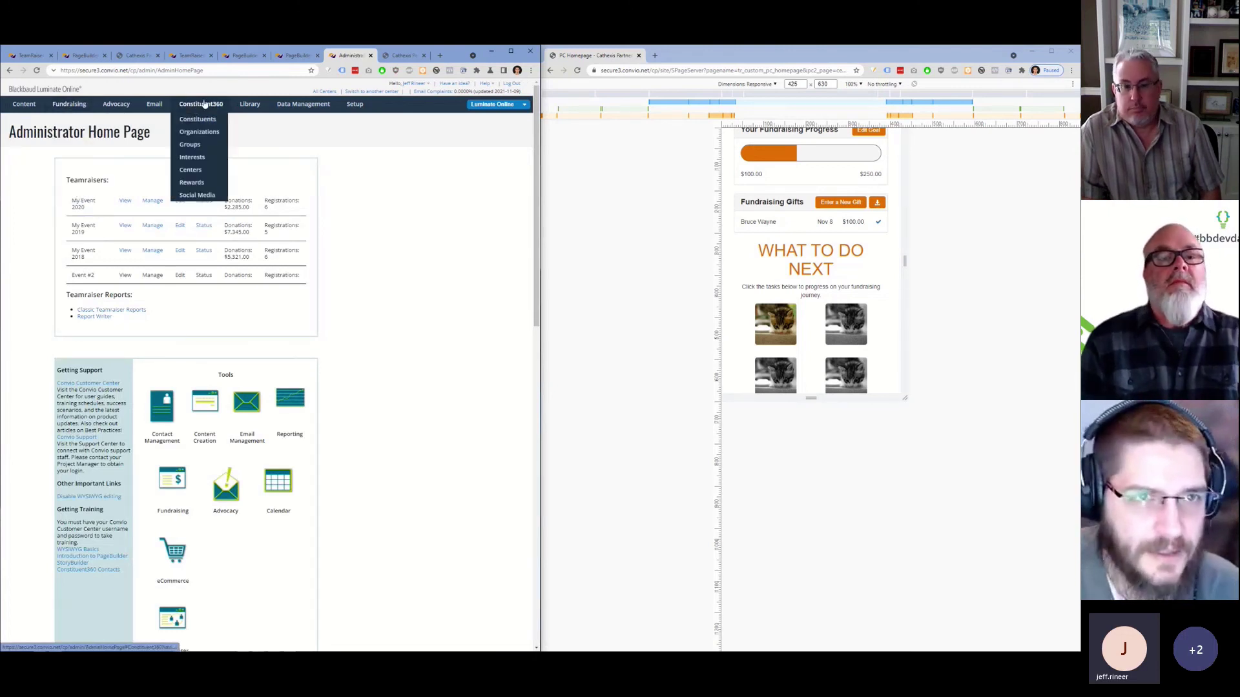
left_click(194, 159)
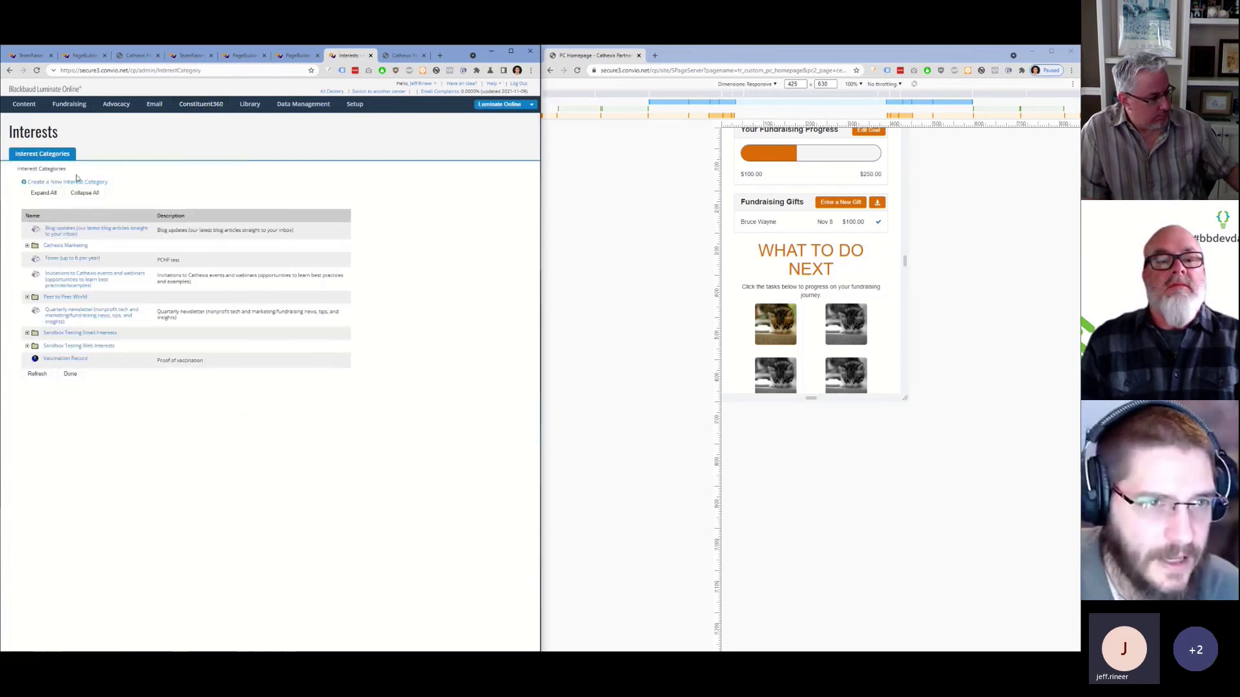
left_click(83, 184)
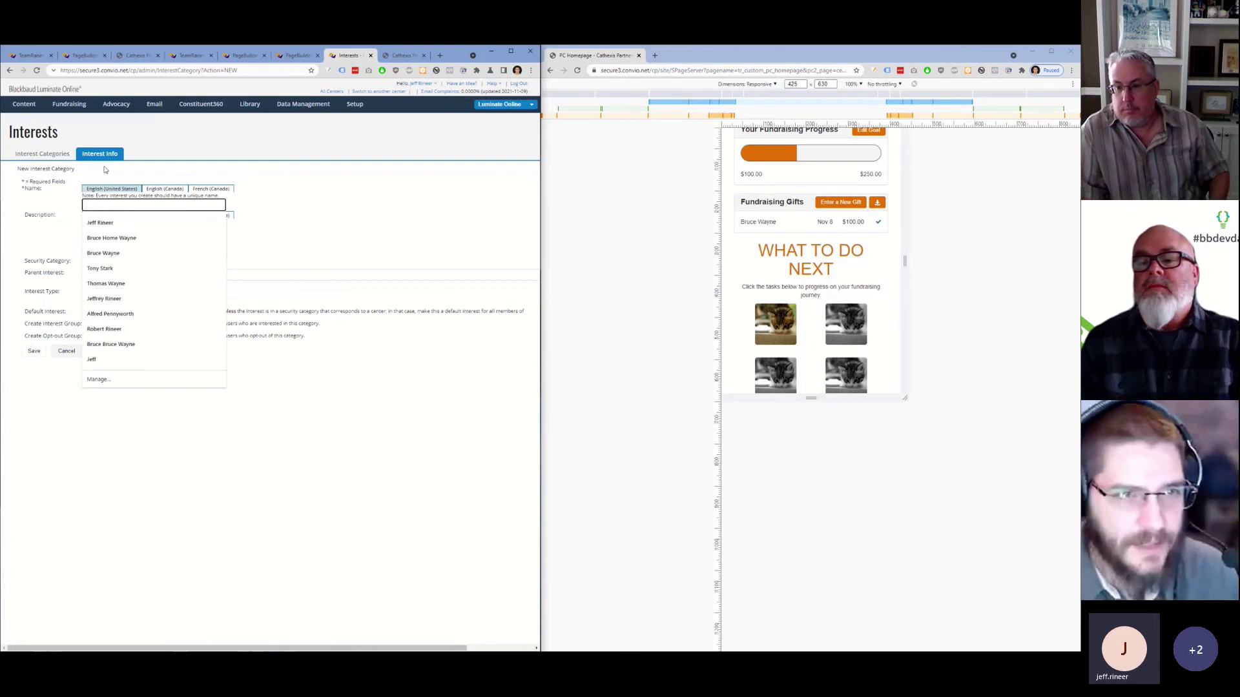
Name the new interest category PC Demo Interests, keep its security category General, enable creating an interest group for interested users, and save it.
type("PC Demo Interests")
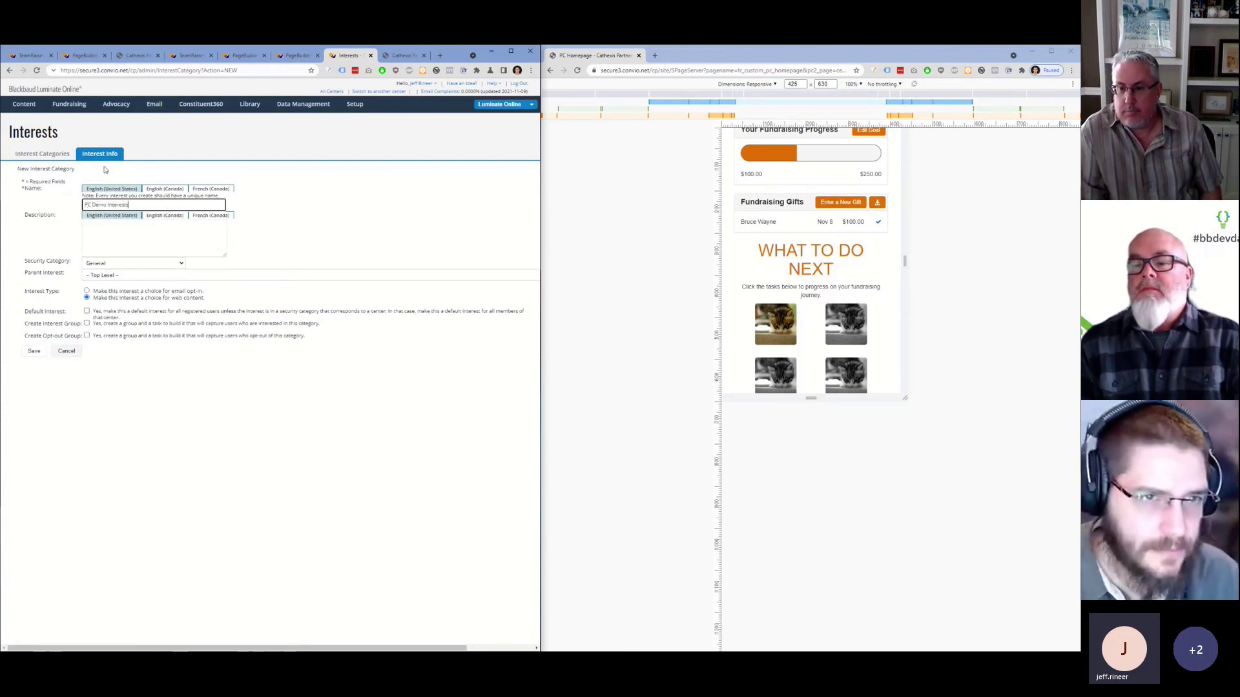
key("Tab")
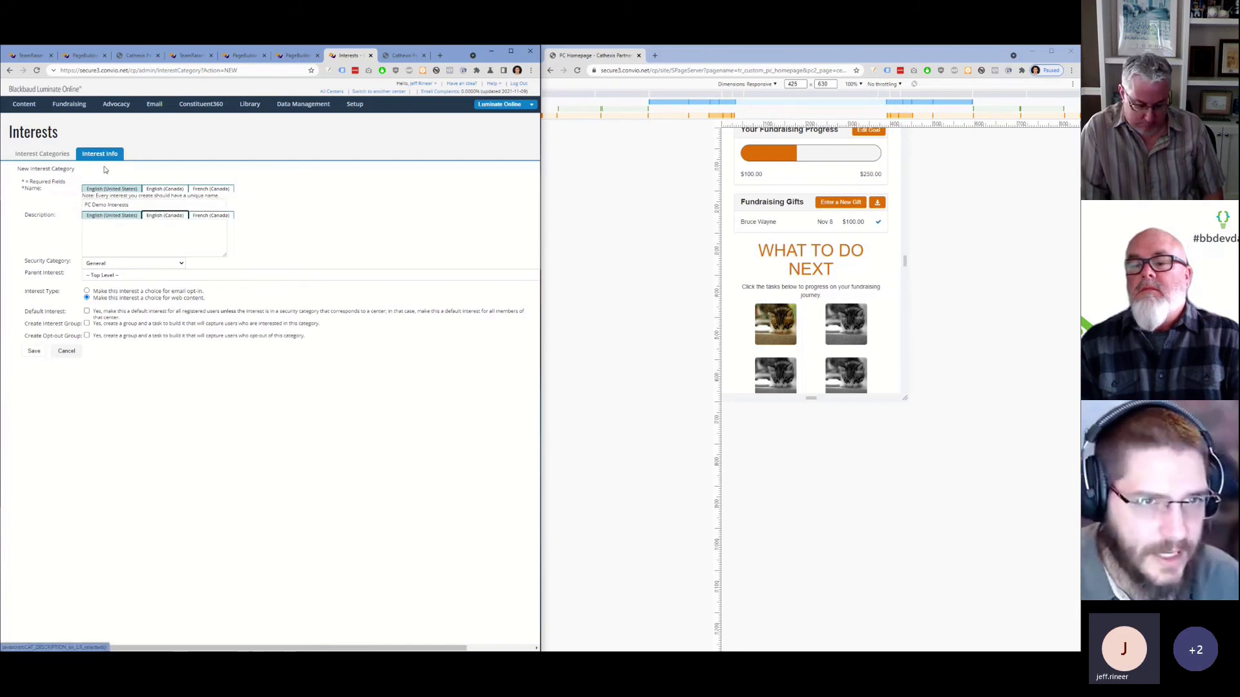
key("Tab")
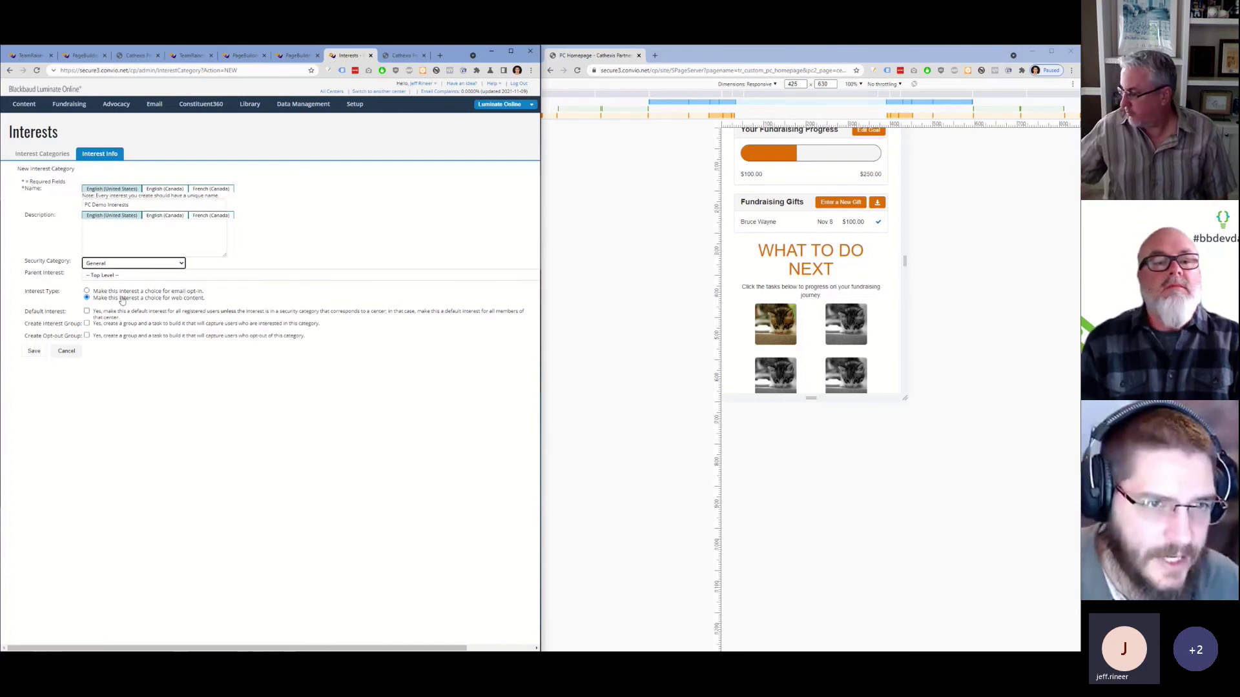
left_click(139, 269)
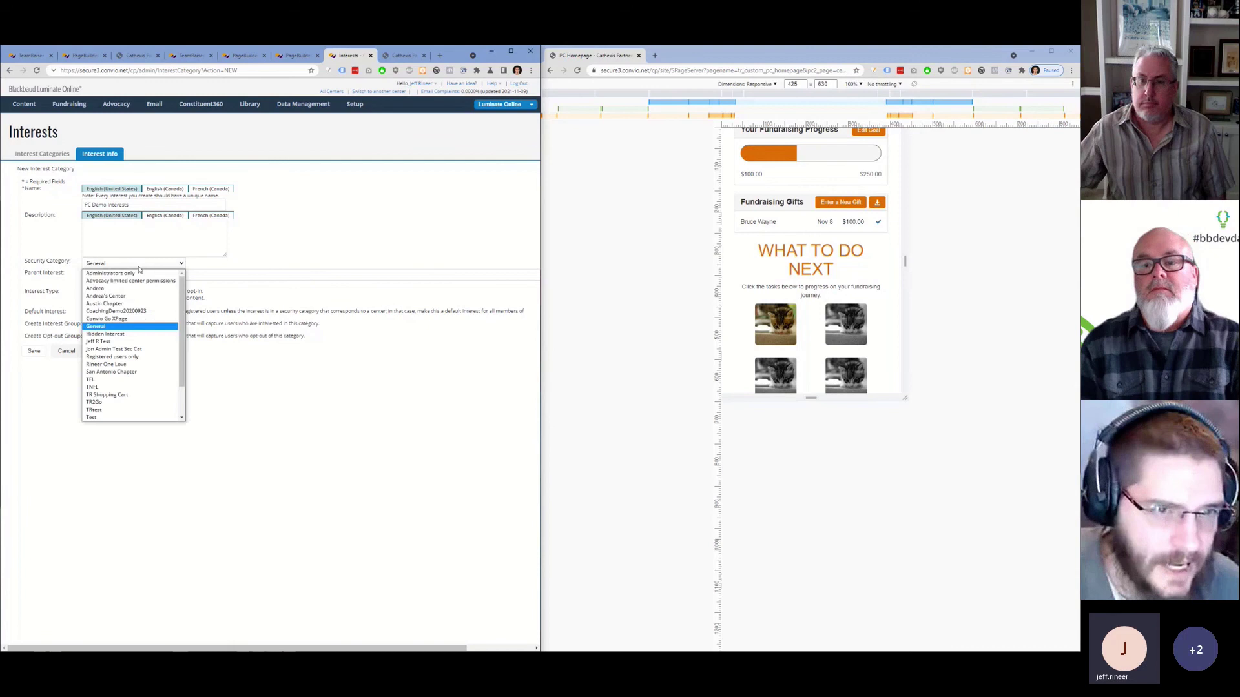
left_click(249, 245)
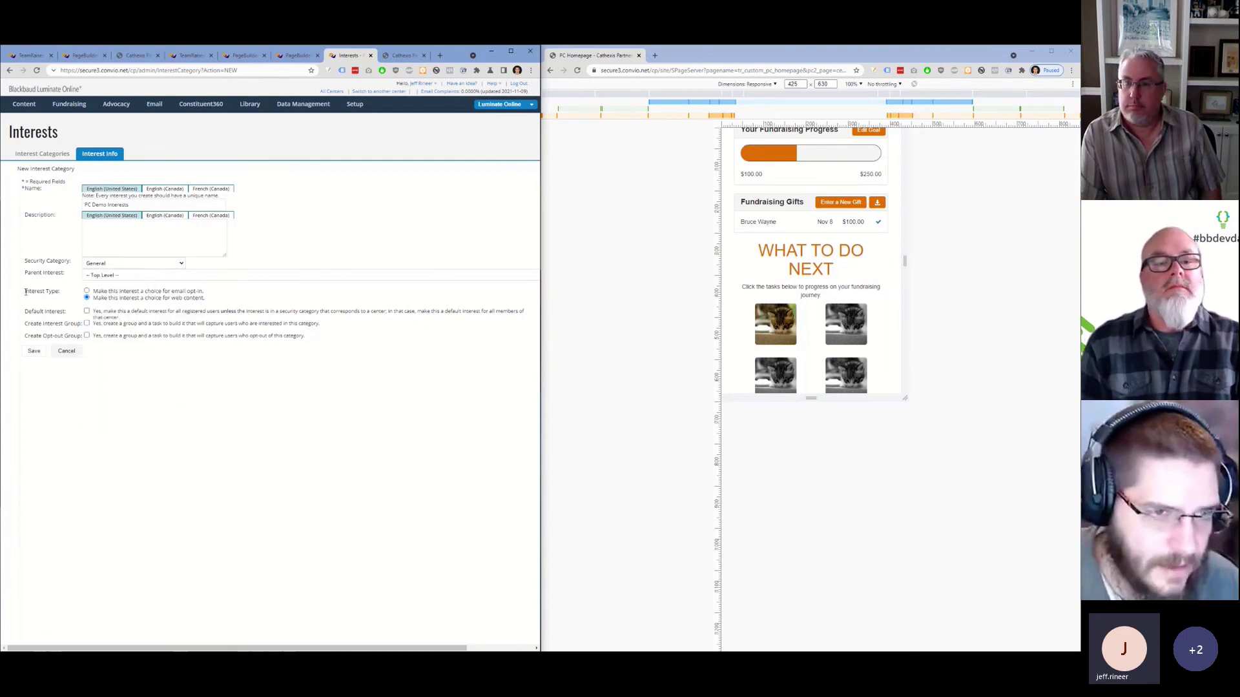
left_click_drag(26, 293, 62, 293)
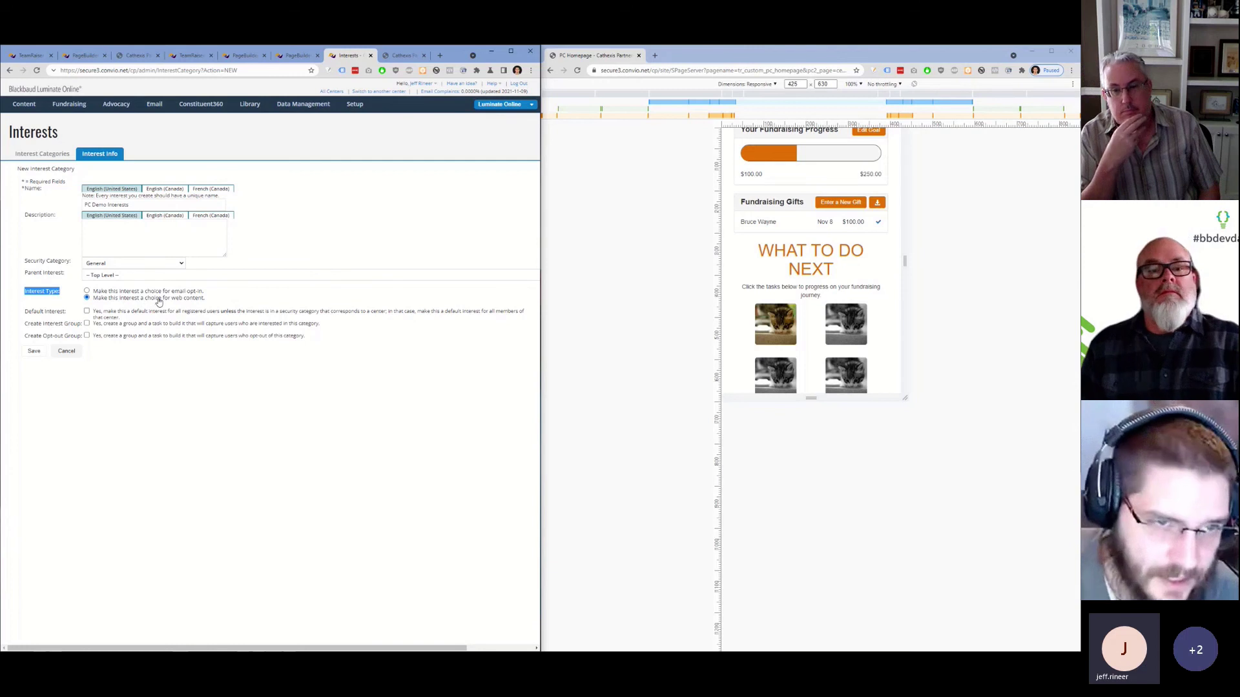
left_click(87, 323)
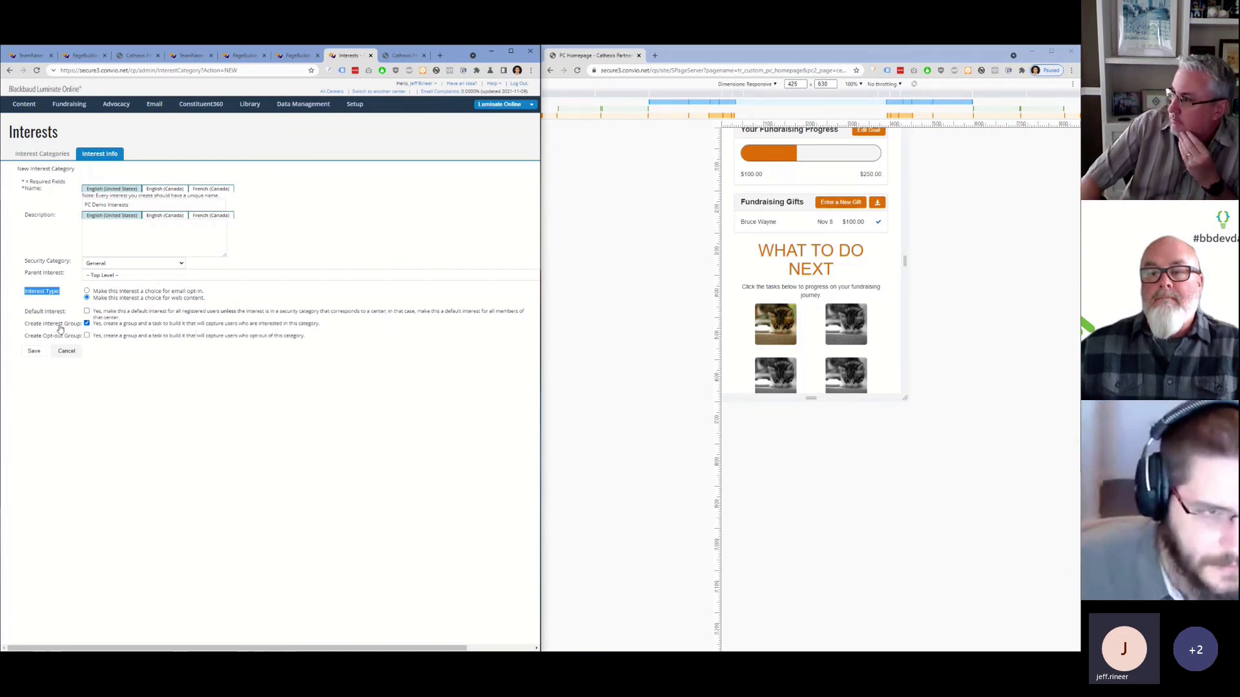
left_click(33, 352)
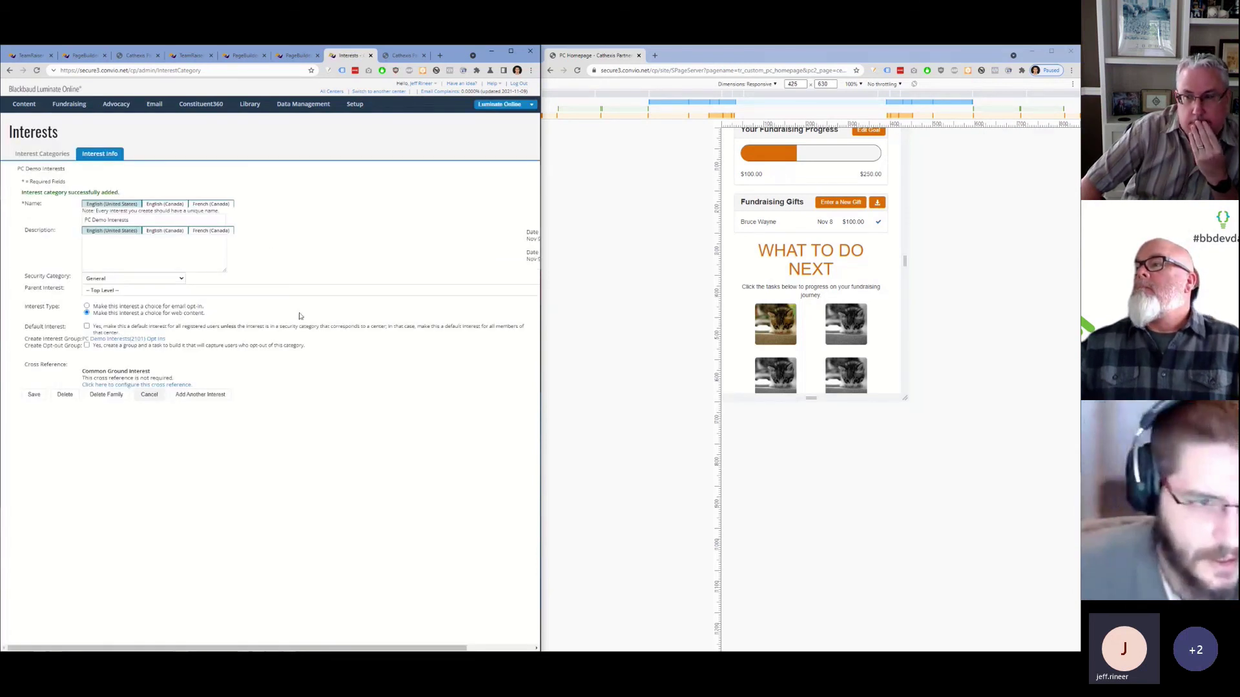
Examine the "a member of any of" group clause options in the "11:00am (Eastern) Increase Your Peer-to-Peer Fundr" query, and close it without saving.
mouse_move(313, 110)
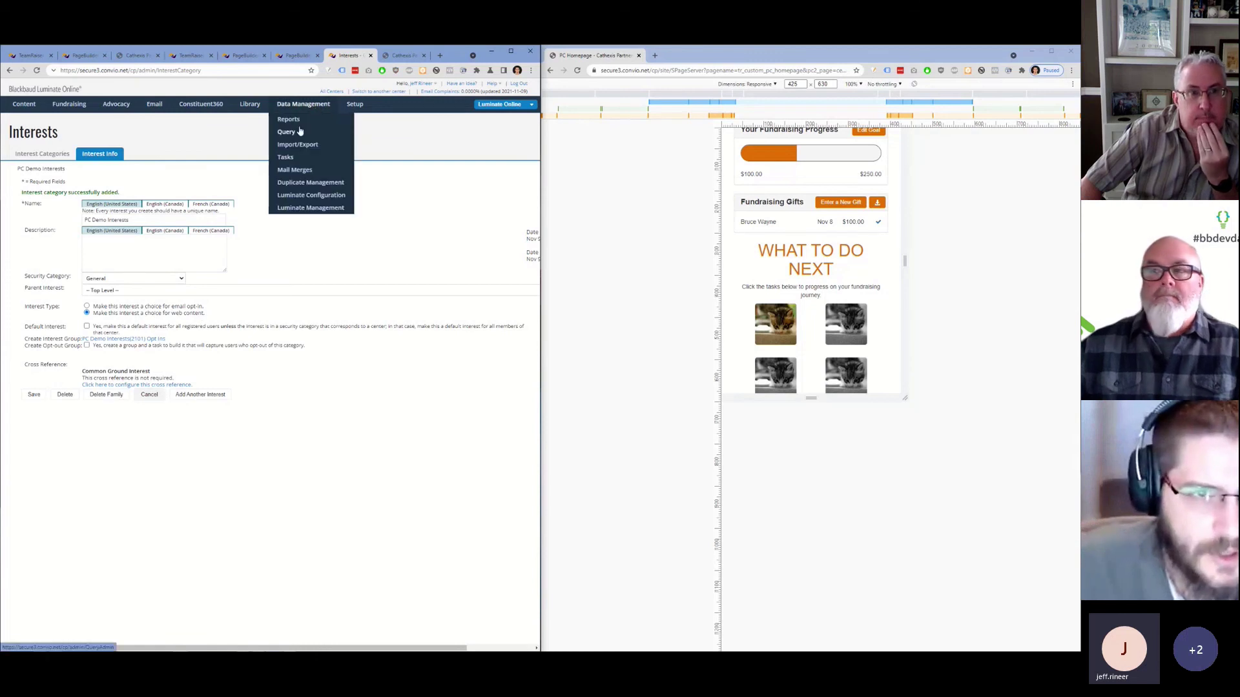
left_click(293, 135)
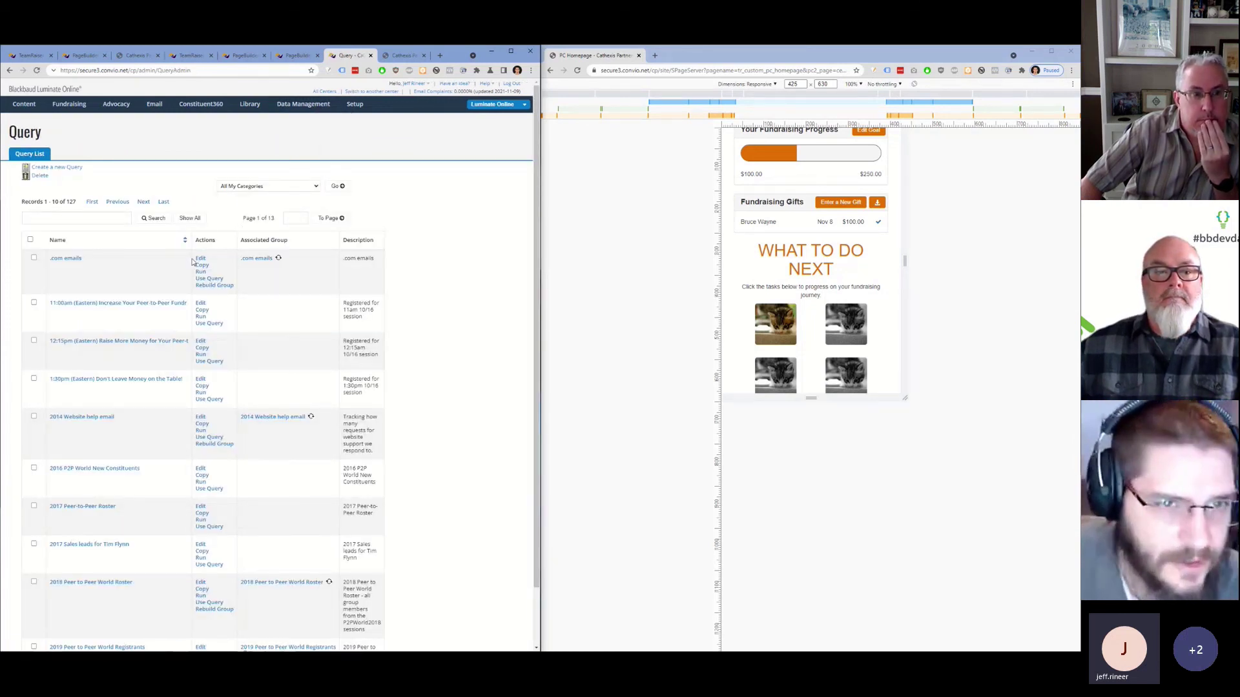
left_click(201, 303)
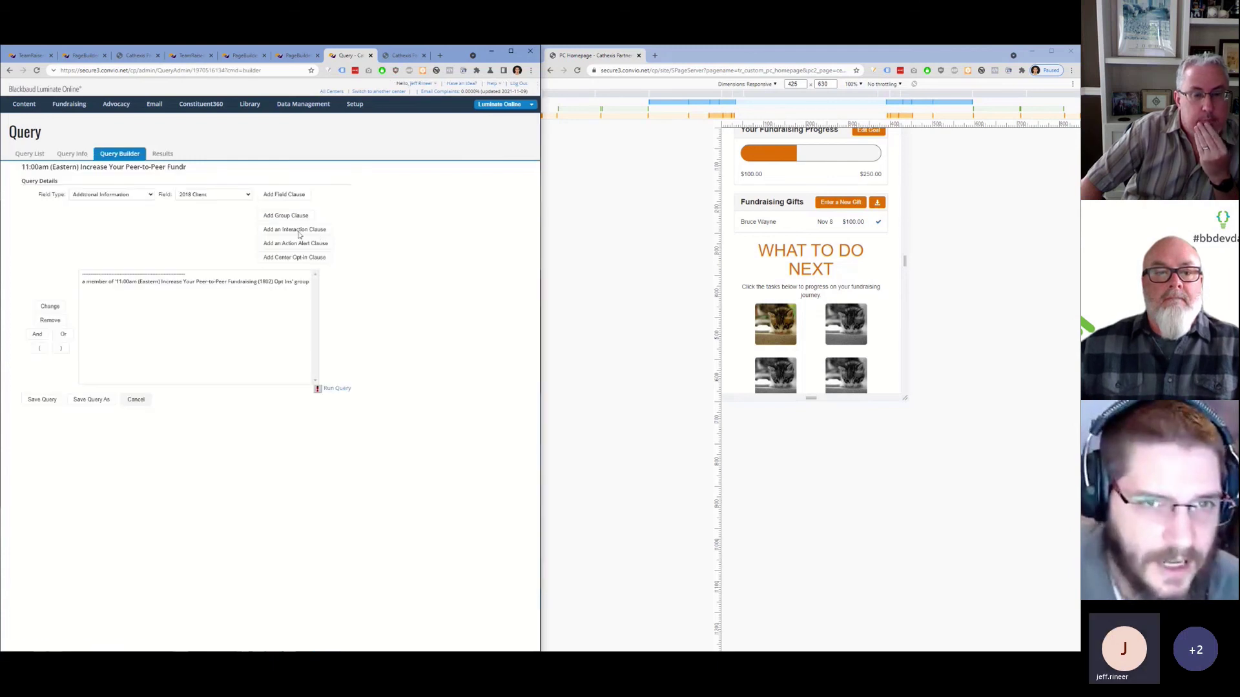
left_click(287, 216)
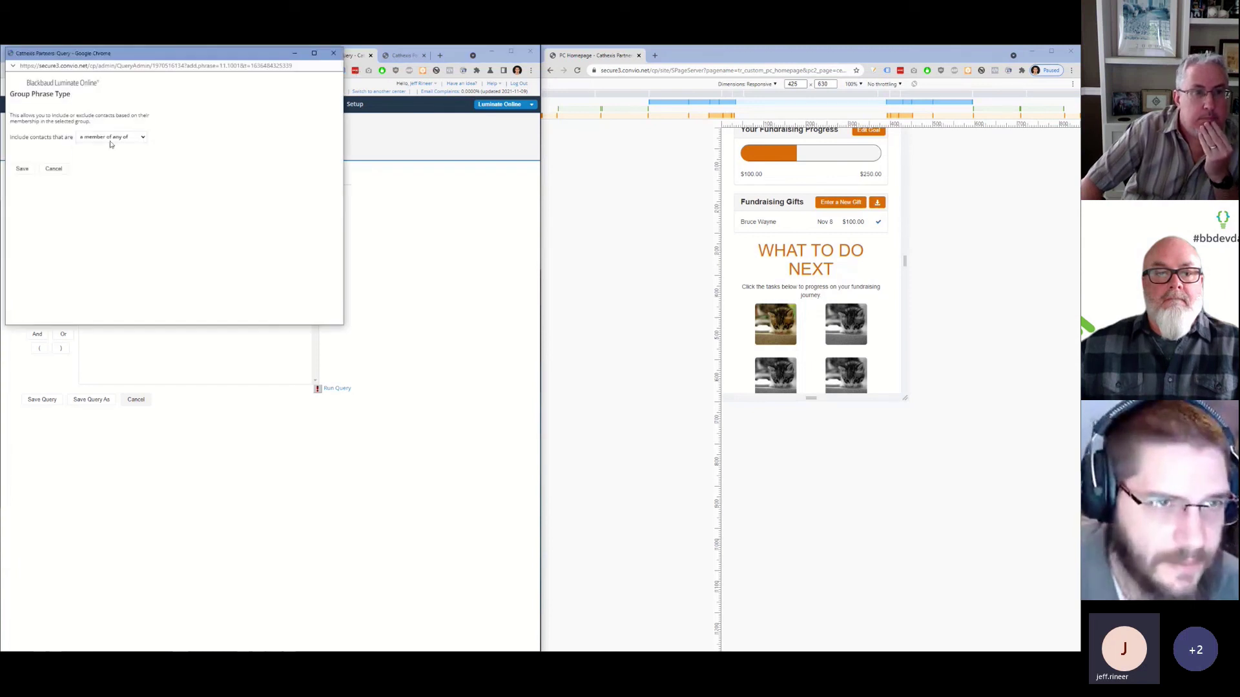
left_click(110, 138)
left_click(112, 159)
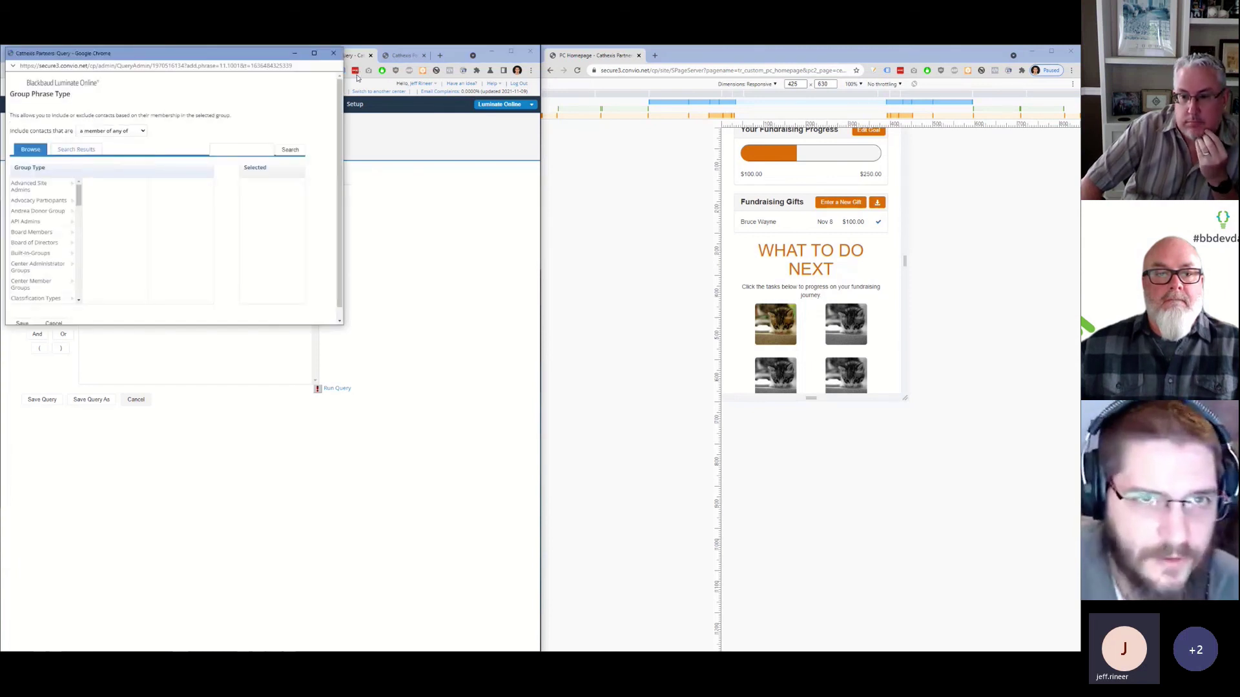
left_click(333, 53)
left_click(135, 399)
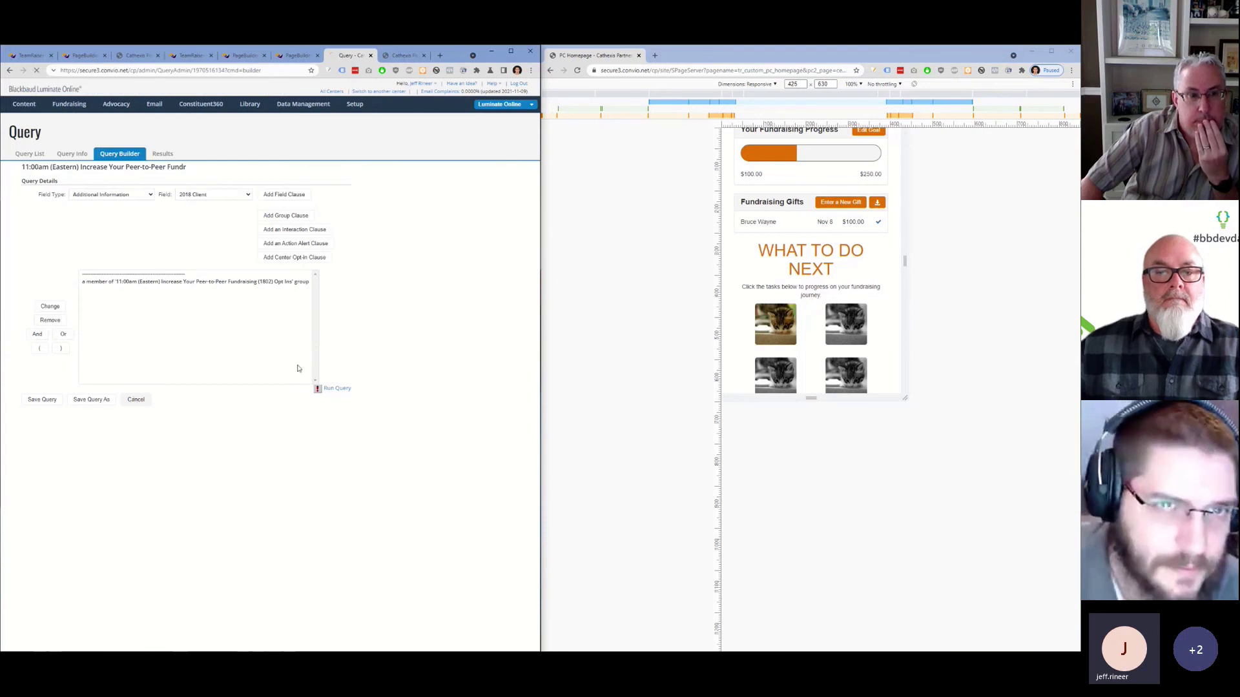
left_click(370, 56)
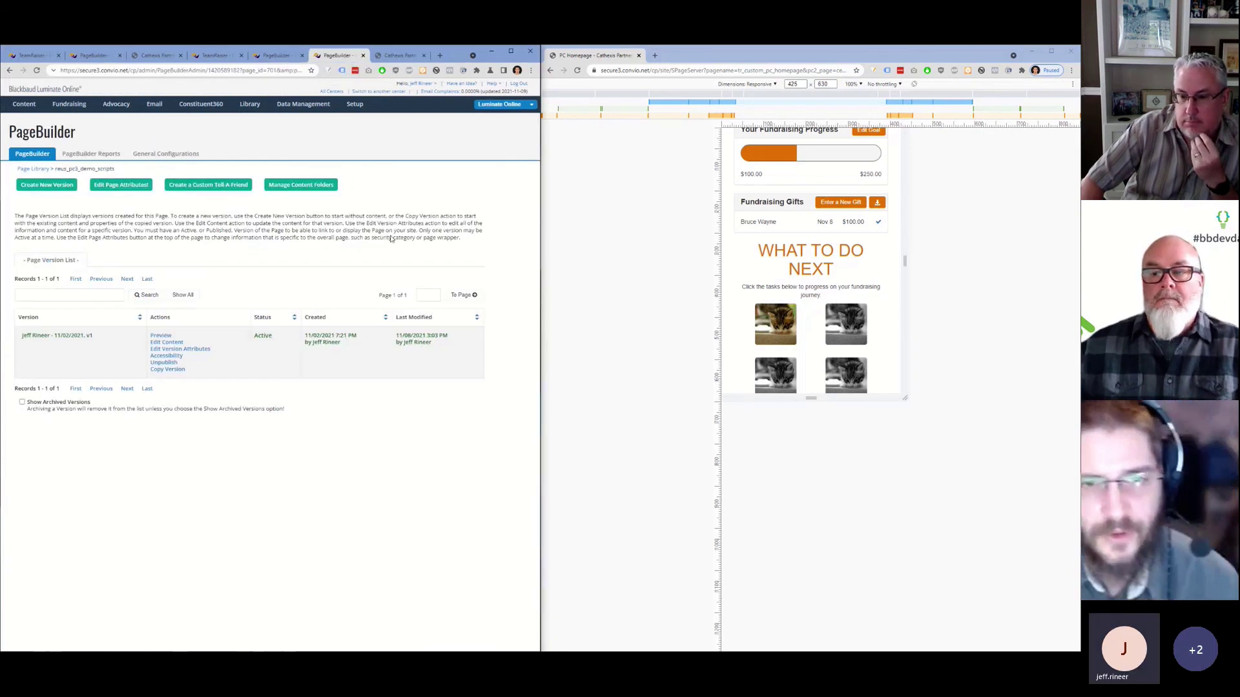